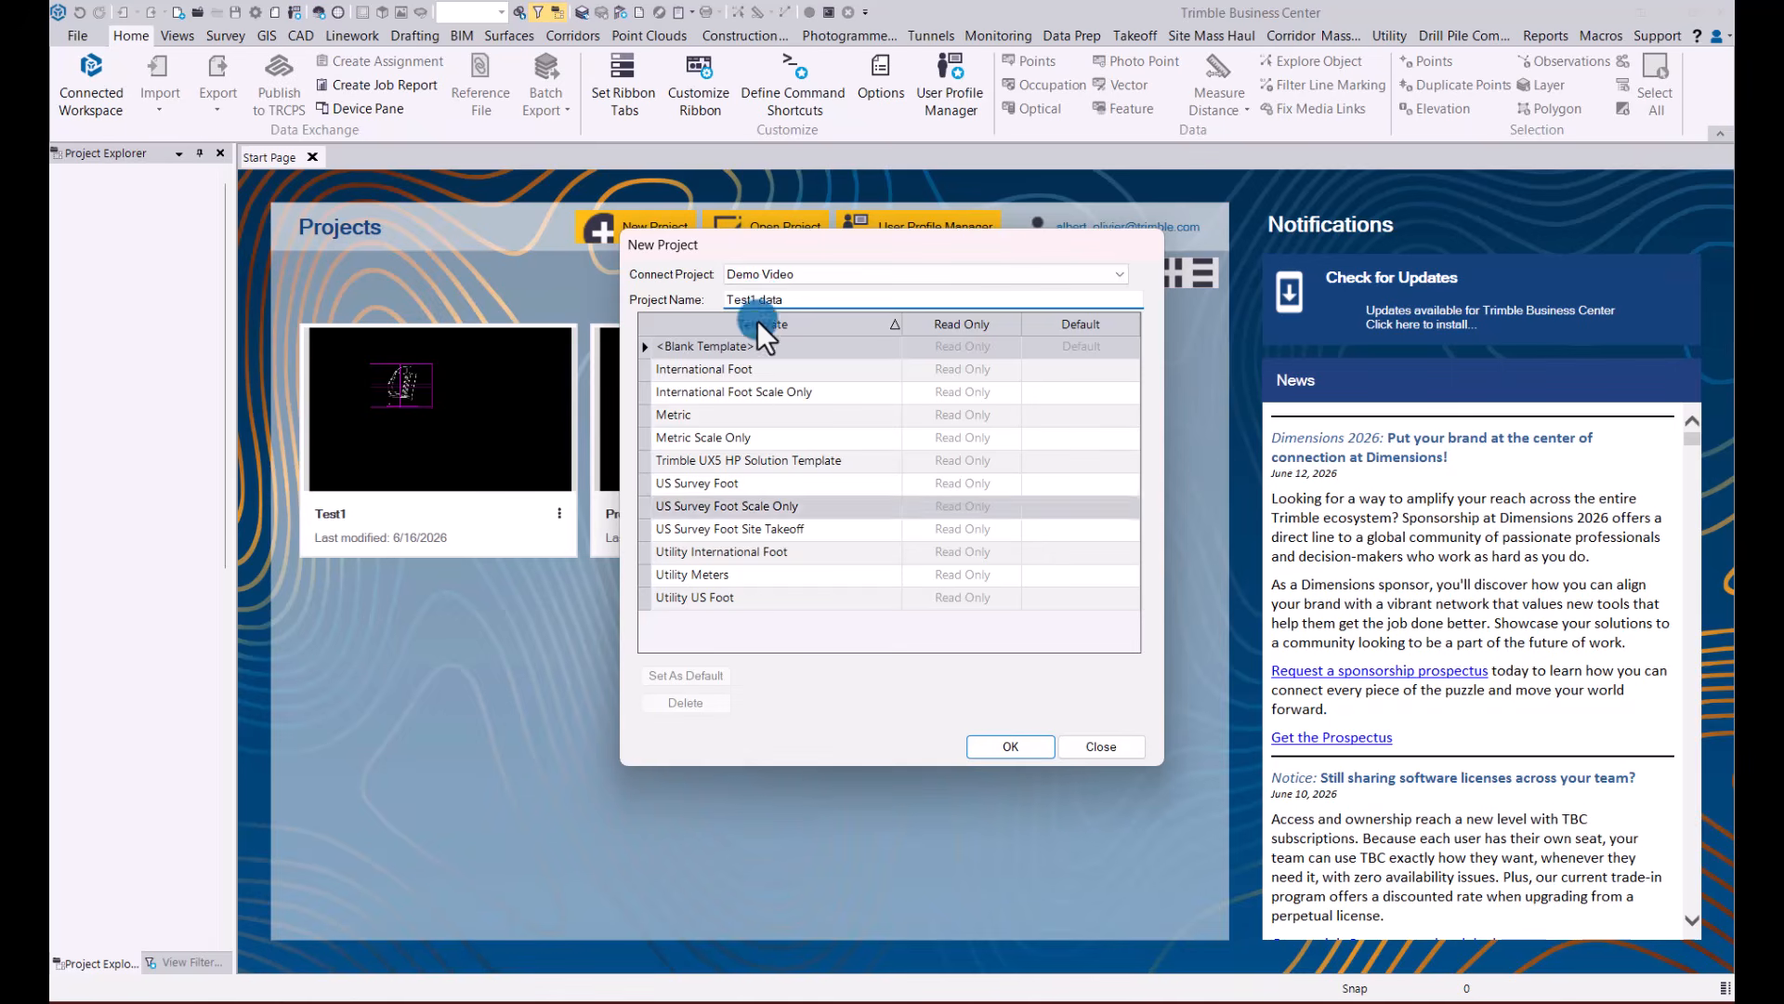
Create the Test1 data project from the US Survey Foot template and set its coordinate system to United States/NAD83, Colorado Central 0502, with GEOID18 (Conus)
{"action": "left_click", "coordinate": [736, 483]}
{"action": "left_click", "coordinate": [1002, 746]}
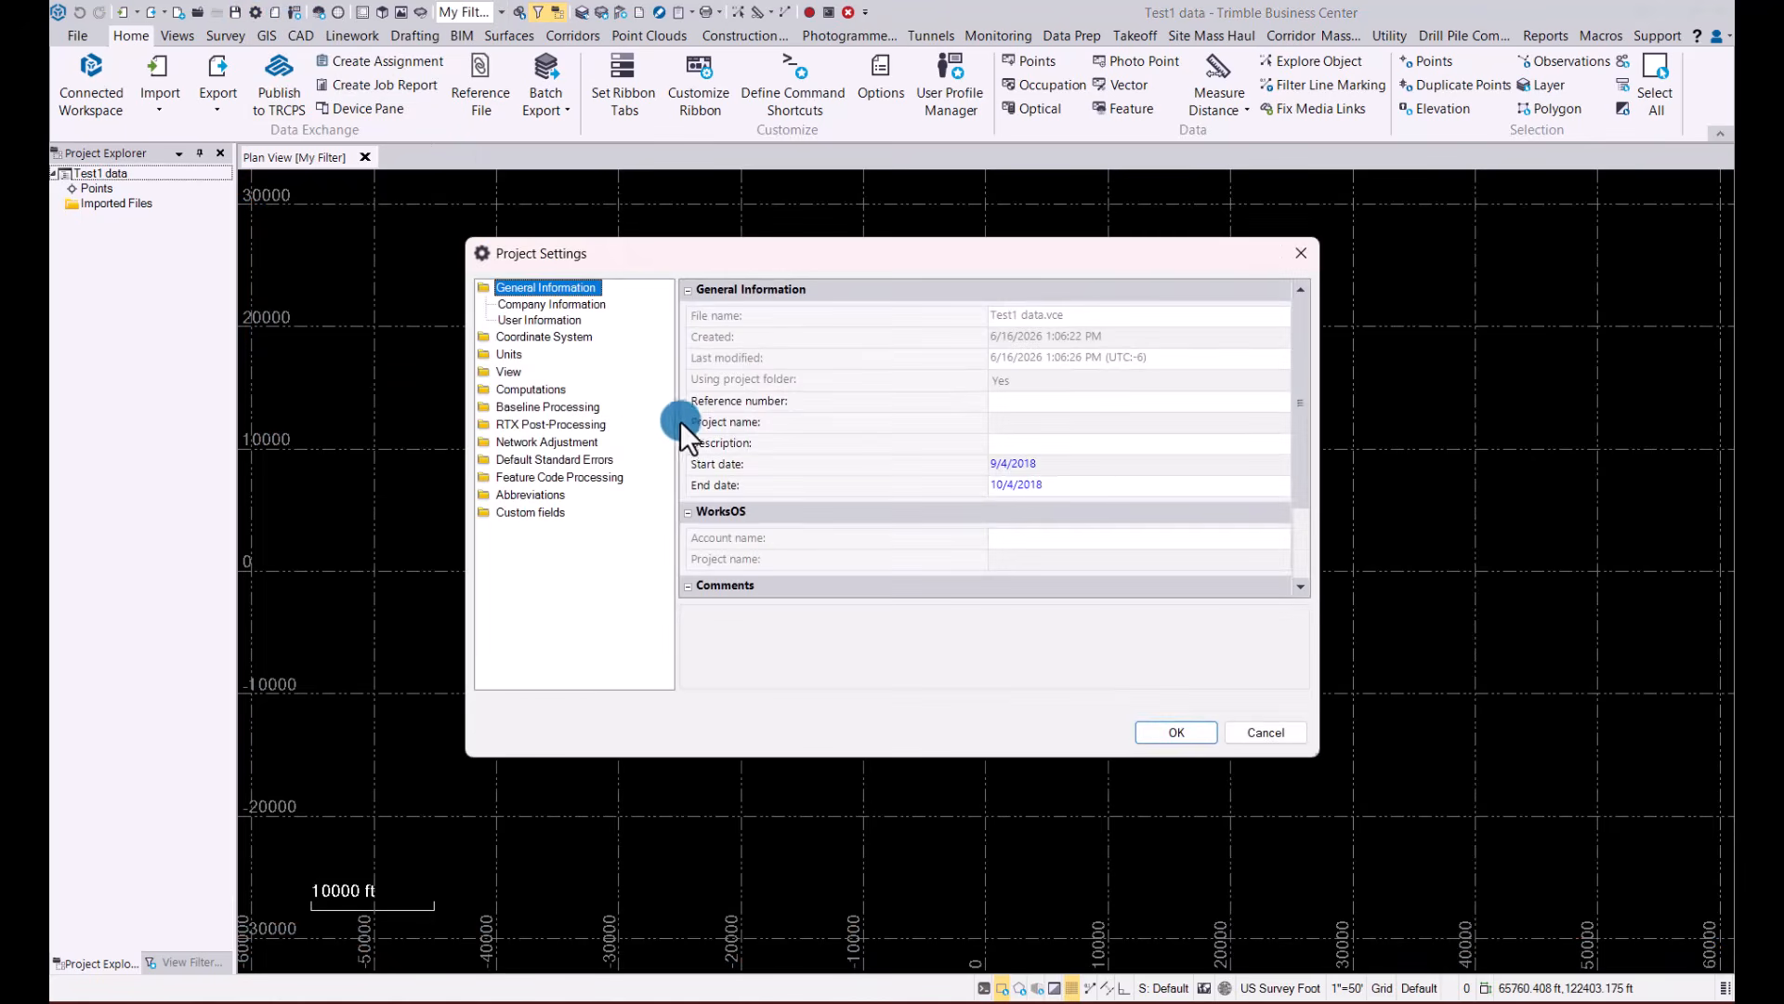
{"action": "left_click", "coordinate": [527, 336]}
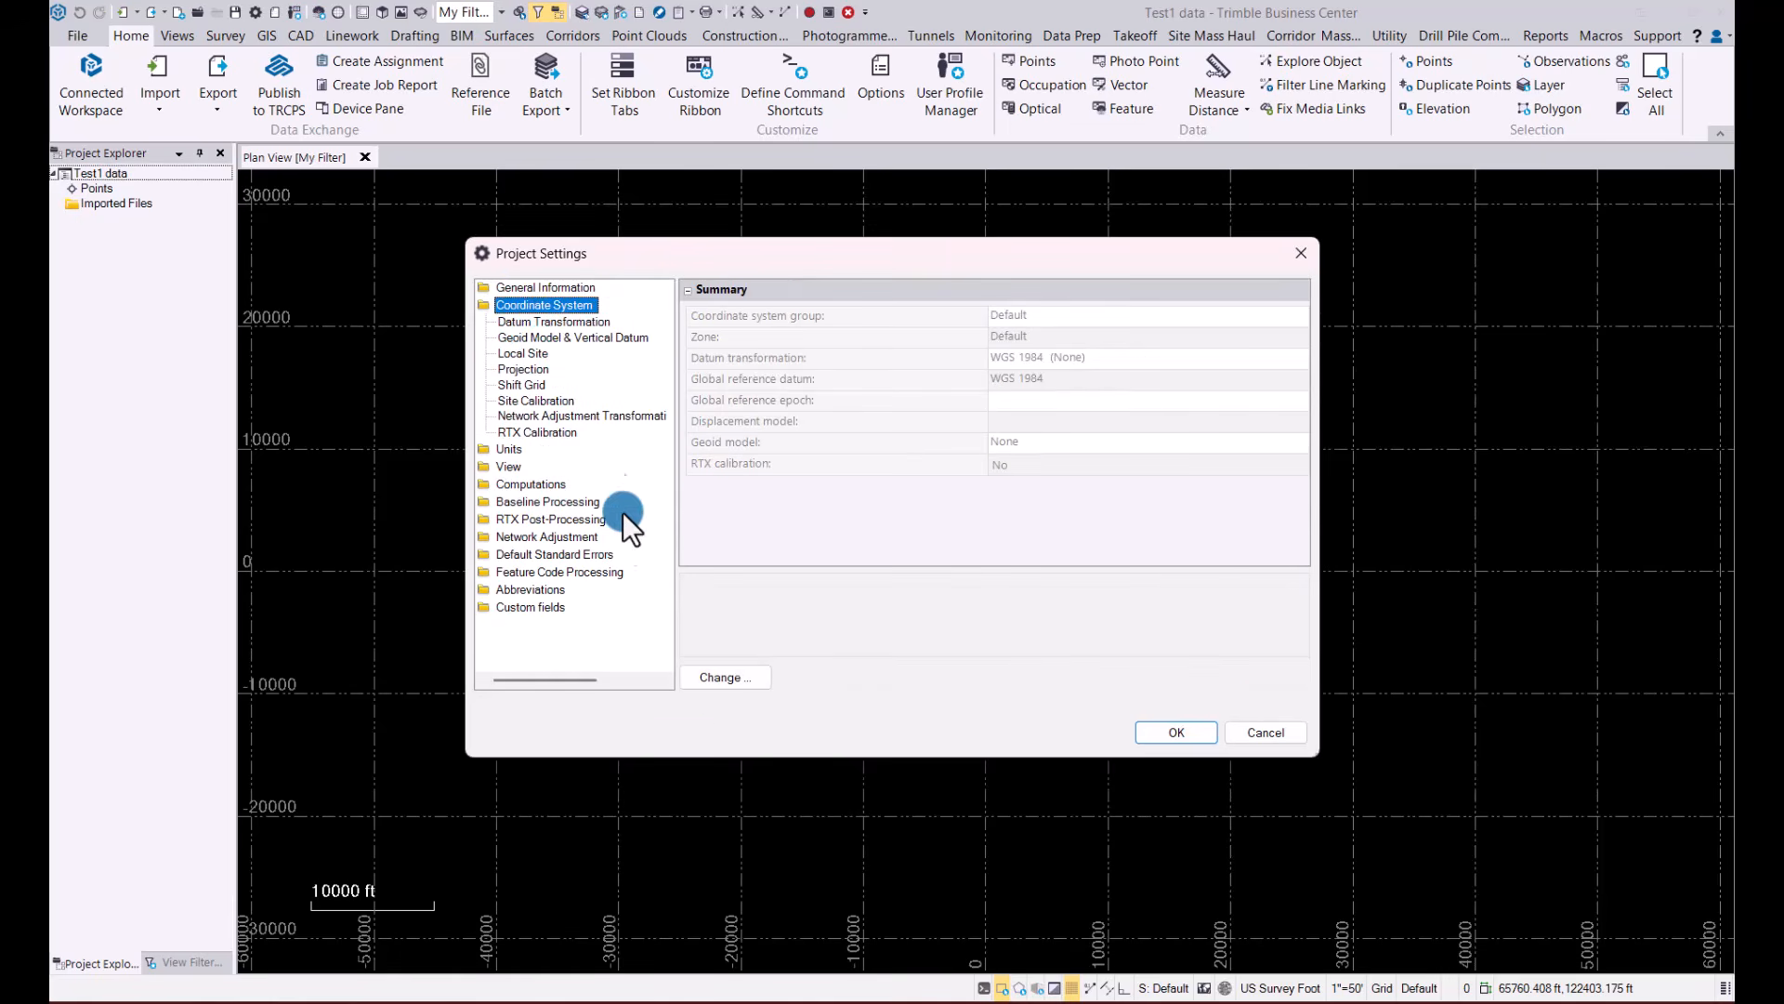
{"action": "left_click", "coordinate": [723, 679]}
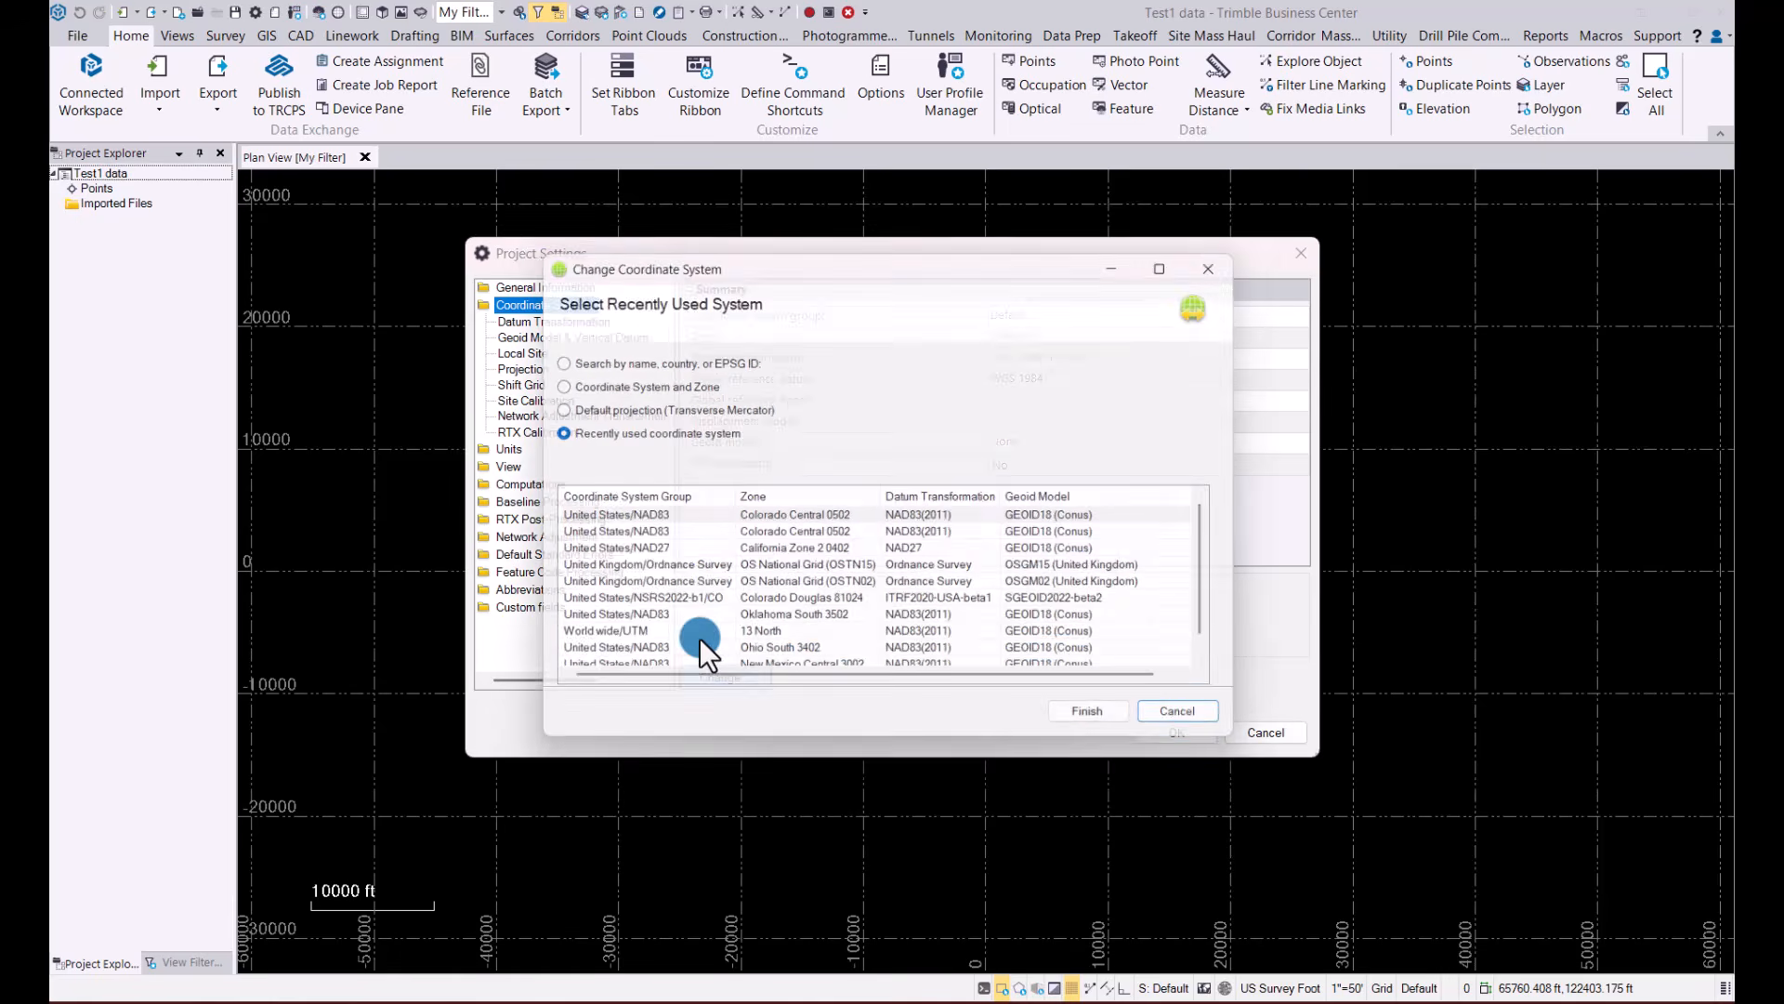
{"action": "left_click", "coordinate": [637, 517]}
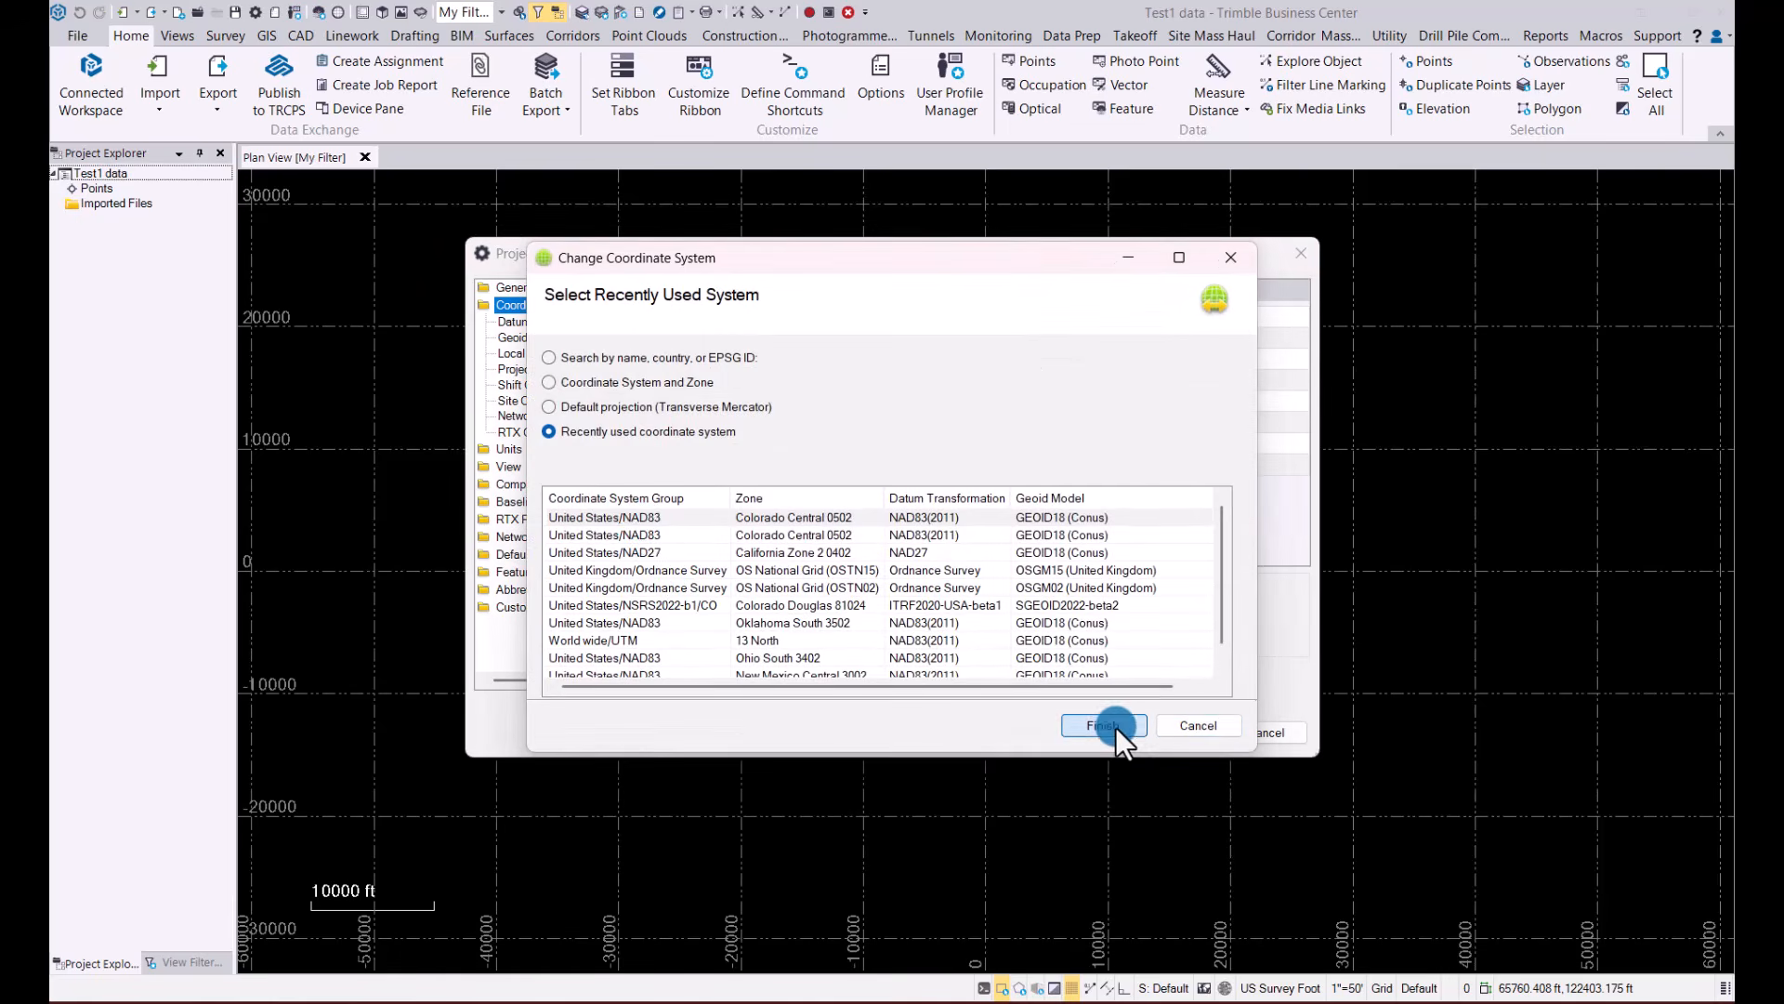
{"action": "left_click", "coordinate": [1115, 726]}
{"action": "left_click", "coordinate": [1184, 732]}
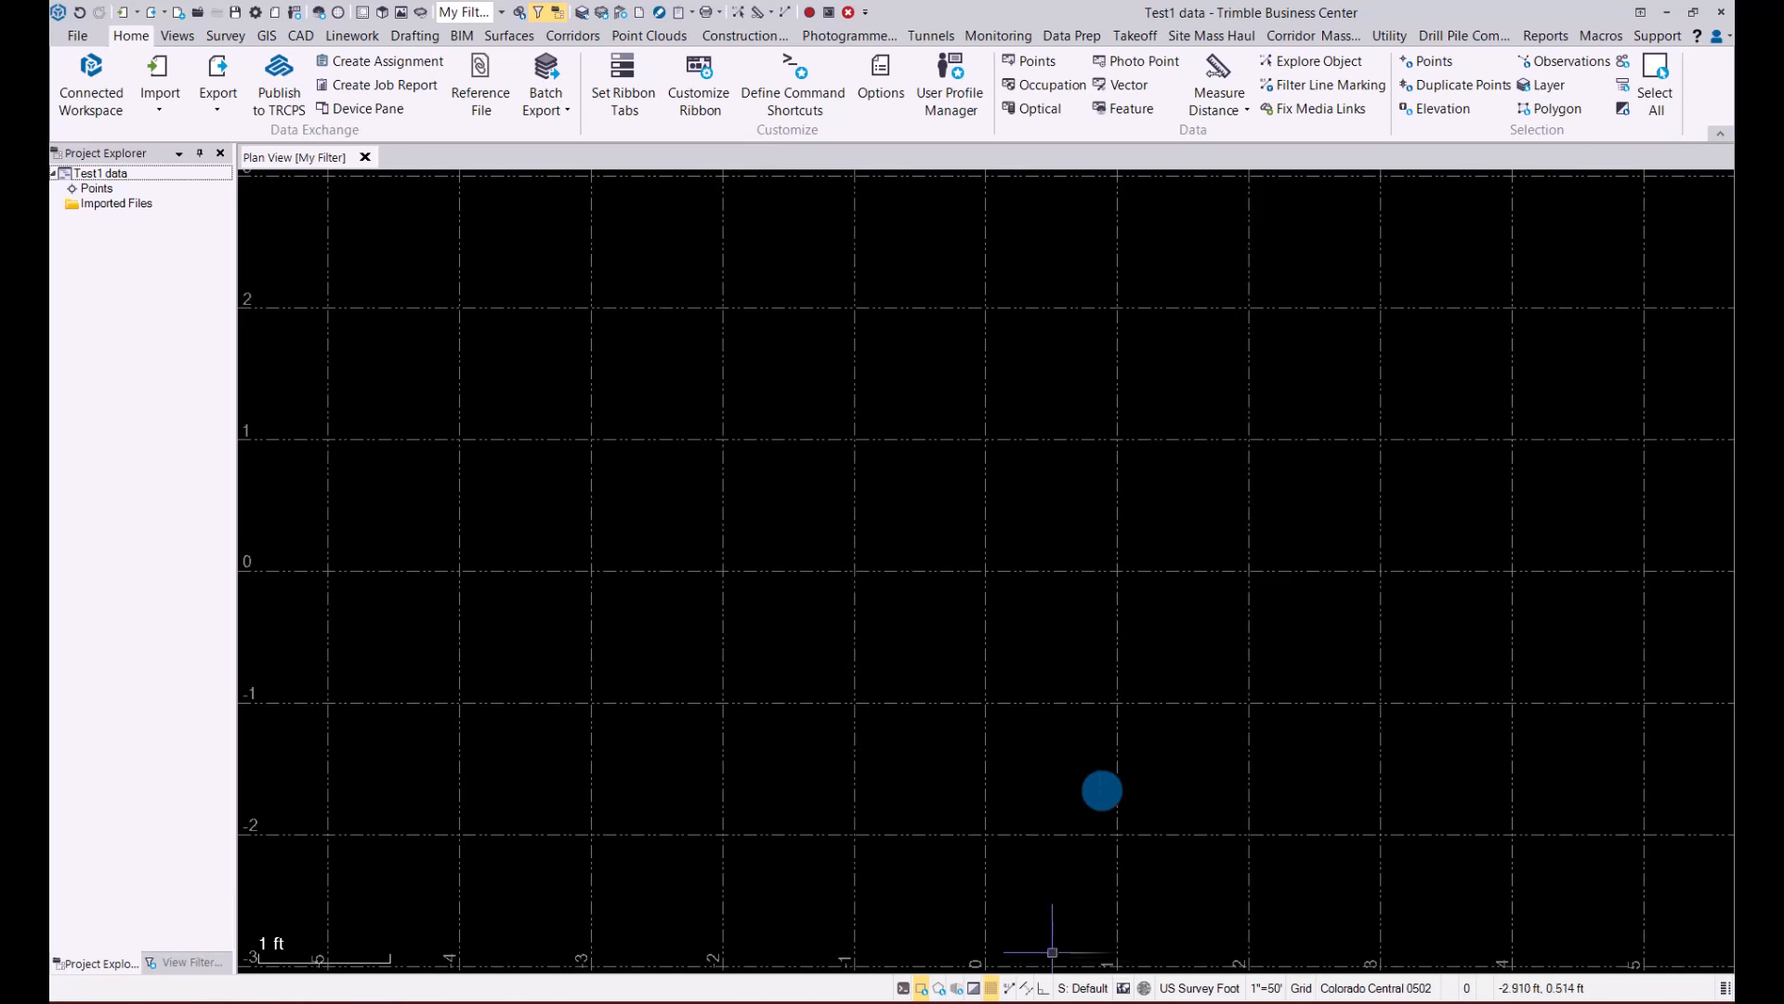
Import rtd topo.jxl into the project, keeping the existing project coordinate system definition
{"action": "mouse_move", "coordinate": [818, 999]}
{"action": "left_click", "coordinate": [656, 914]}
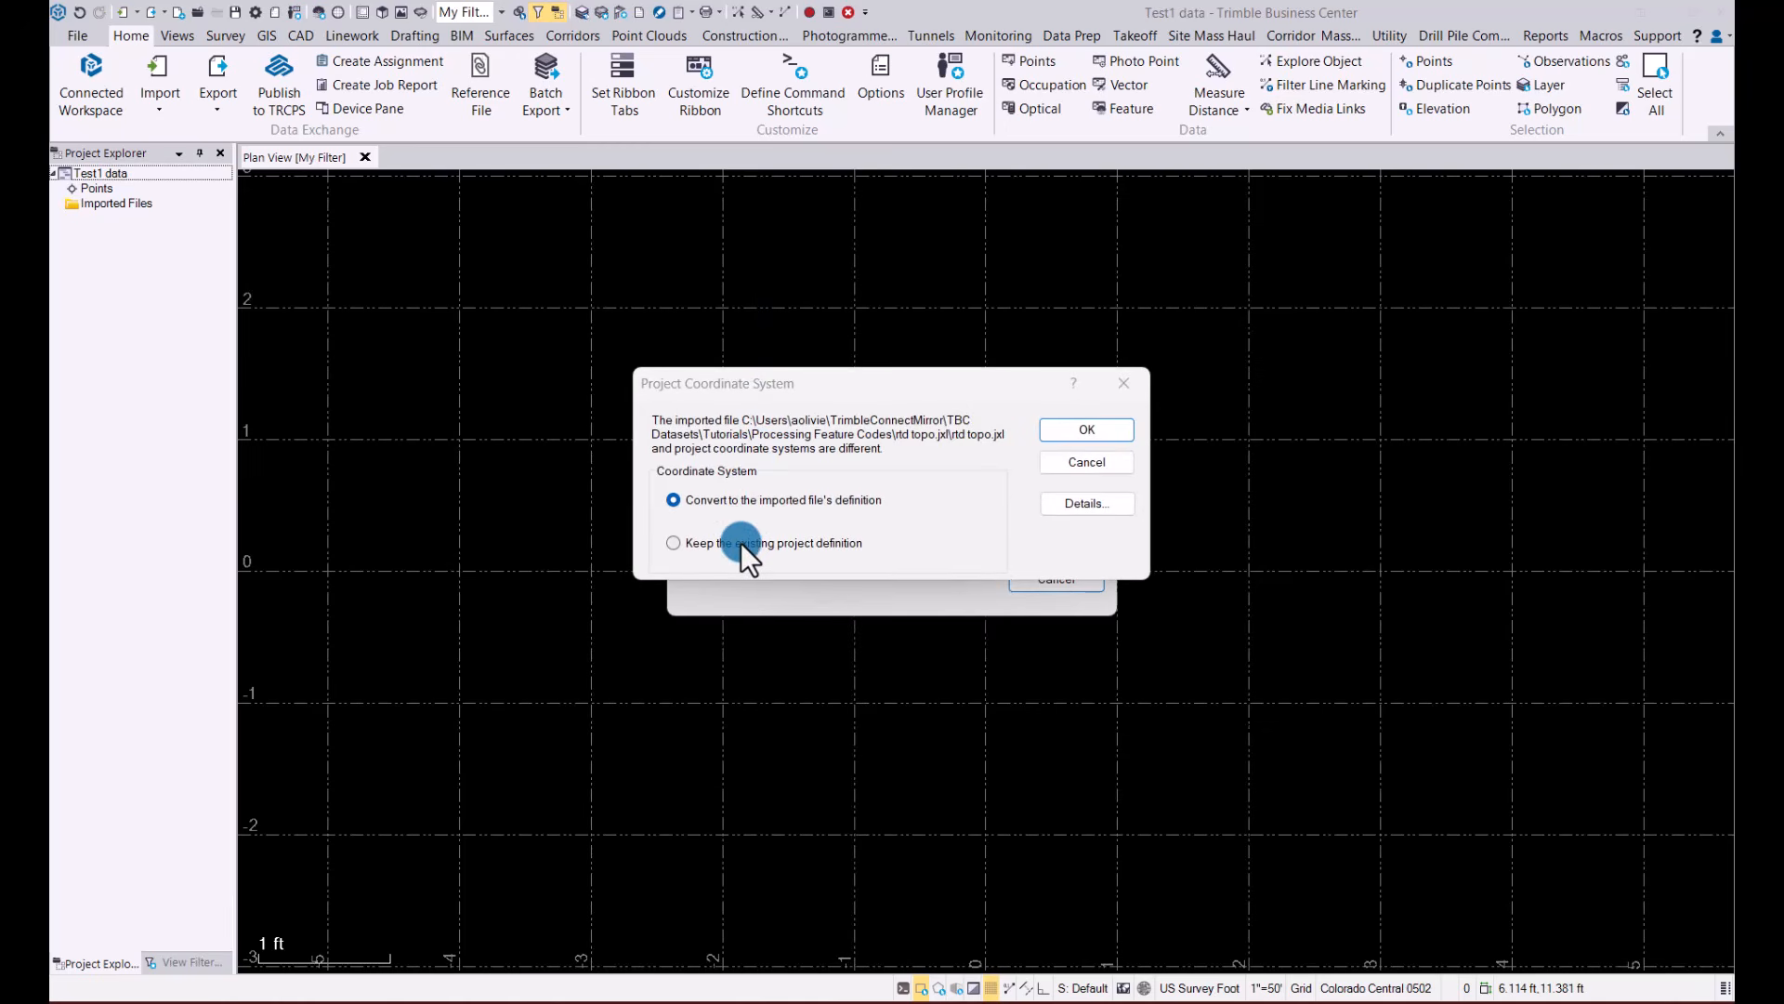
{"action": "left_click", "coordinate": [740, 543]}
{"action": "left_click", "coordinate": [1081, 427]}
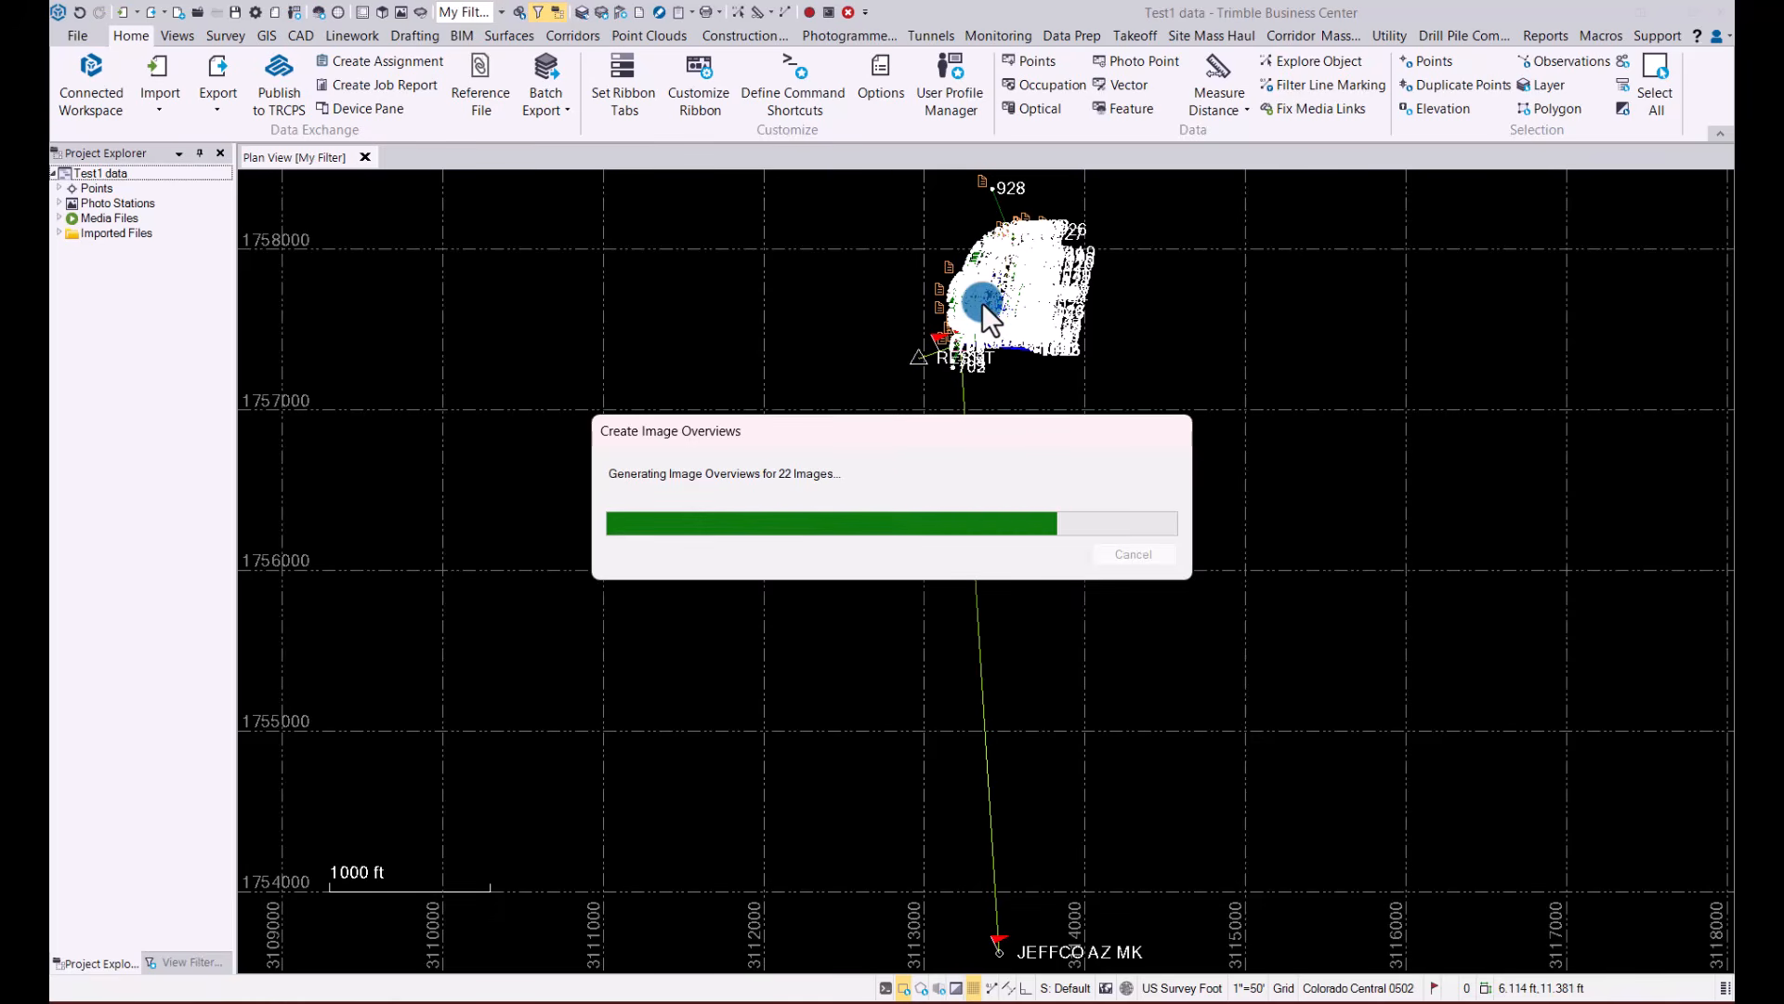
Process the feature codes of rtd topo.jxl with GlobalFeatures.fxl as the feature definition file, and skip the processing report
{"action": "left_click", "coordinate": [232, 35]}
{"action": "left_click", "coordinate": [108, 70]}
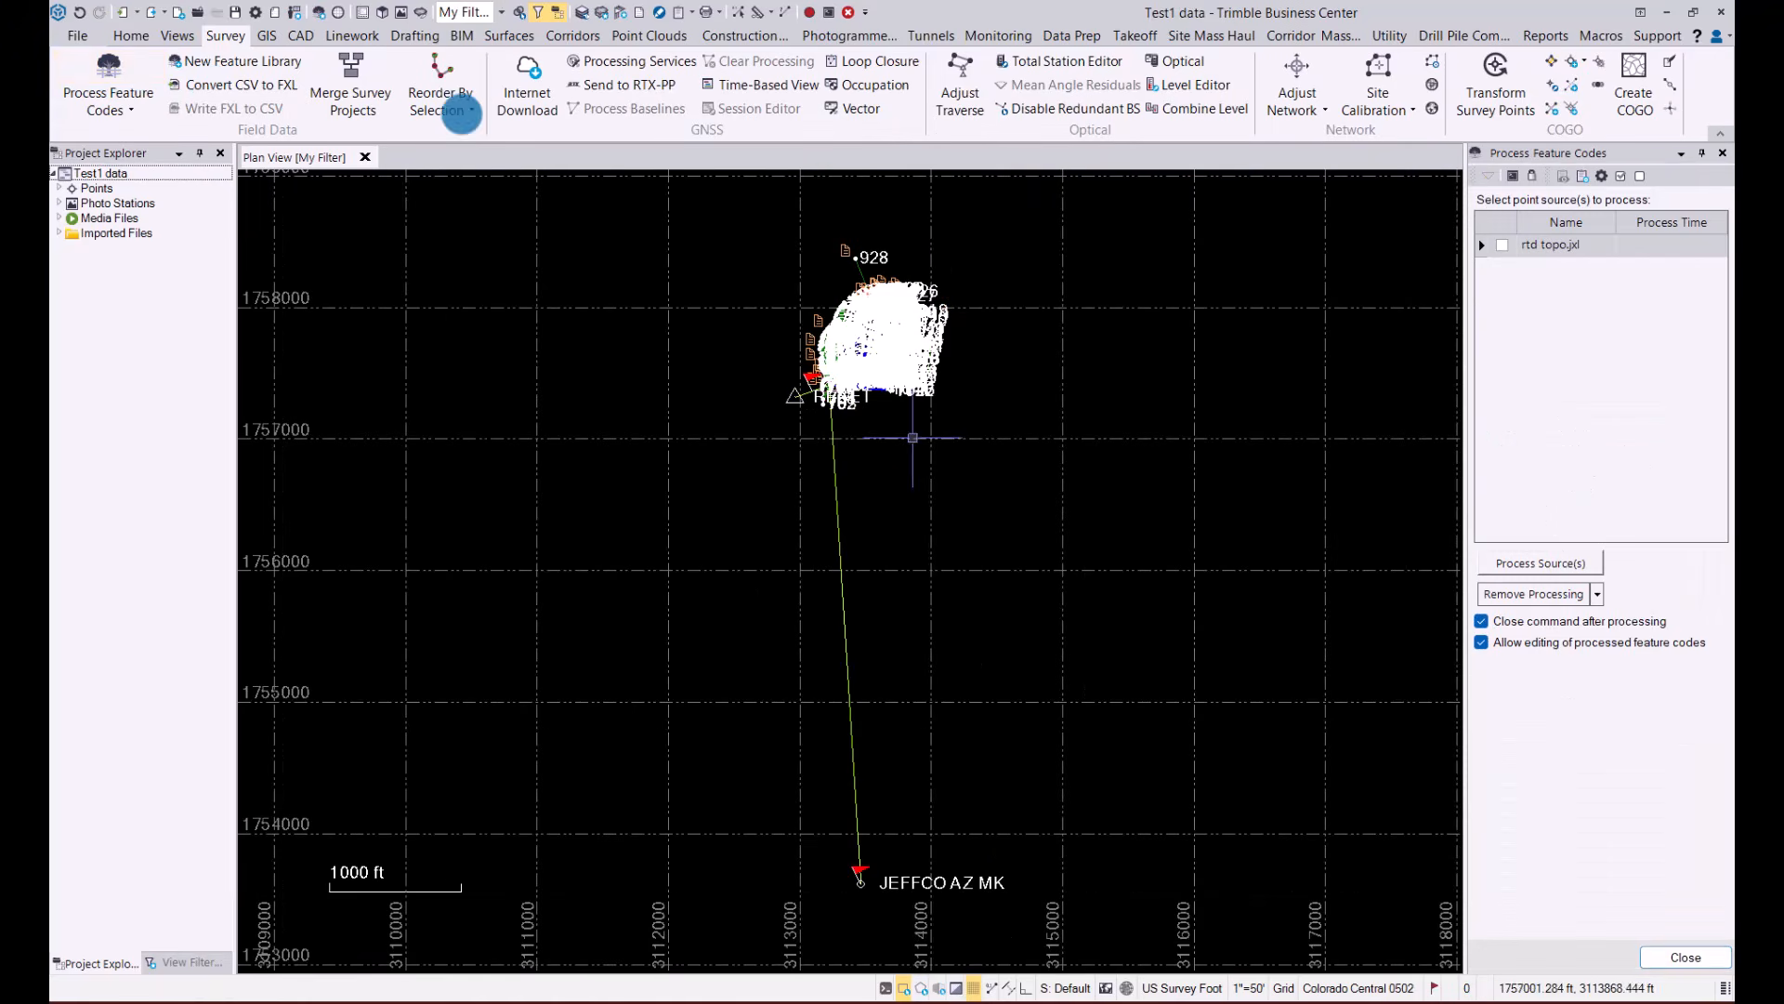
{"action": "left_click", "coordinate": [1502, 244]}
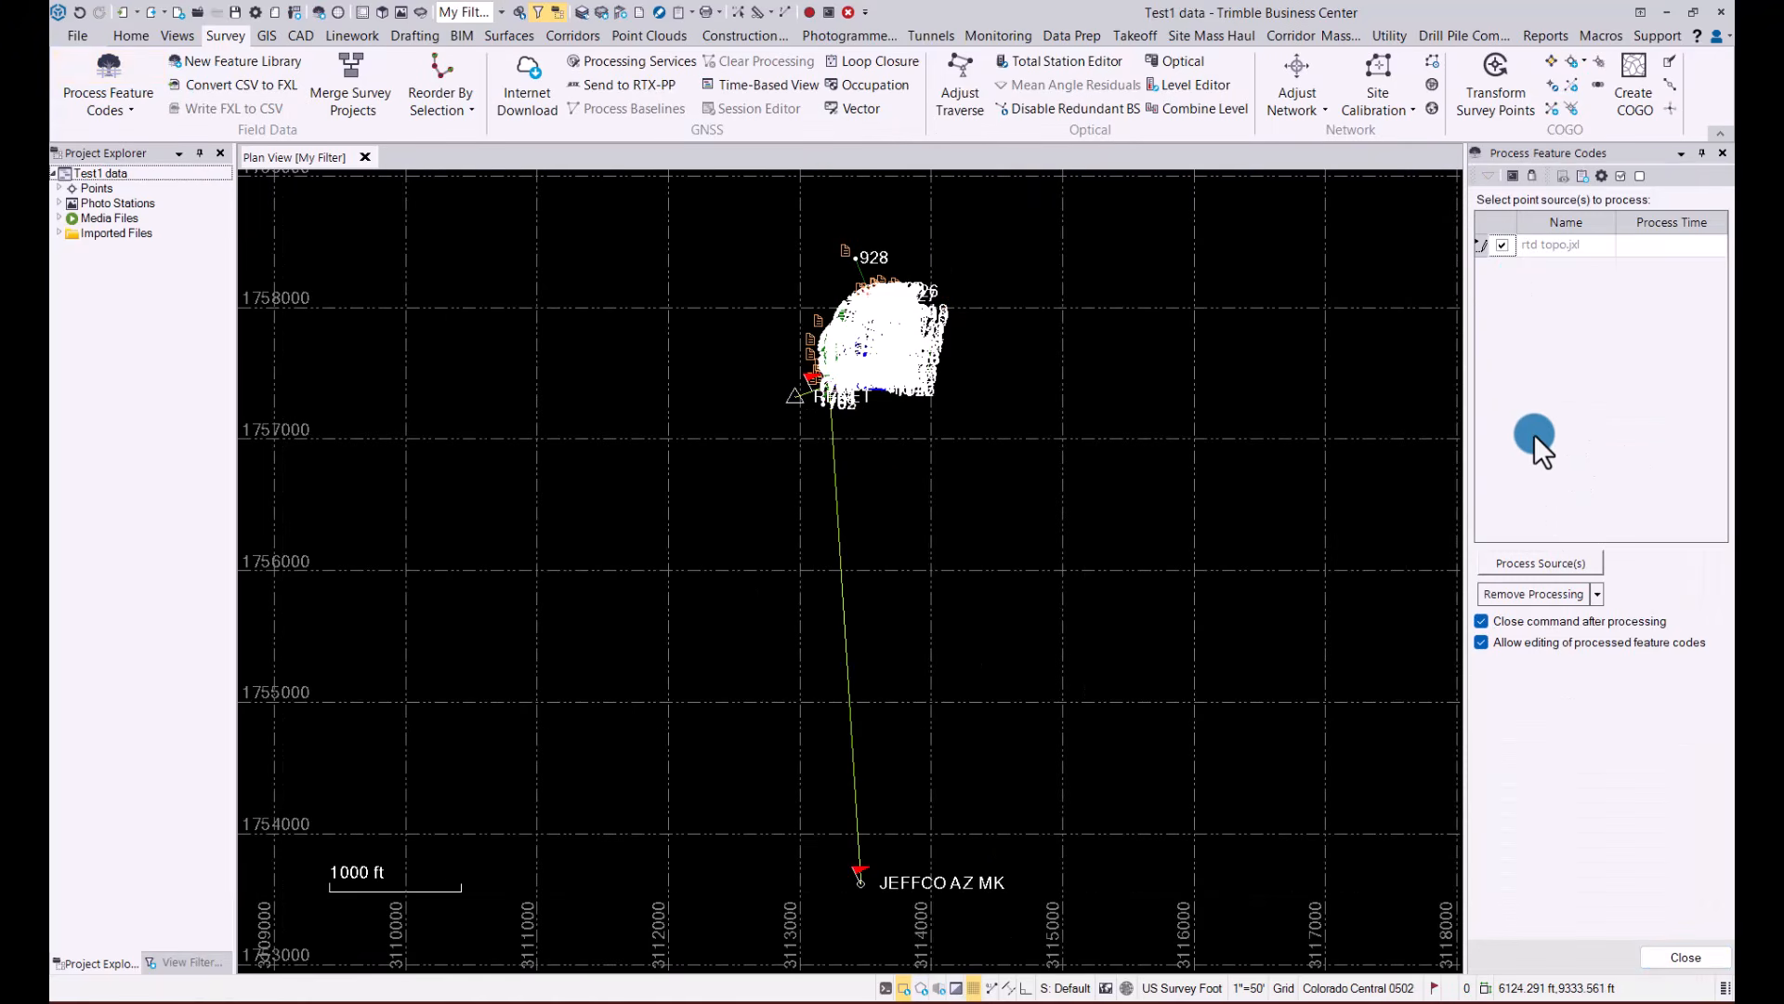
{"action": "left_click", "coordinate": [1552, 564]}
{"action": "left_click", "coordinate": [1185, 537]}
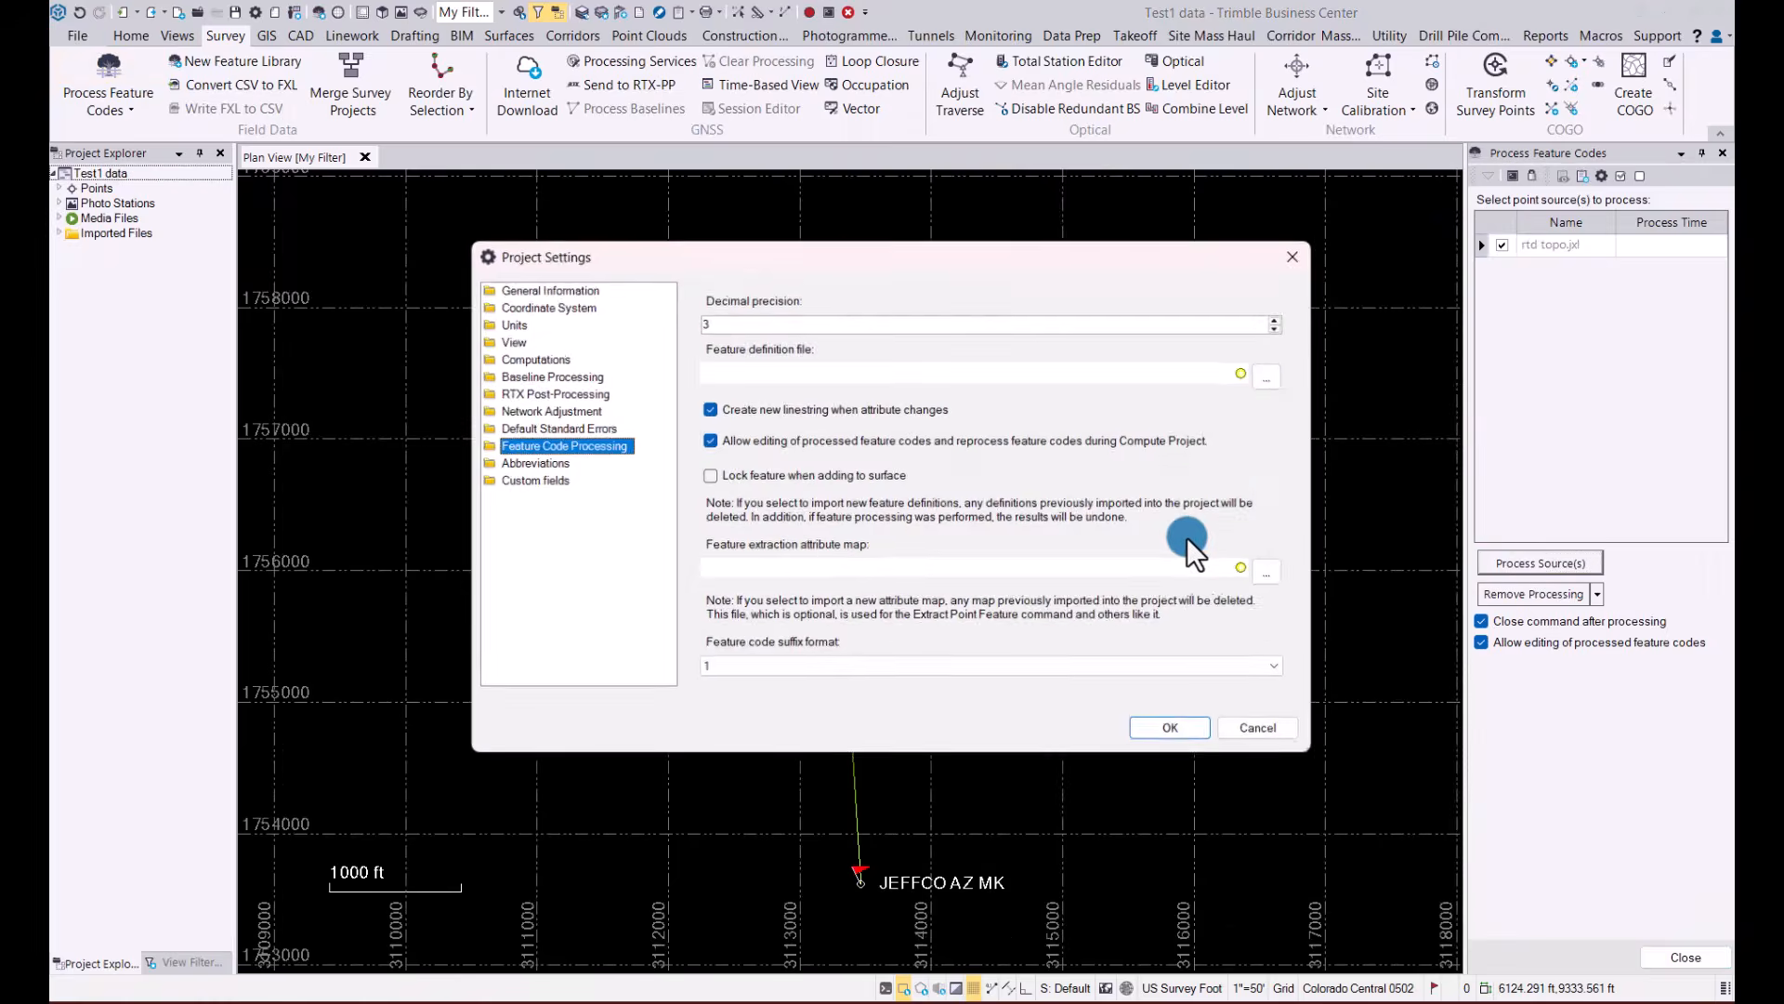
{"action": "left_click", "coordinate": [1276, 375]}
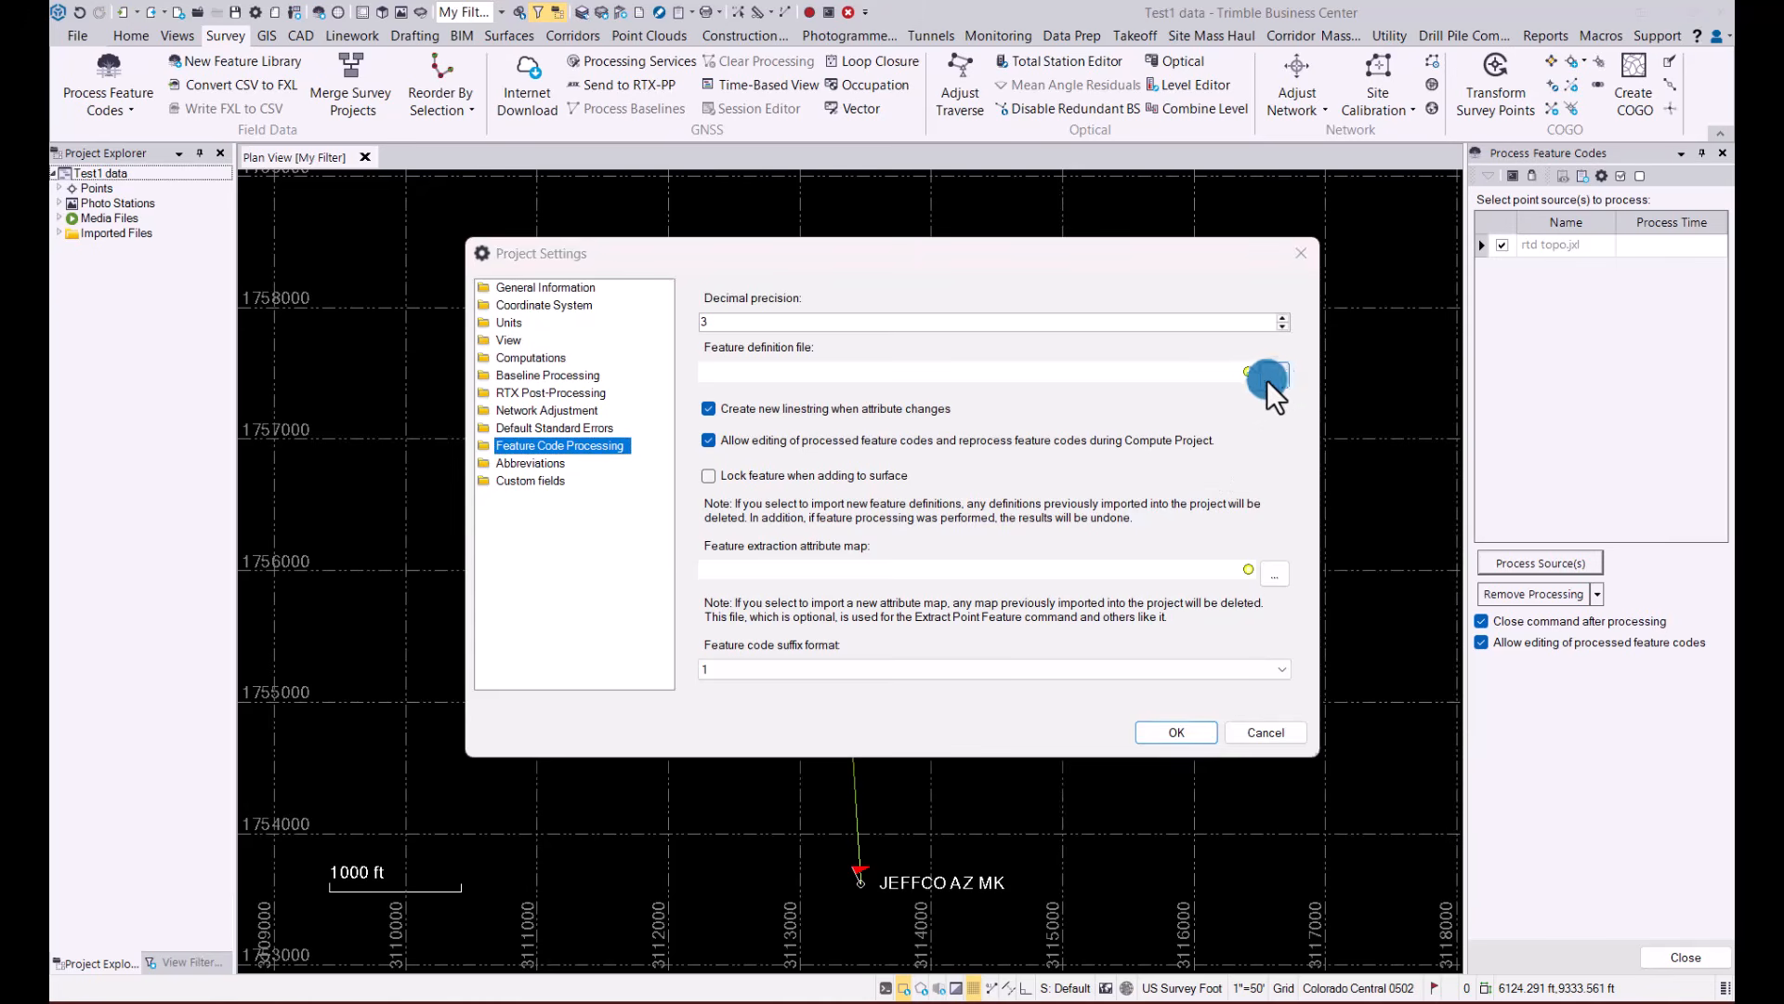
{"action": "left_click", "coordinate": [739, 545]}
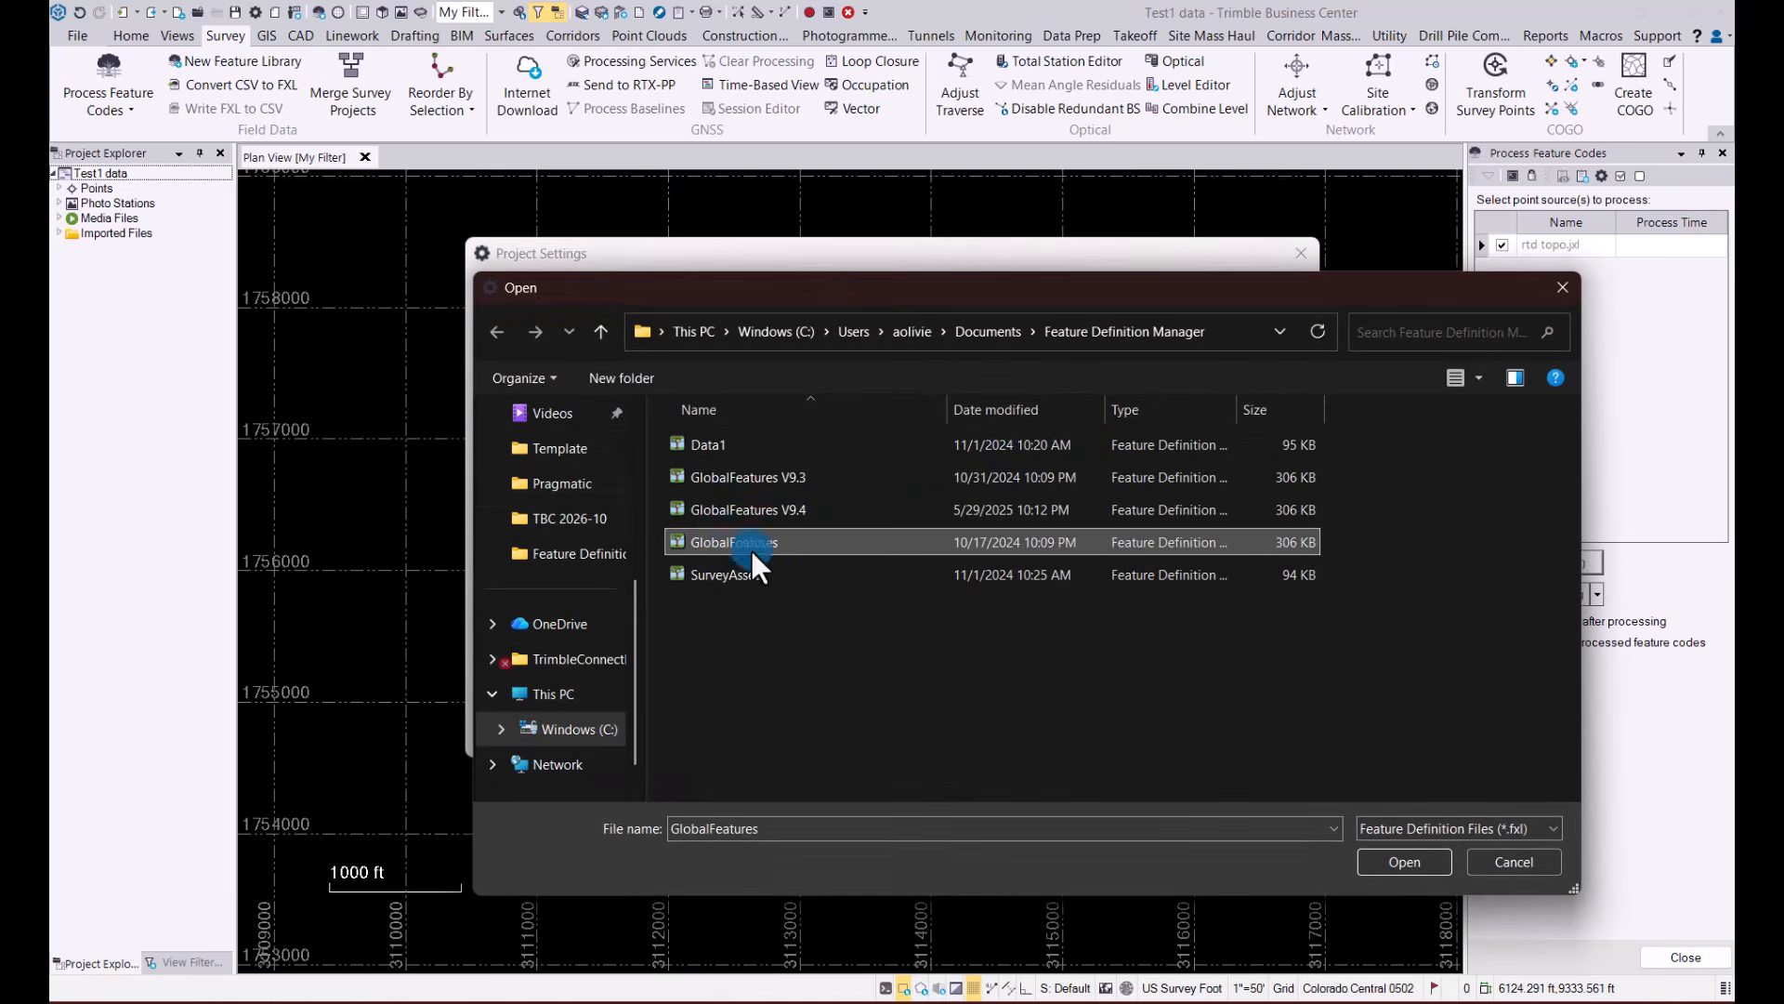
{"action": "left_click", "coordinate": [1404, 861]}
{"action": "left_click", "coordinate": [1173, 734]}
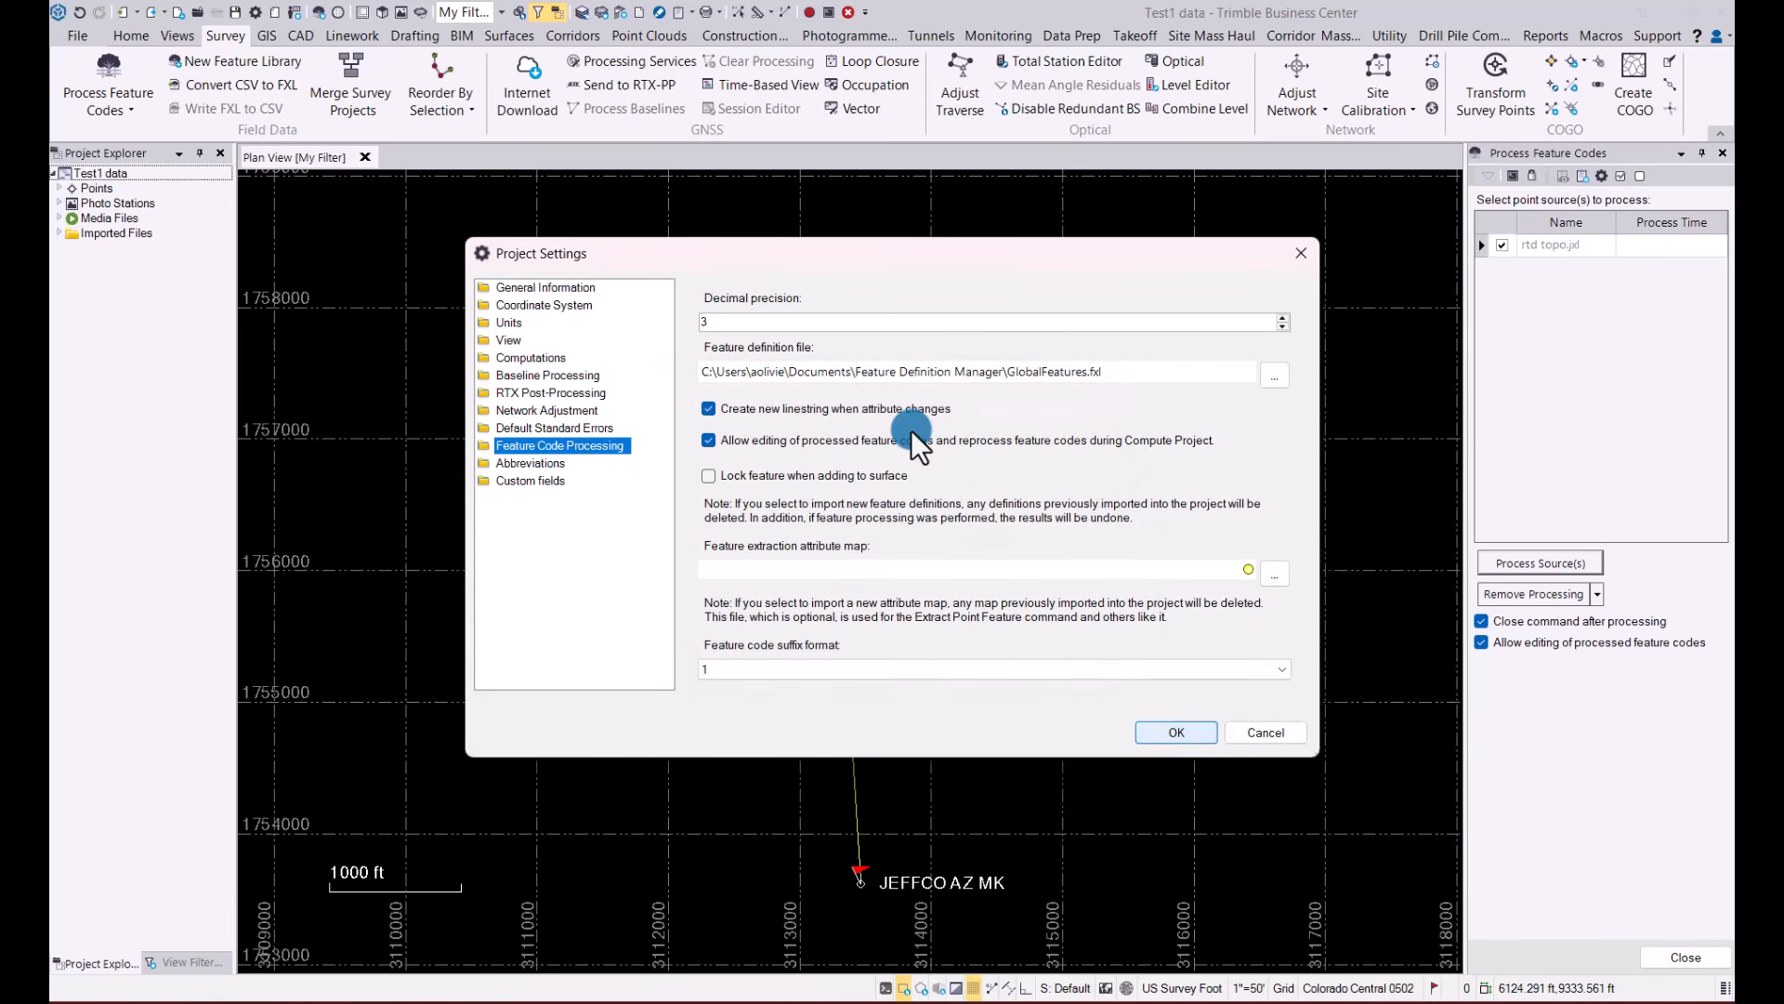
{"action": "left_click", "coordinate": [1520, 563]}
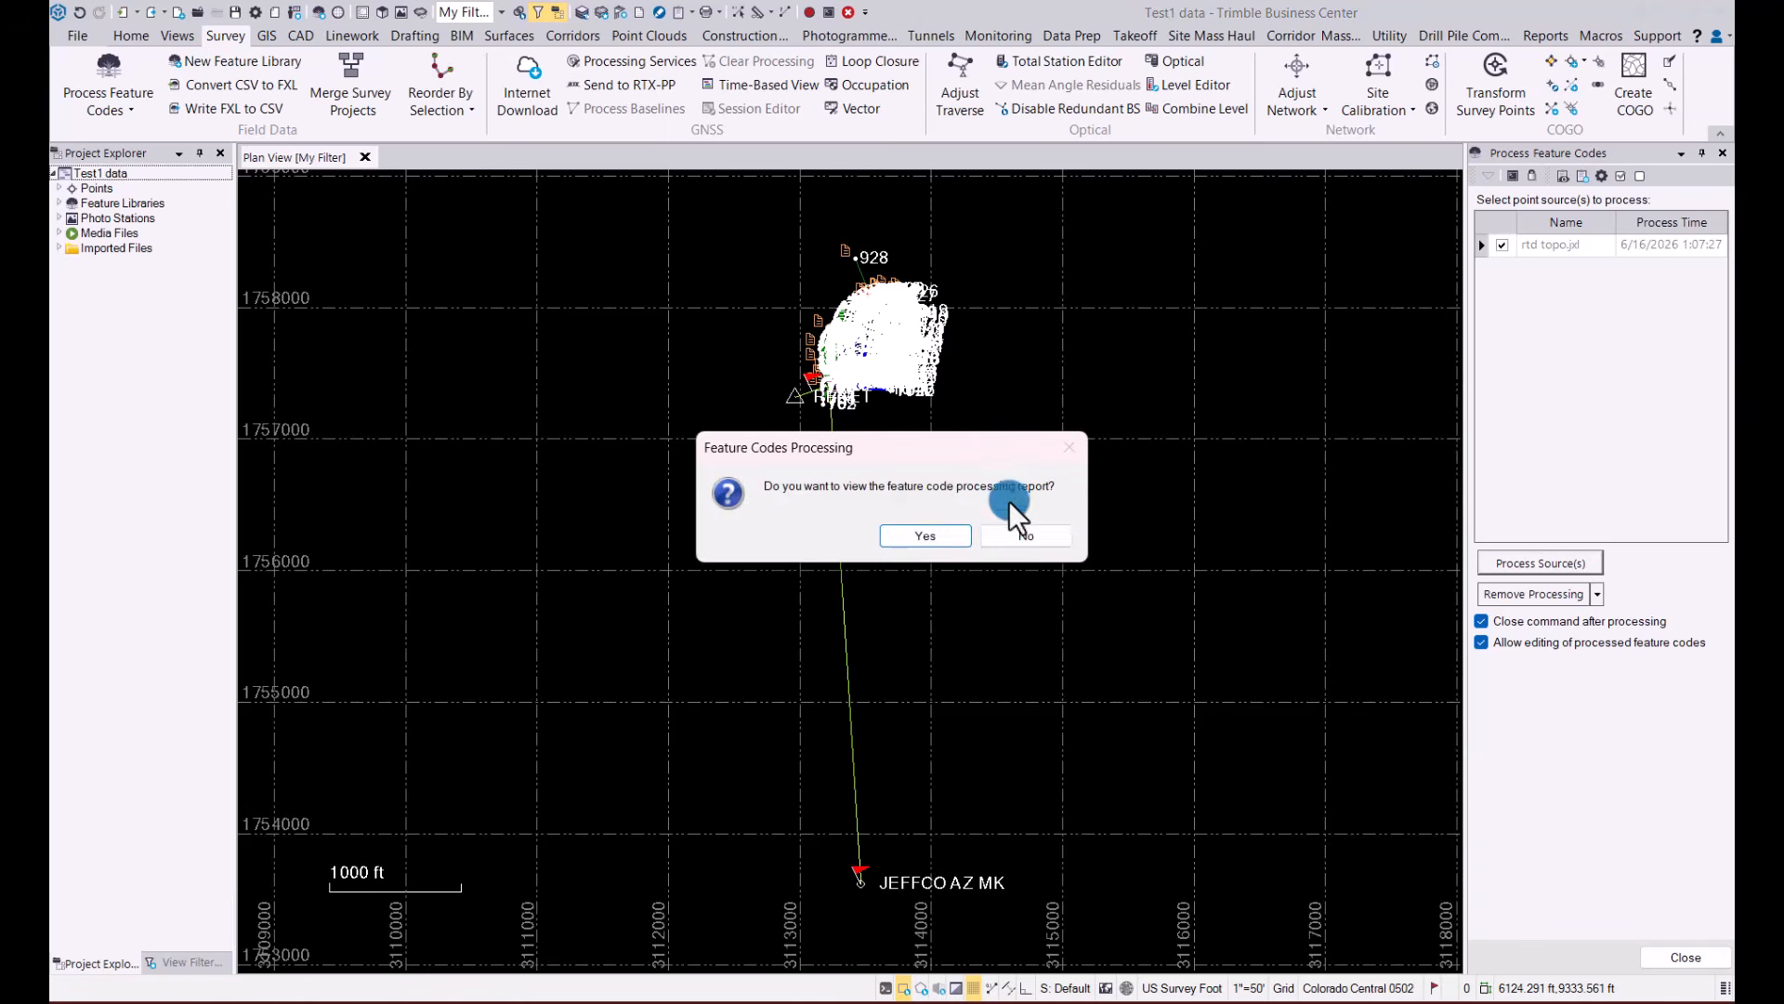
{"action": "left_click", "coordinate": [1018, 534]}
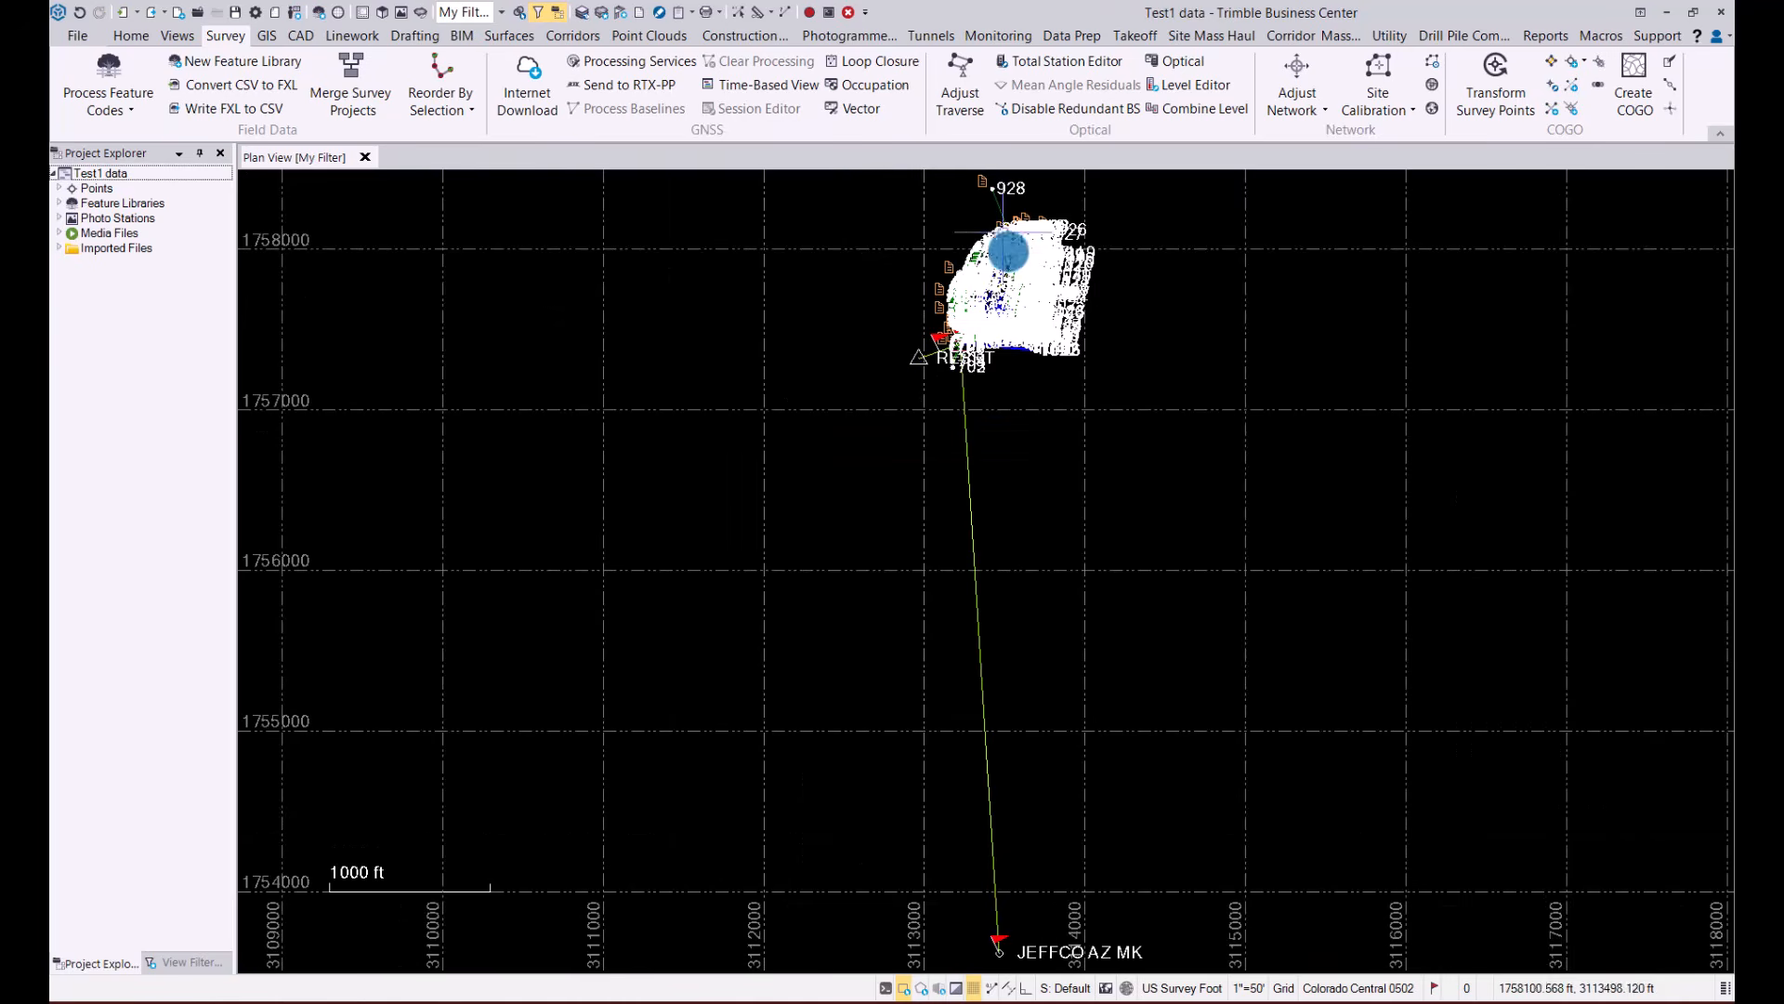
Hide the RTK Vector and Total Station raw data in the plan view's My Filter
{"action": "scroll", "coordinate": [1010, 252], "scroll_direction": "up", "scroll_amount": 3}
{"action": "scroll", "coordinate": [1010, 253], "scroll_direction": "up", "scroll_amount": 5}
{"action": "middle_click_drag", "start_coordinate": [1005, 294], "coordinate": [1001, 437]}
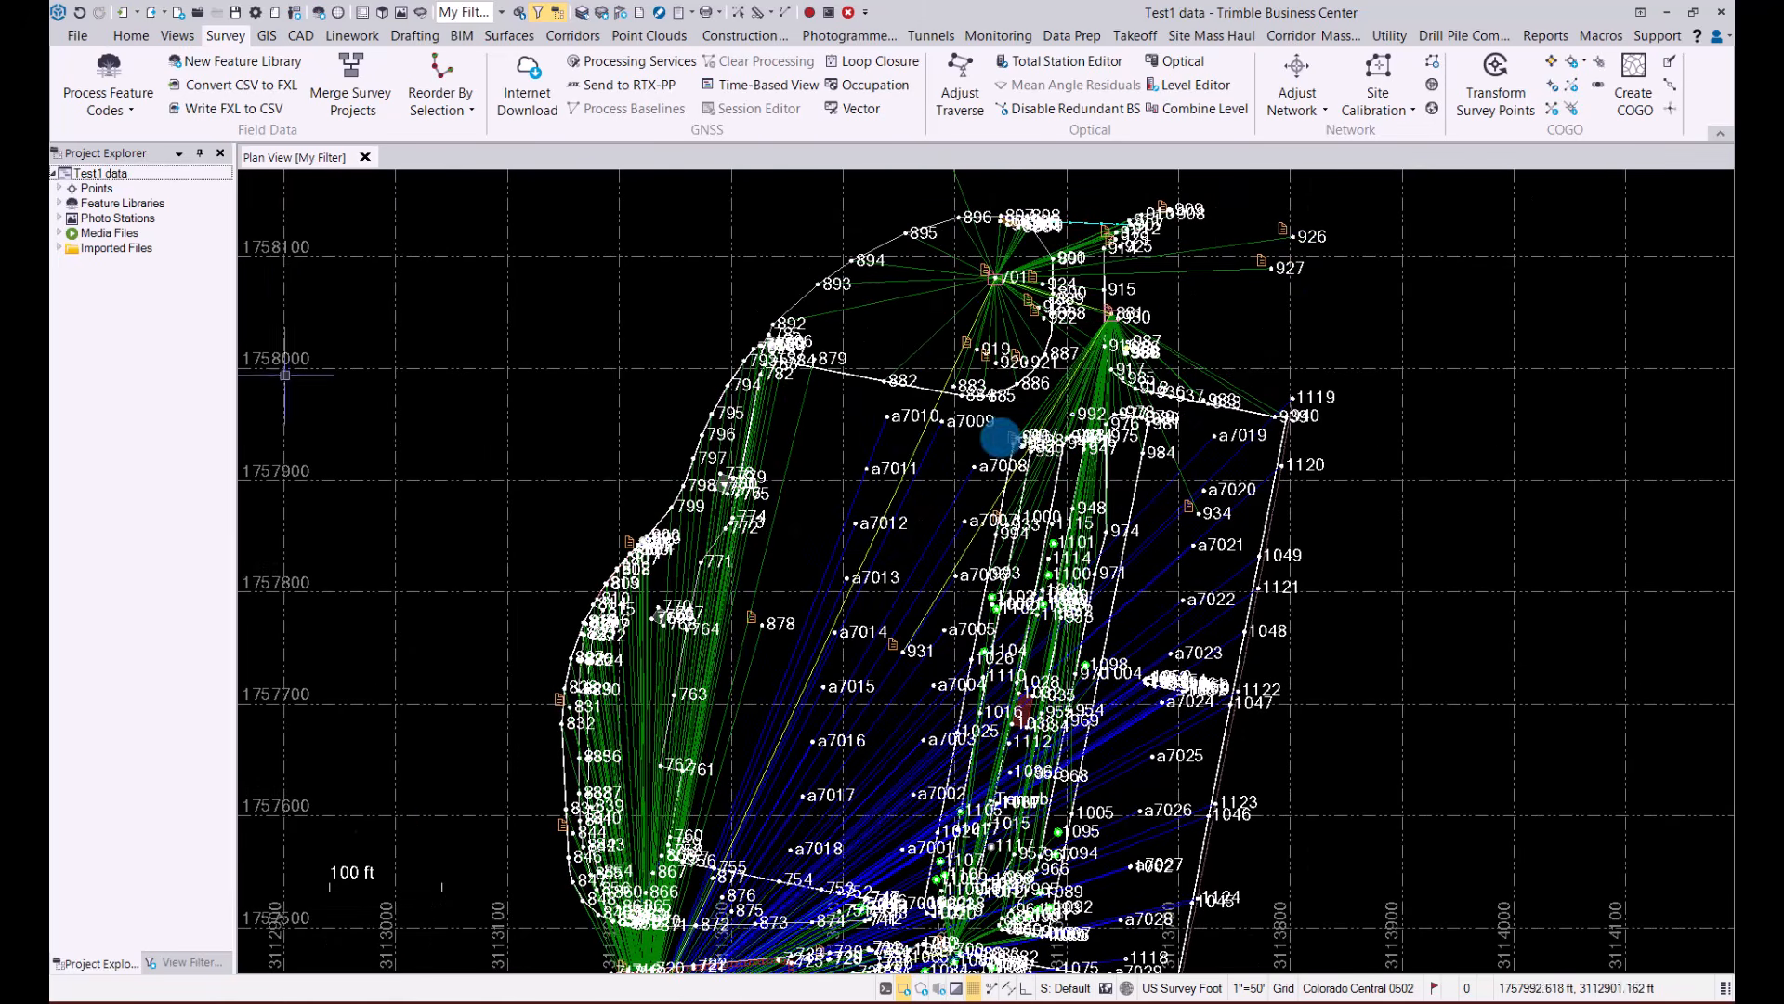
{"action": "left_click", "coordinate": [191, 962]}
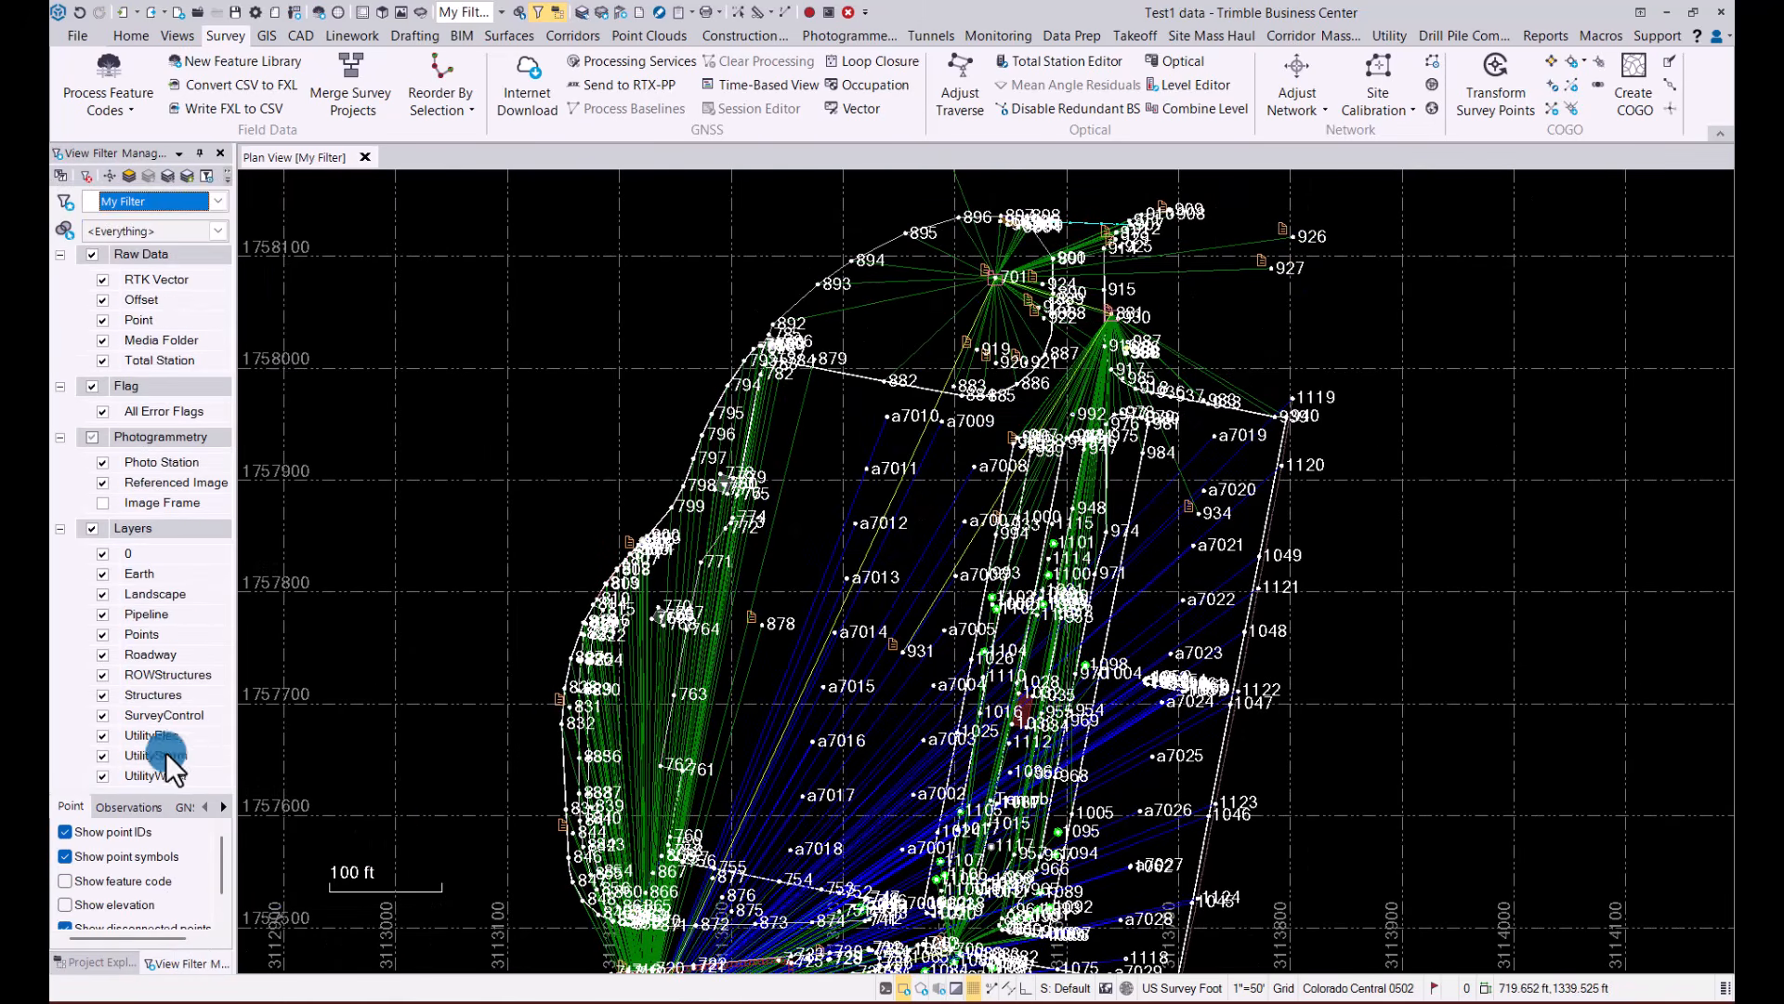
{"action": "left_click", "coordinate": [102, 279]}
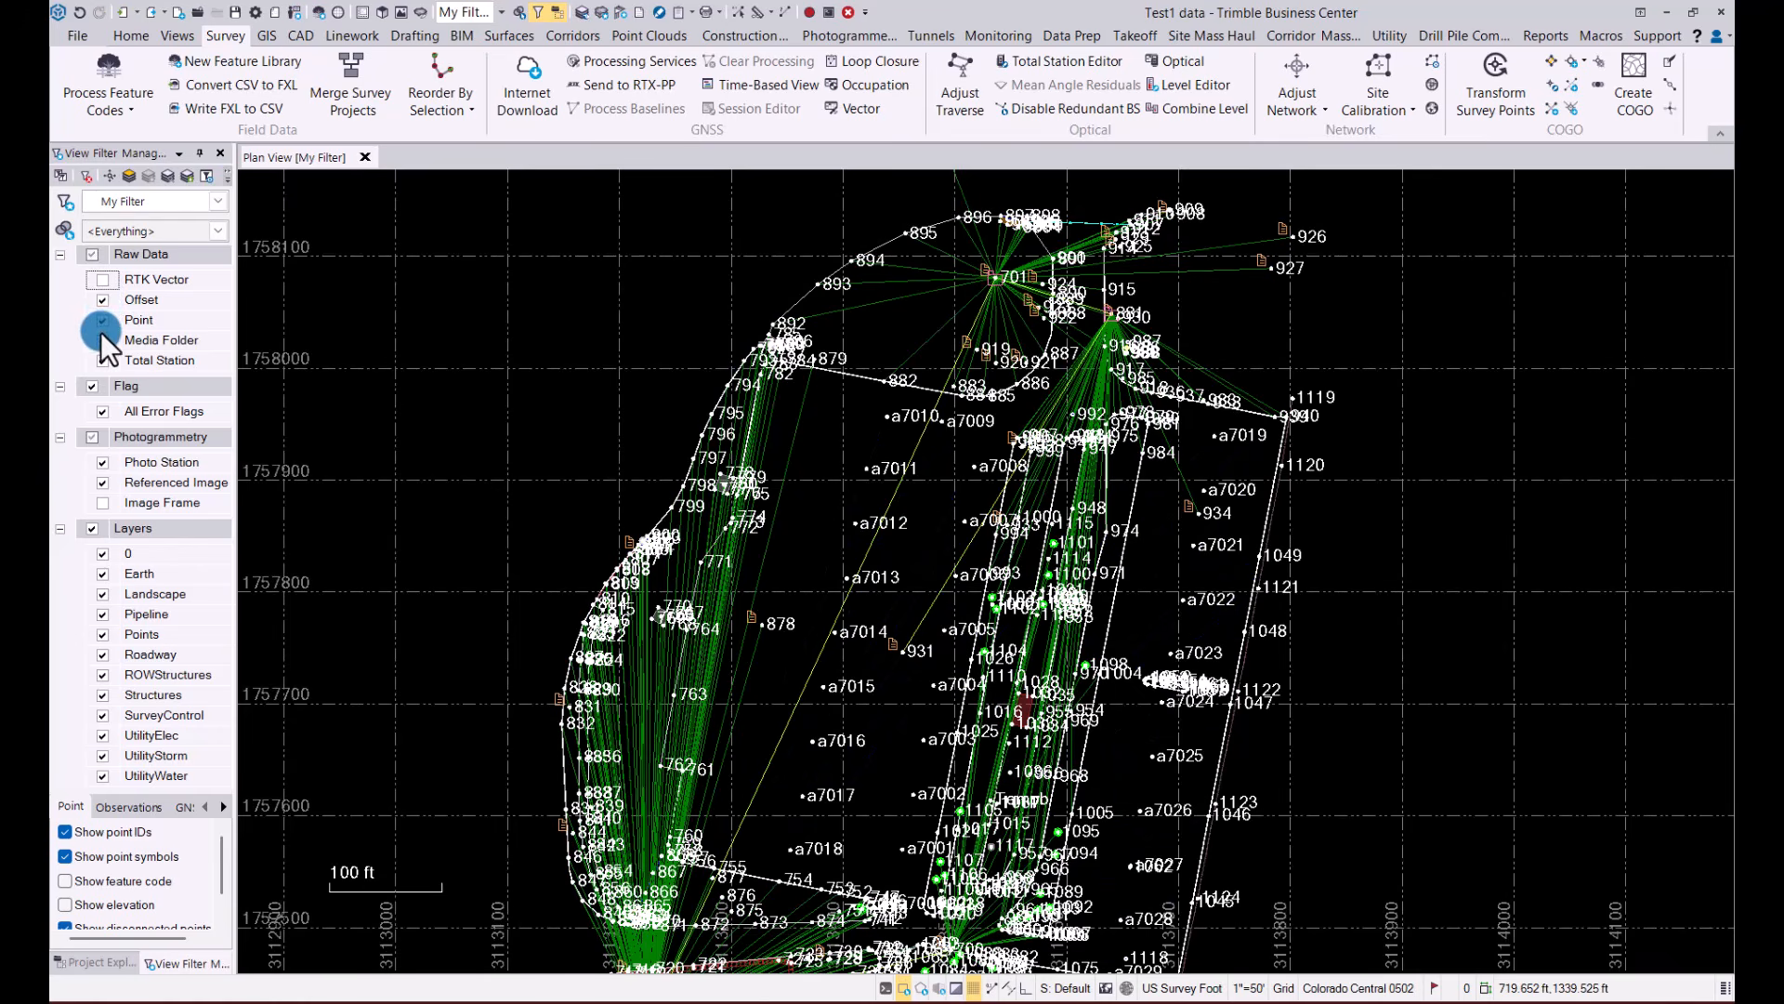
{"action": "left_click", "coordinate": [102, 361]}
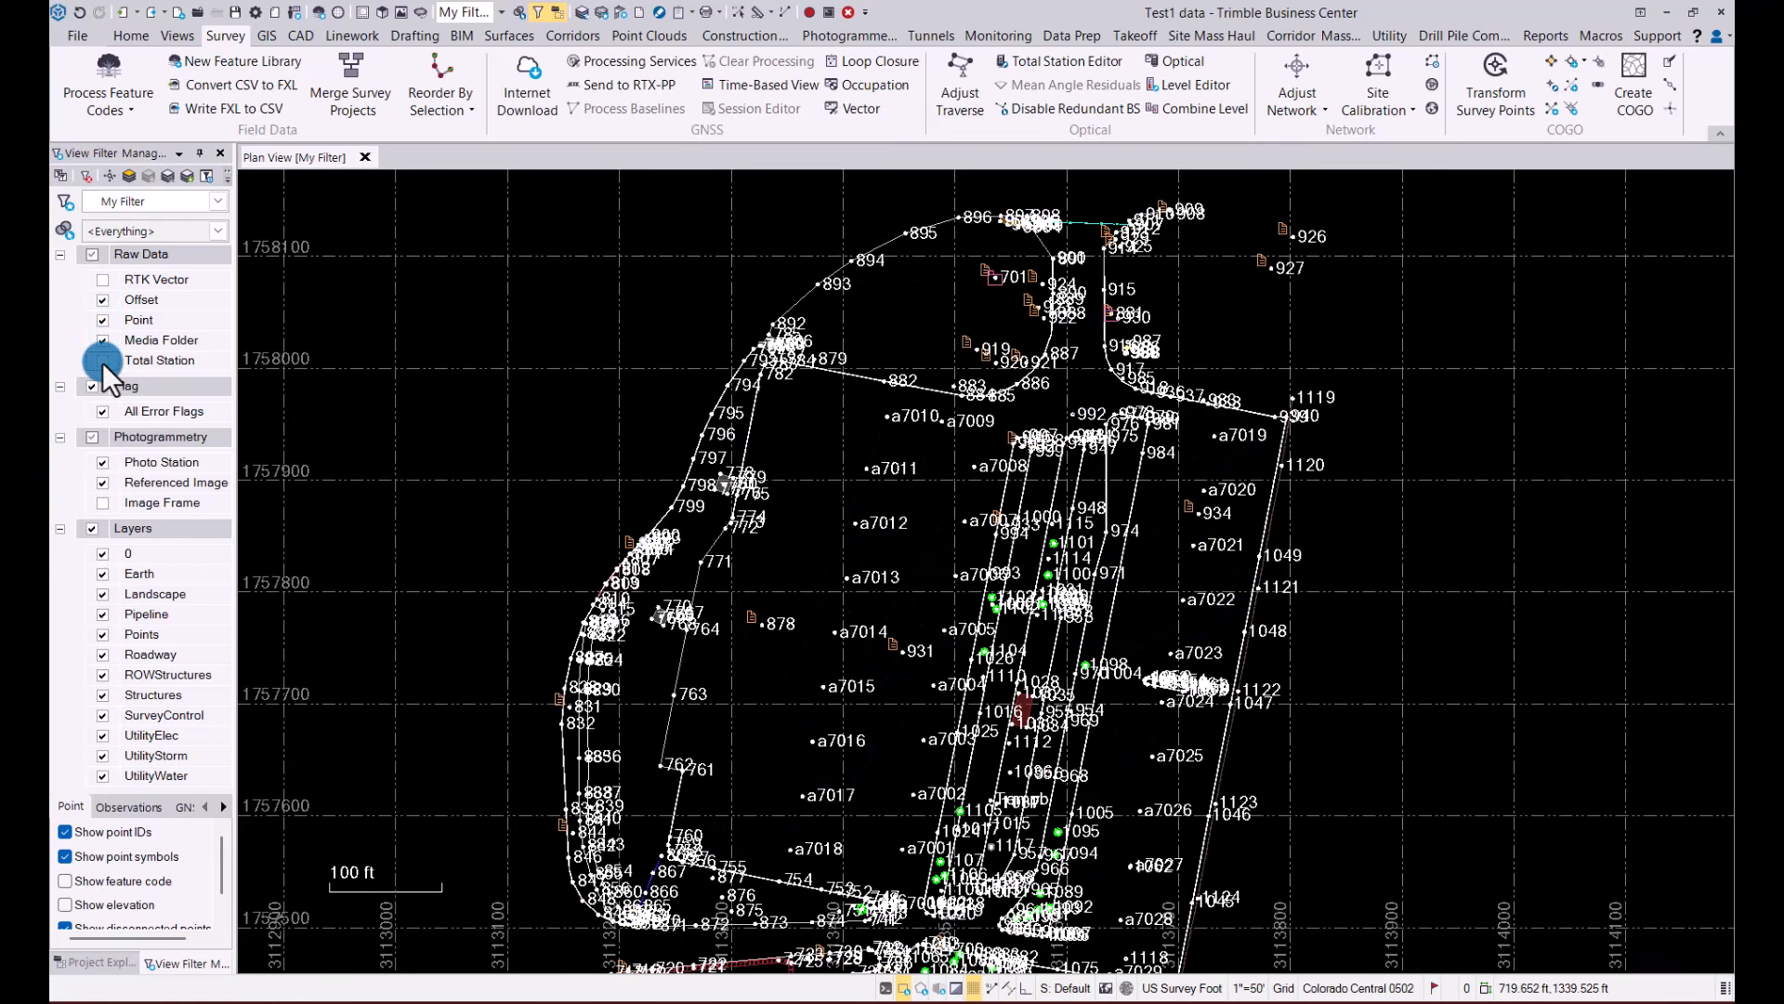
{"action": "left_click", "coordinate": [96, 957]}
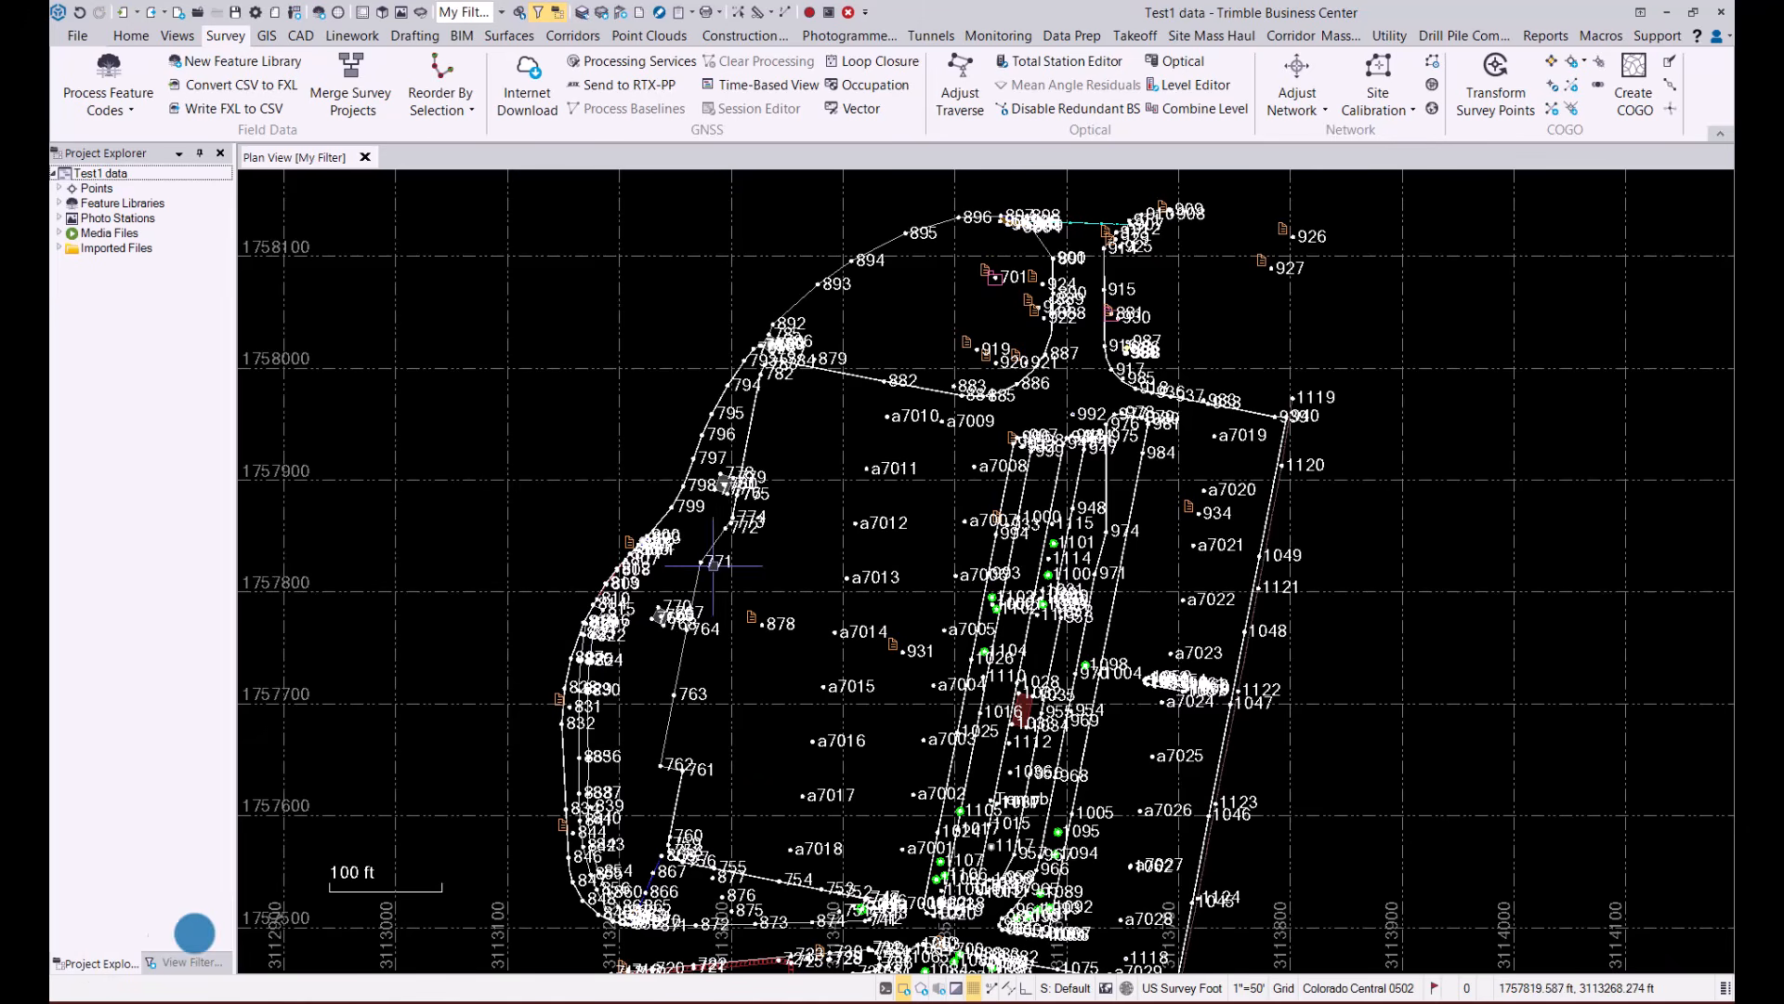
{"action": "scroll", "coordinate": [1018, 543], "scroll_direction": "down", "scroll_amount": 1}
{"action": "mouse_move", "coordinate": [1100, 655]}
{"action": "middle_mouse_down"}
{"action": "mouse_move", "coordinate": [1084, 566]}
{"action": "mouse_move", "coordinate": [1092, 623]}
{"action": "middle_mouse_up"}
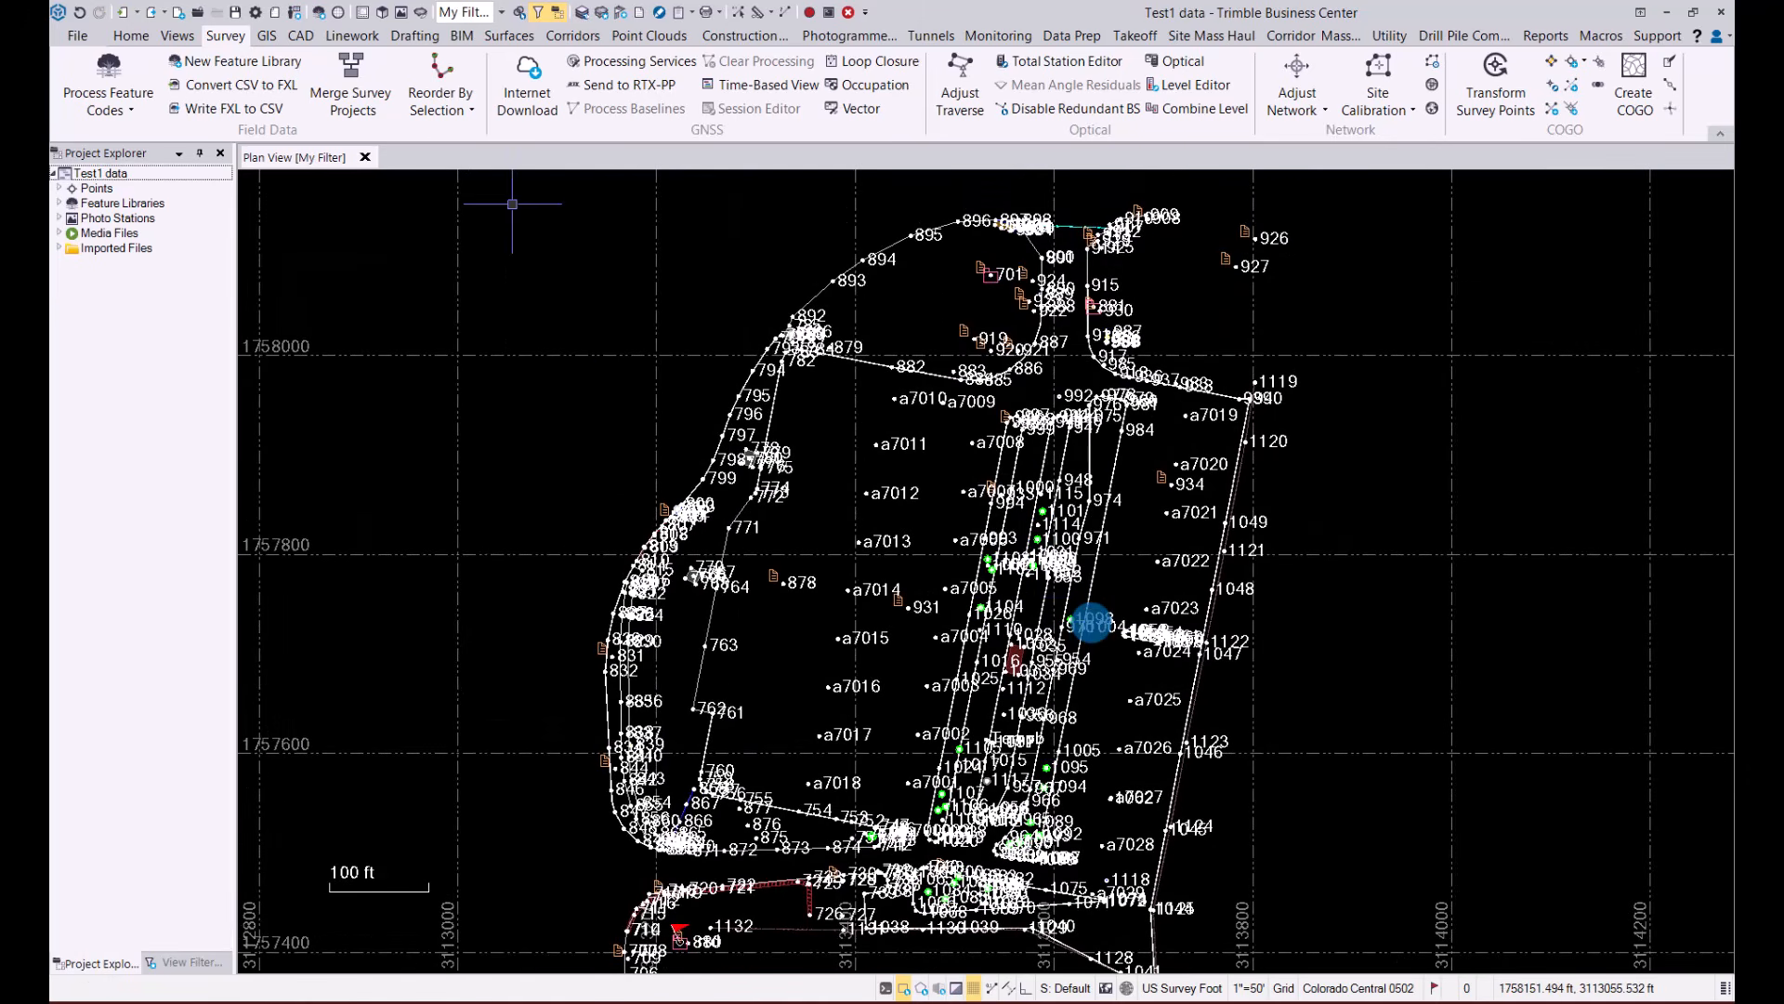
Send the project's coordinate system to the Demo Video project in Connected Workspace, overwriting the one defined in Trimble Connect
{"action": "left_click", "coordinate": [135, 36]}
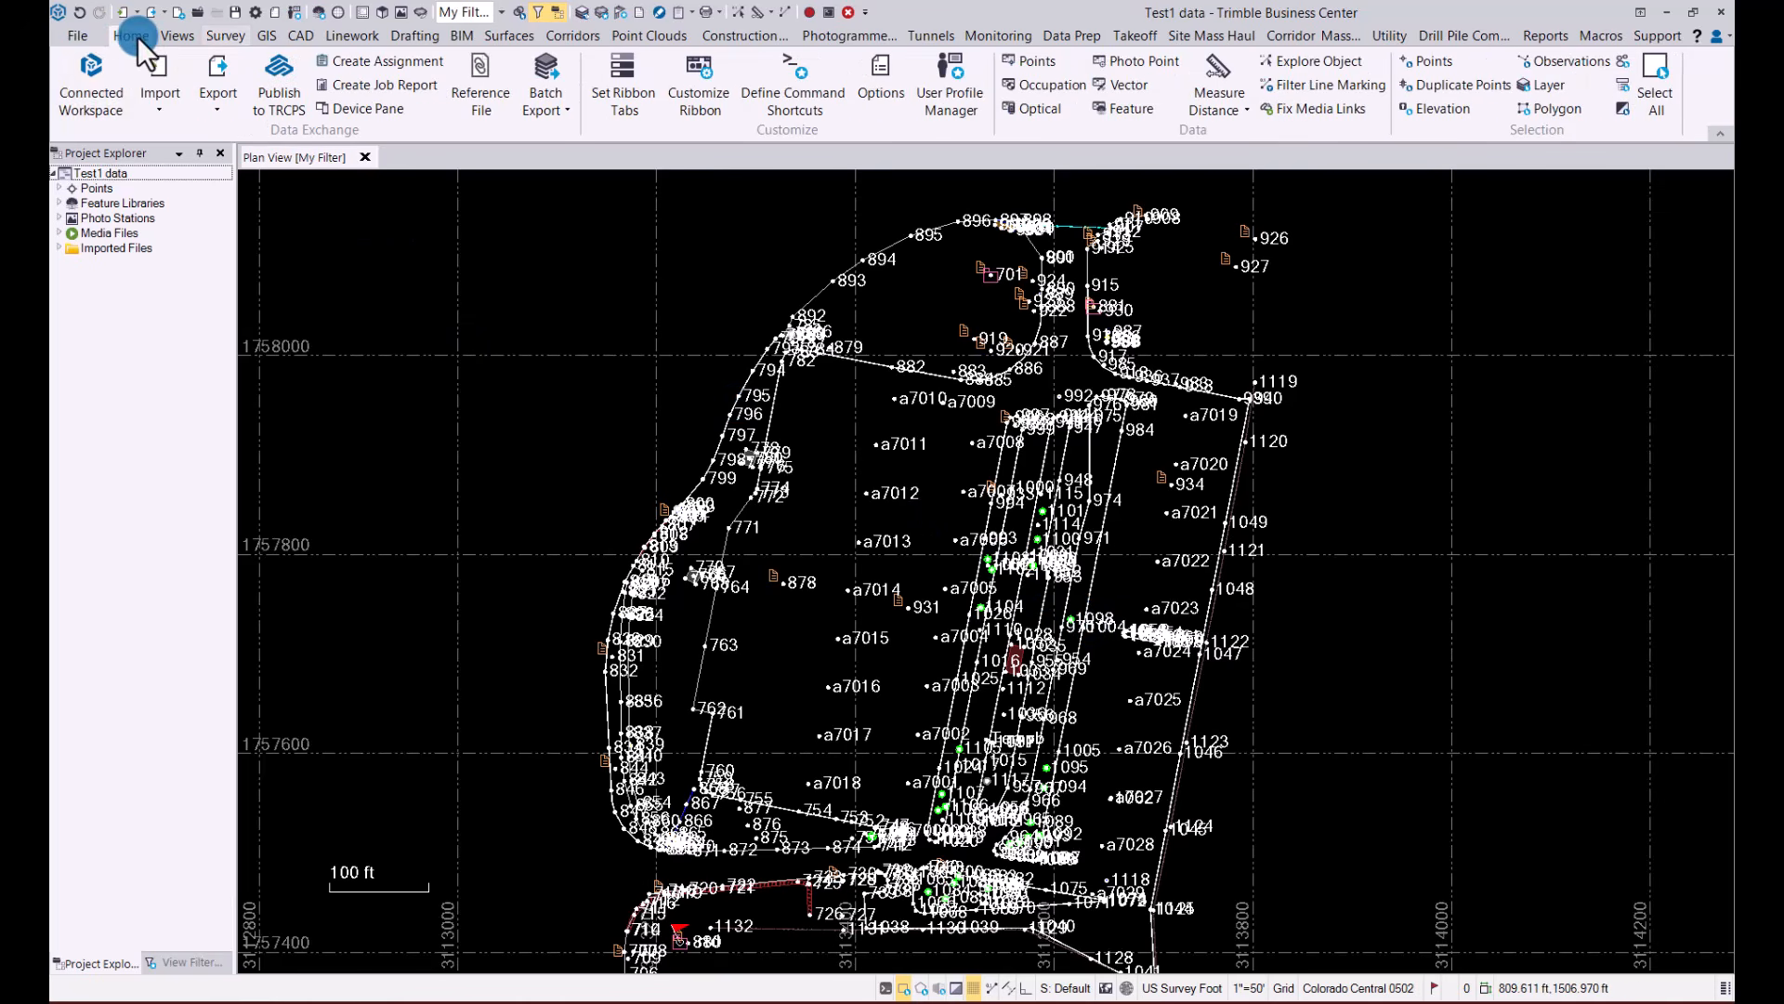
{"action": "left_click", "coordinate": [92, 70]}
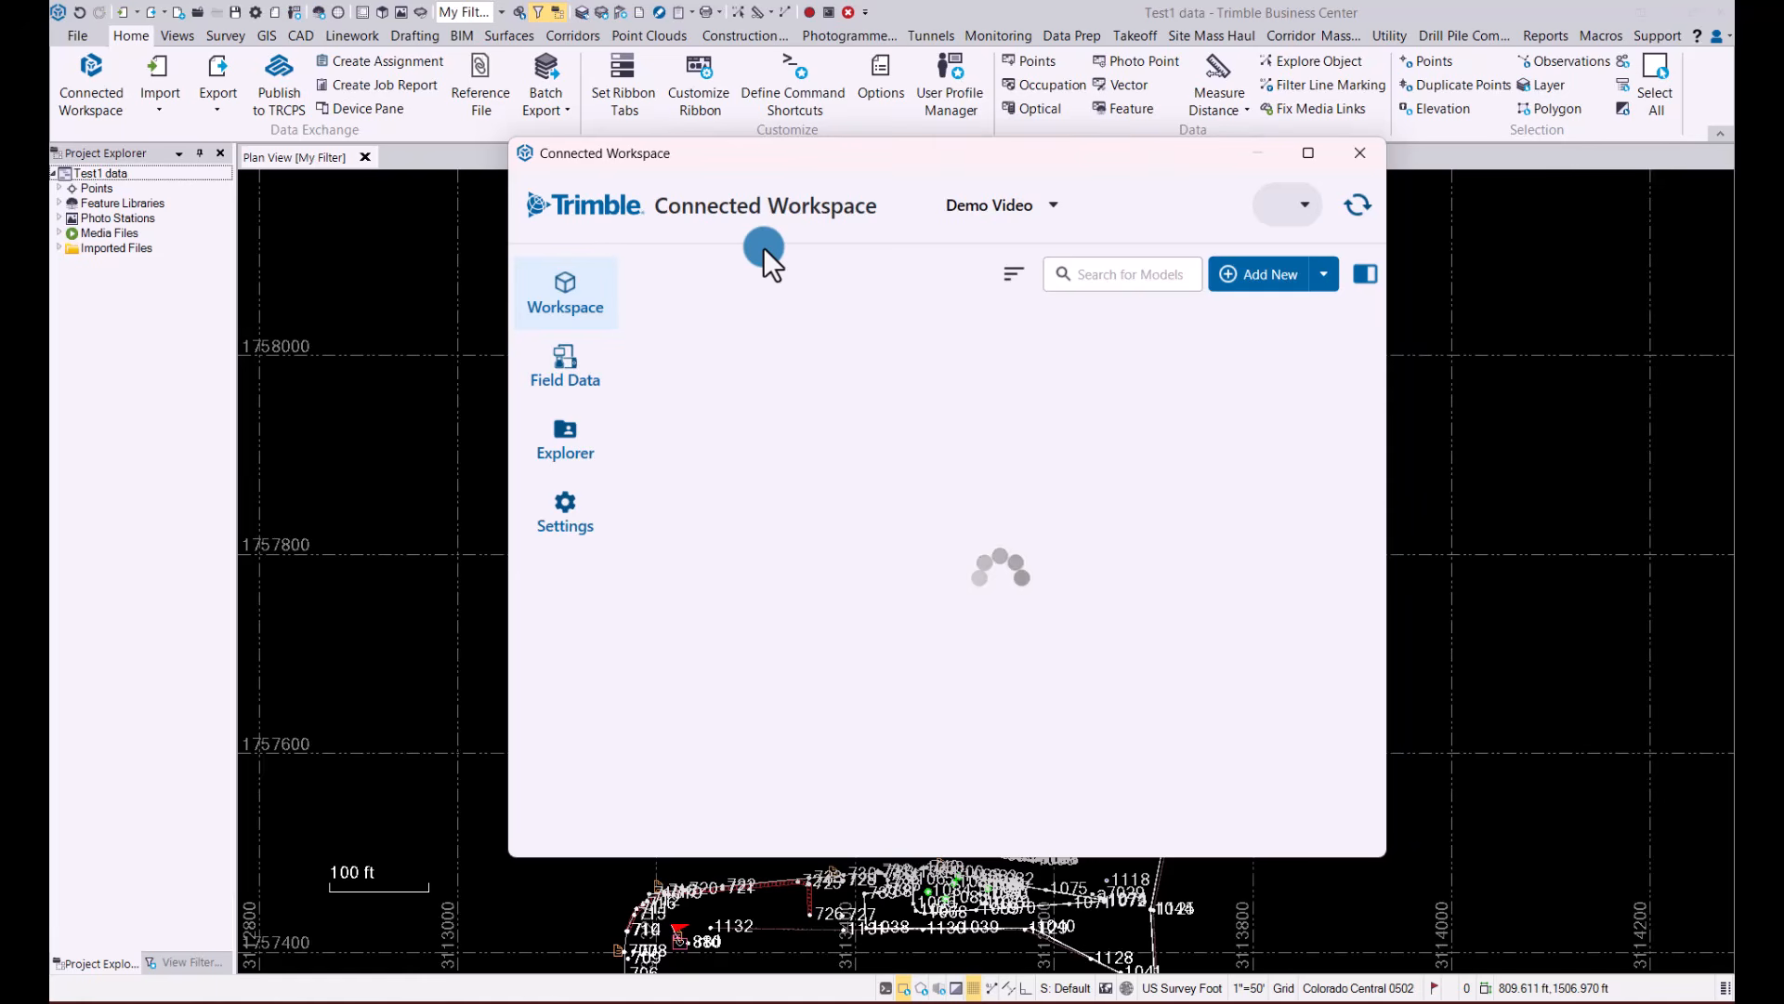
{"action": "left_click", "coordinate": [567, 504]}
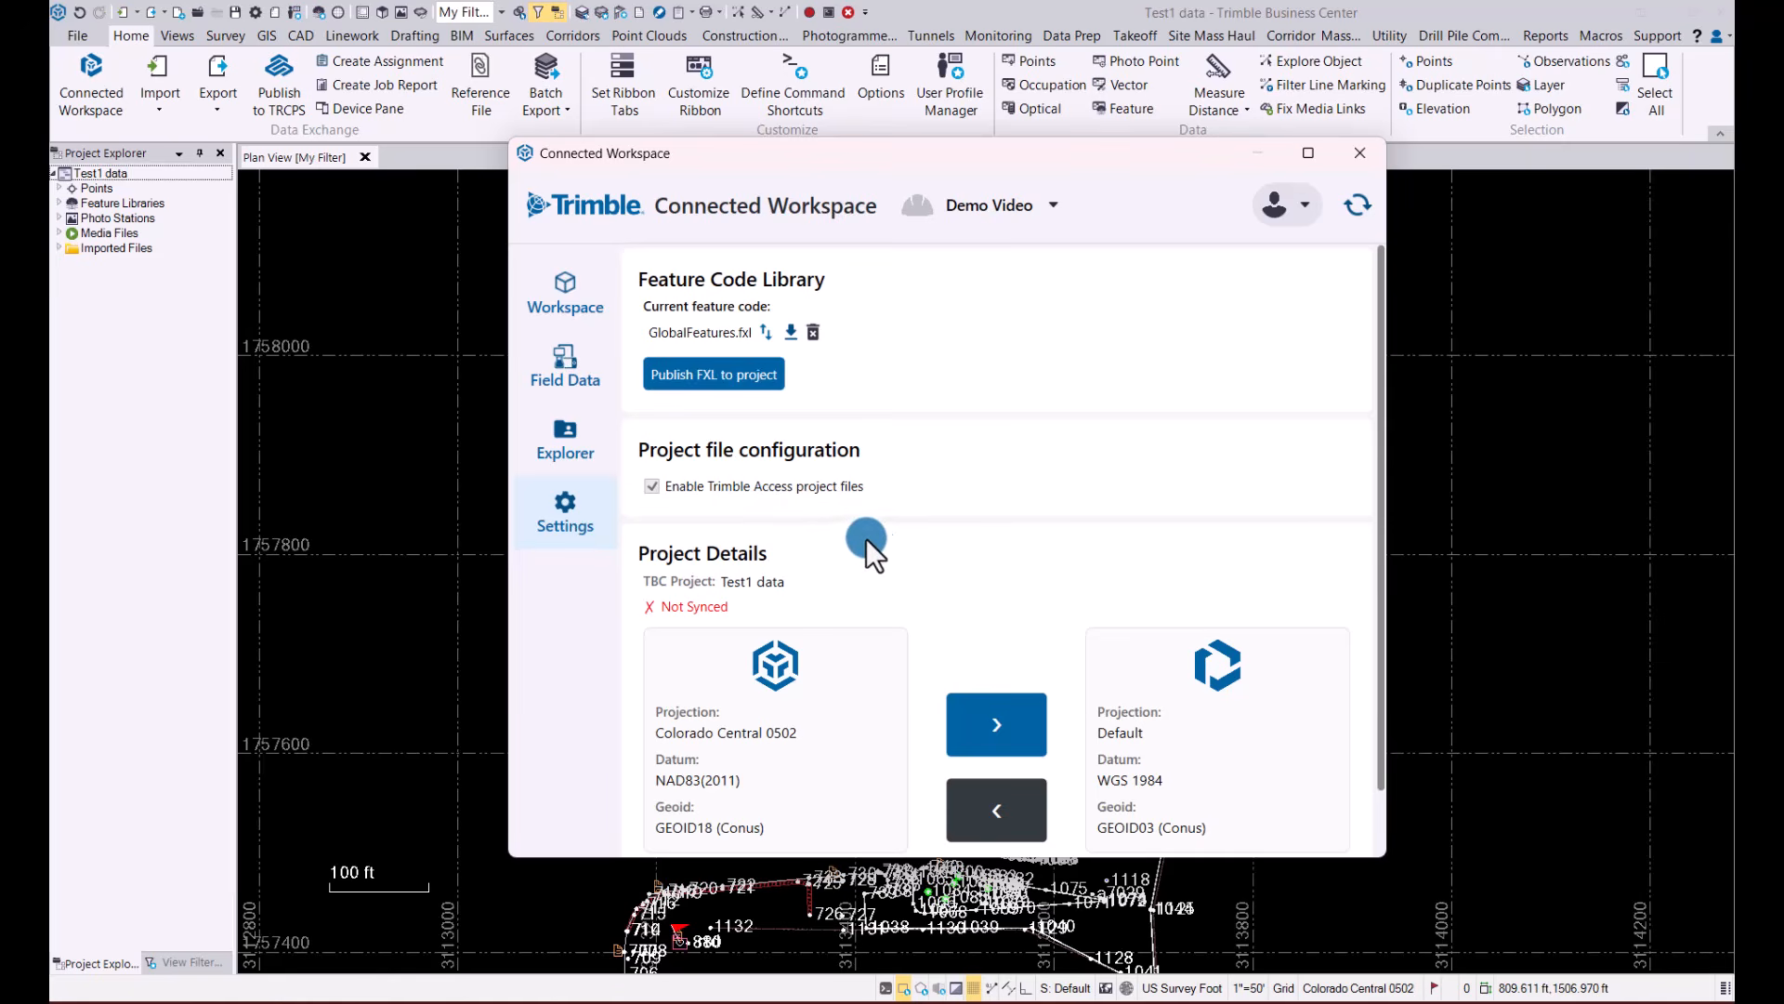
{"action": "scroll", "coordinate": [899, 548], "scroll_direction": "down", "scroll_amount": 2}
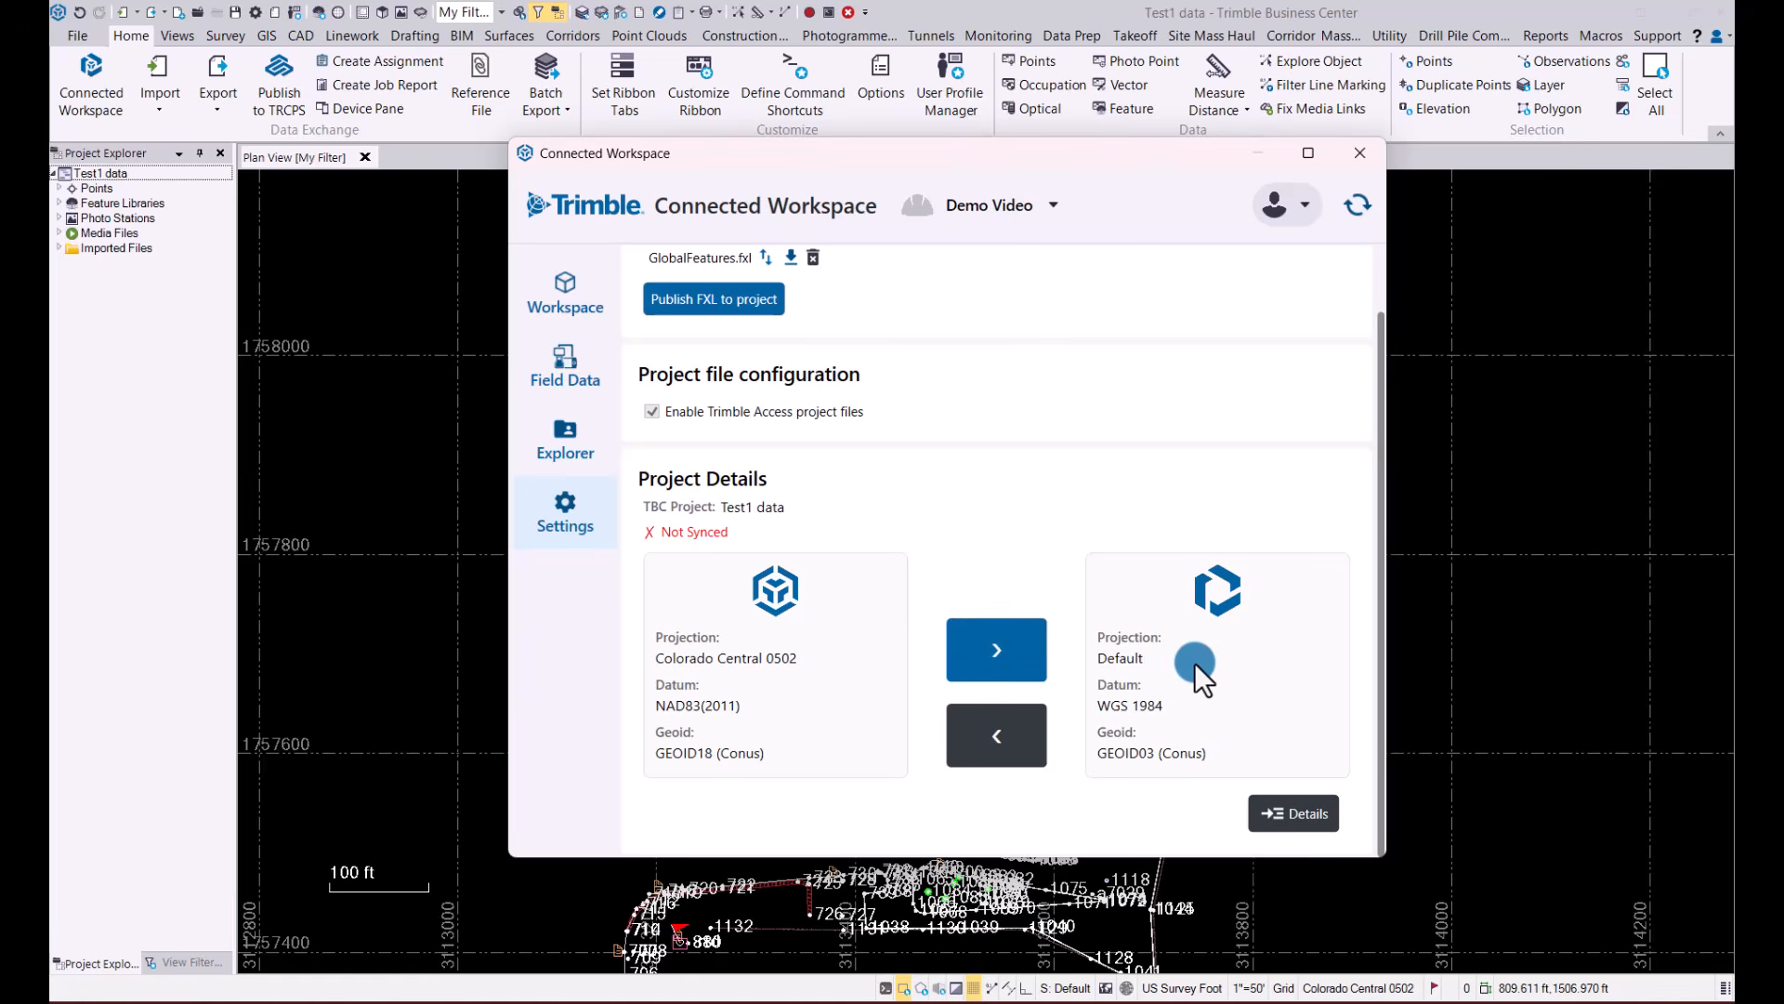
{"action": "left_click", "coordinate": [1011, 647]}
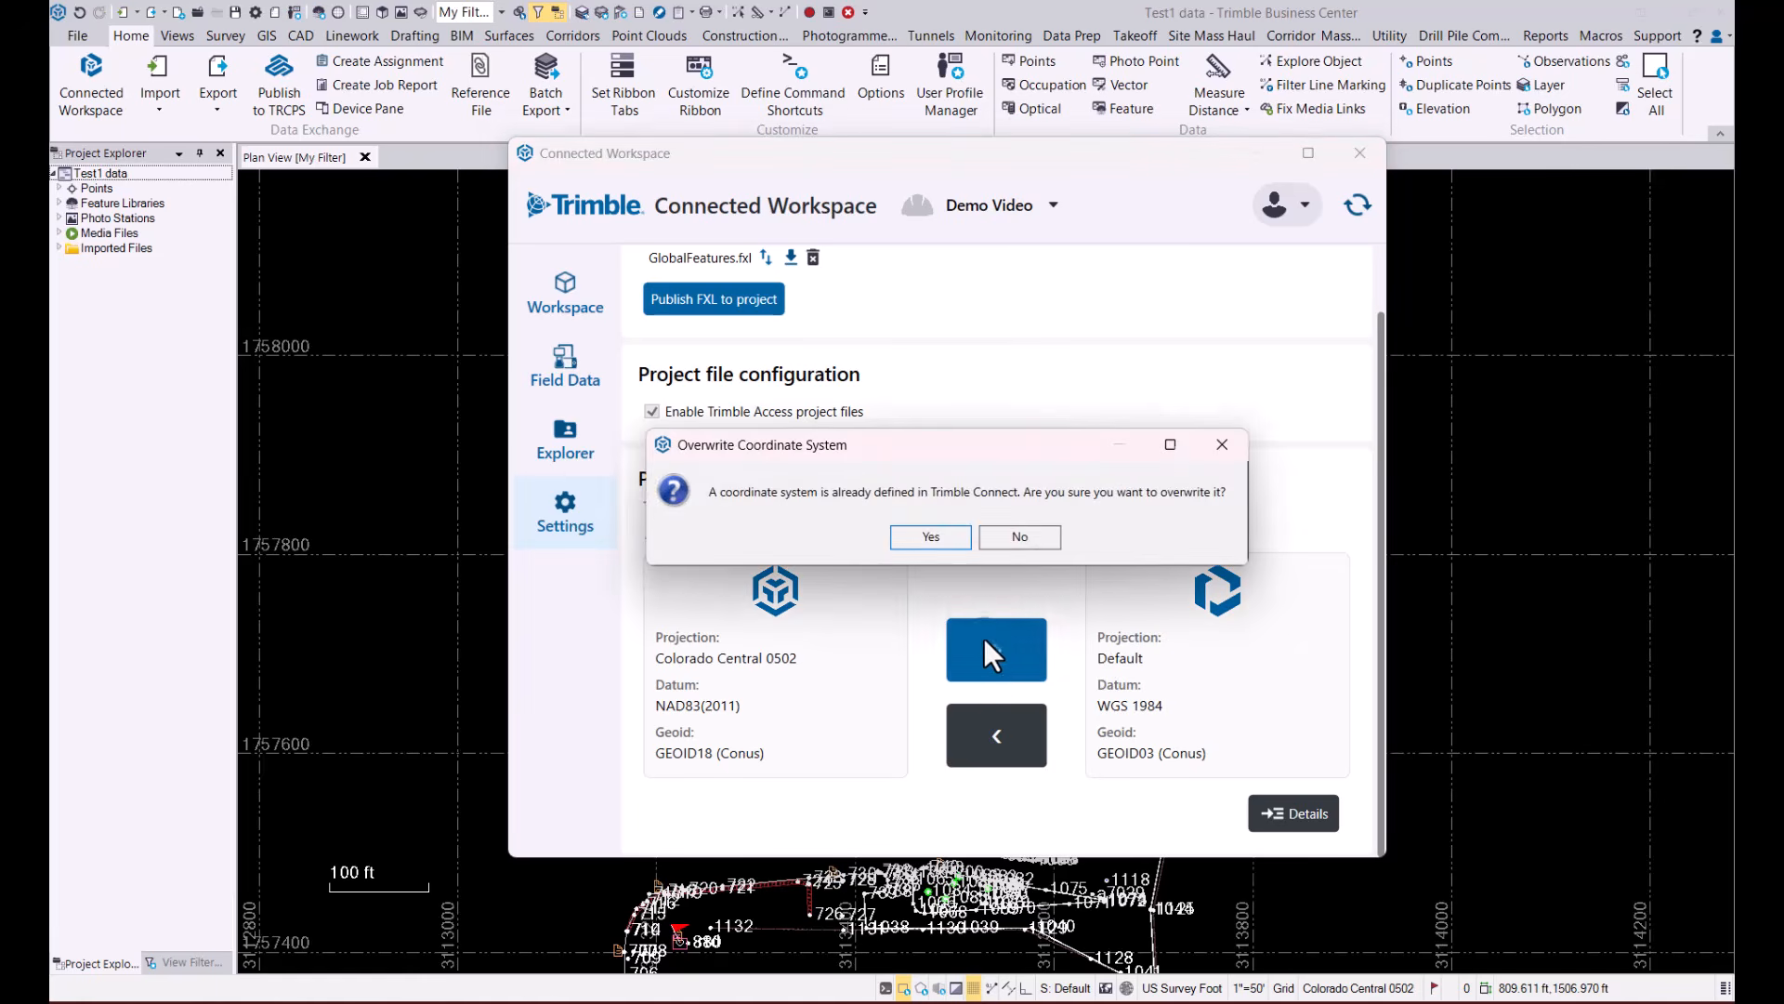
{"action": "left_click", "coordinate": [934, 535]}
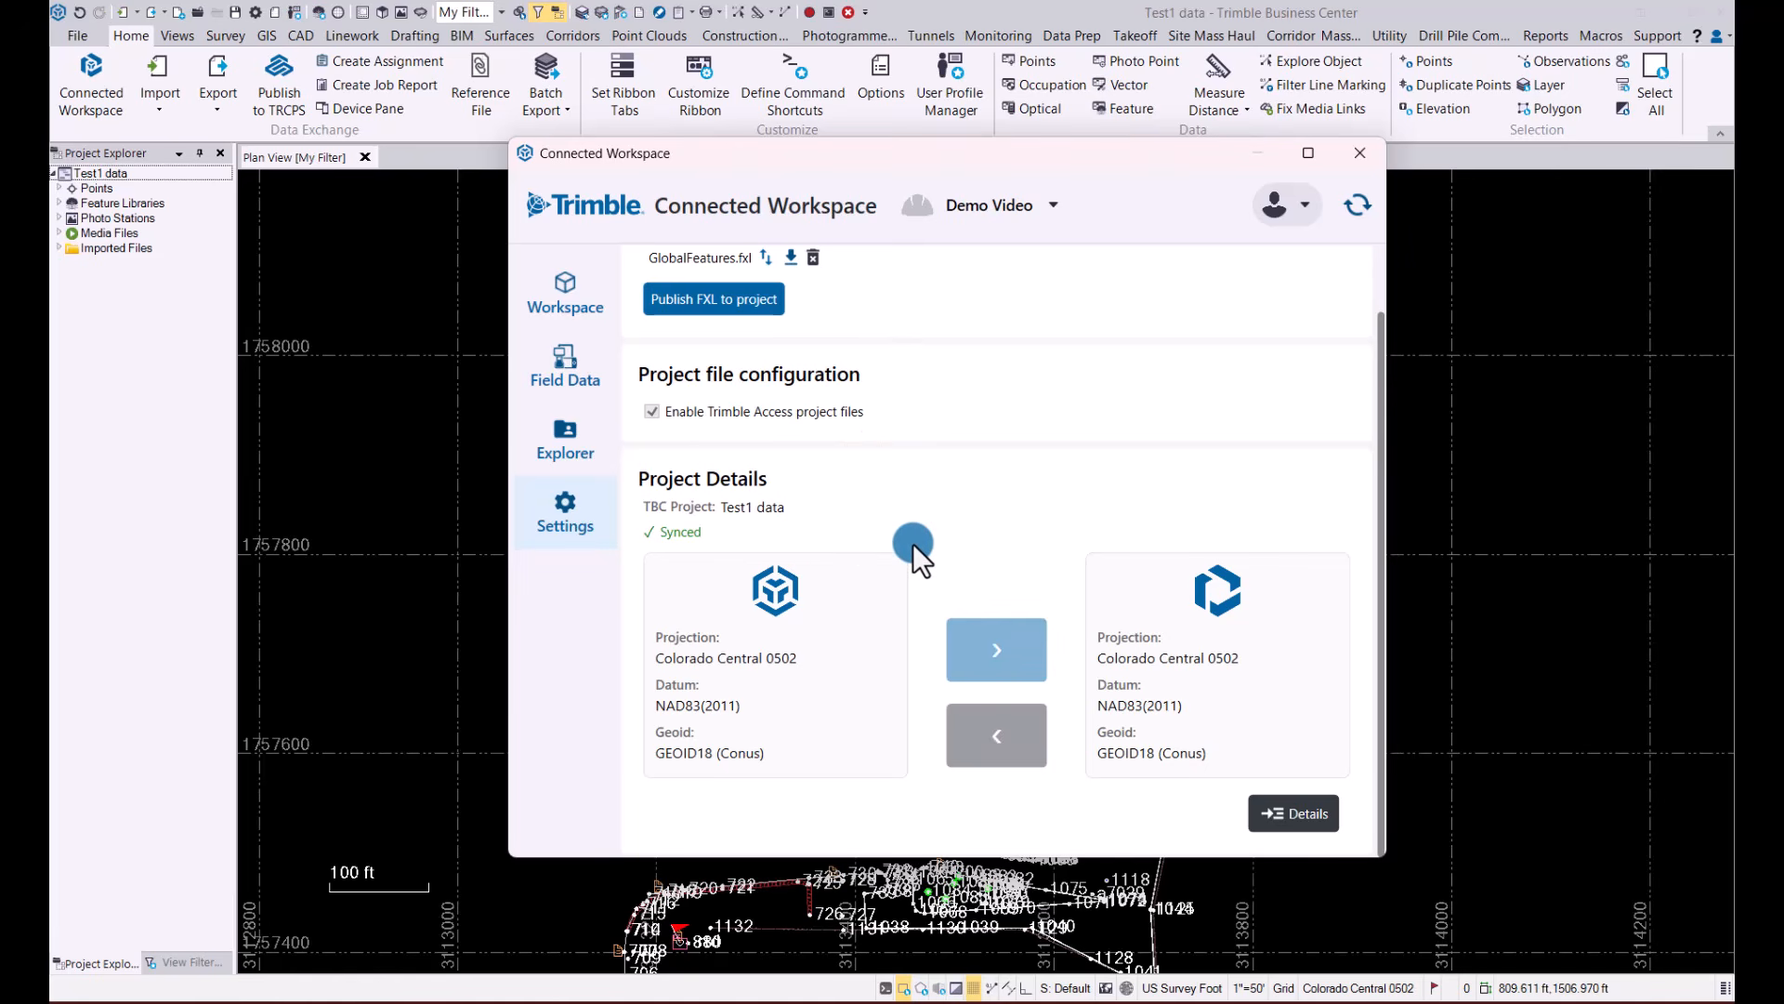
Compare the coordinate system summary and datum details of the local project and the Trimble Connect project
{"action": "left_click", "coordinate": [1301, 813]}
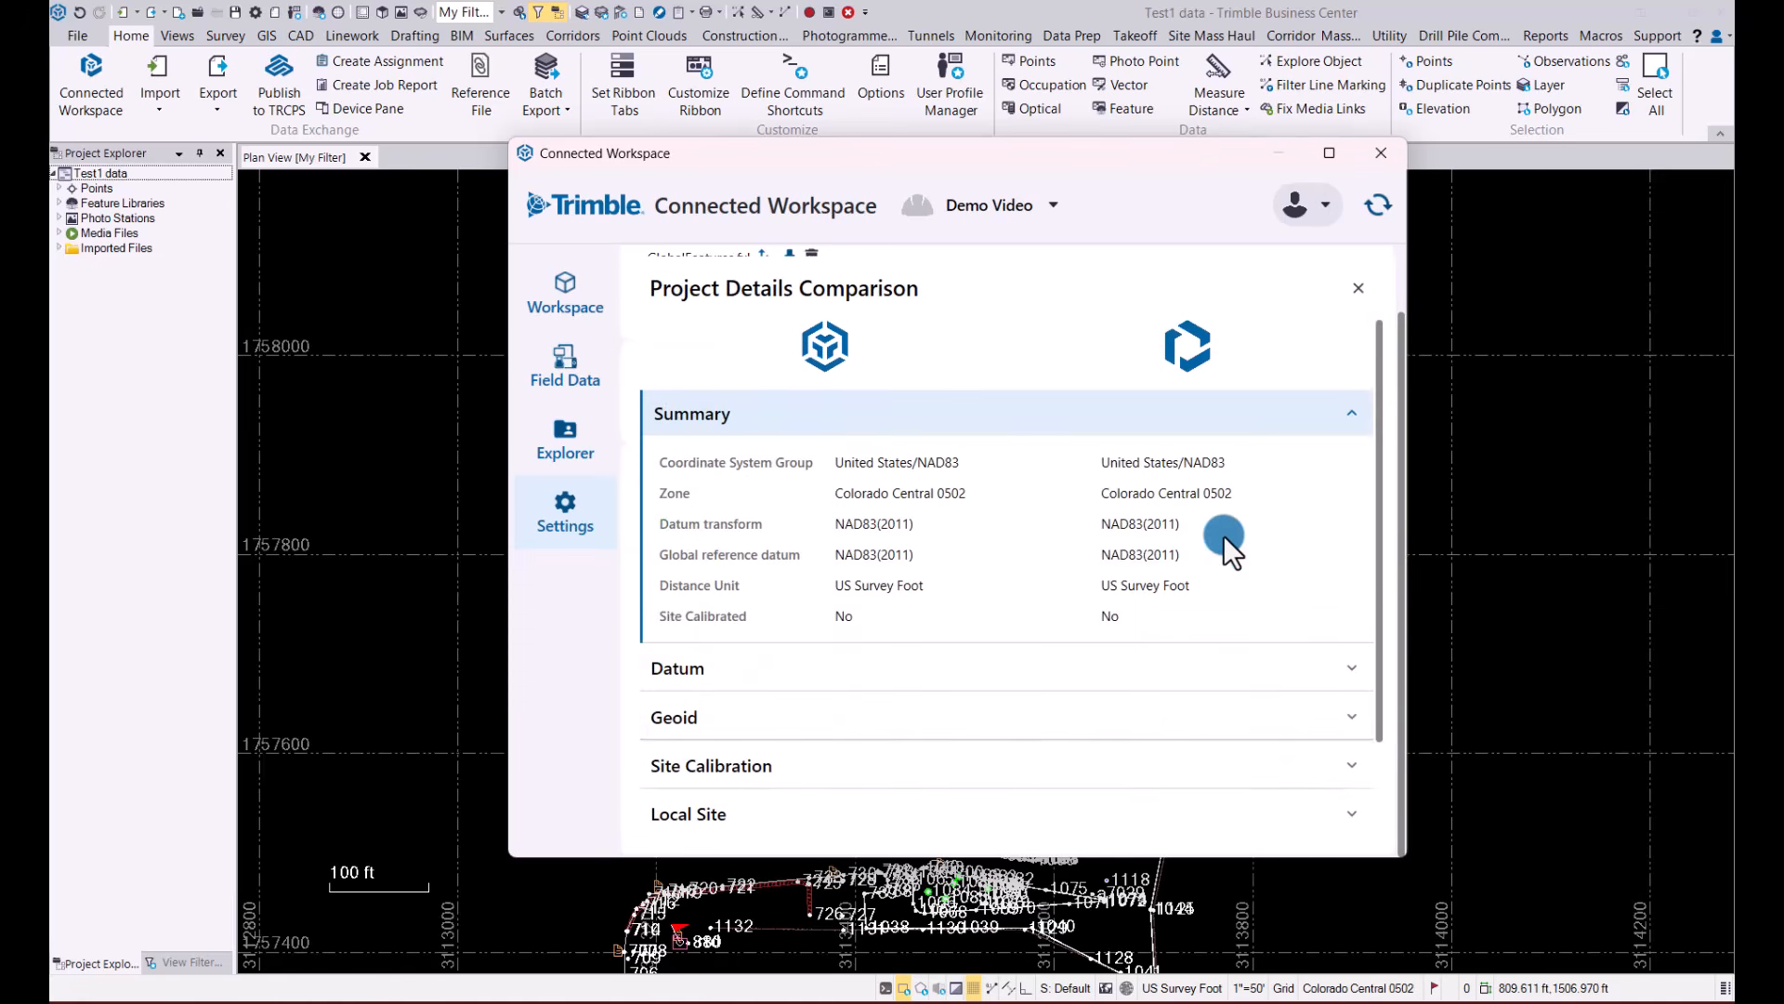
{"action": "scroll", "coordinate": [1223, 533], "scroll_direction": "down", "scroll_amount": 1}
{"action": "scroll", "coordinate": [1223, 533], "scroll_direction": "down", "scroll_amount": 1}
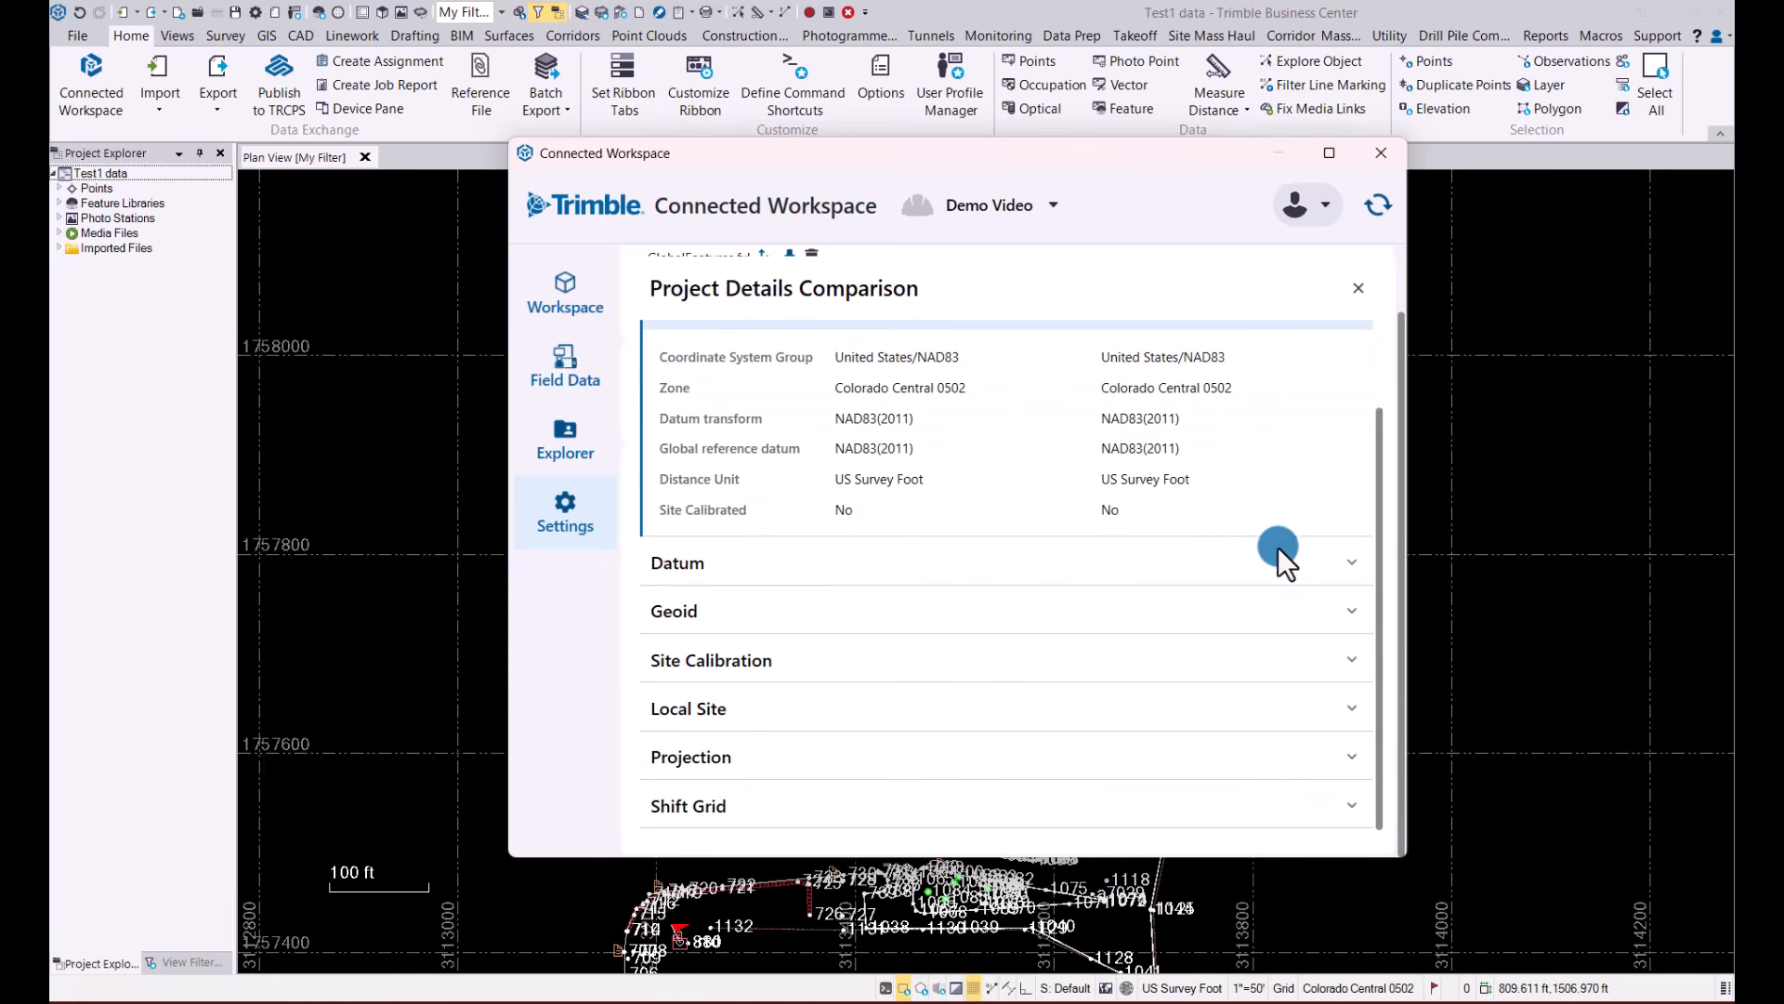
{"action": "left_click", "coordinate": [1353, 561]}
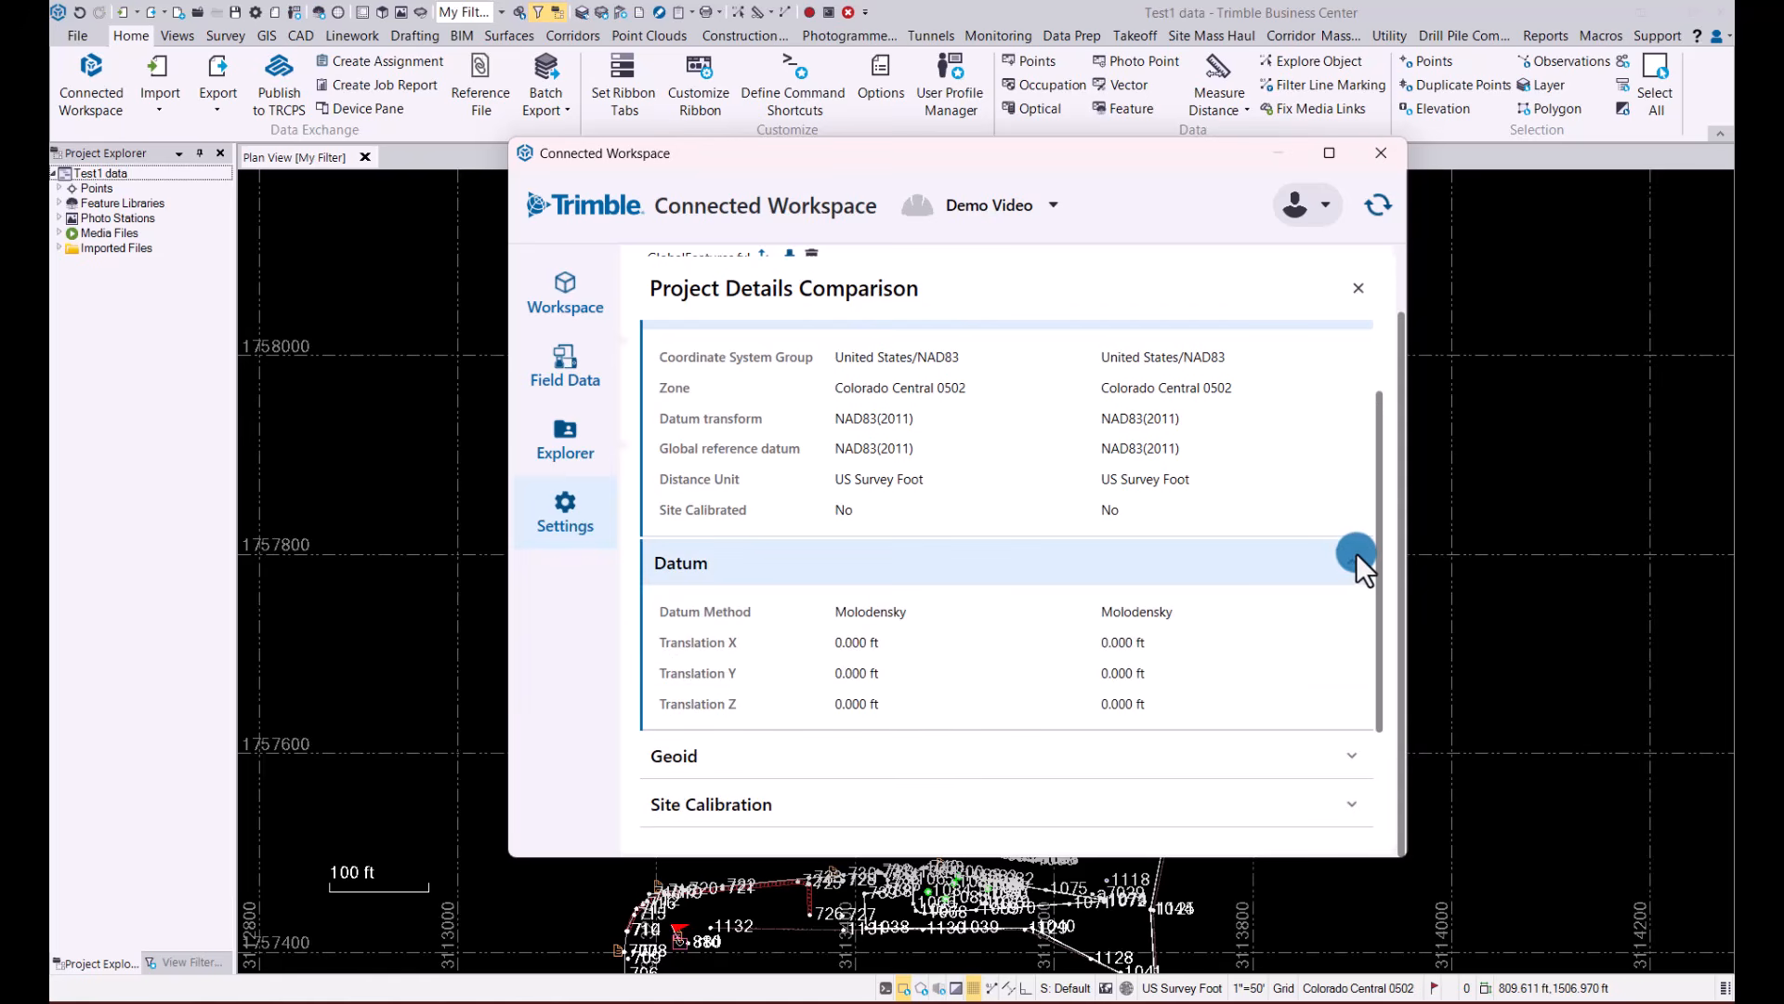
{"action": "left_click", "coordinate": [1357, 557]}
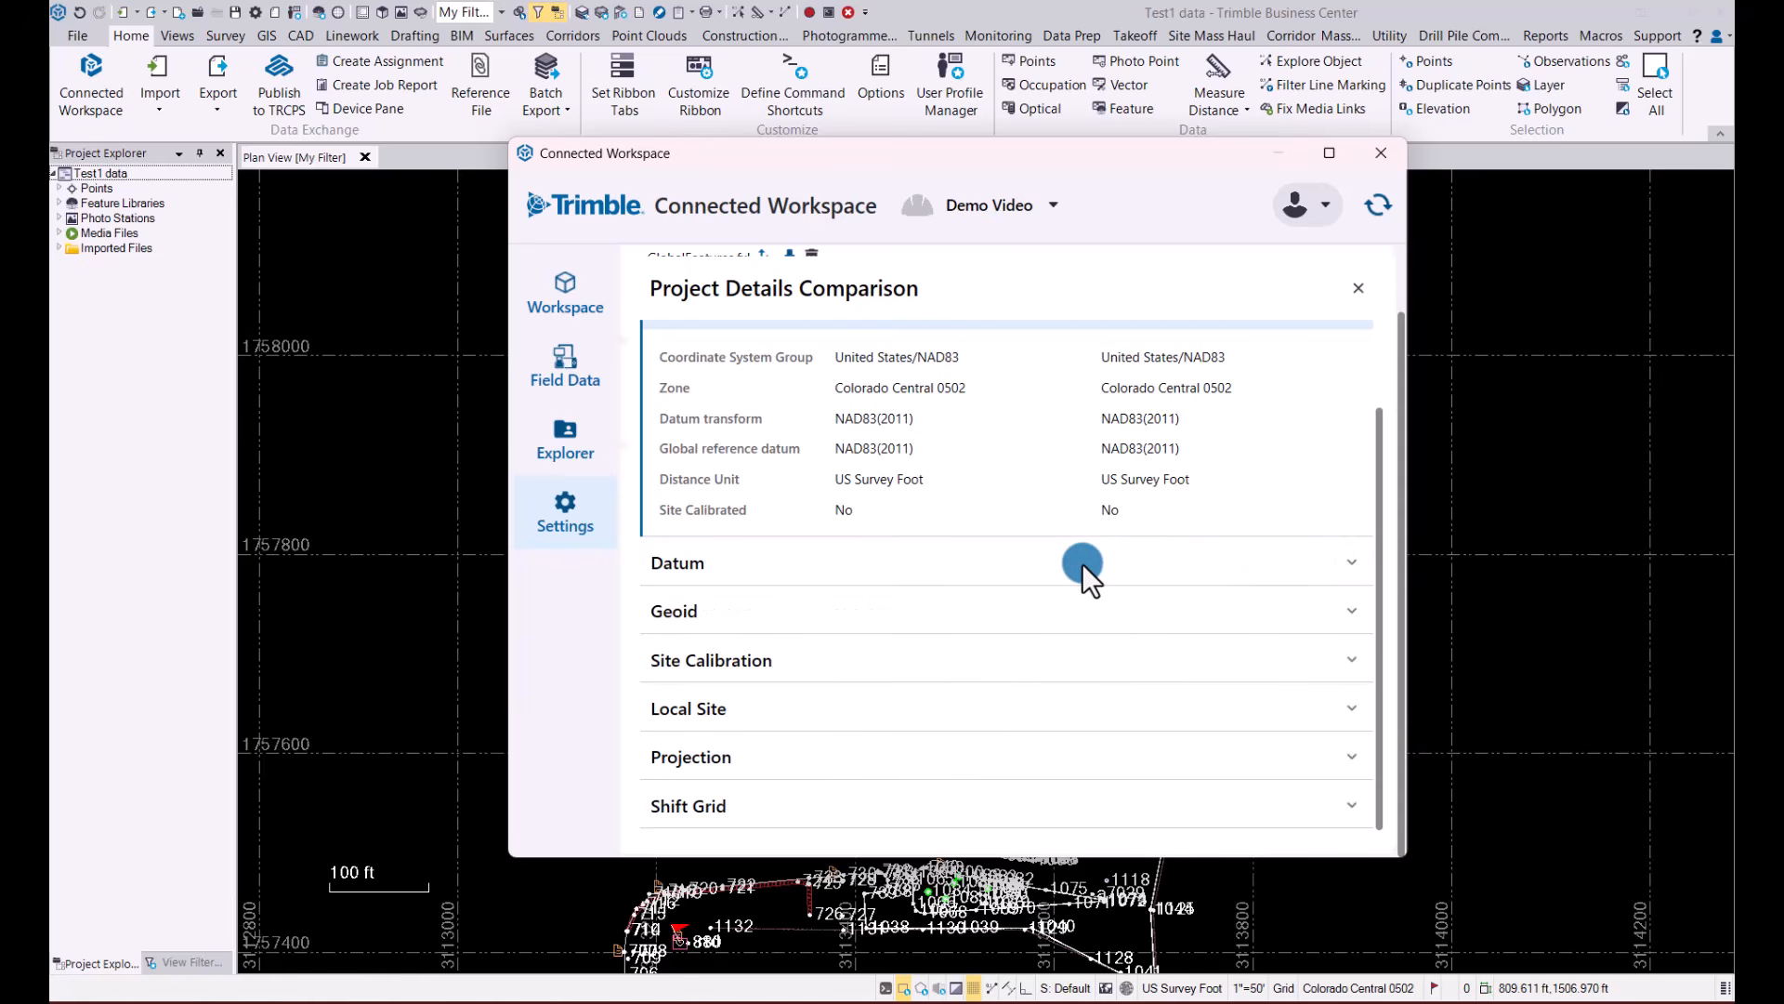
{"action": "scroll", "coordinate": [1082, 563], "scroll_direction": "up", "scroll_amount": 2}
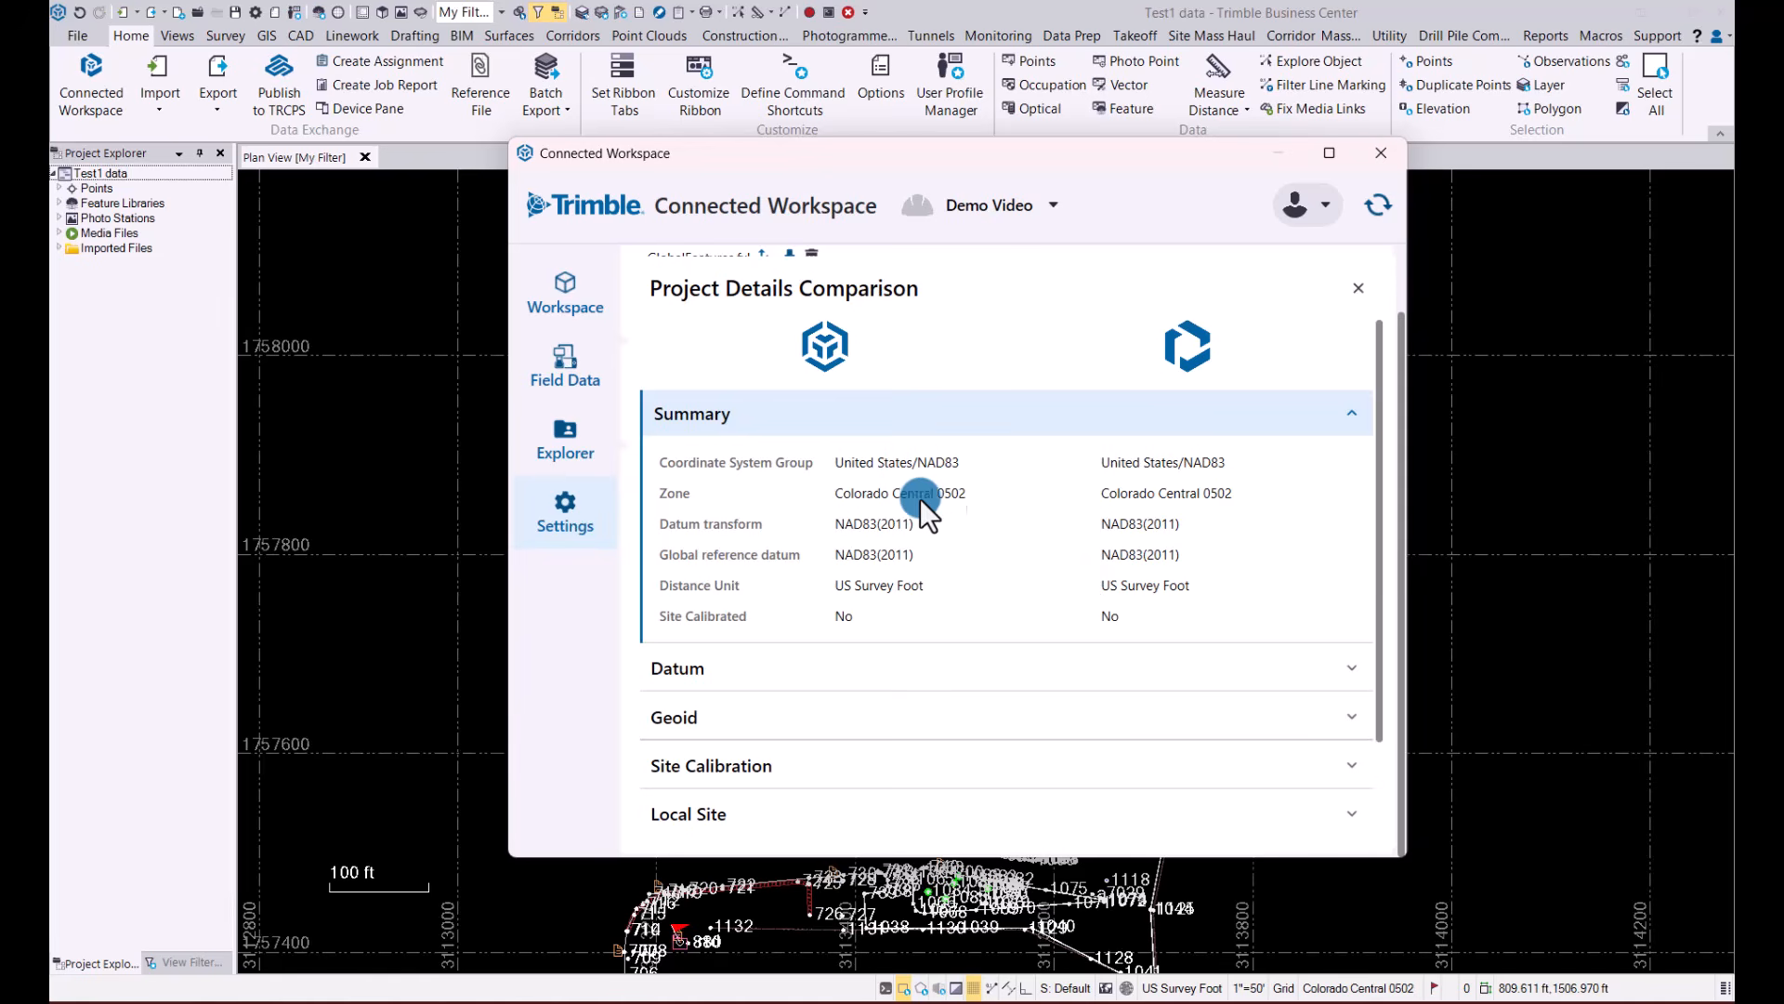
Start a field data assignment for the Demo Video project, name it As-built check, and choose the listed project member as assignee
{"action": "left_click", "coordinate": [570, 357]}
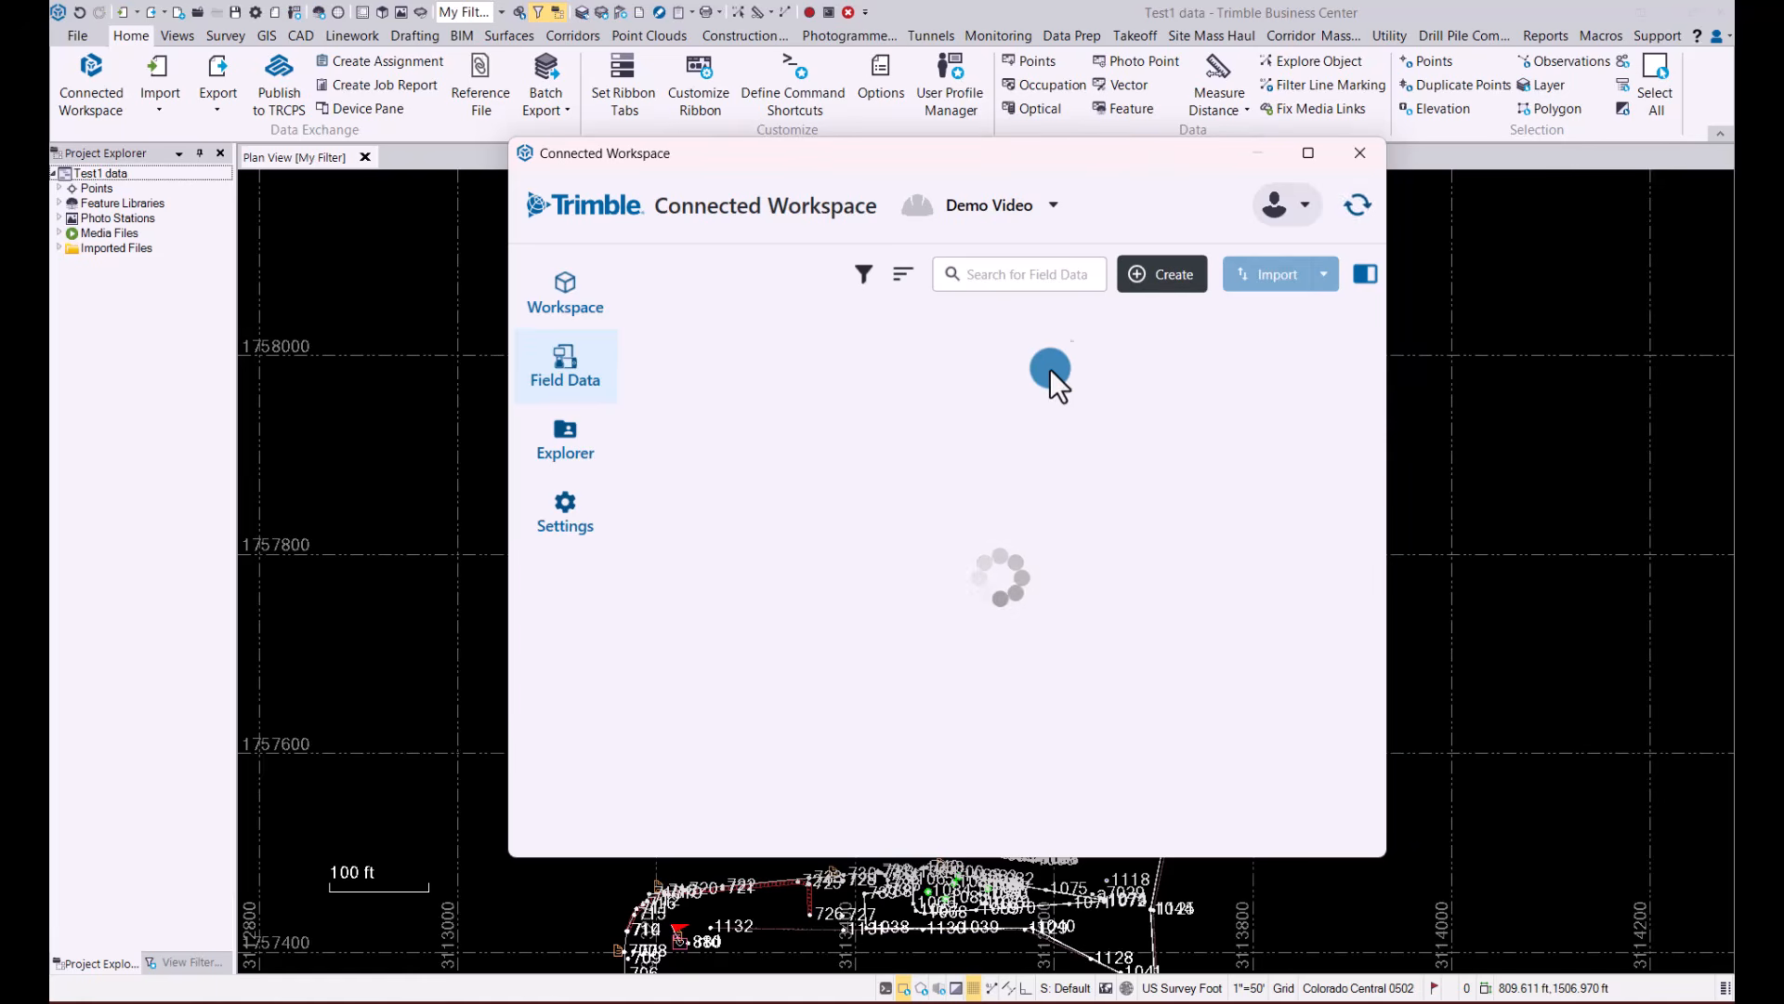
{"action": "left_click", "coordinate": [1184, 275]}
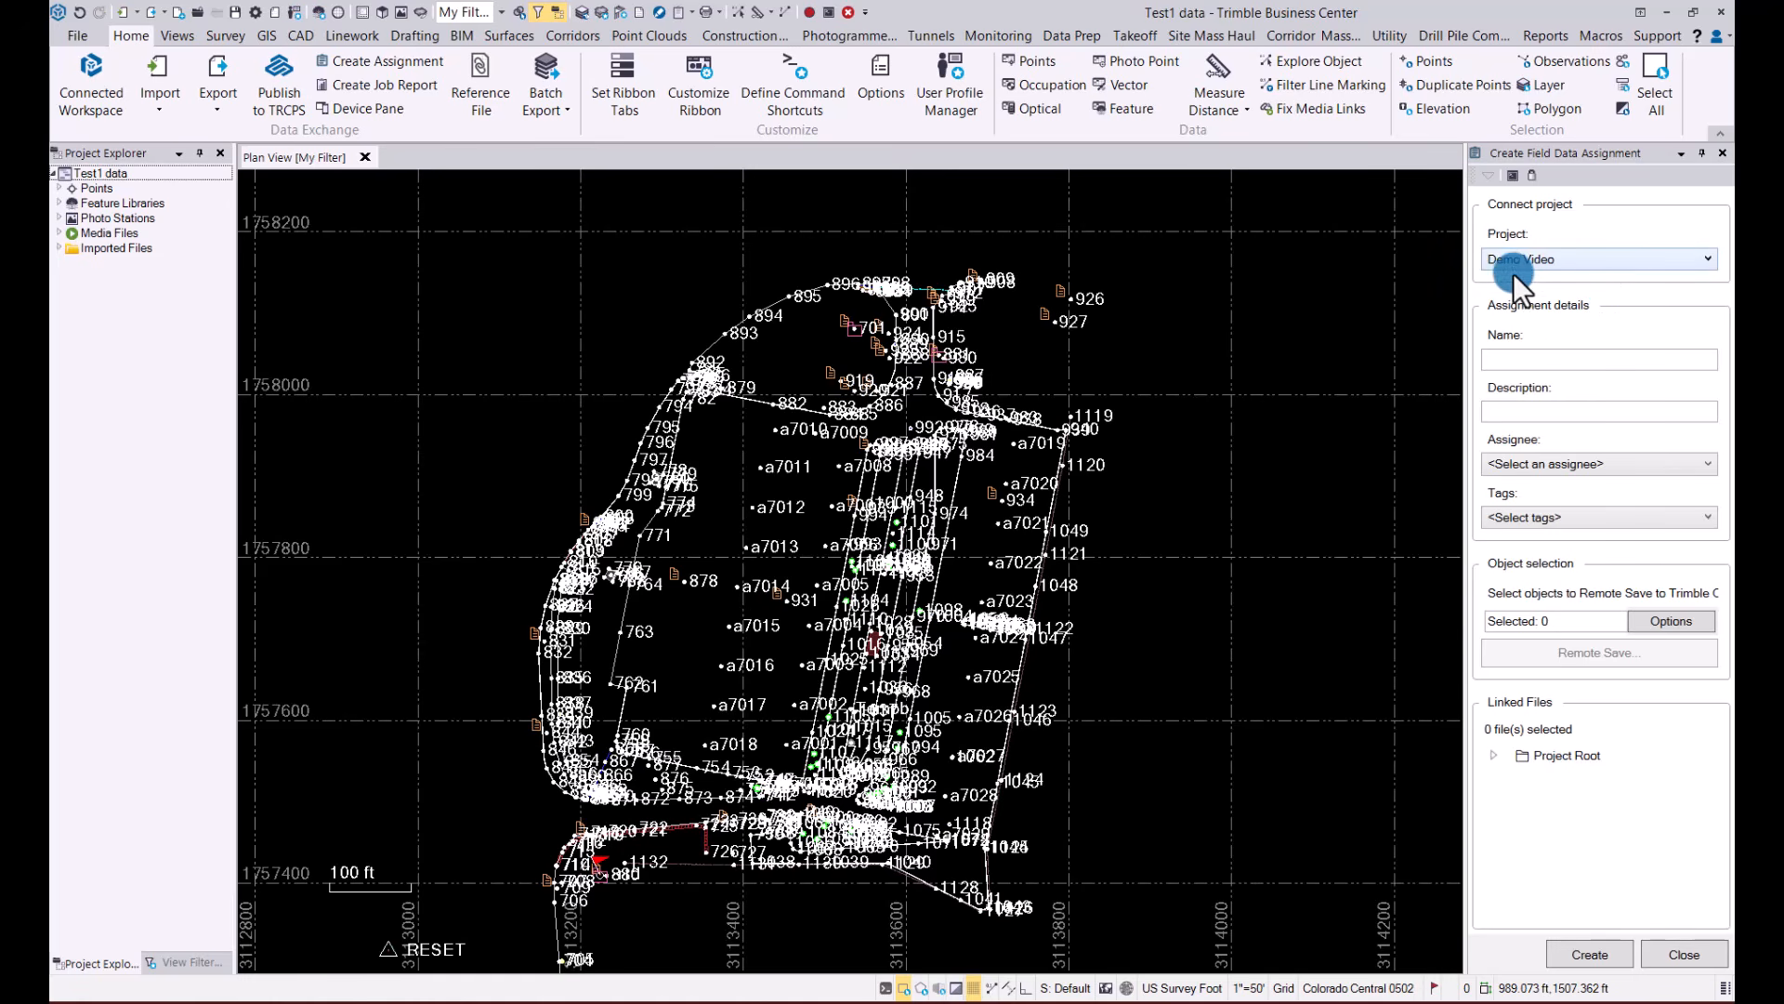
{"action": "left_click", "coordinate": [1522, 360]}
{"action": "type", "text": "As-bu"}
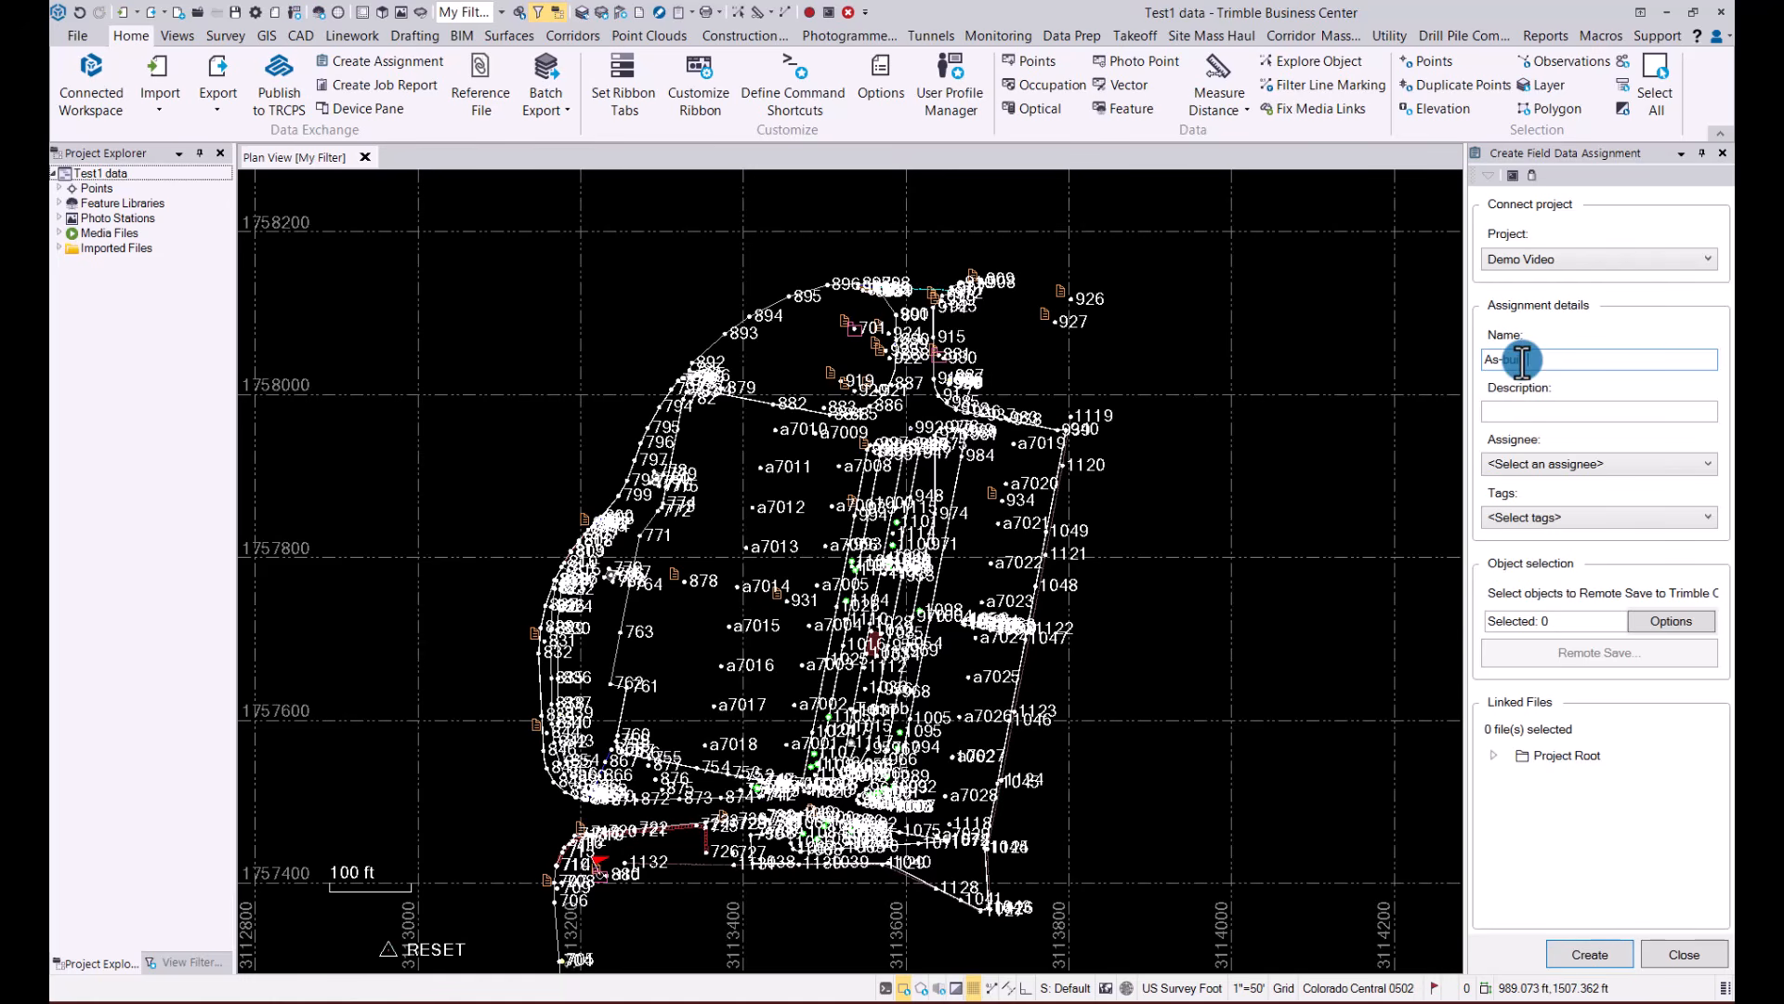
{"action": "type", "text": "ilt check"}
{"action": "left_click", "coordinate": [1551, 413]}
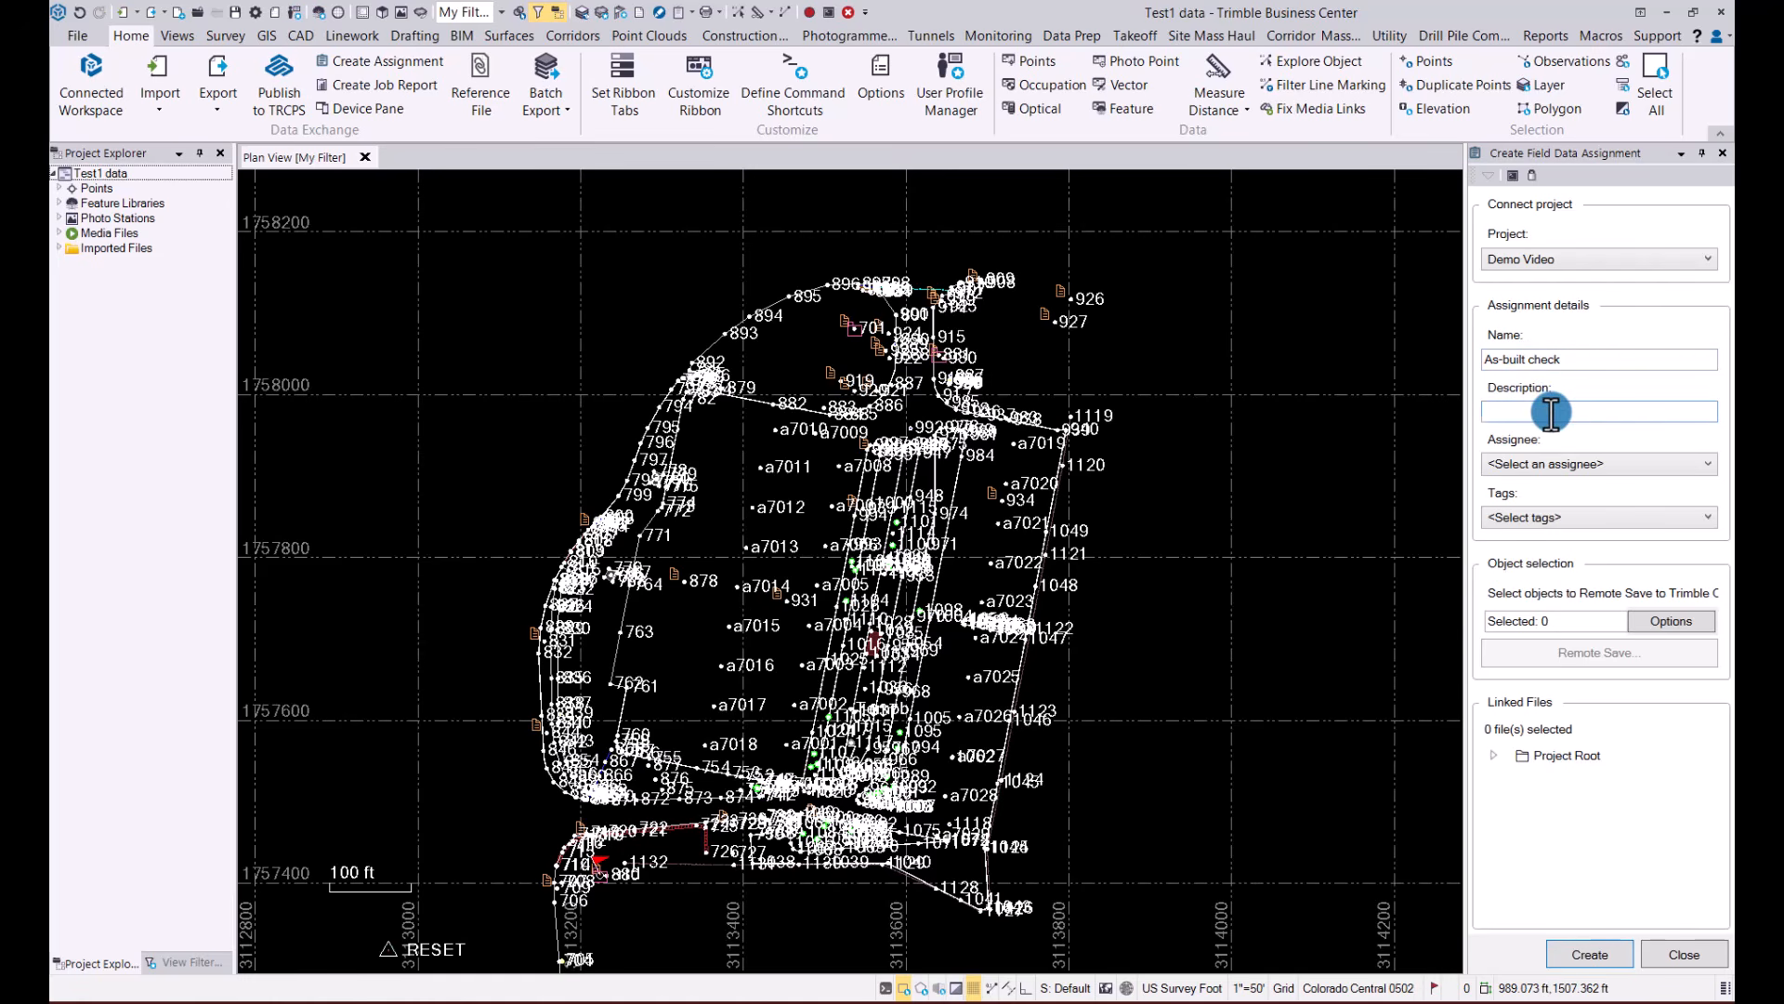
{"action": "left_click", "coordinate": [1592, 467]}
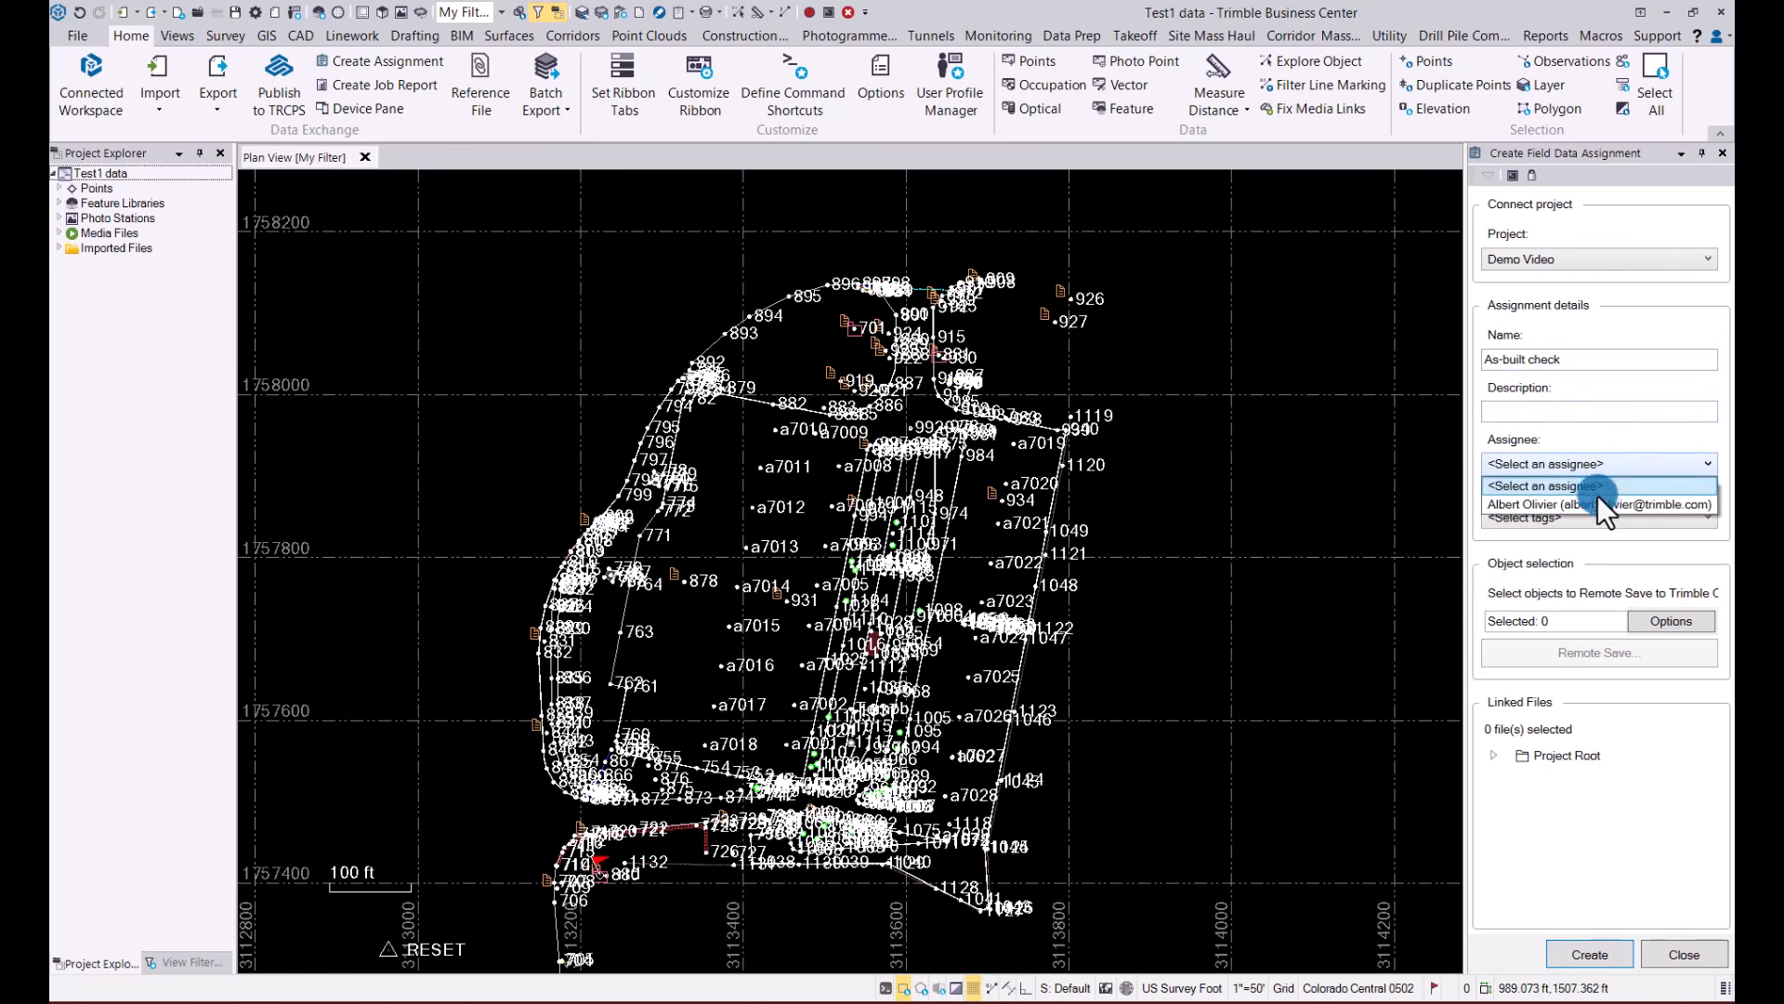
{"action": "left_click", "coordinate": [1598, 506]}
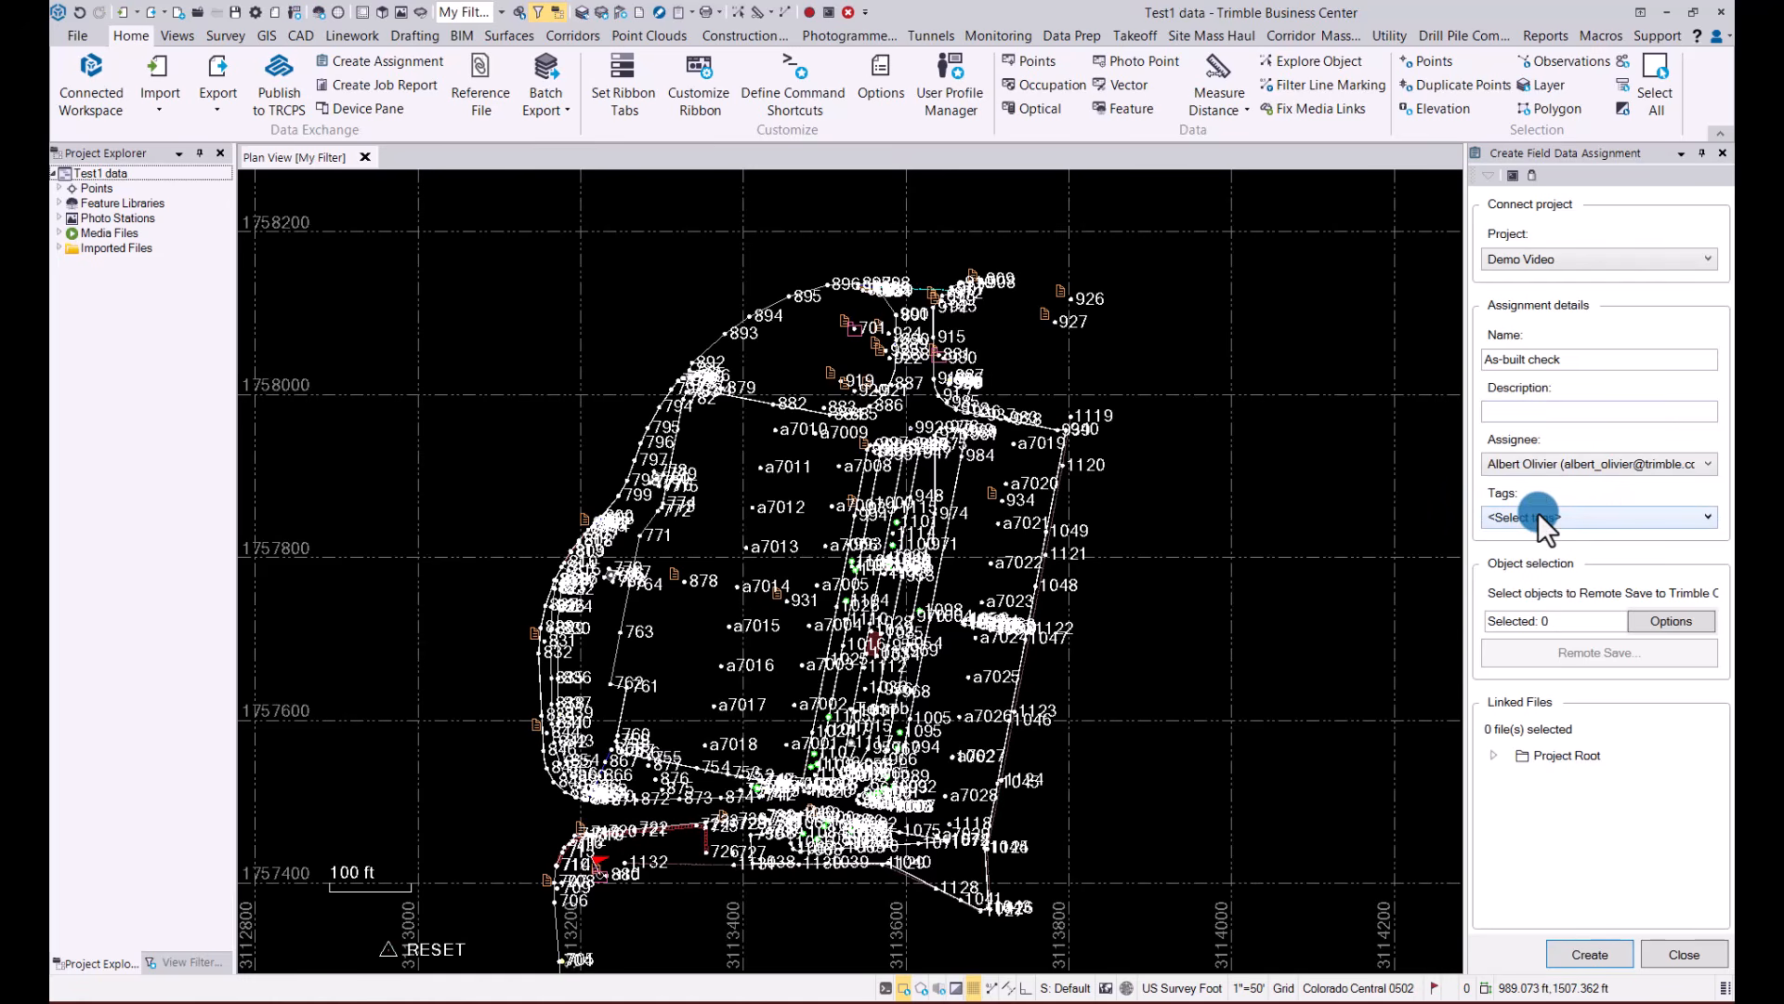
Create the assignment with all project objects selected, saving them to the Home folder in Trimble Connect as As-built check
{"action": "left_click", "coordinate": [1668, 621]}
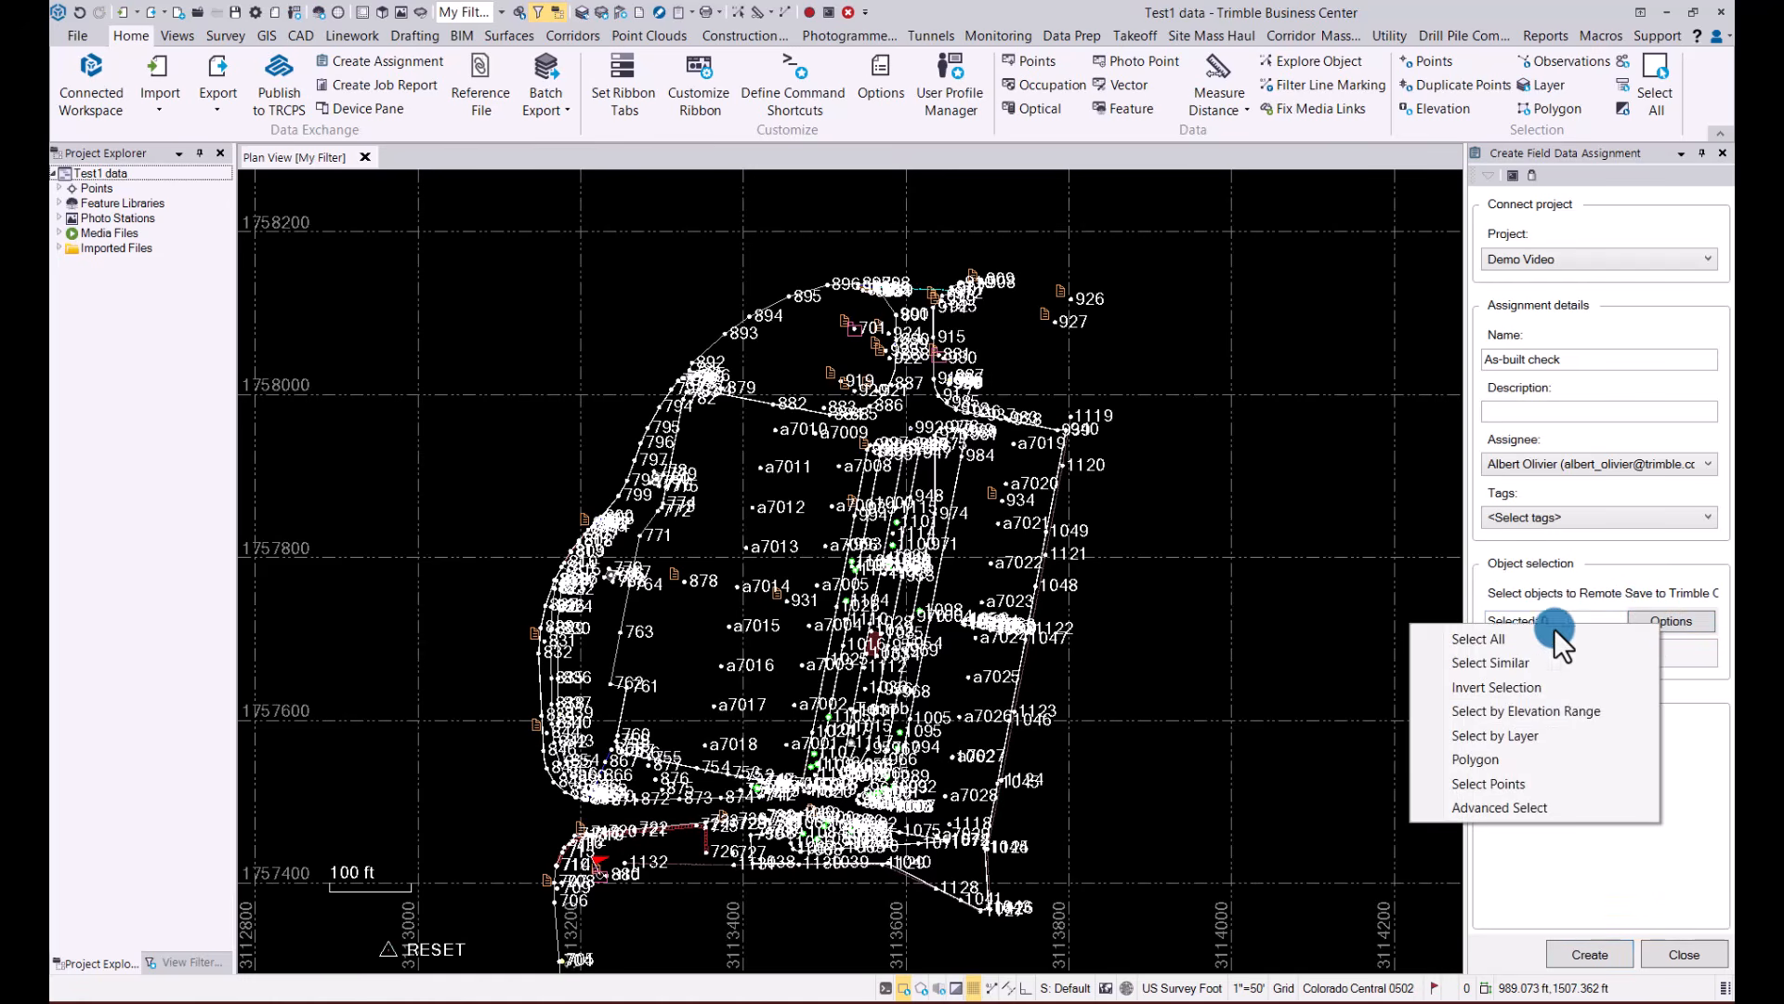
{"action": "left_click", "coordinate": [1482, 637]}
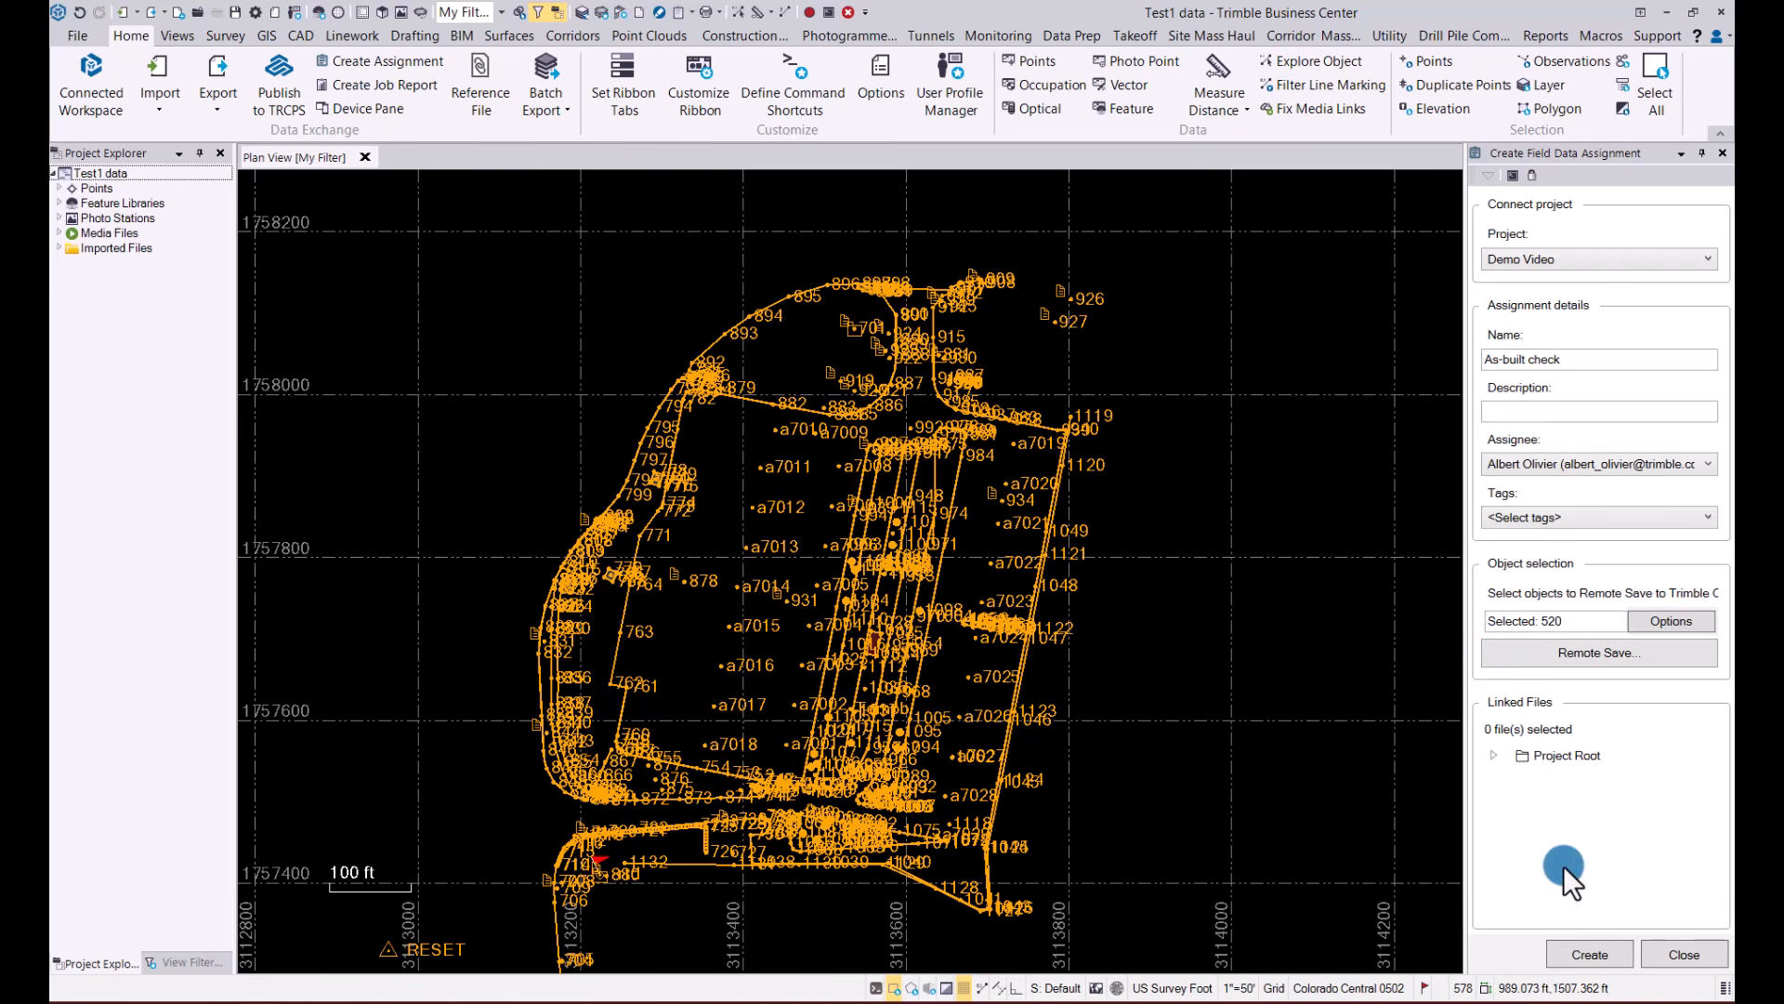
{"action": "left_click", "coordinate": [1598, 755]}
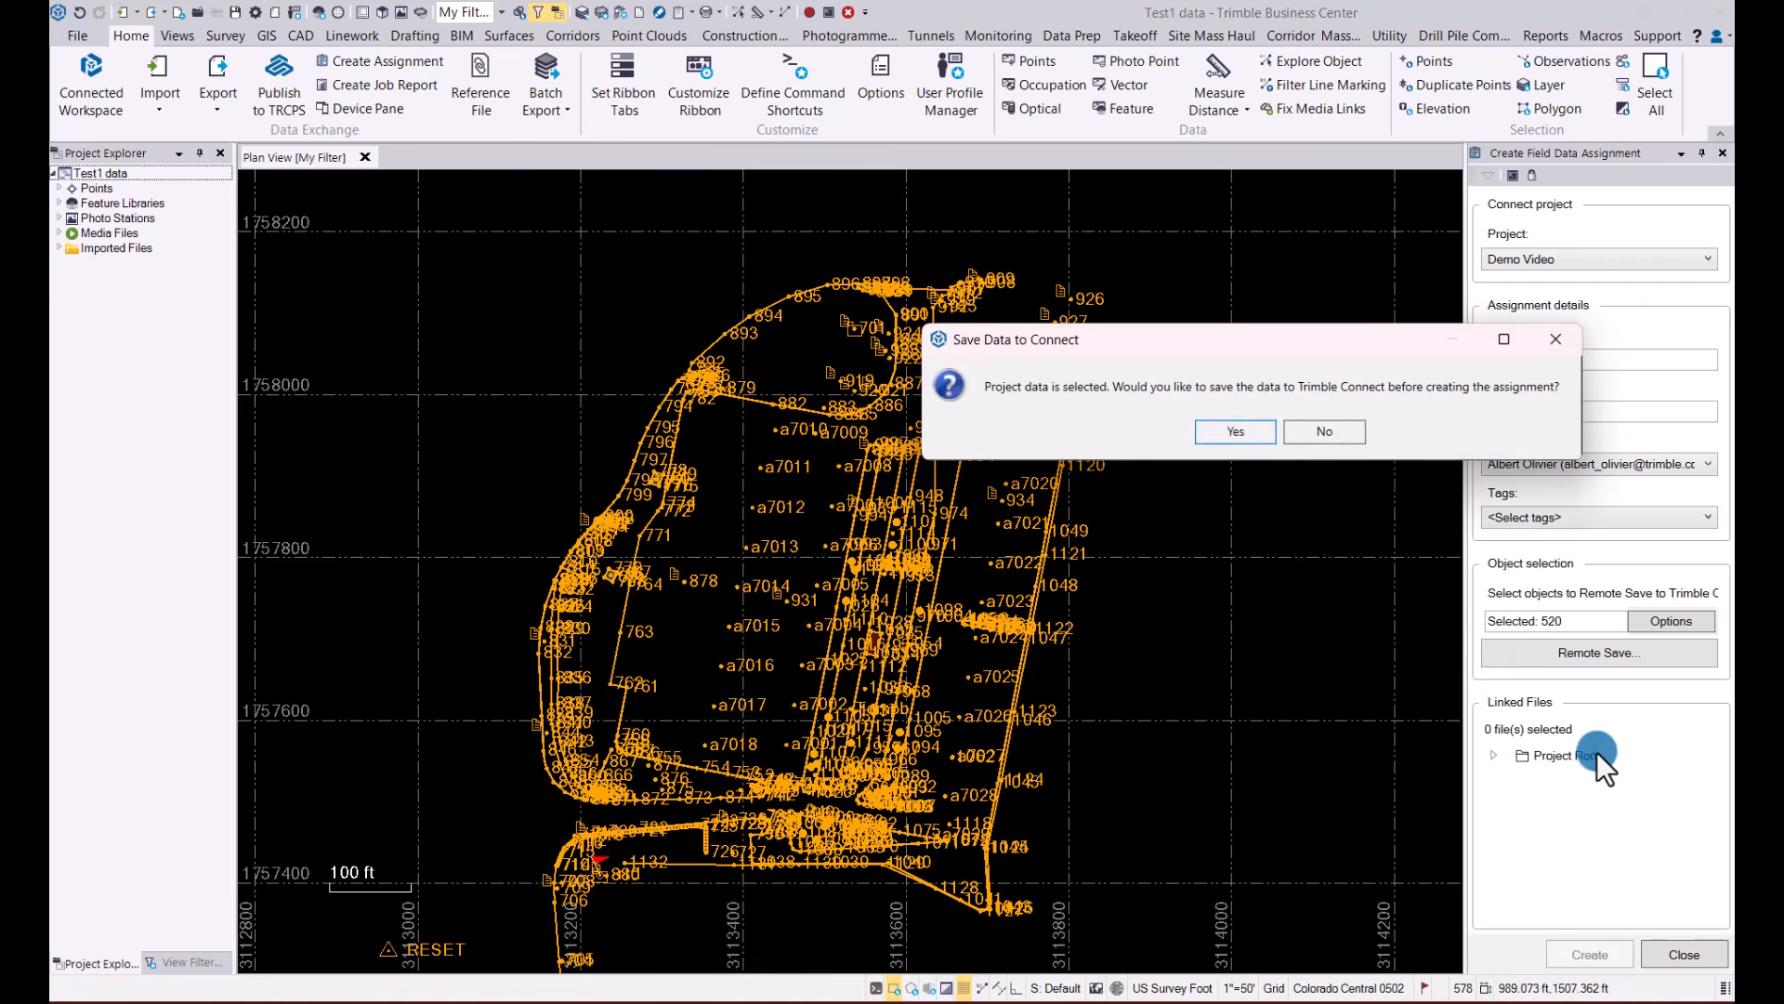
{"action": "left_click", "coordinate": [1236, 432]}
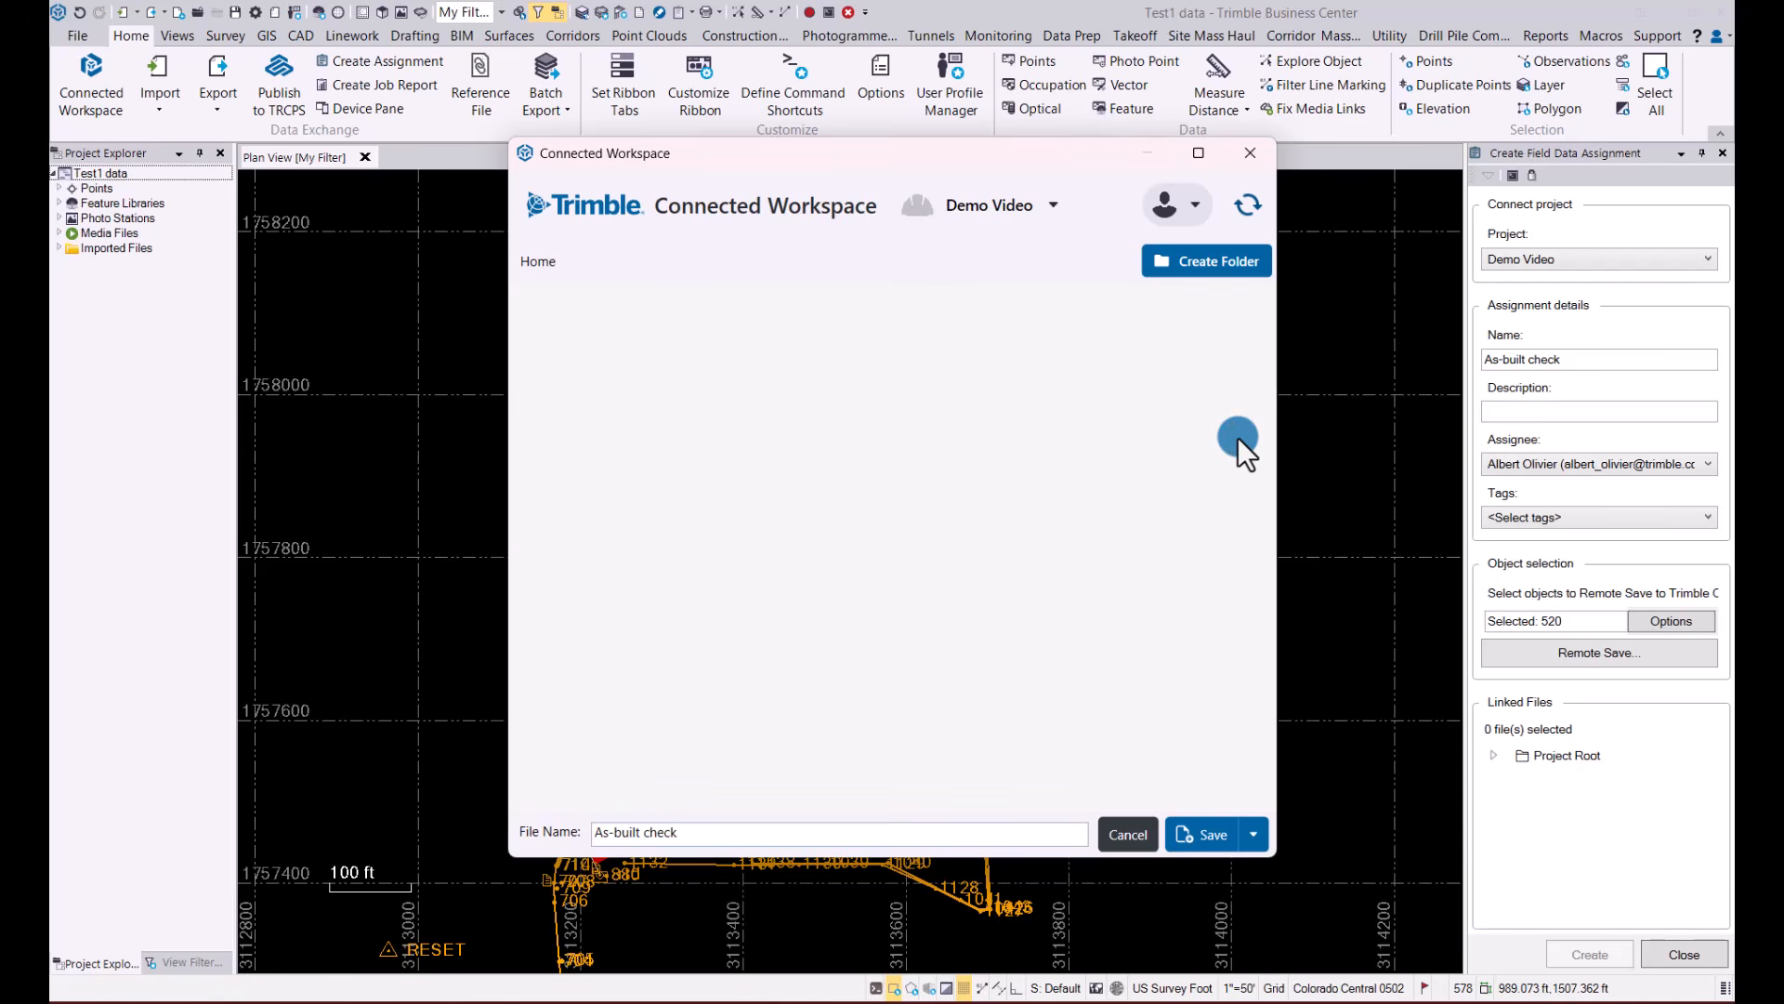
{"action": "left_click", "coordinate": [1199, 836]}
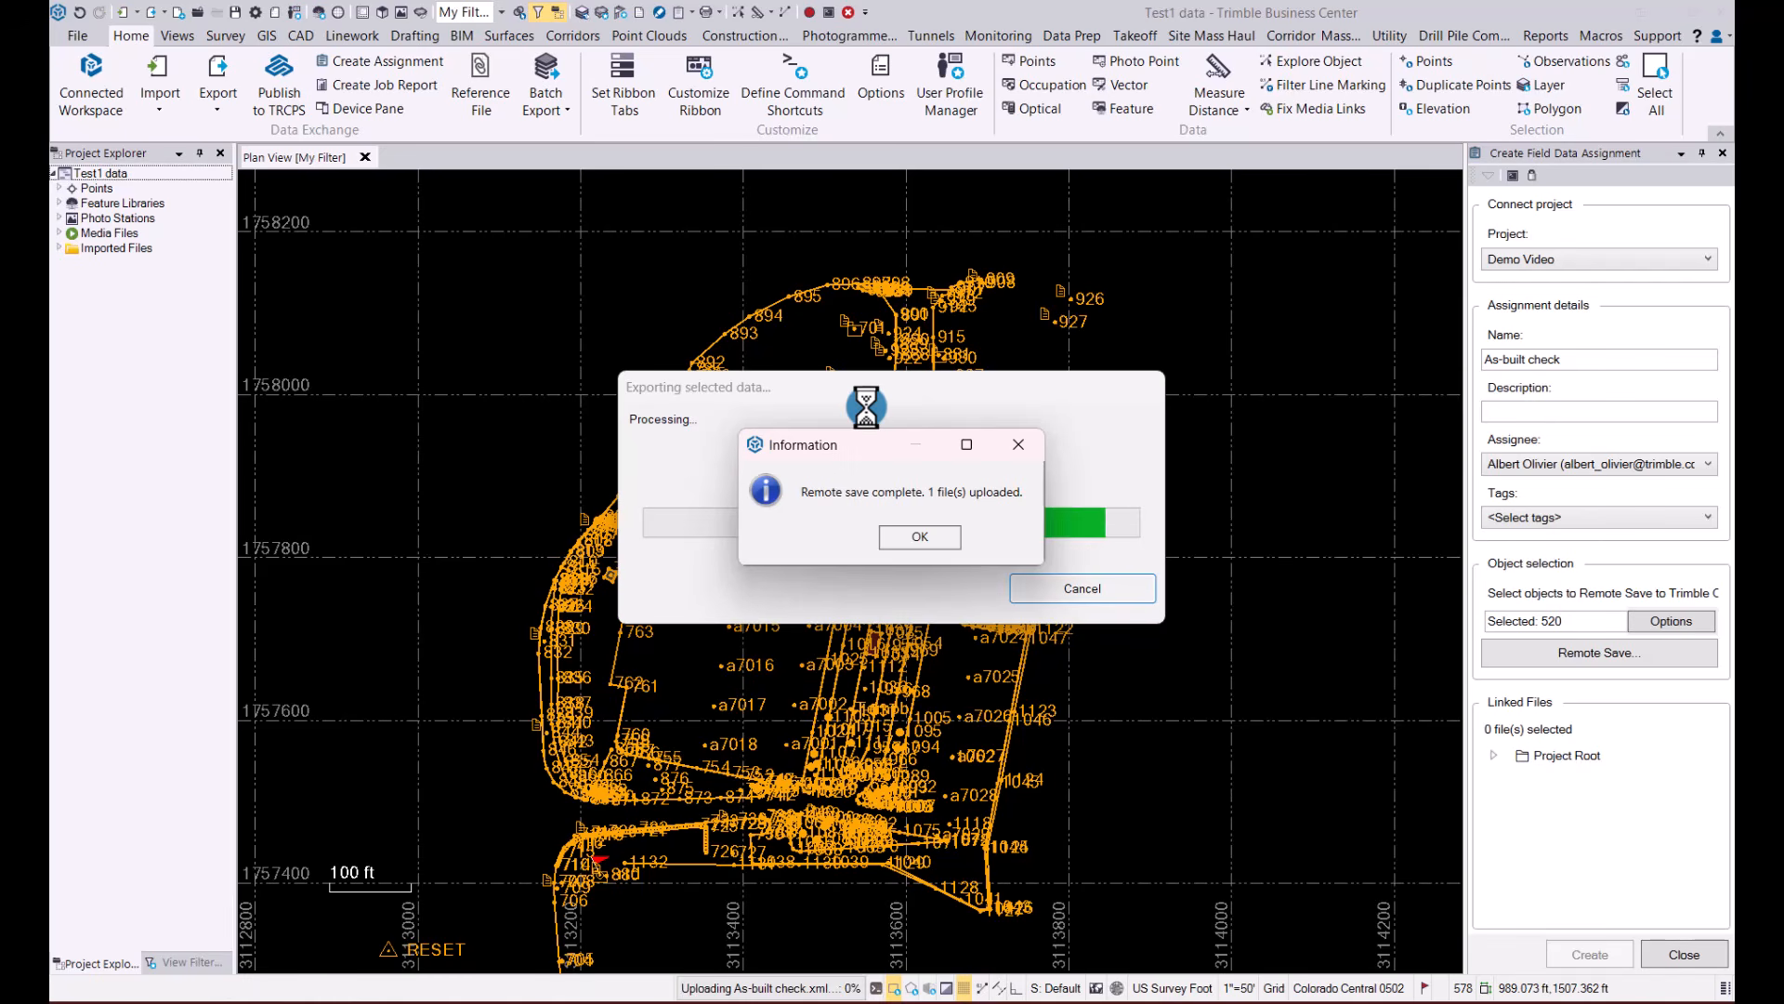
{"action": "left_click", "coordinate": [919, 538]}
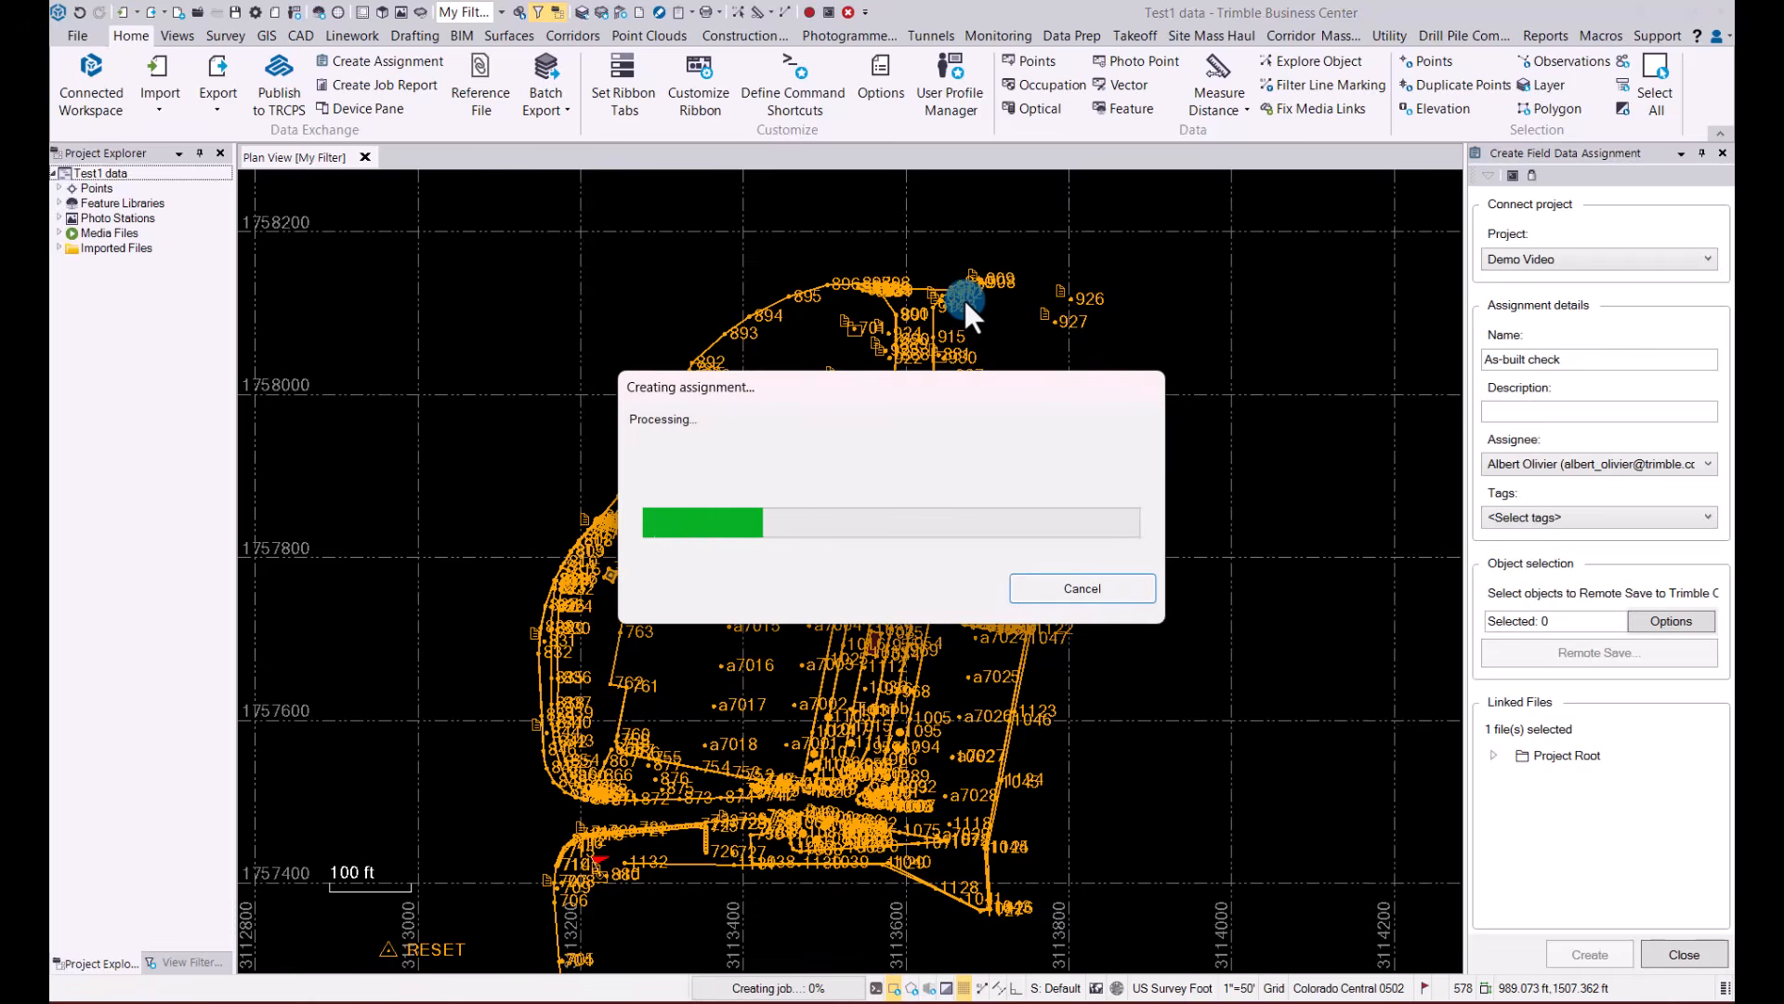
{"action": "left_click", "coordinate": [1267, 432]}
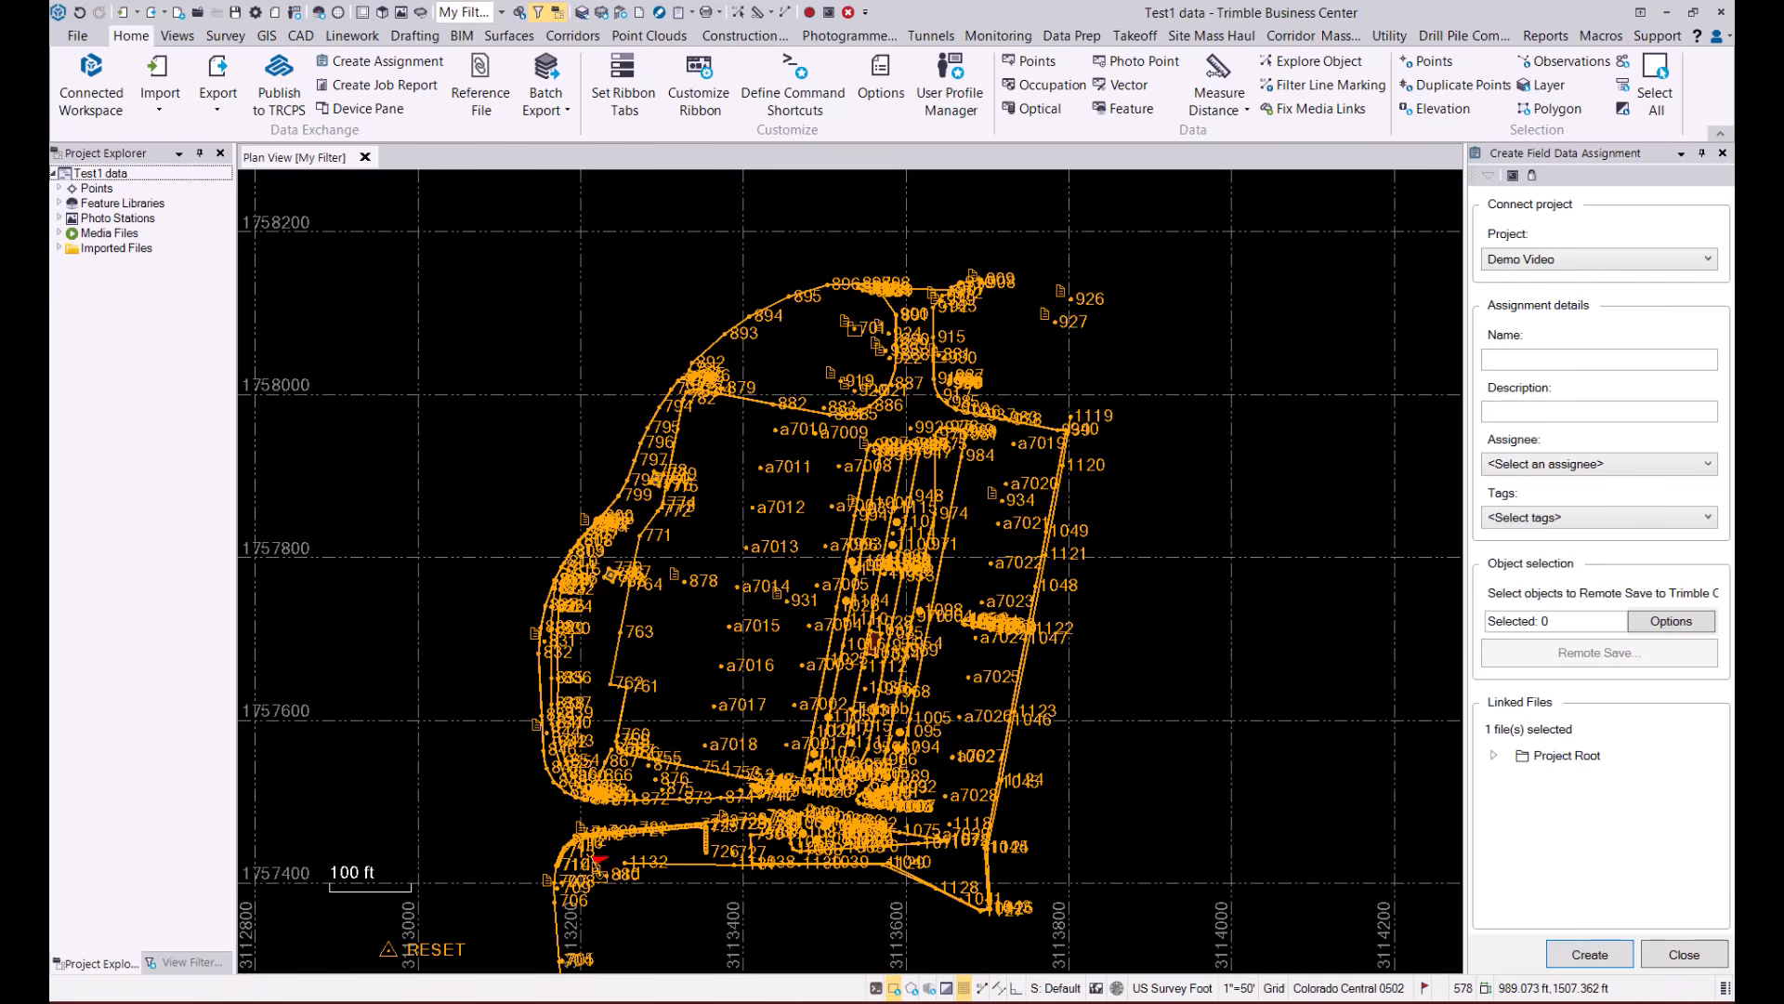
Switch to Trimble Access, open the Demo Video project, refresh its jobs, and download the As-built check job
{"action": "left_click", "coordinate": [1203, 987]}
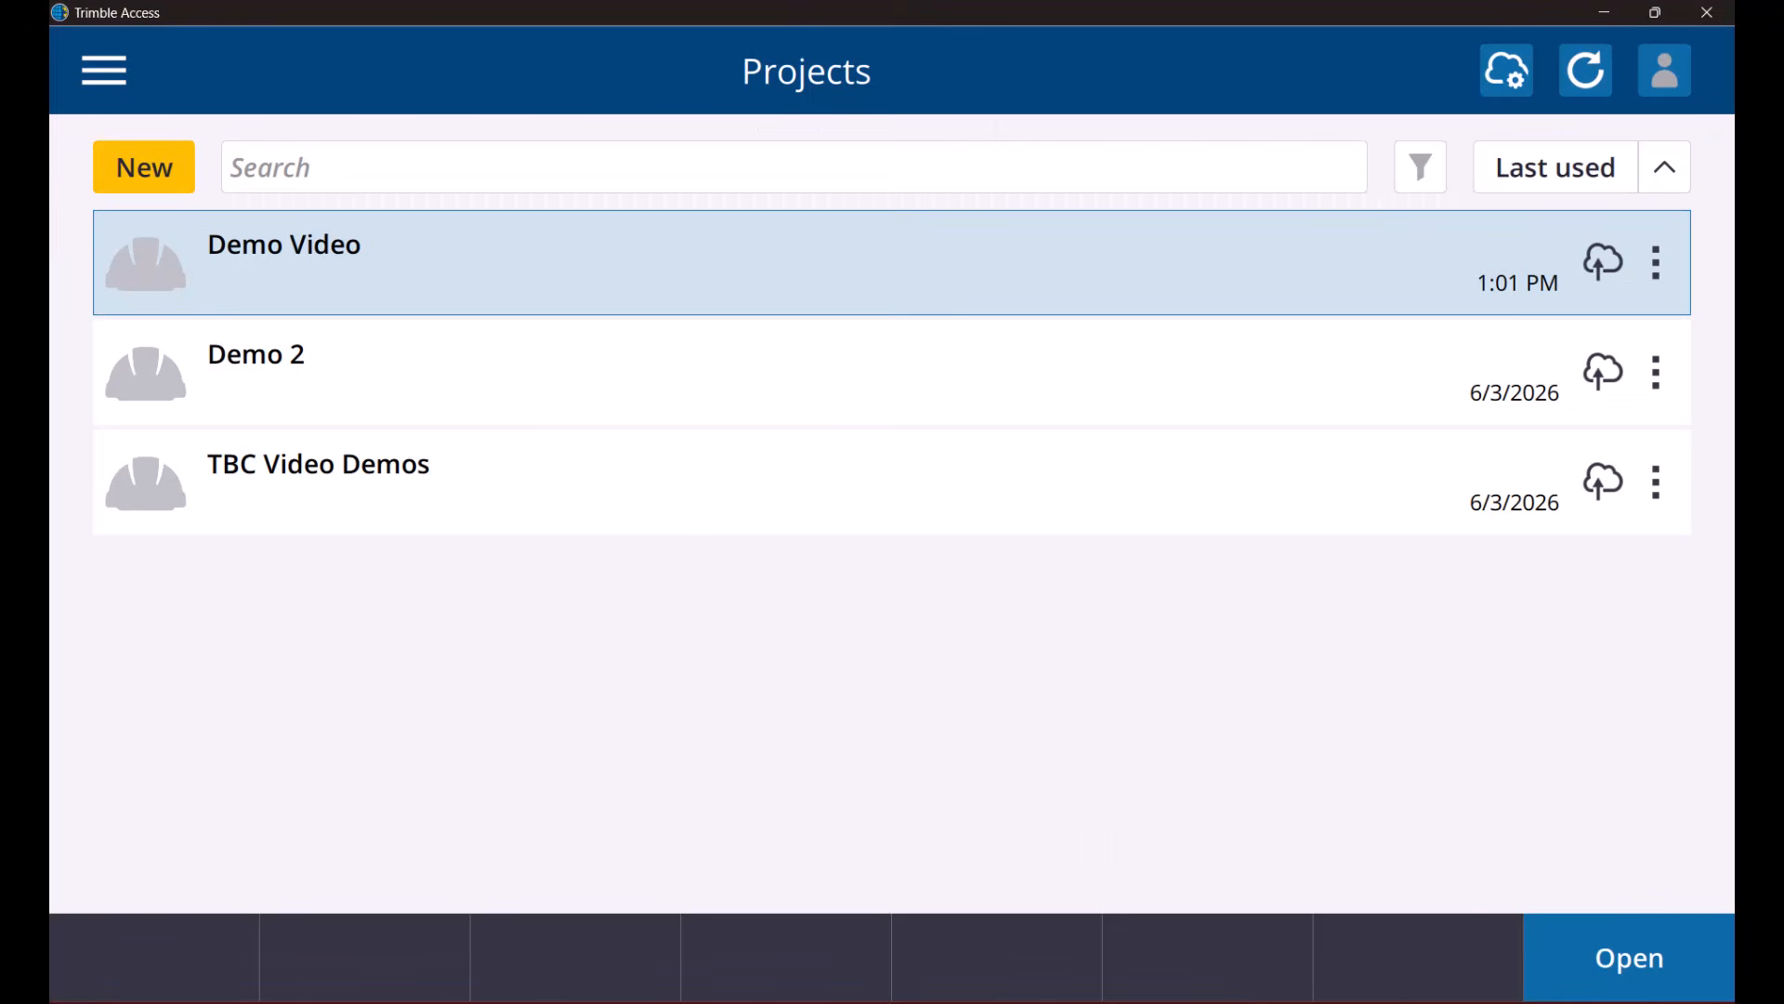
{"action": "left_click", "coordinate": [329, 244]}
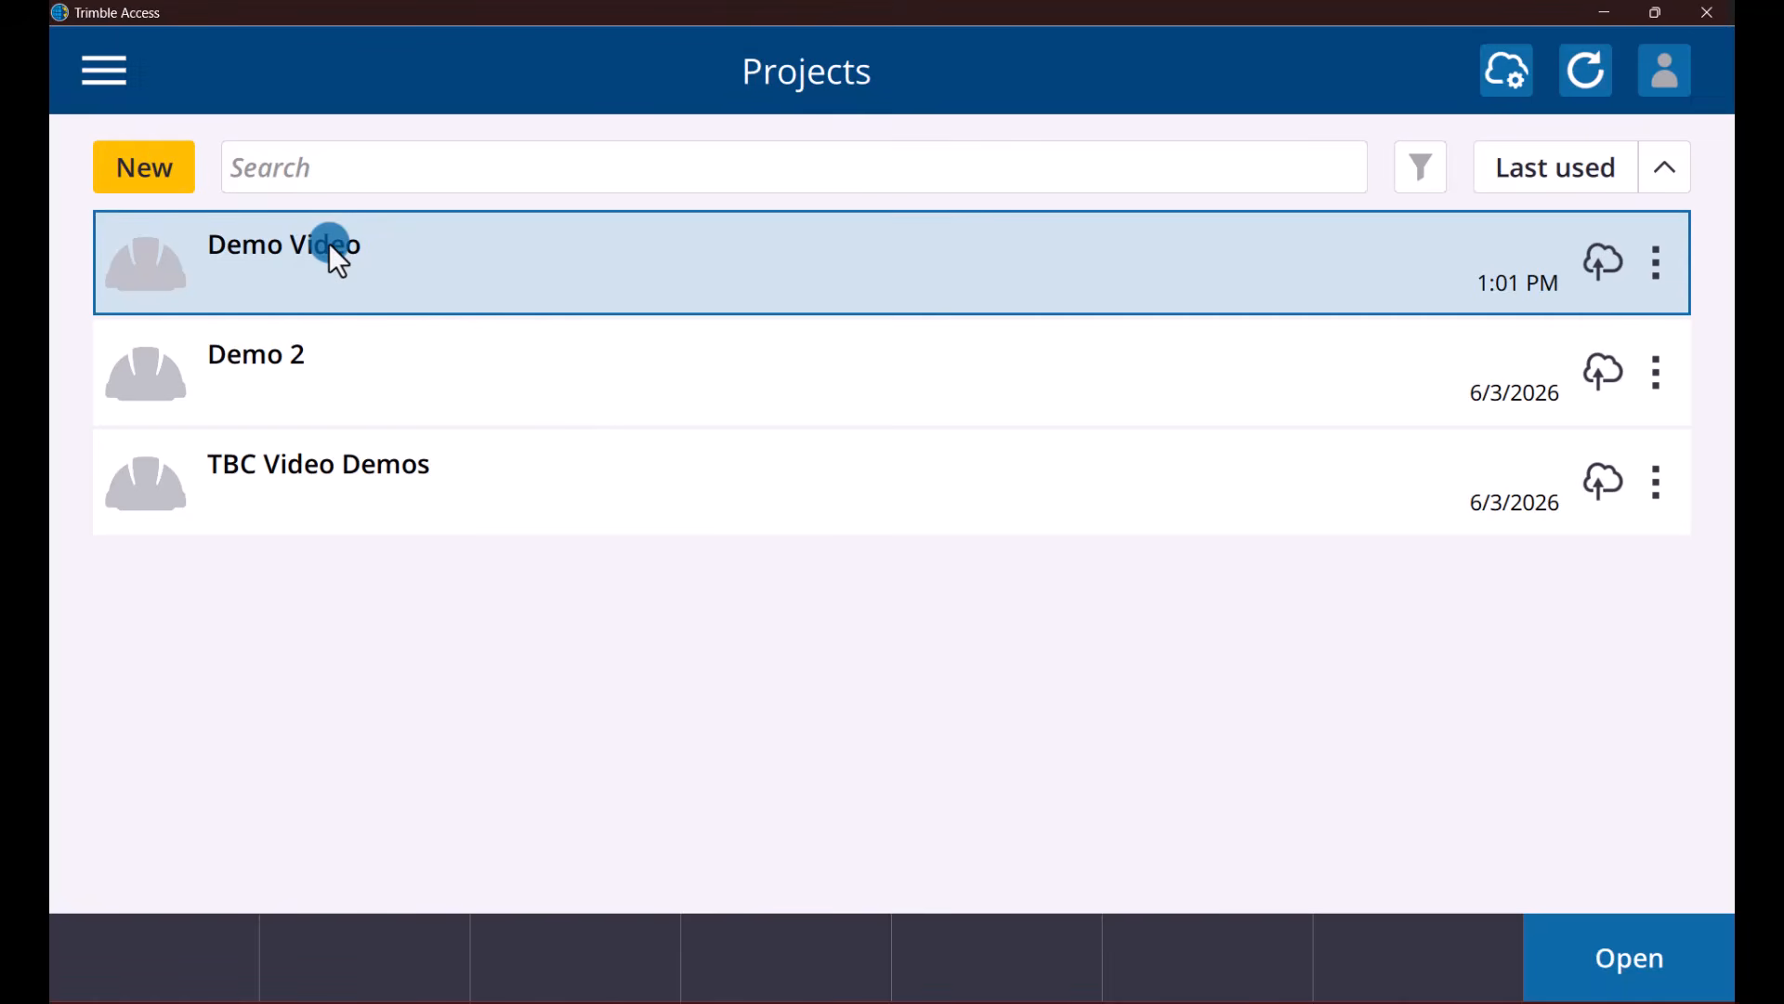
{"action": "left_click", "coordinate": [1651, 972]}
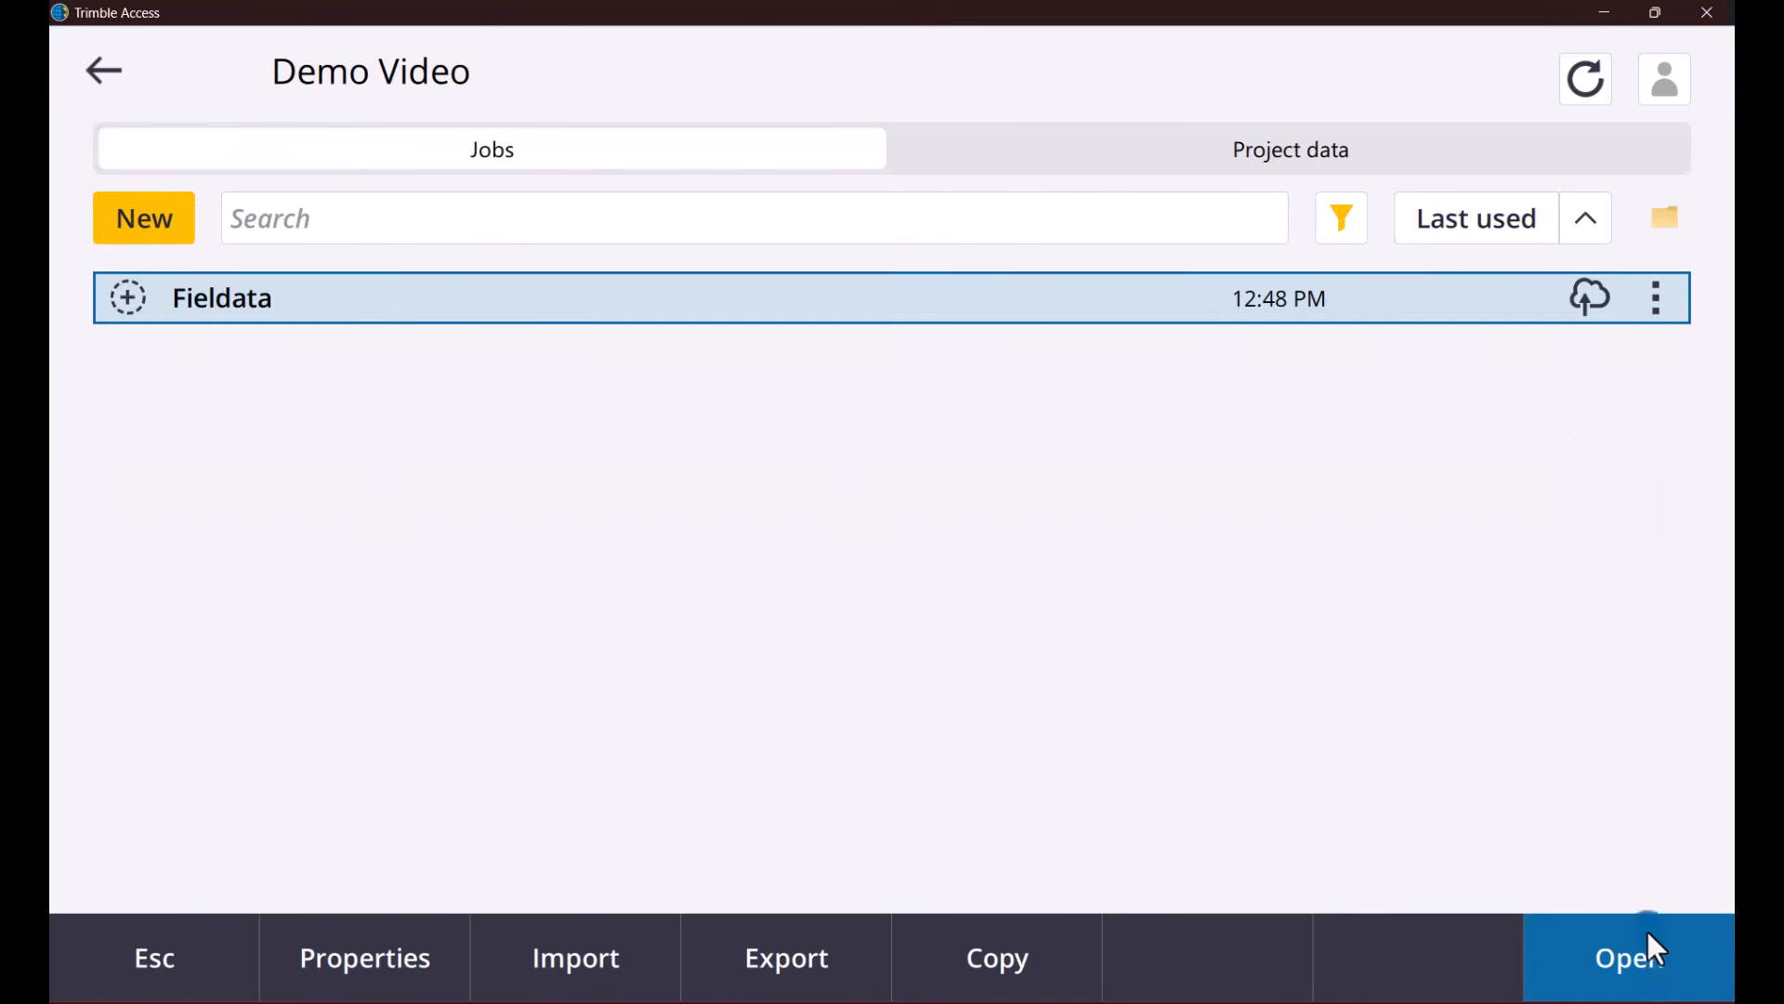
{"action": "left_click", "coordinate": [1582, 80]}
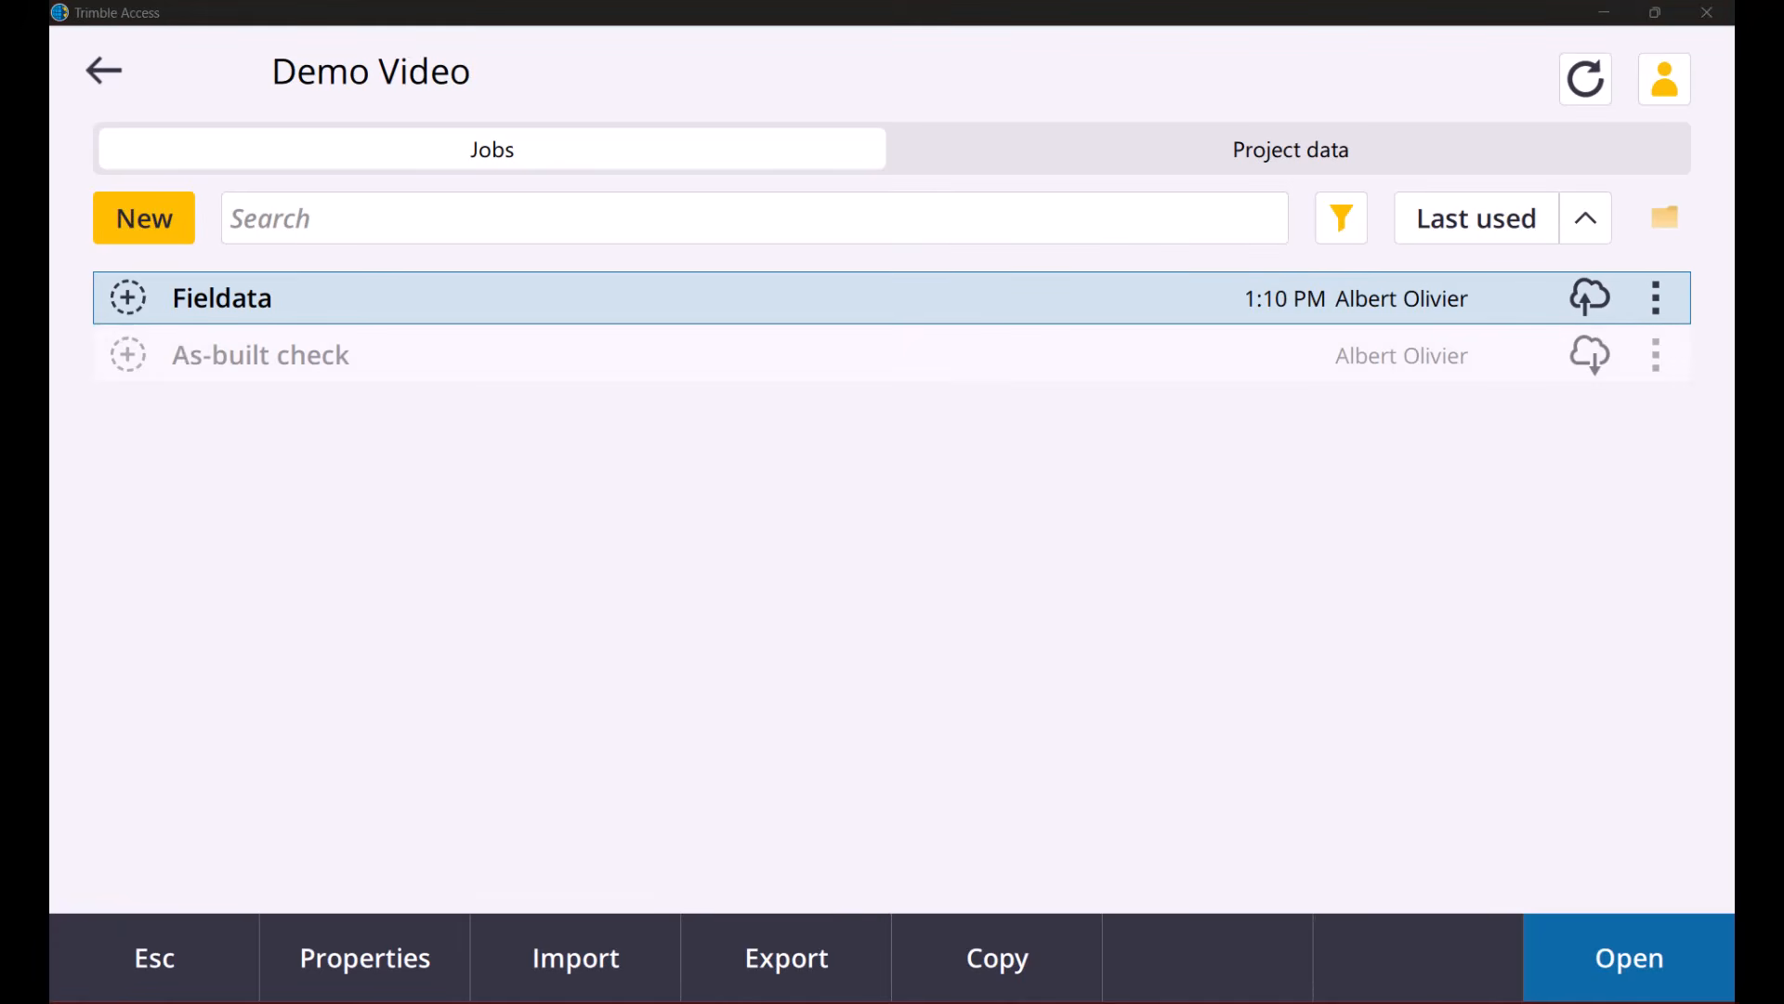
{"action": "left_click", "coordinate": [290, 361]}
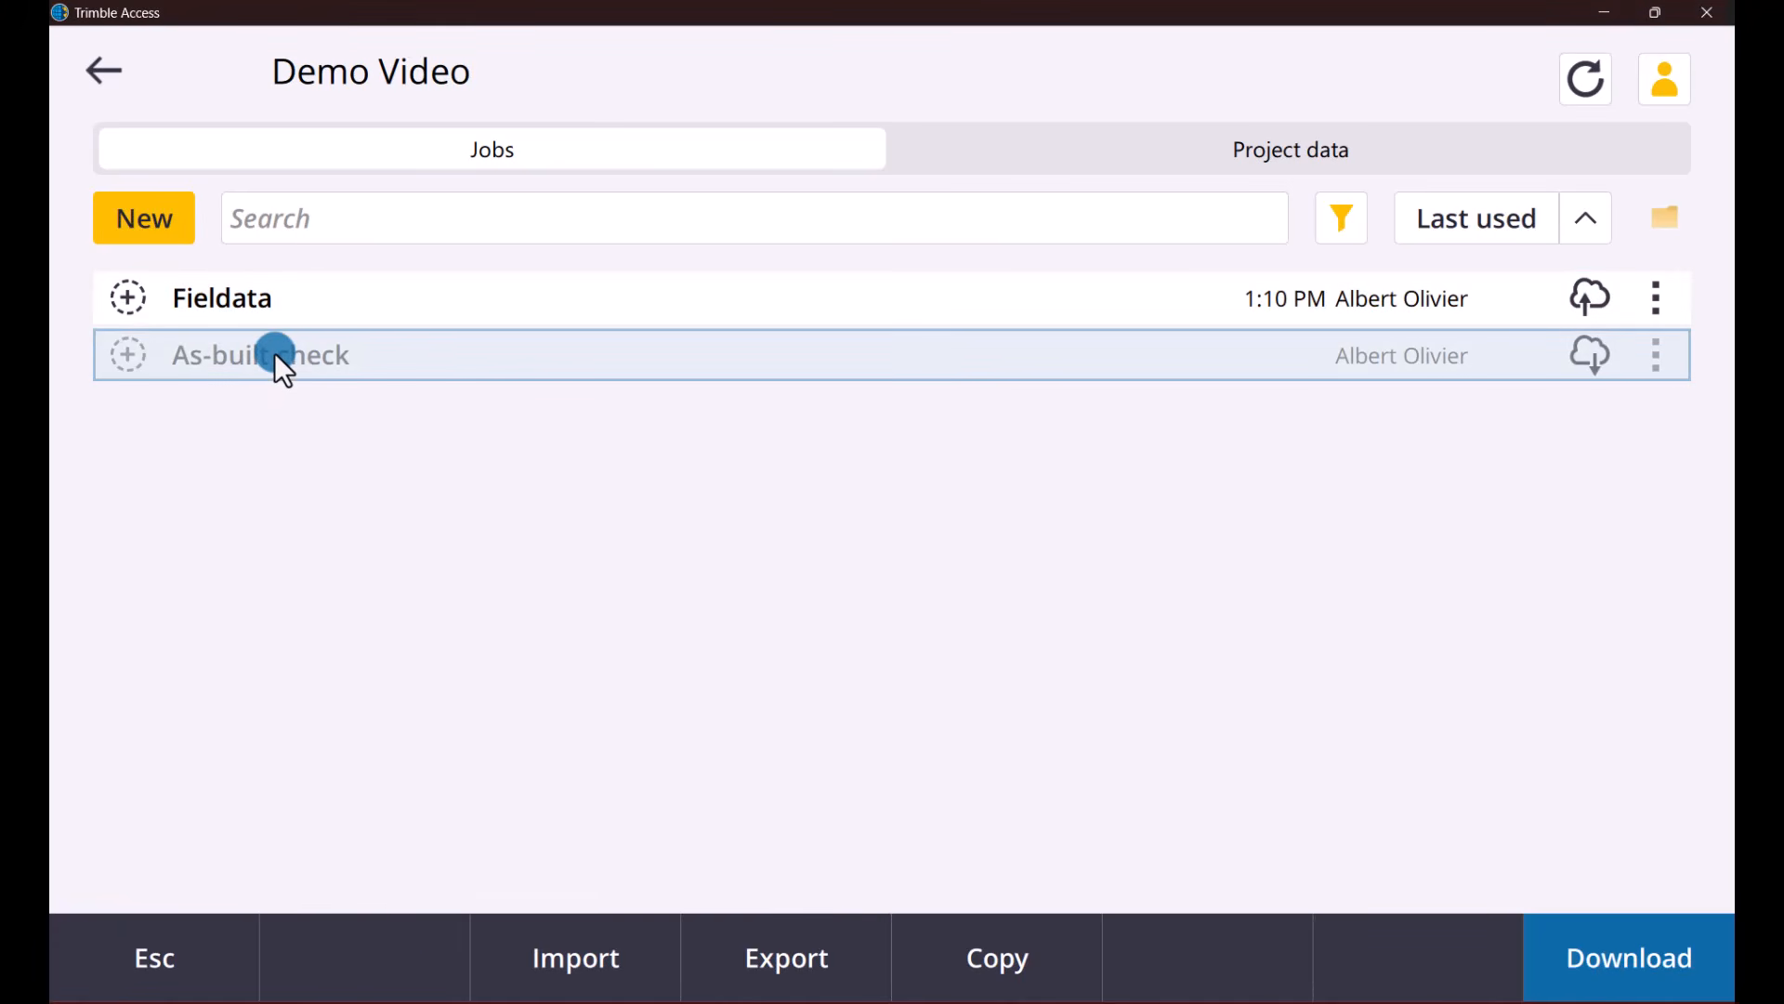
{"action": "left_click", "coordinate": [1625, 957]}
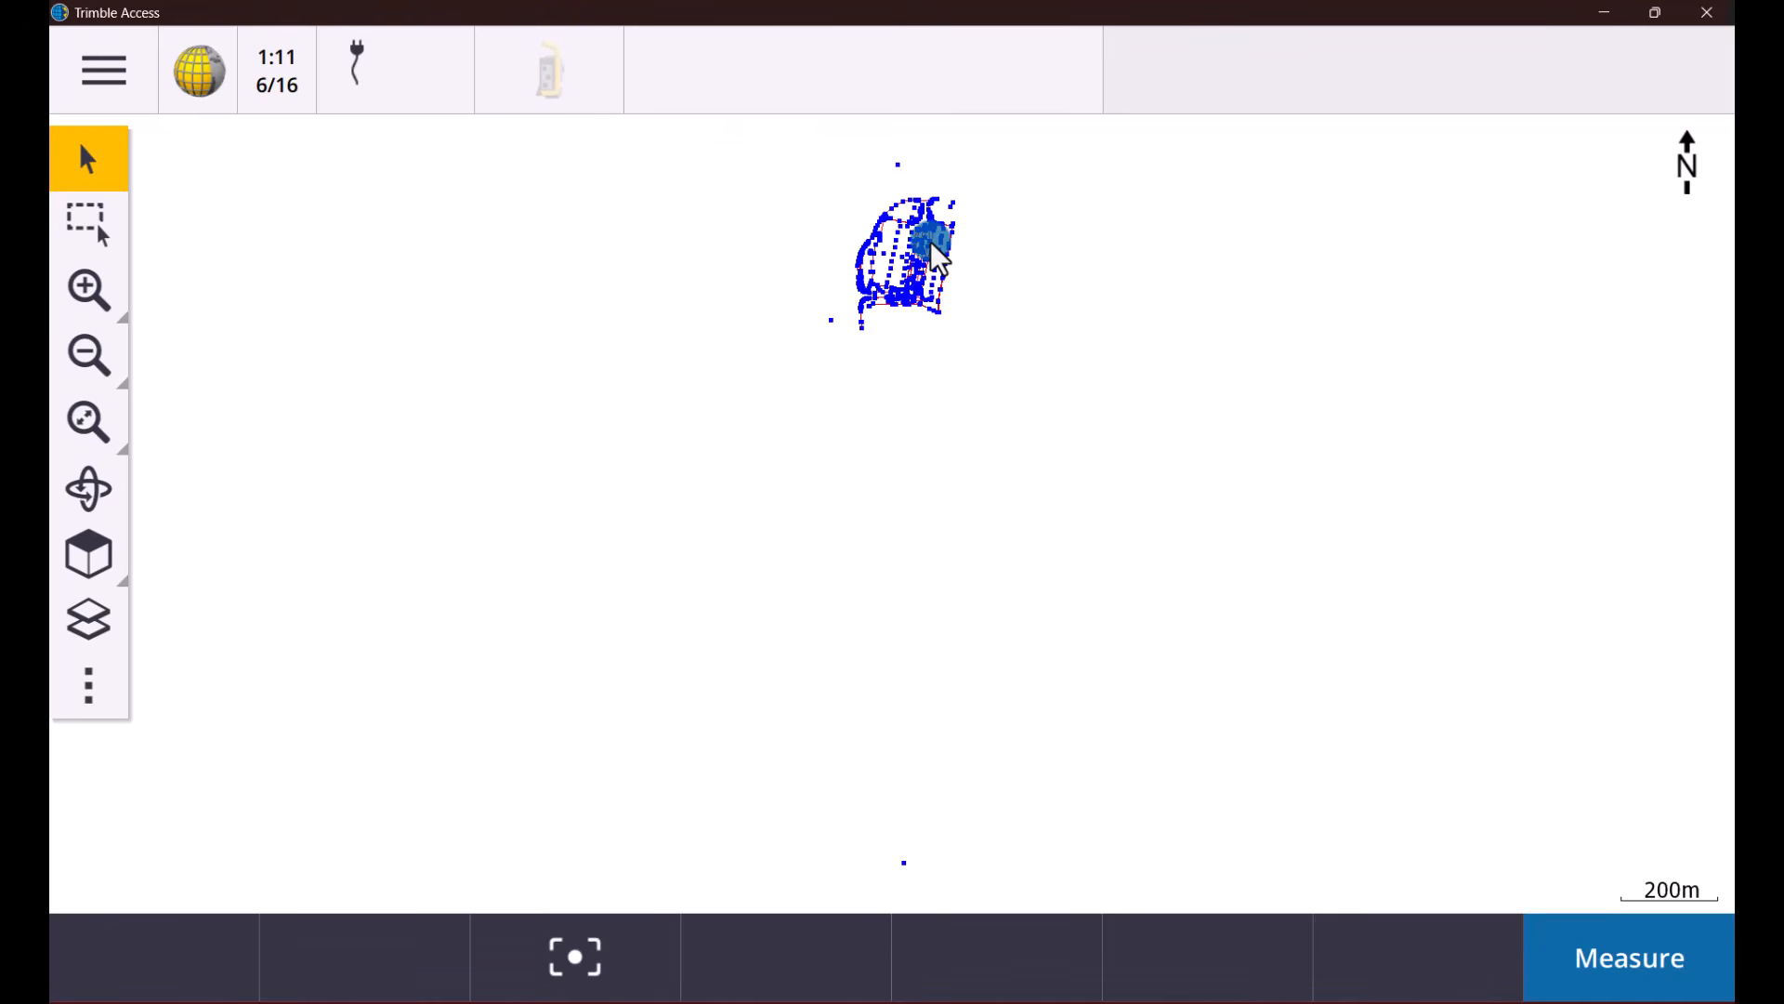
Examine the points and linework of the As-built check job up close in the map
{"action": "left_click", "coordinate": [697, 261]}
{"action": "left_click", "coordinate": [89, 290]}
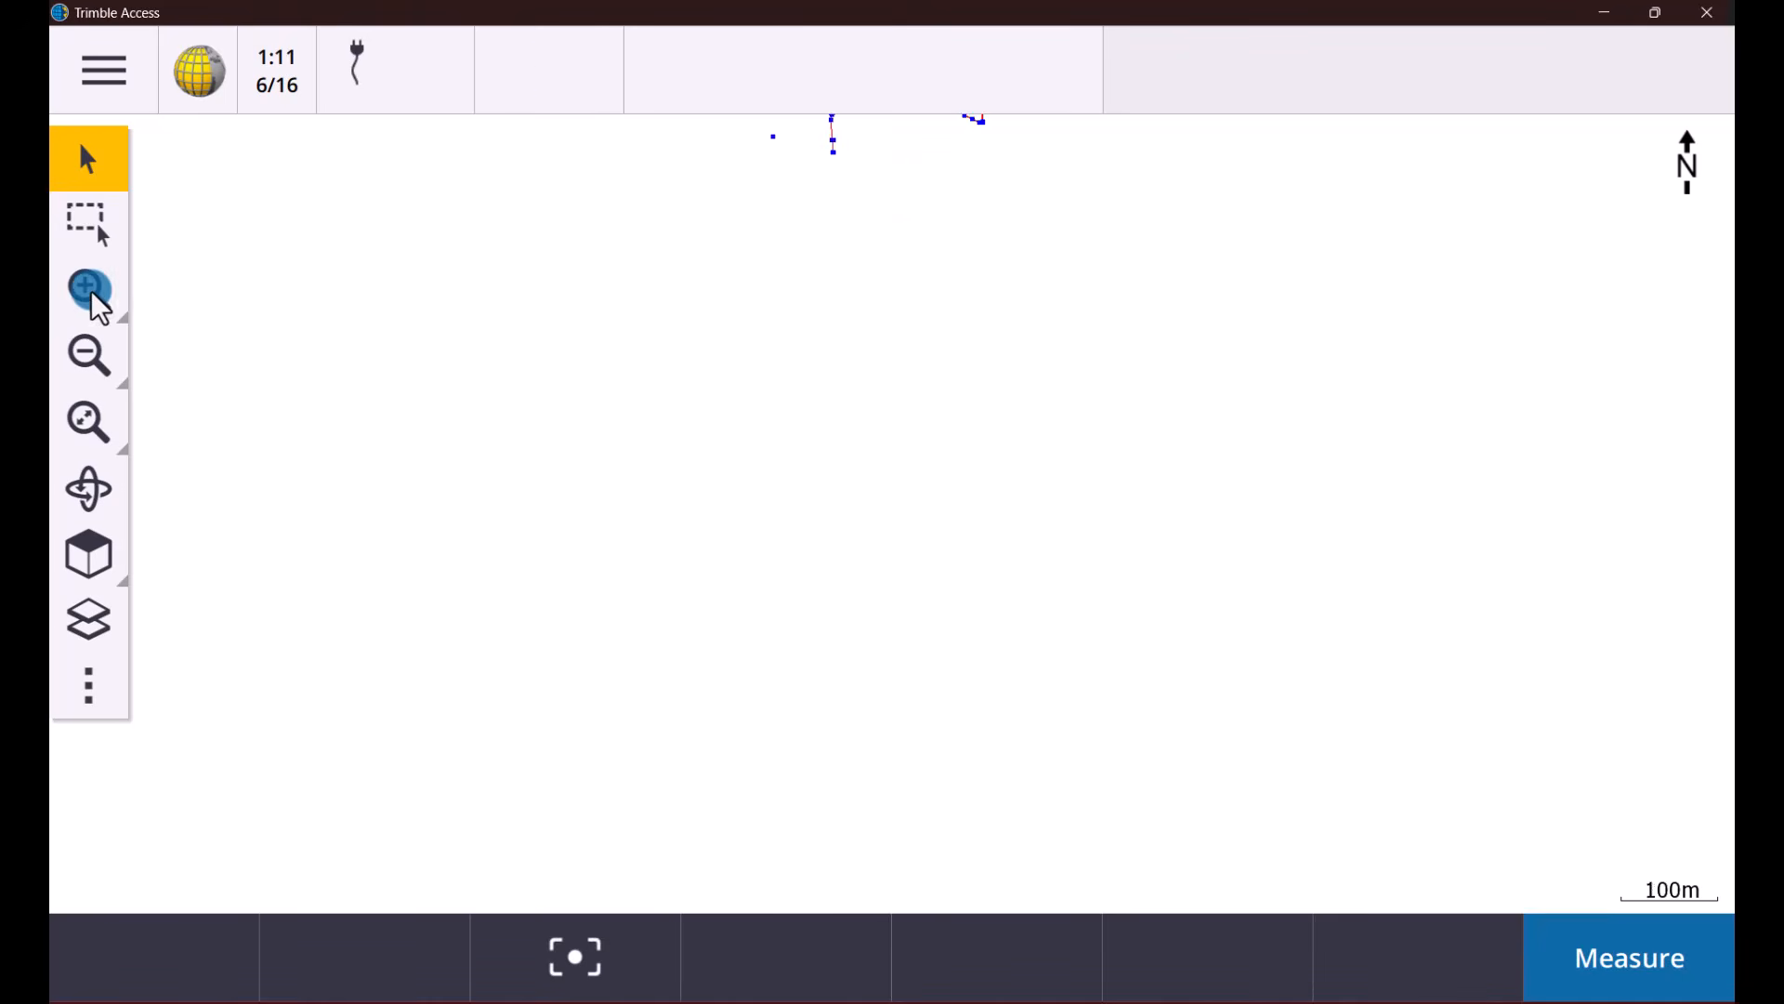
{"action": "left_click", "coordinate": [90, 291]}
{"action": "left_click_drag", "start_coordinate": [1039, 351], "coordinate": [1035, 740]}
{"action": "left_click_drag", "start_coordinate": [943, 248], "coordinate": [918, 539]}
{"action": "left_click_drag", "start_coordinate": [967, 394], "coordinate": [947, 541]}
{"action": "left_click_drag", "start_coordinate": [933, 361], "coordinate": [895, 492]}
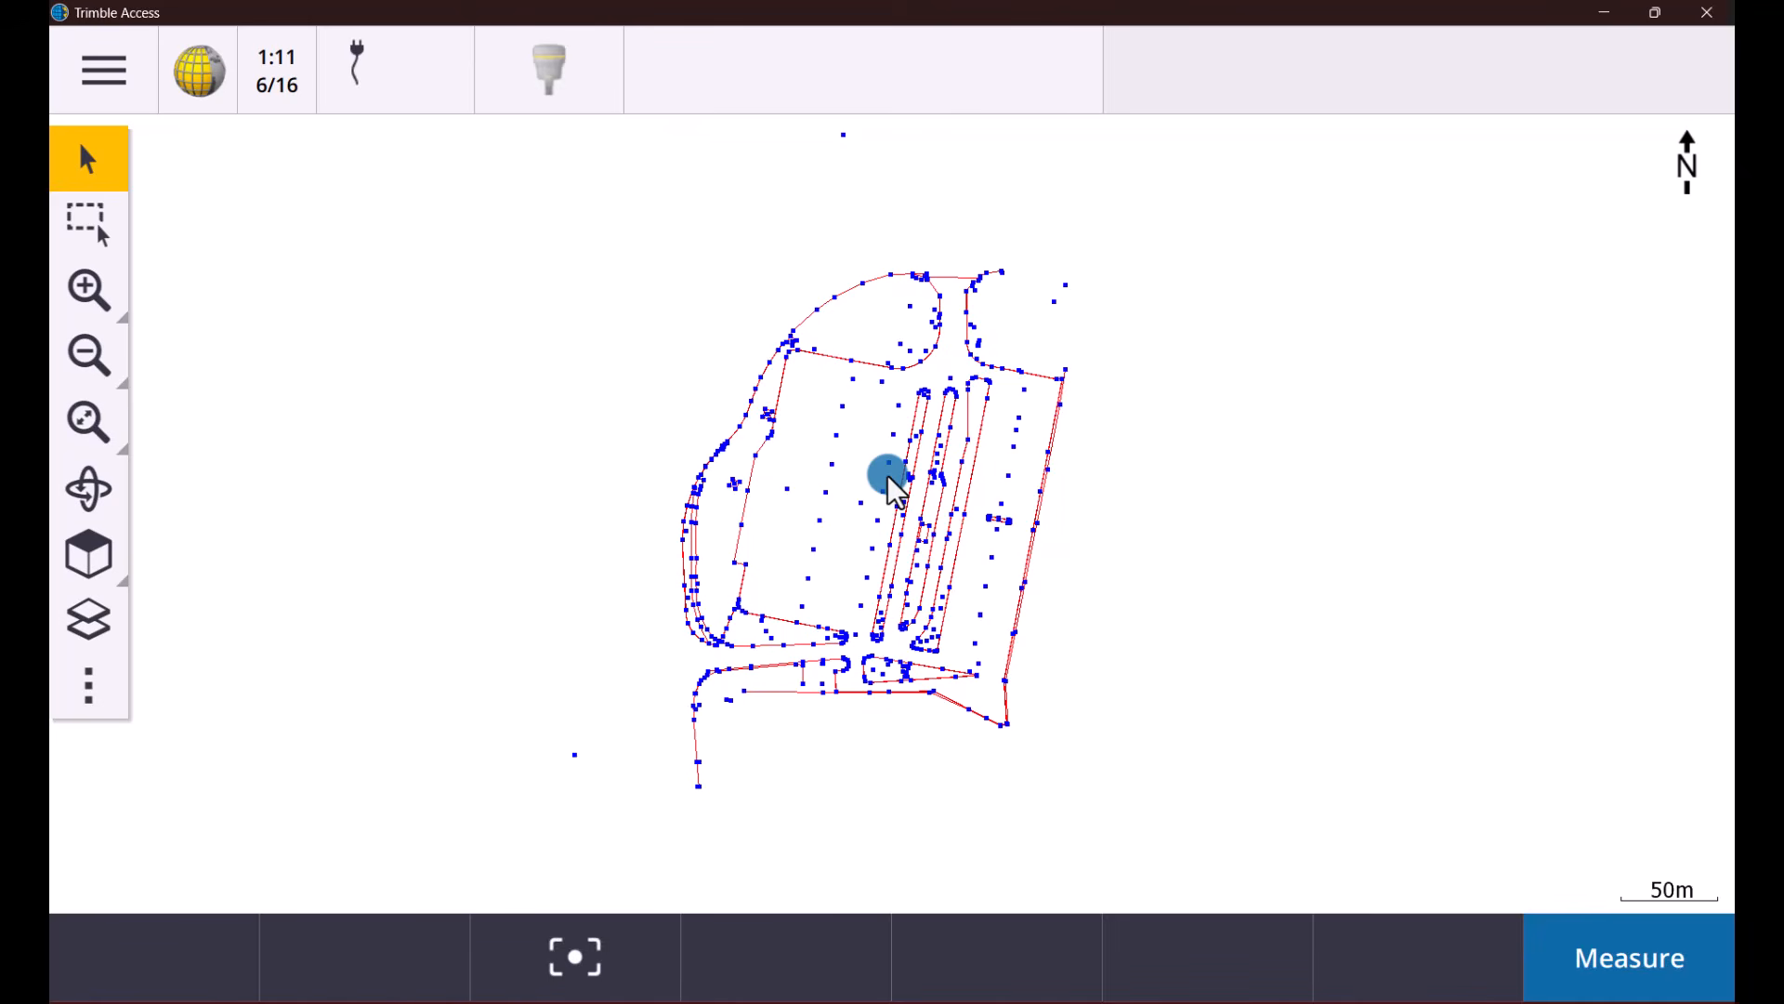
Switch back to Trimble Business Center and clear the object selection in the plan view
{"action": "left_click", "coordinate": [1609, 17]}
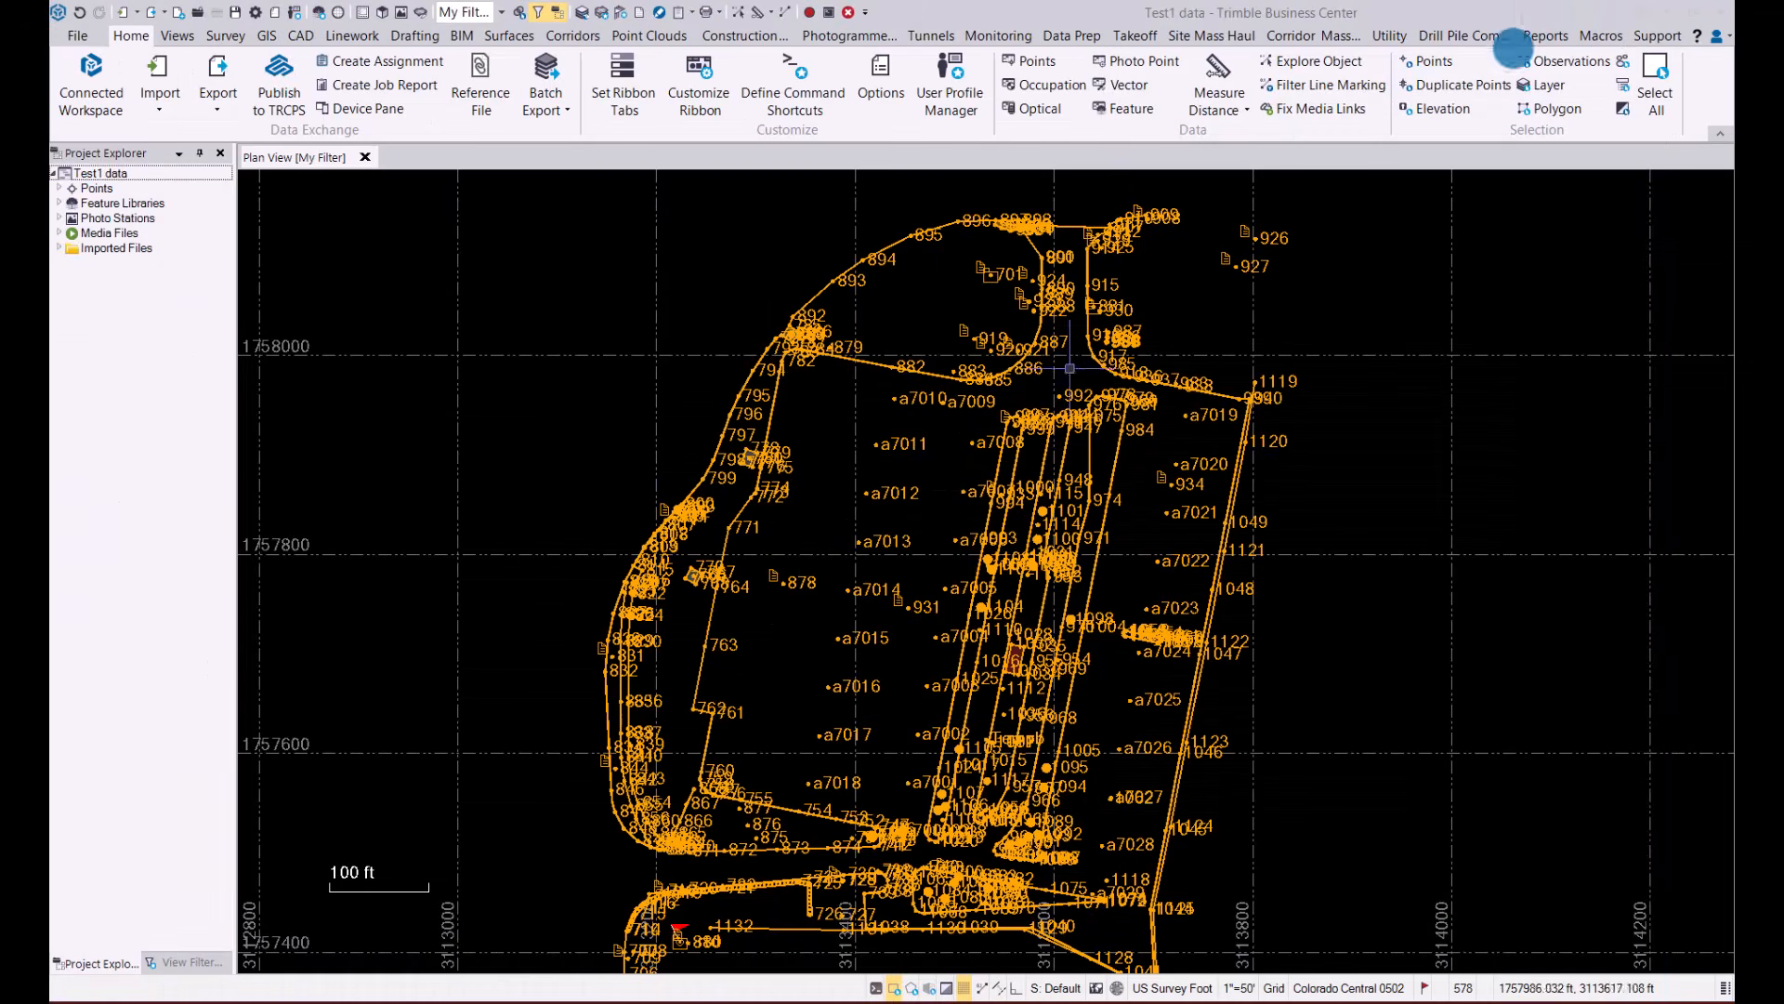
{"action": "left_click", "coordinate": [548, 405]}
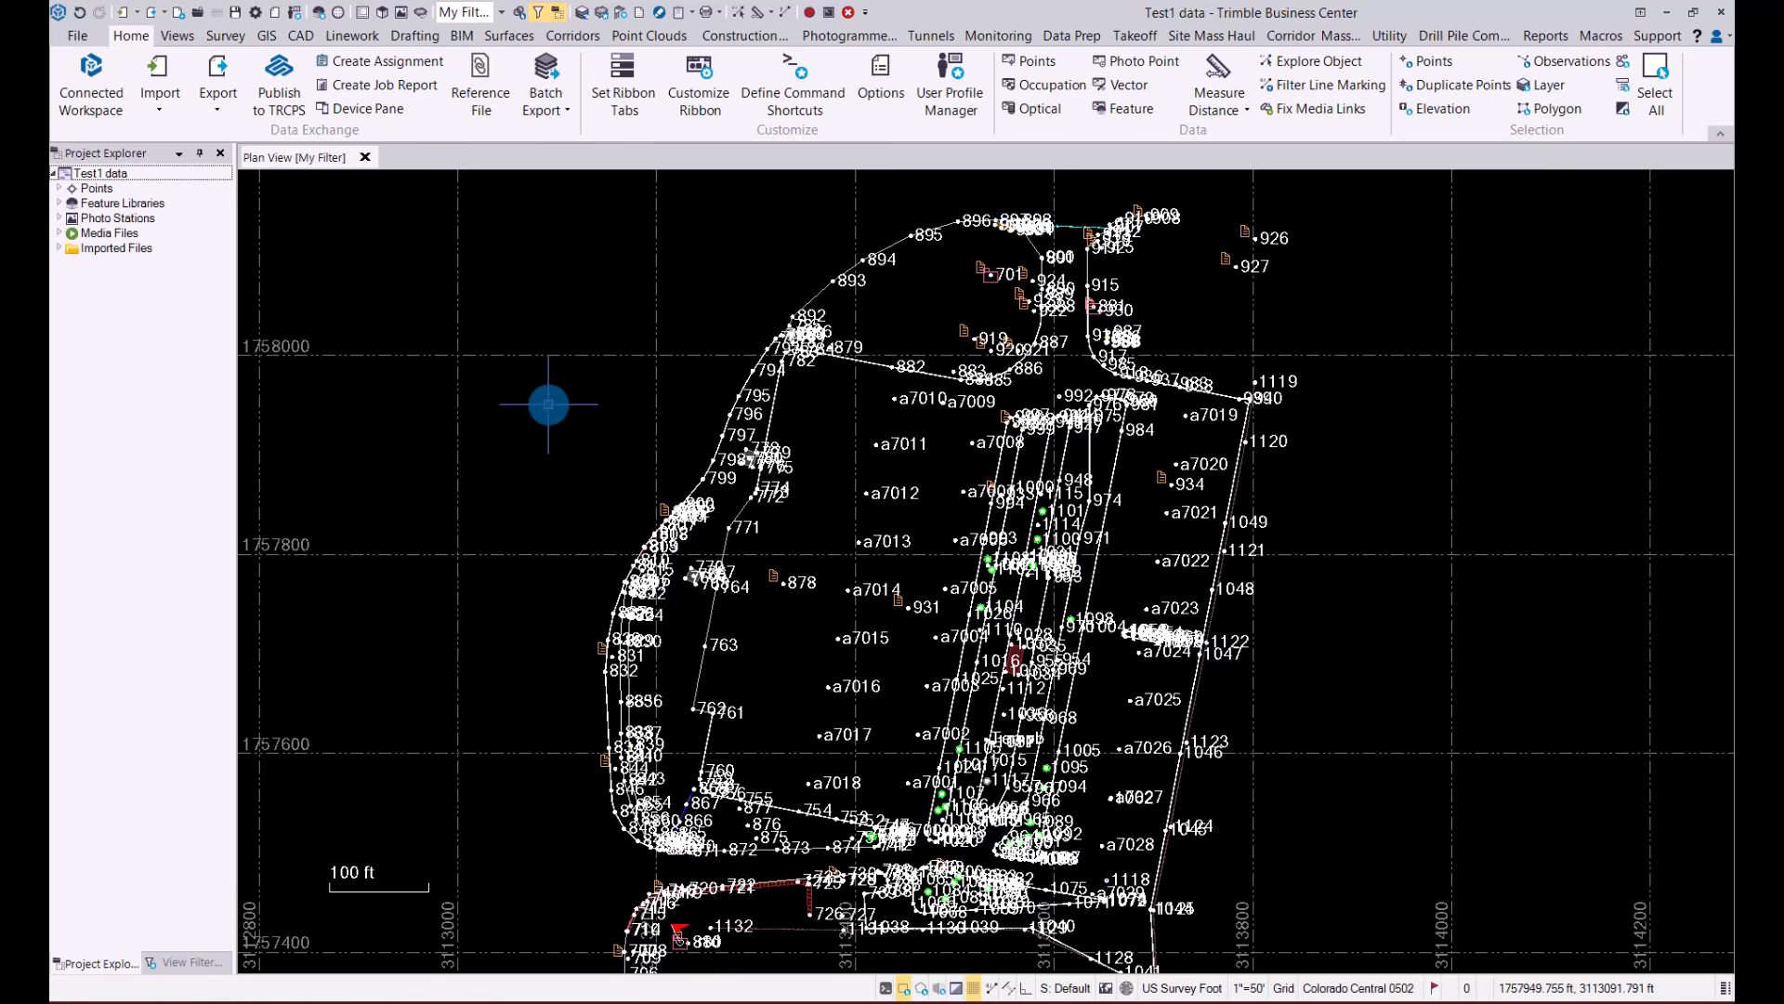
{"action": "scroll", "coordinate": [550, 419], "scroll_direction": "down", "scroll_amount": 1}
{"action": "middle_click_drag", "start_coordinate": [555, 427], "coordinate": [620, 402]}
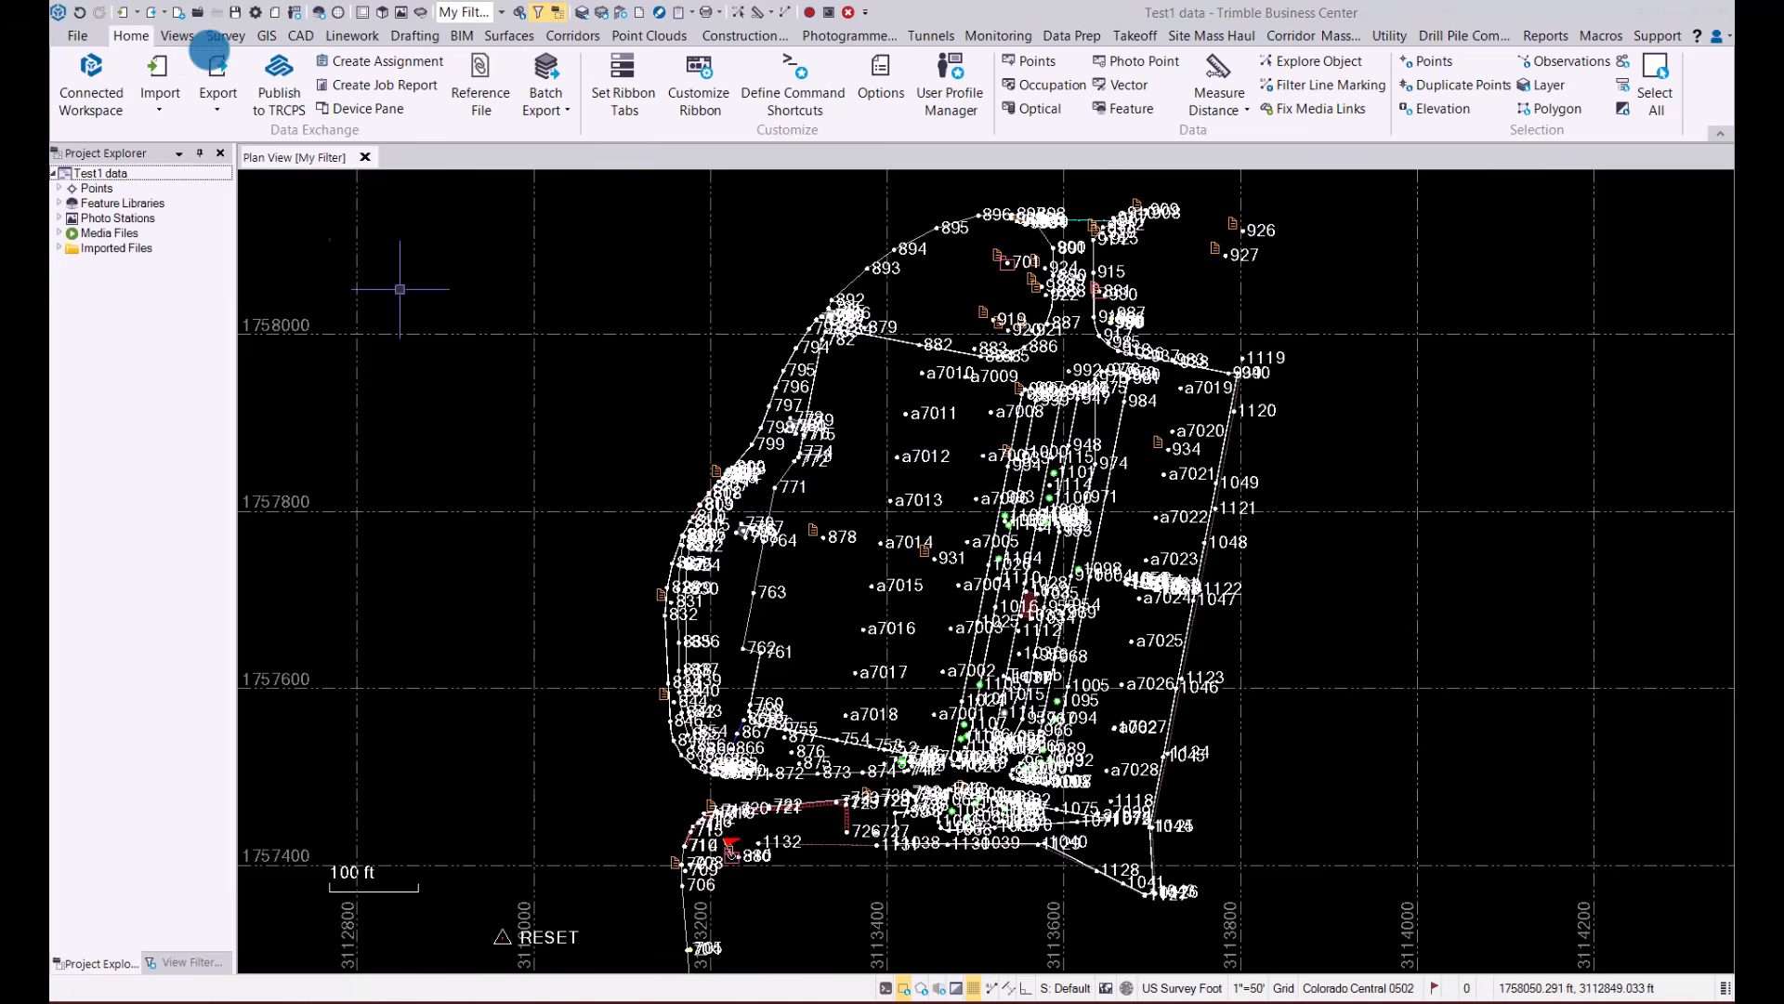
Copy the GutterLeft [Roadway] linestring along the west edge of the site and paste it into the project
{"action": "left_click", "coordinate": [303, 36]}
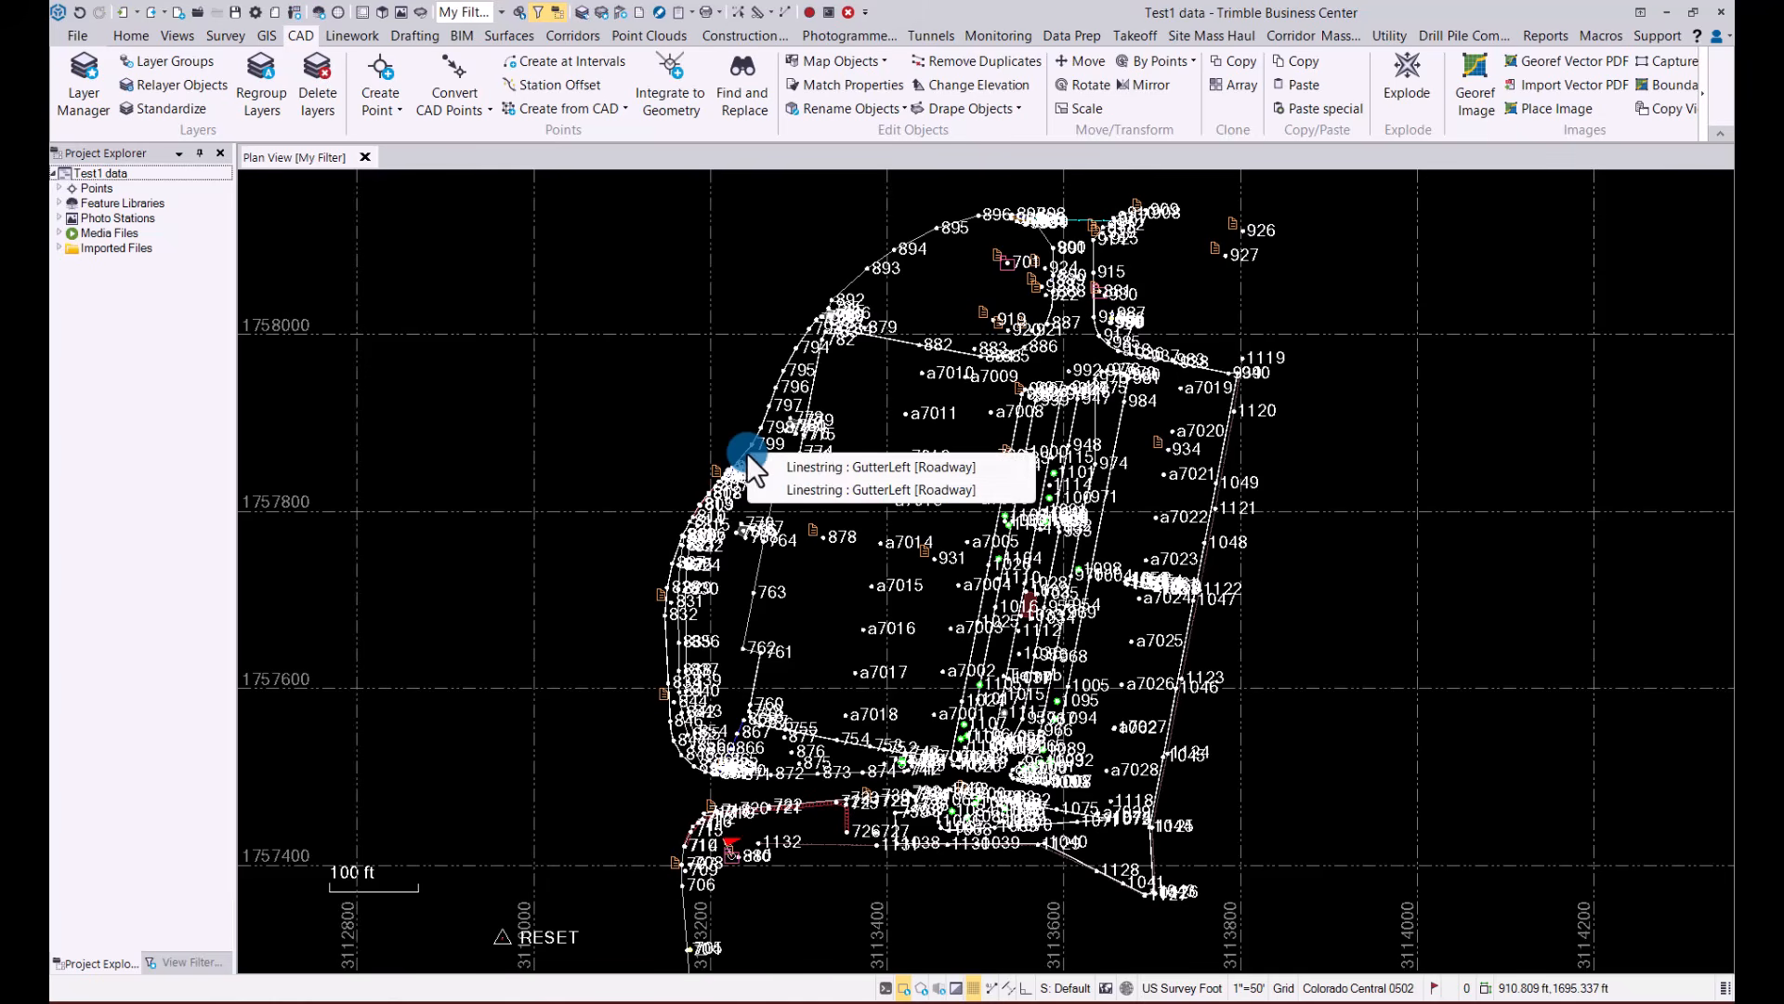
{"action": "left_click", "coordinate": [811, 463]}
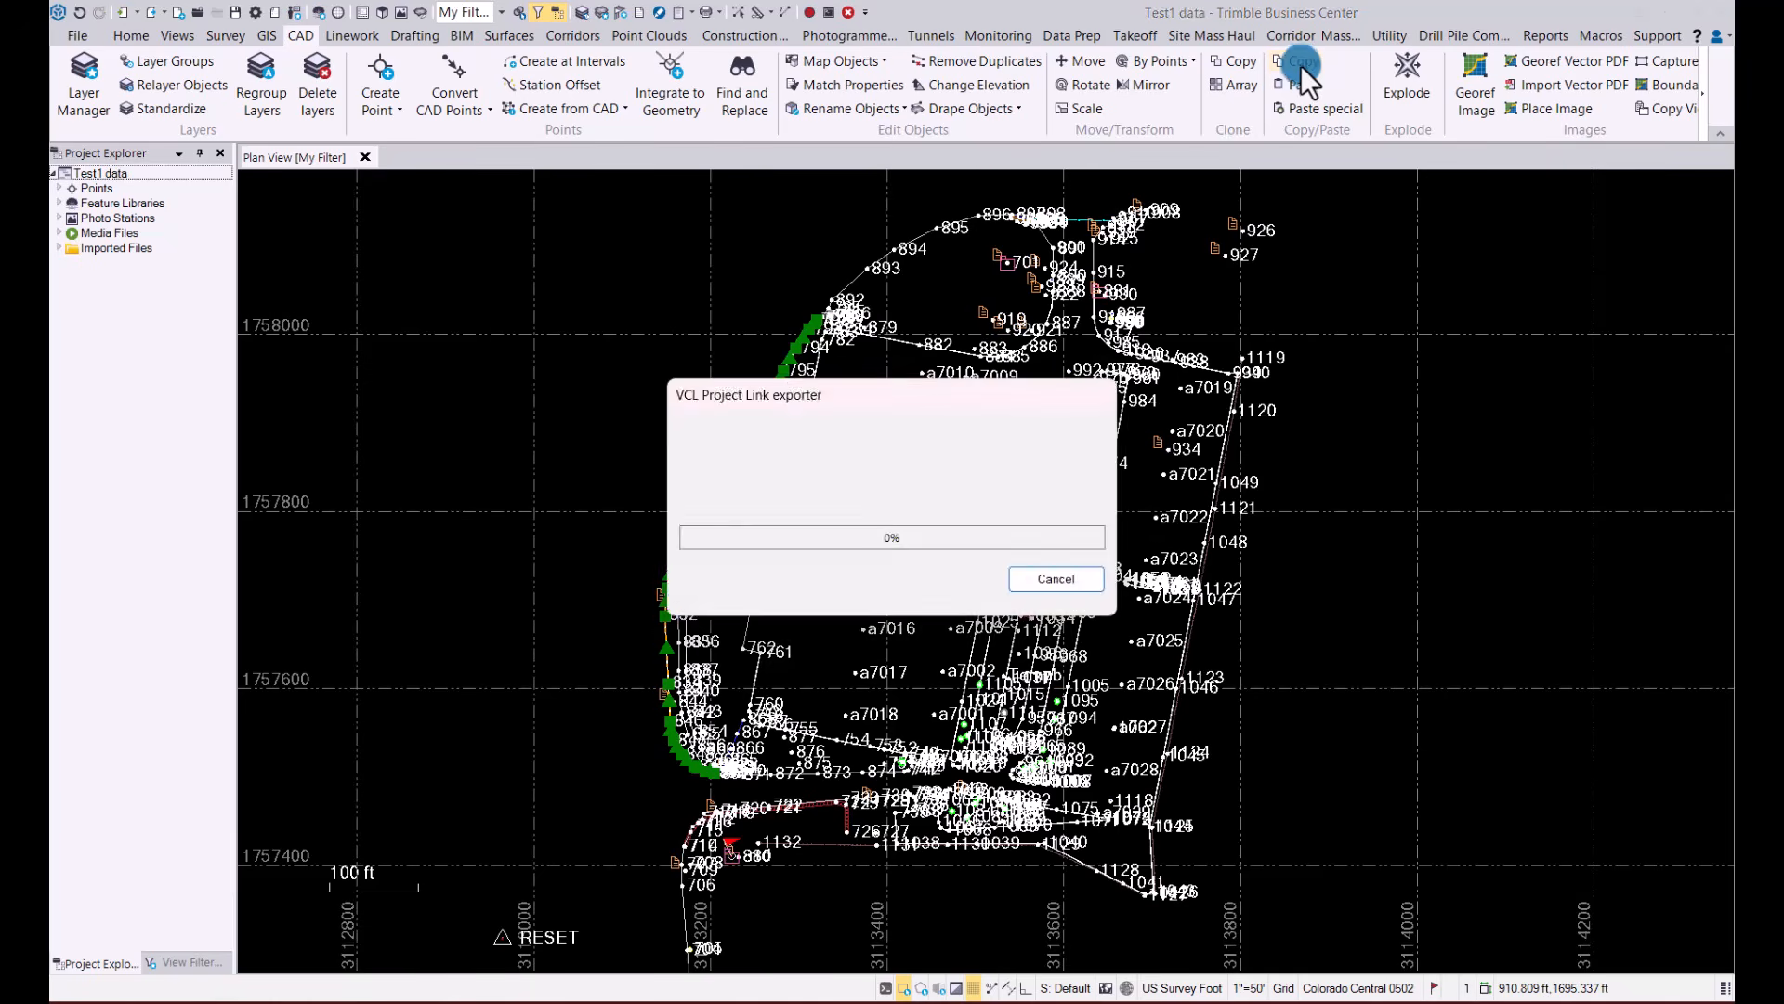
{"action": "left_click", "coordinate": [1301, 86]}
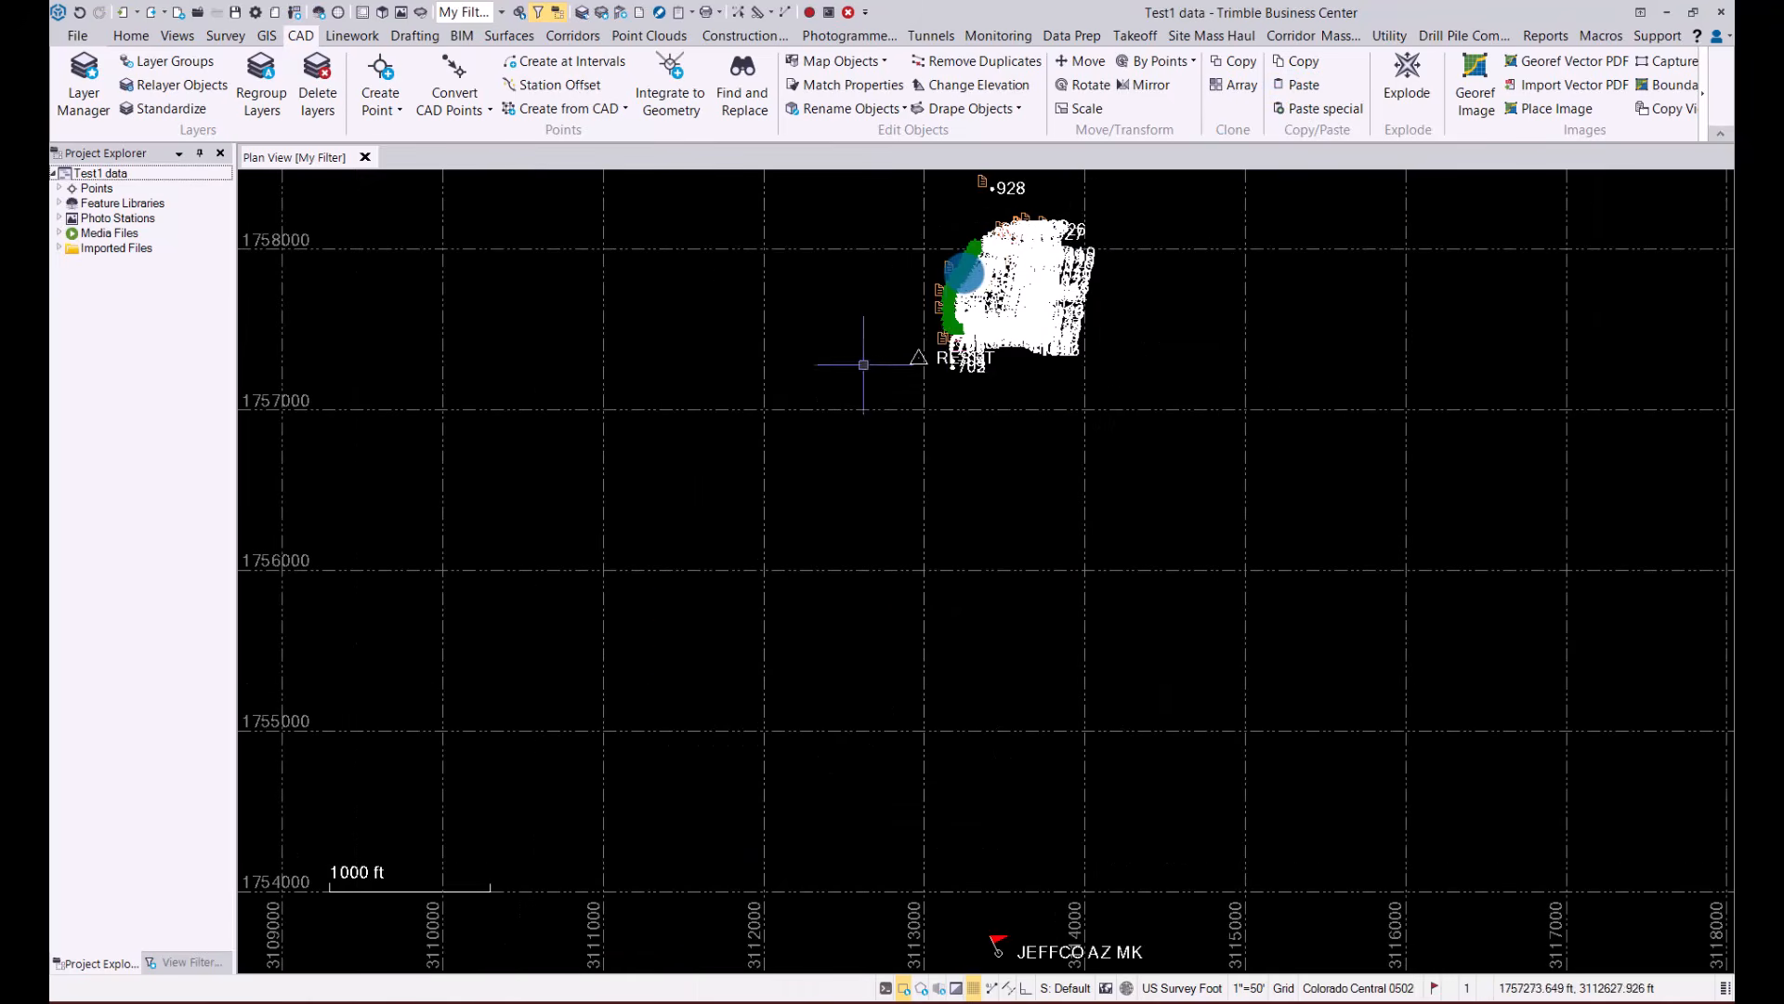
{"action": "scroll", "coordinate": [957, 270], "scroll_direction": "up", "scroll_amount": 8}
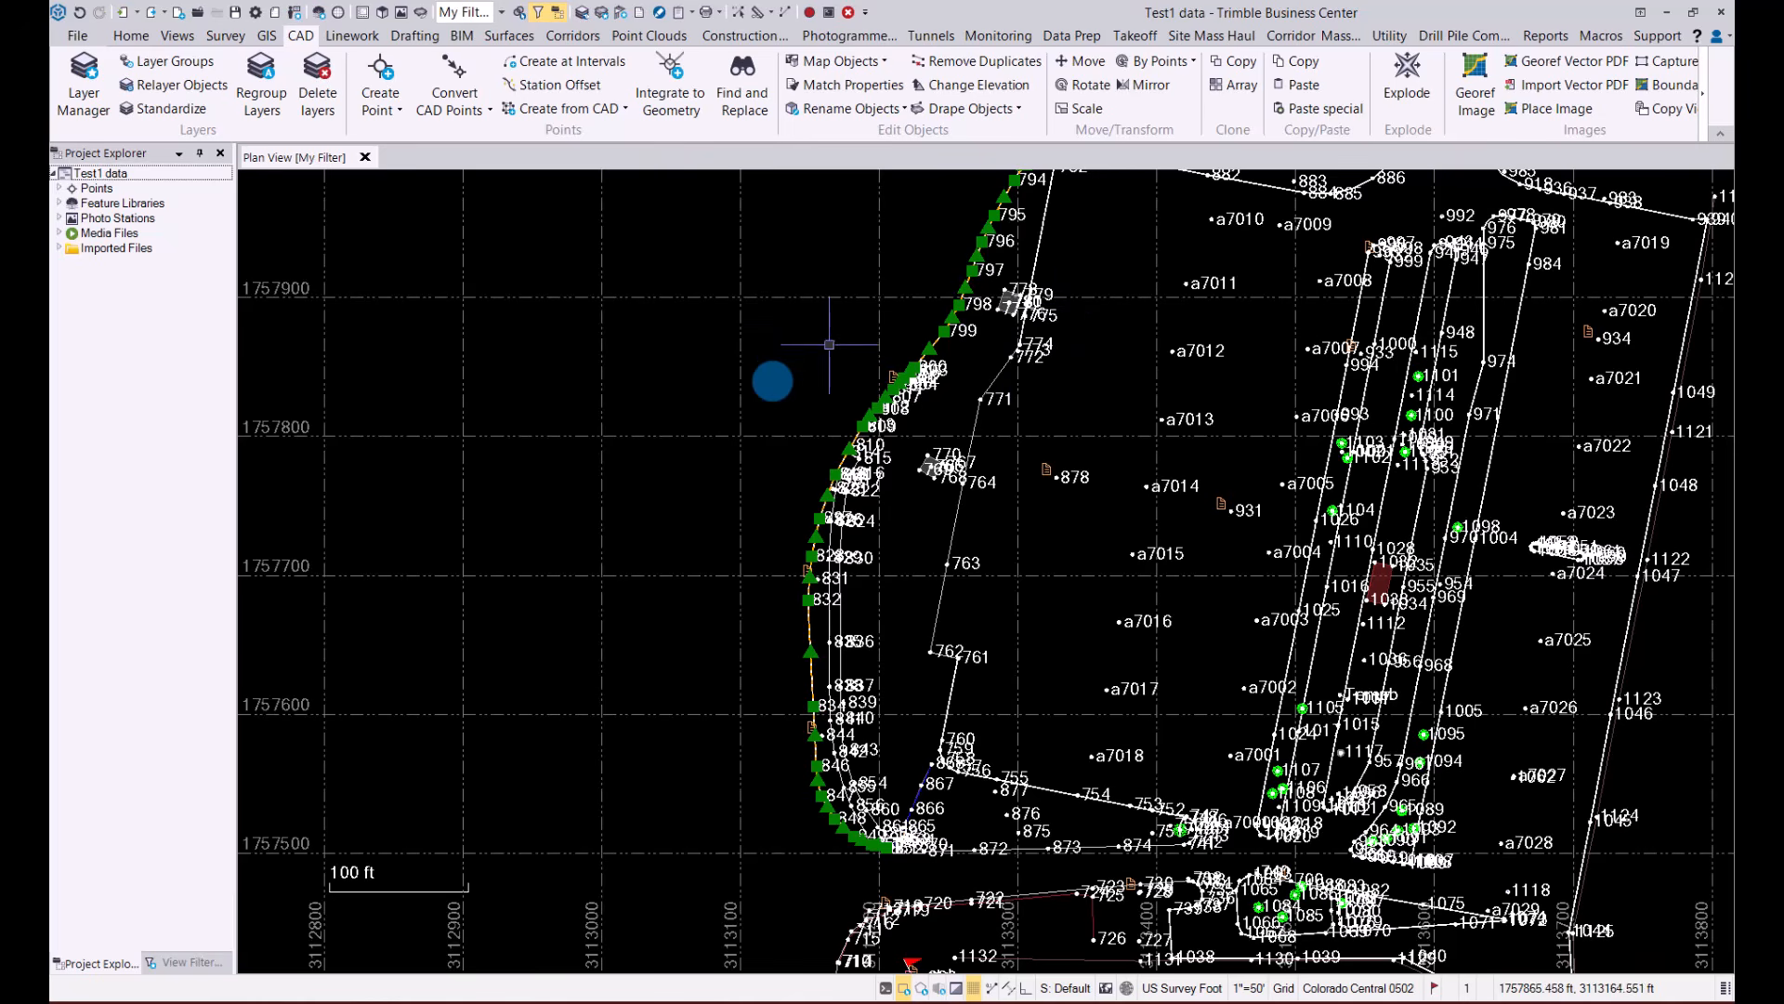
{"action": "left_click", "coordinate": [1304, 85]}
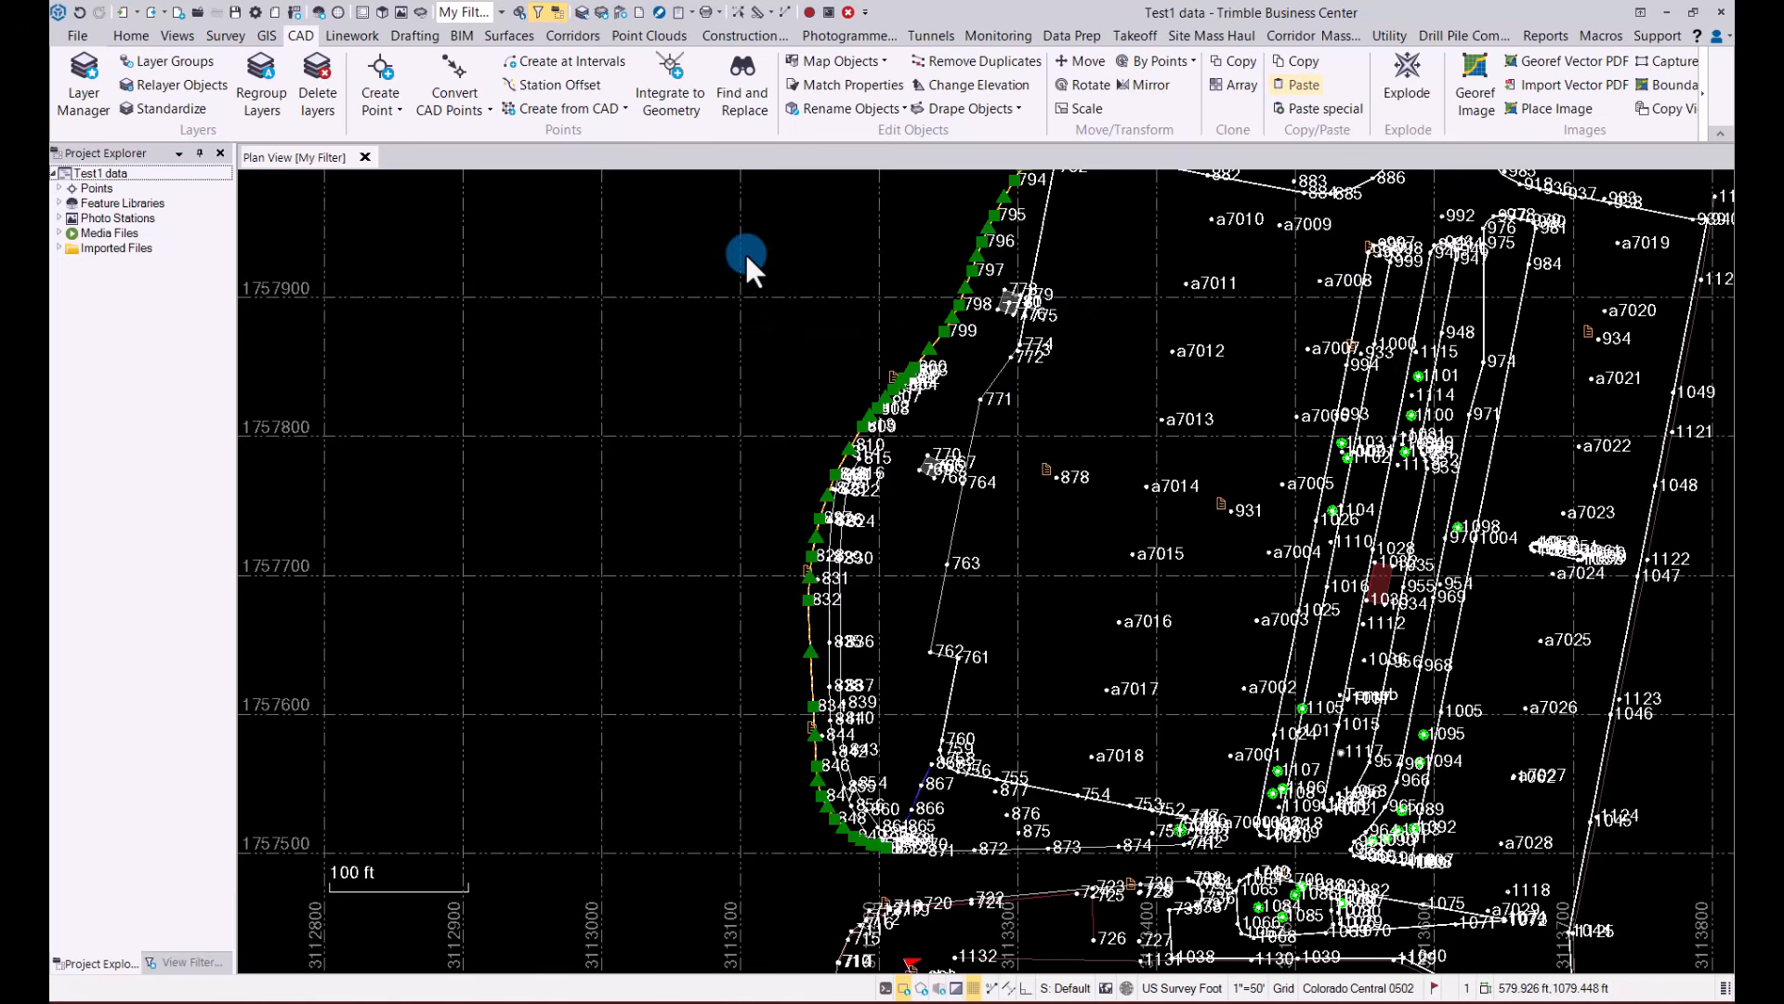
Move the selected roadway linestring northwest into the empty area outside the site using picked from and to points, and deselect it
{"action": "scroll", "coordinate": [967, 288], "scroll_direction": "up", "scroll_amount": 5}
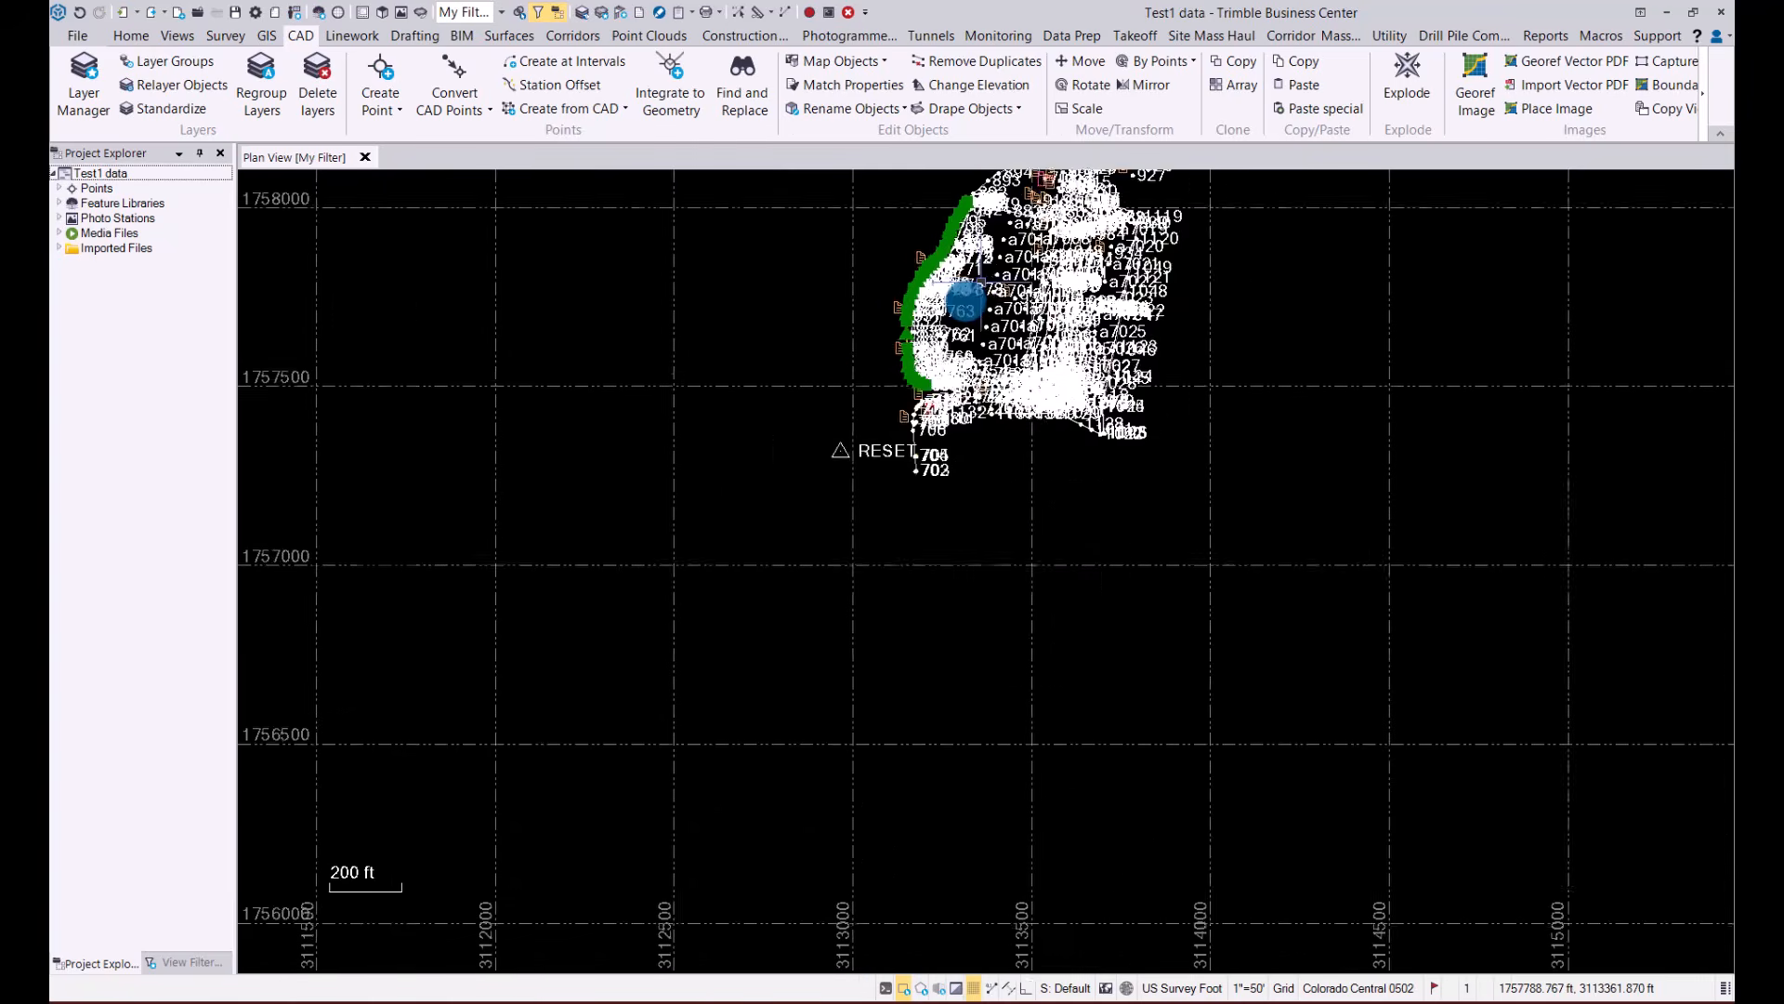
{"action": "scroll", "coordinate": [693, 271], "scroll_direction": "up", "scroll_amount": 4}
{"action": "middle_click_drag", "start_coordinate": [693, 270], "coordinate": [705, 474]}
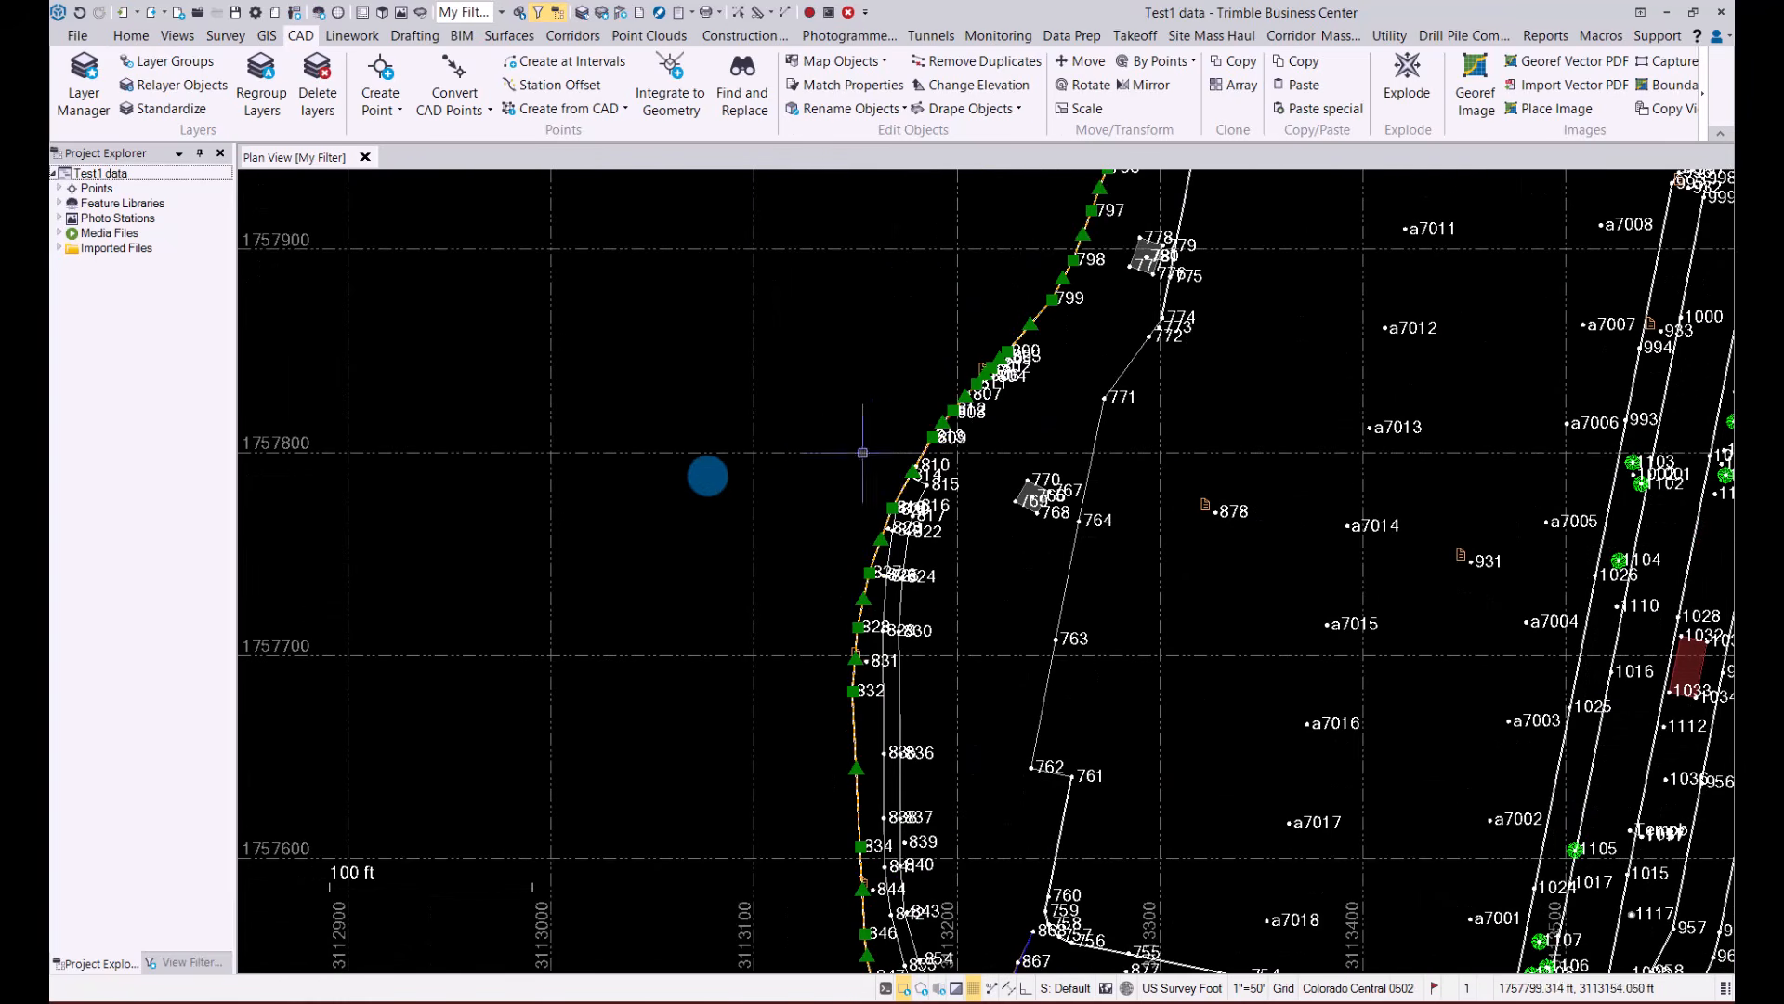
{"action": "mouse_move", "coordinate": [927, 458]}
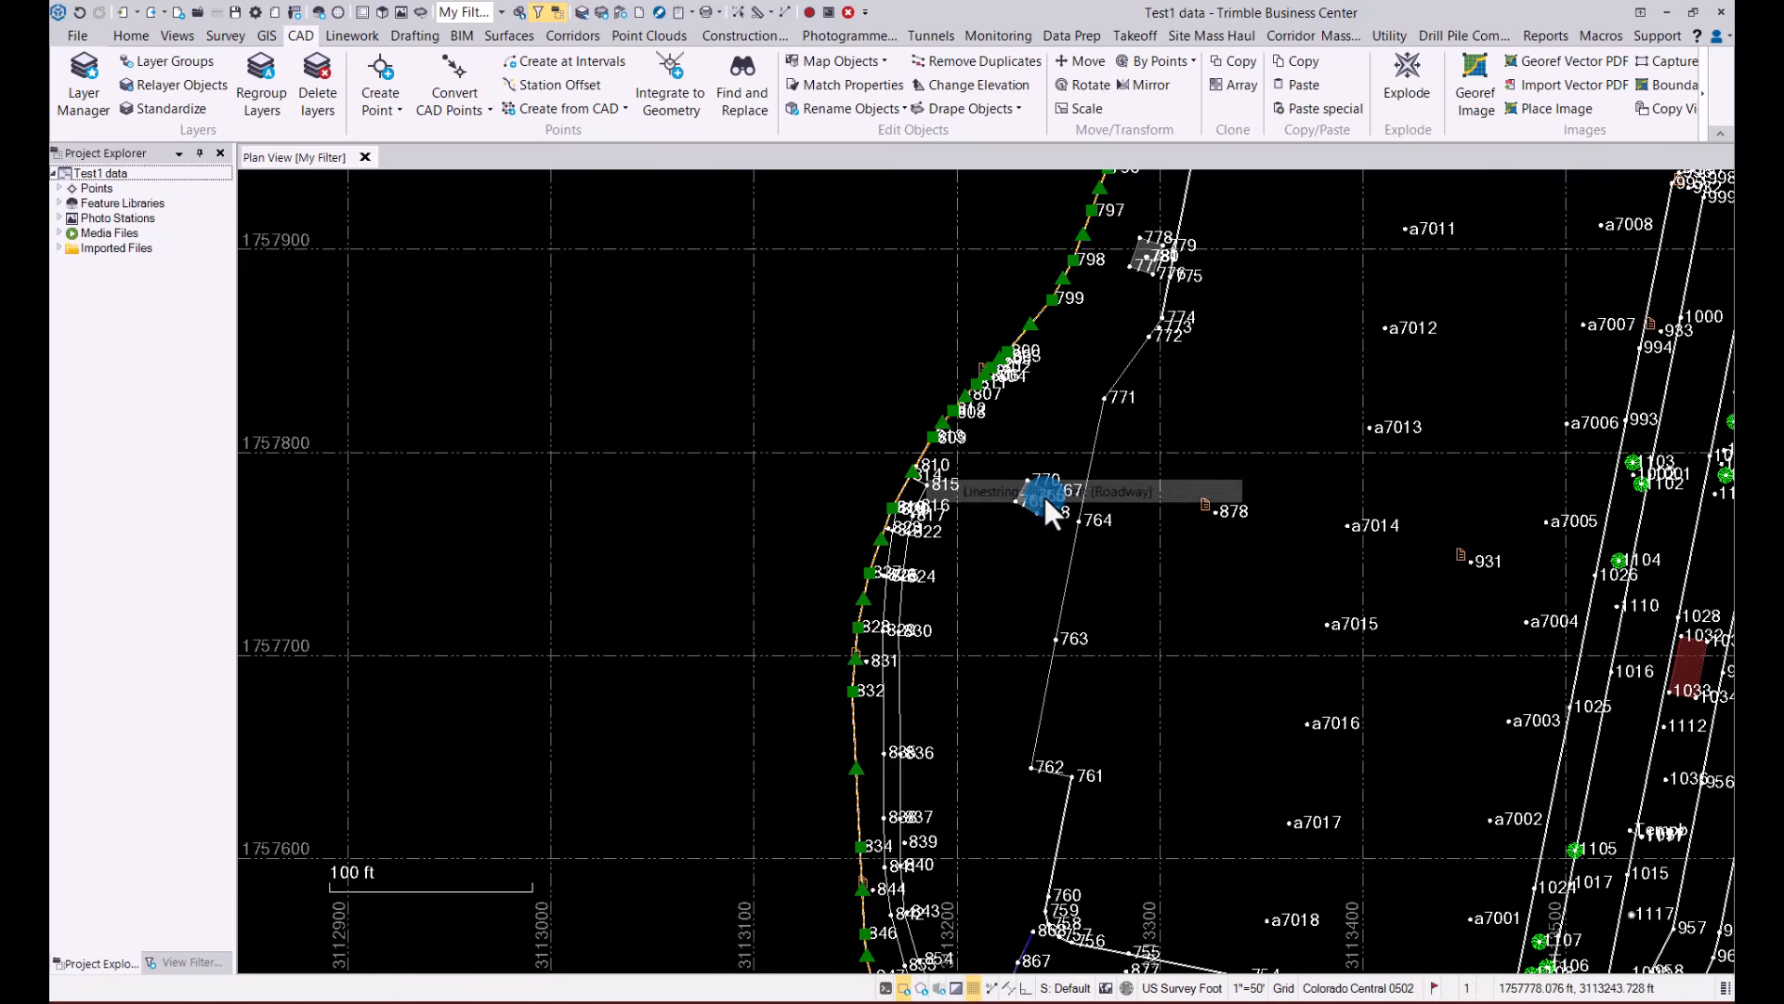
{"action": "left_click", "coordinate": [1089, 62]}
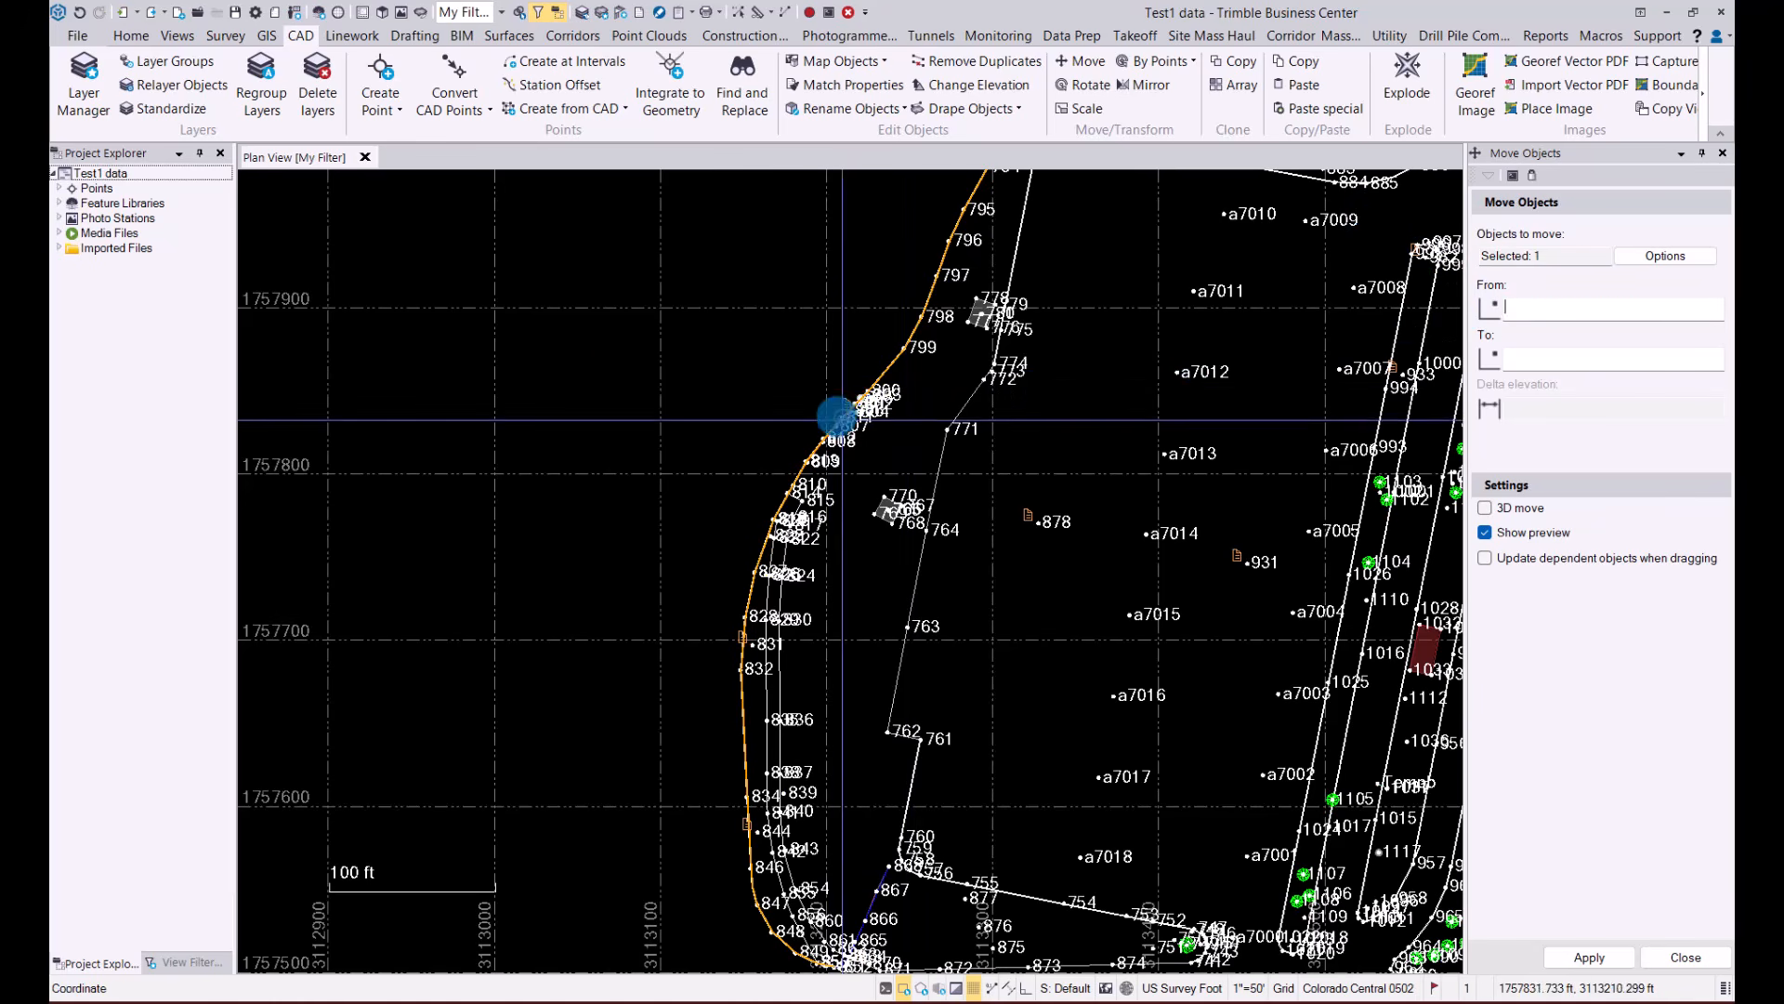
{"action": "left_click", "coordinate": [835, 408]}
{"action": "left_click", "coordinate": [650, 283]}
{"action": "scroll", "coordinate": [709, 386], "scroll_direction": "down", "scroll_amount": 3}
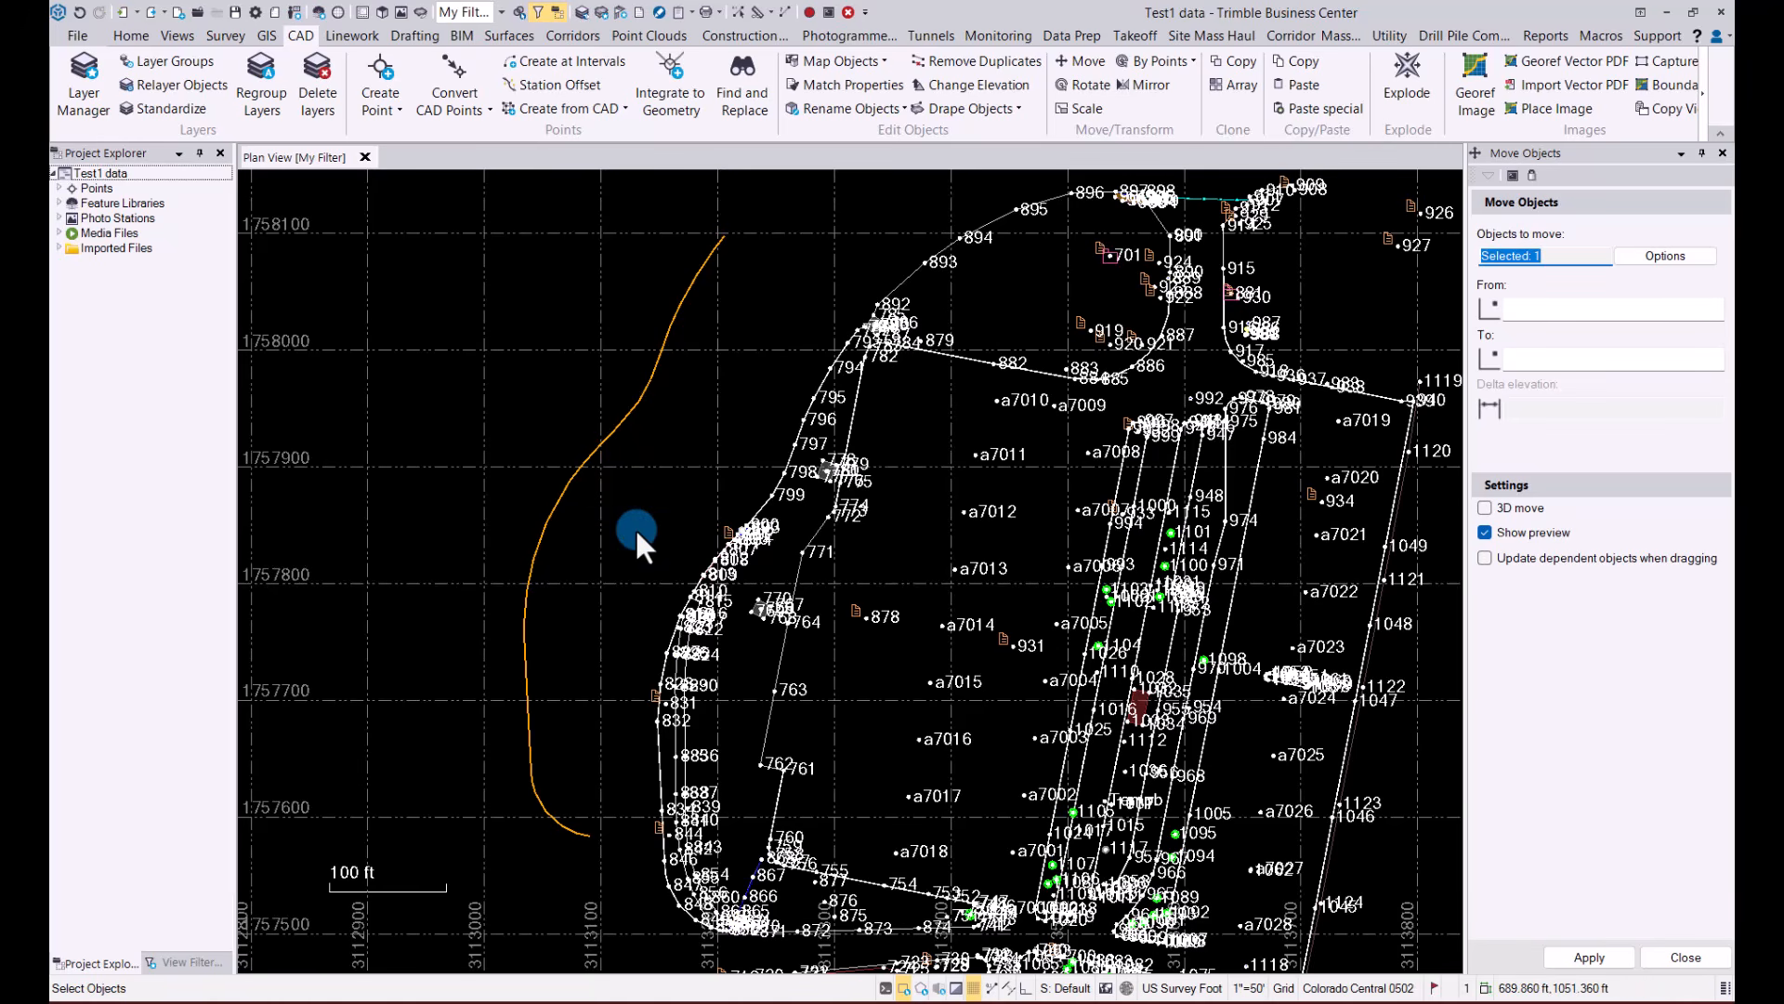
{"action": "left_click", "coordinate": [1723, 155]}
{"action": "left_click", "coordinate": [786, 483]}
{"action": "scroll", "coordinate": [788, 483], "scroll_direction": "down", "scroll_amount": 2}
{"action": "middle_click_drag", "start_coordinate": [808, 447], "coordinate": [760, 504]}
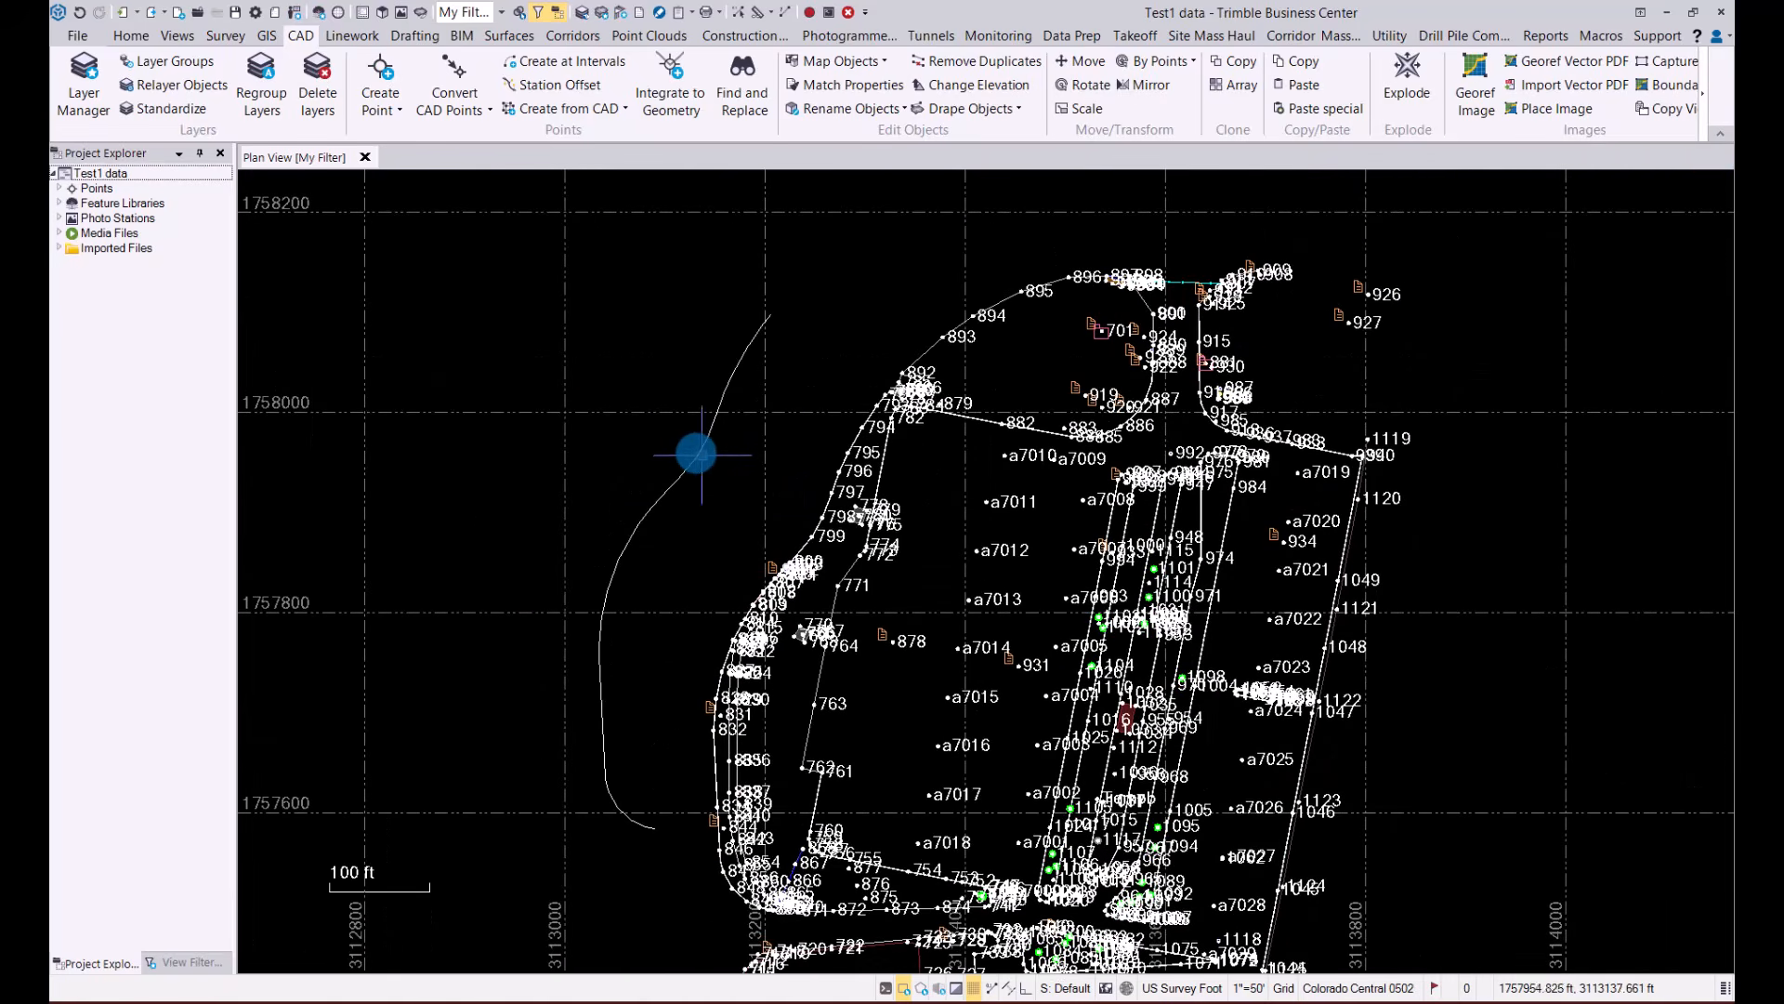
Delete the copied roadway linestring from the empty area west of the site in the plan view
{"action": "left_click", "coordinate": [696, 452]}
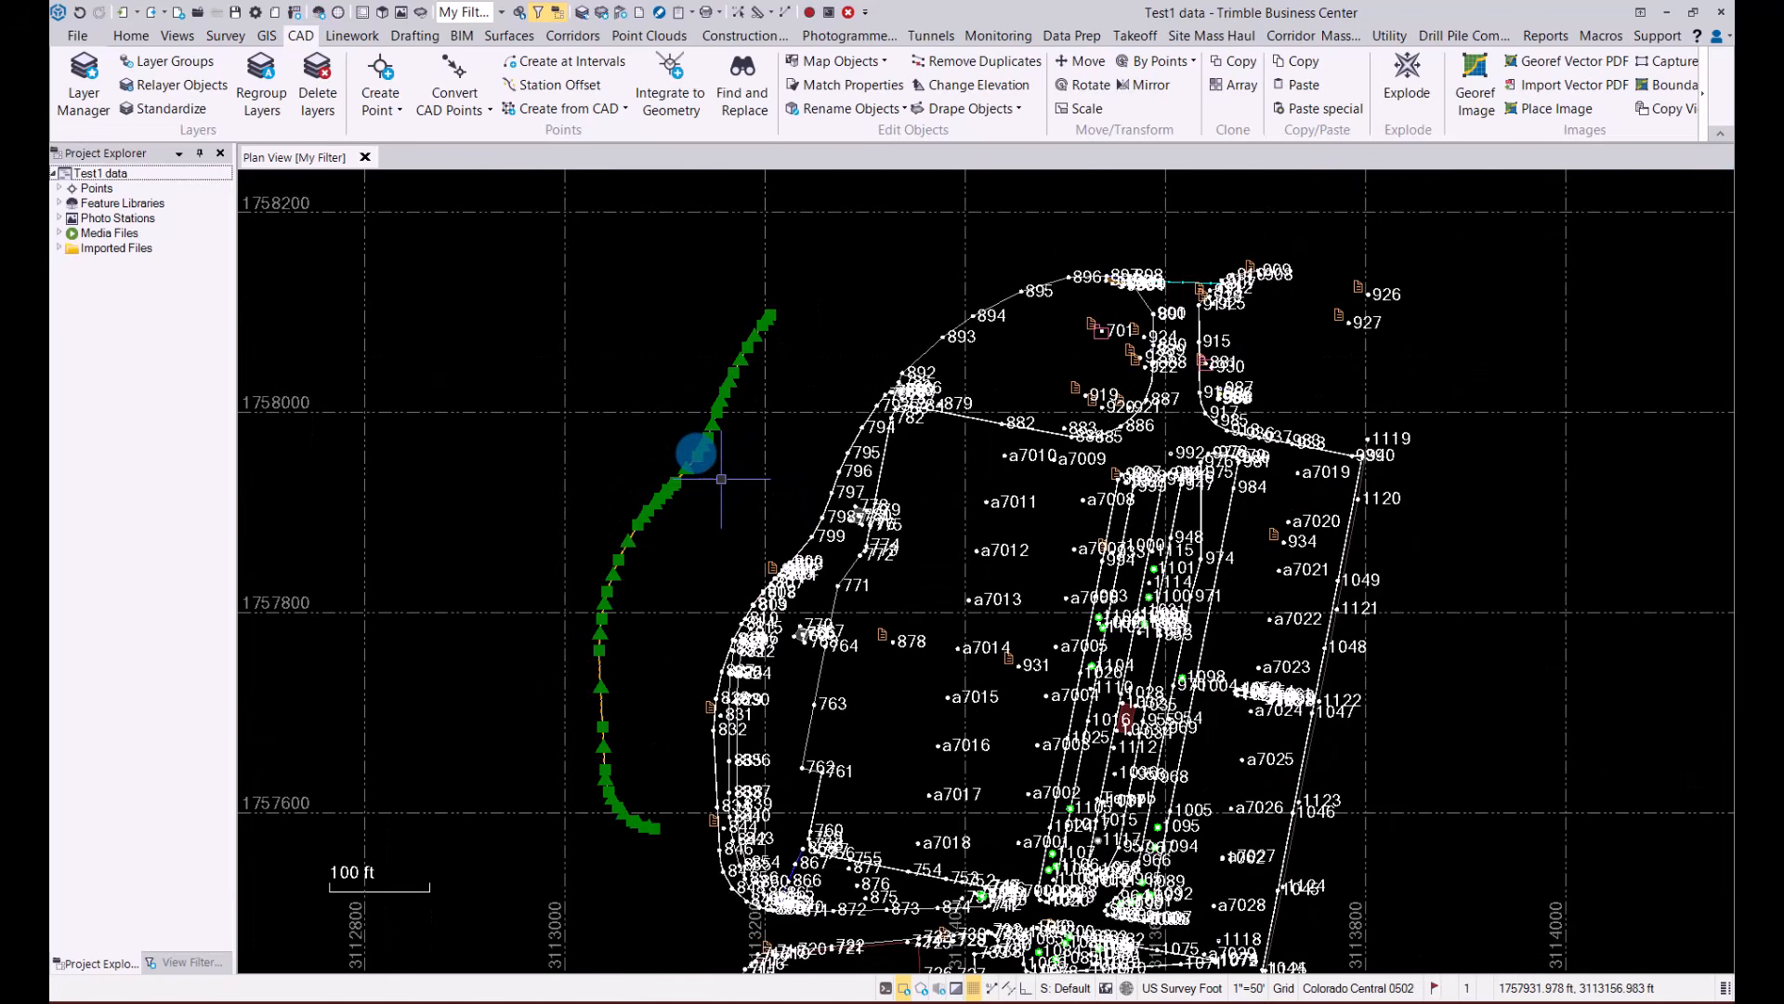
{"action": "key", "text": "Delete"}
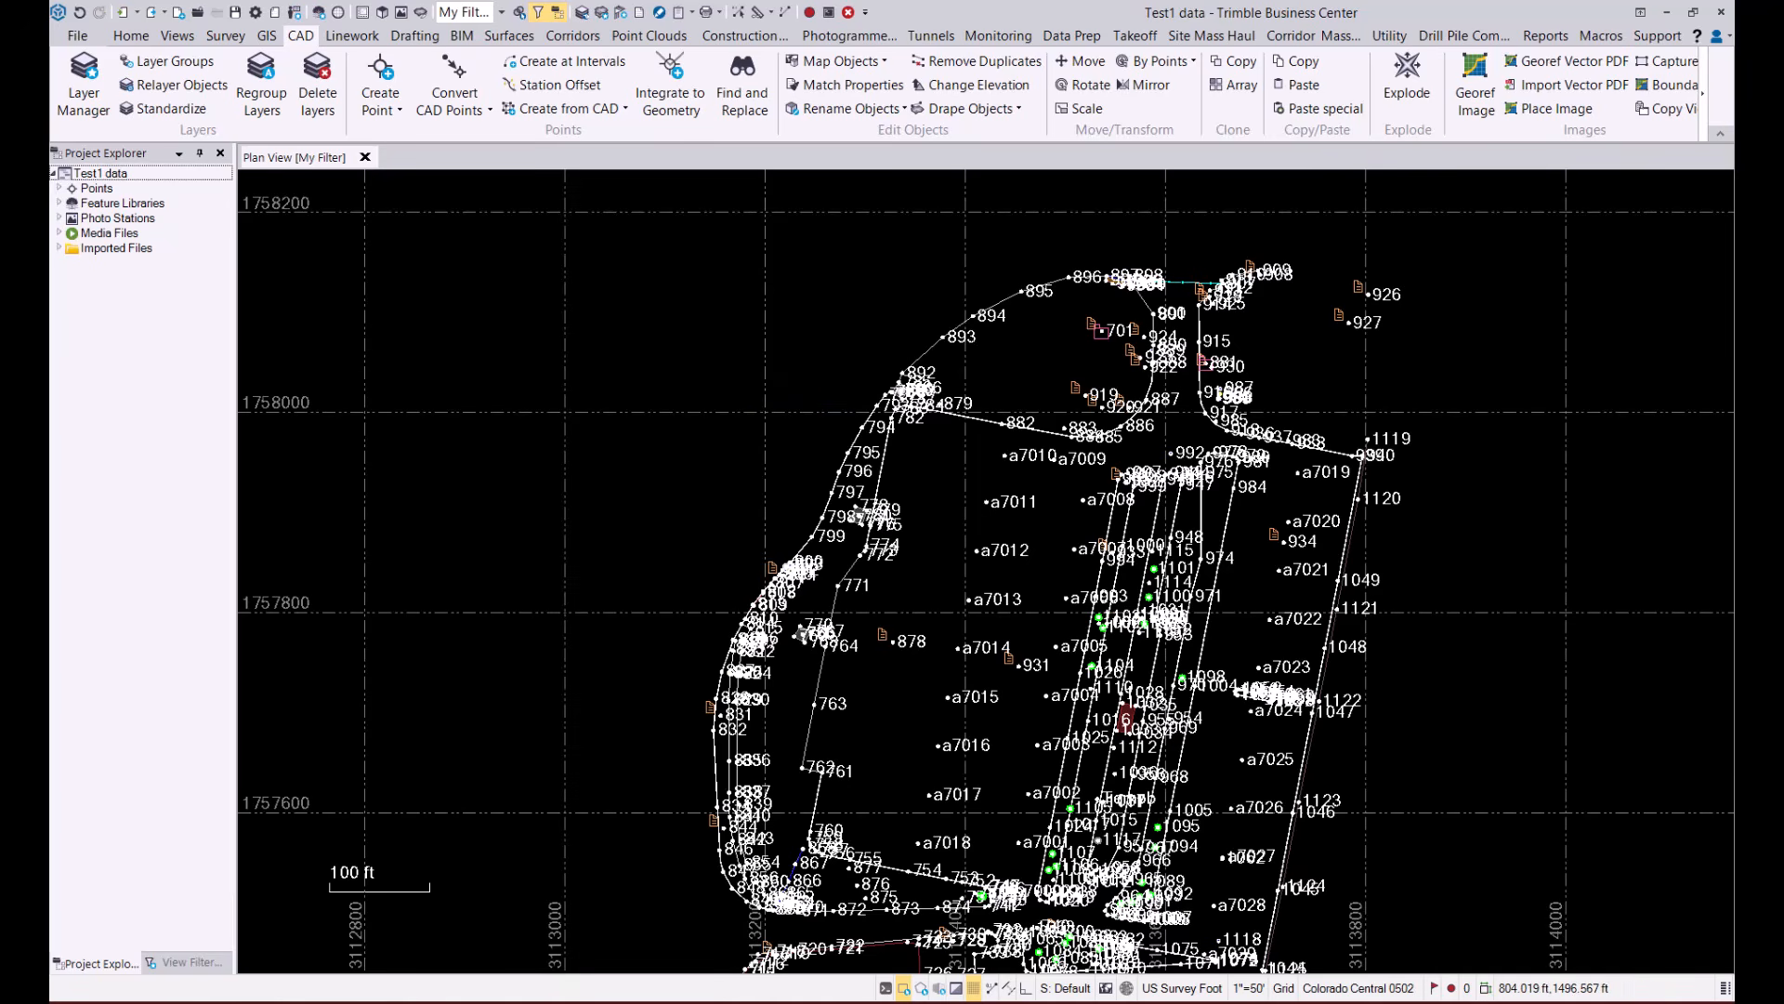
{"action": "left_click", "coordinate": [993, 531]}
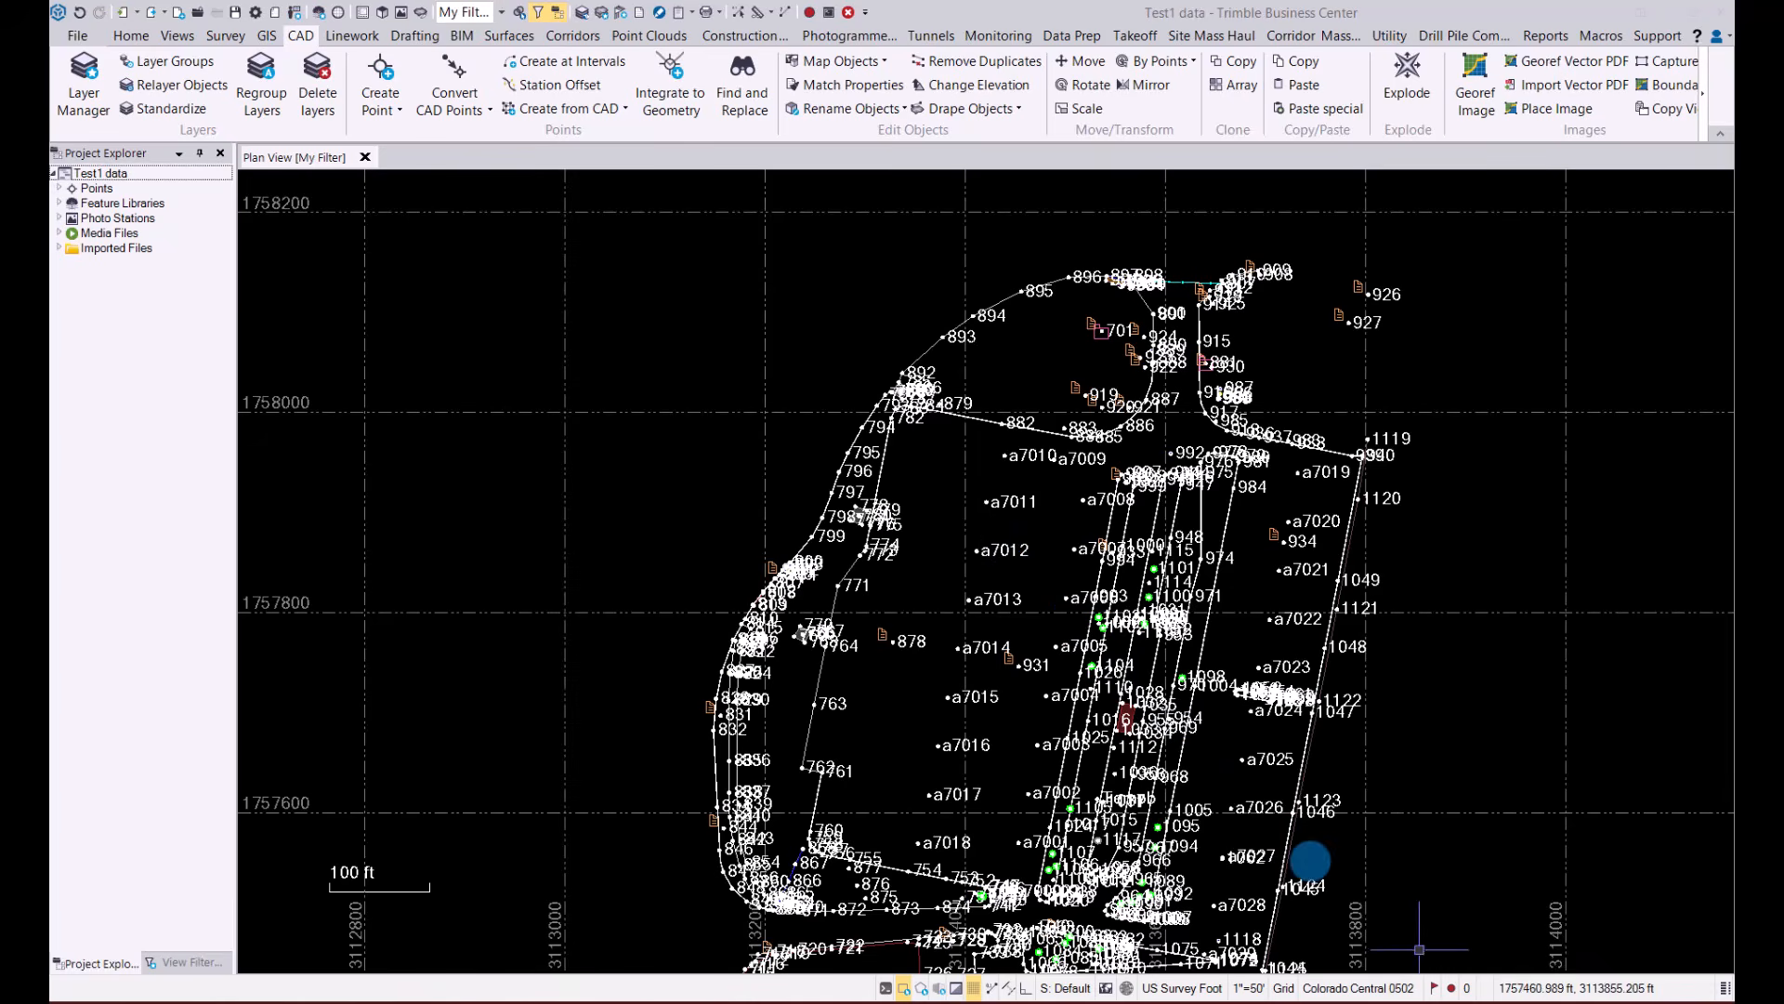
Open the list of project flags and look at the category choices for the first JEFFCO AZ MK flag
{"action": "left_click", "coordinate": [1434, 988]}
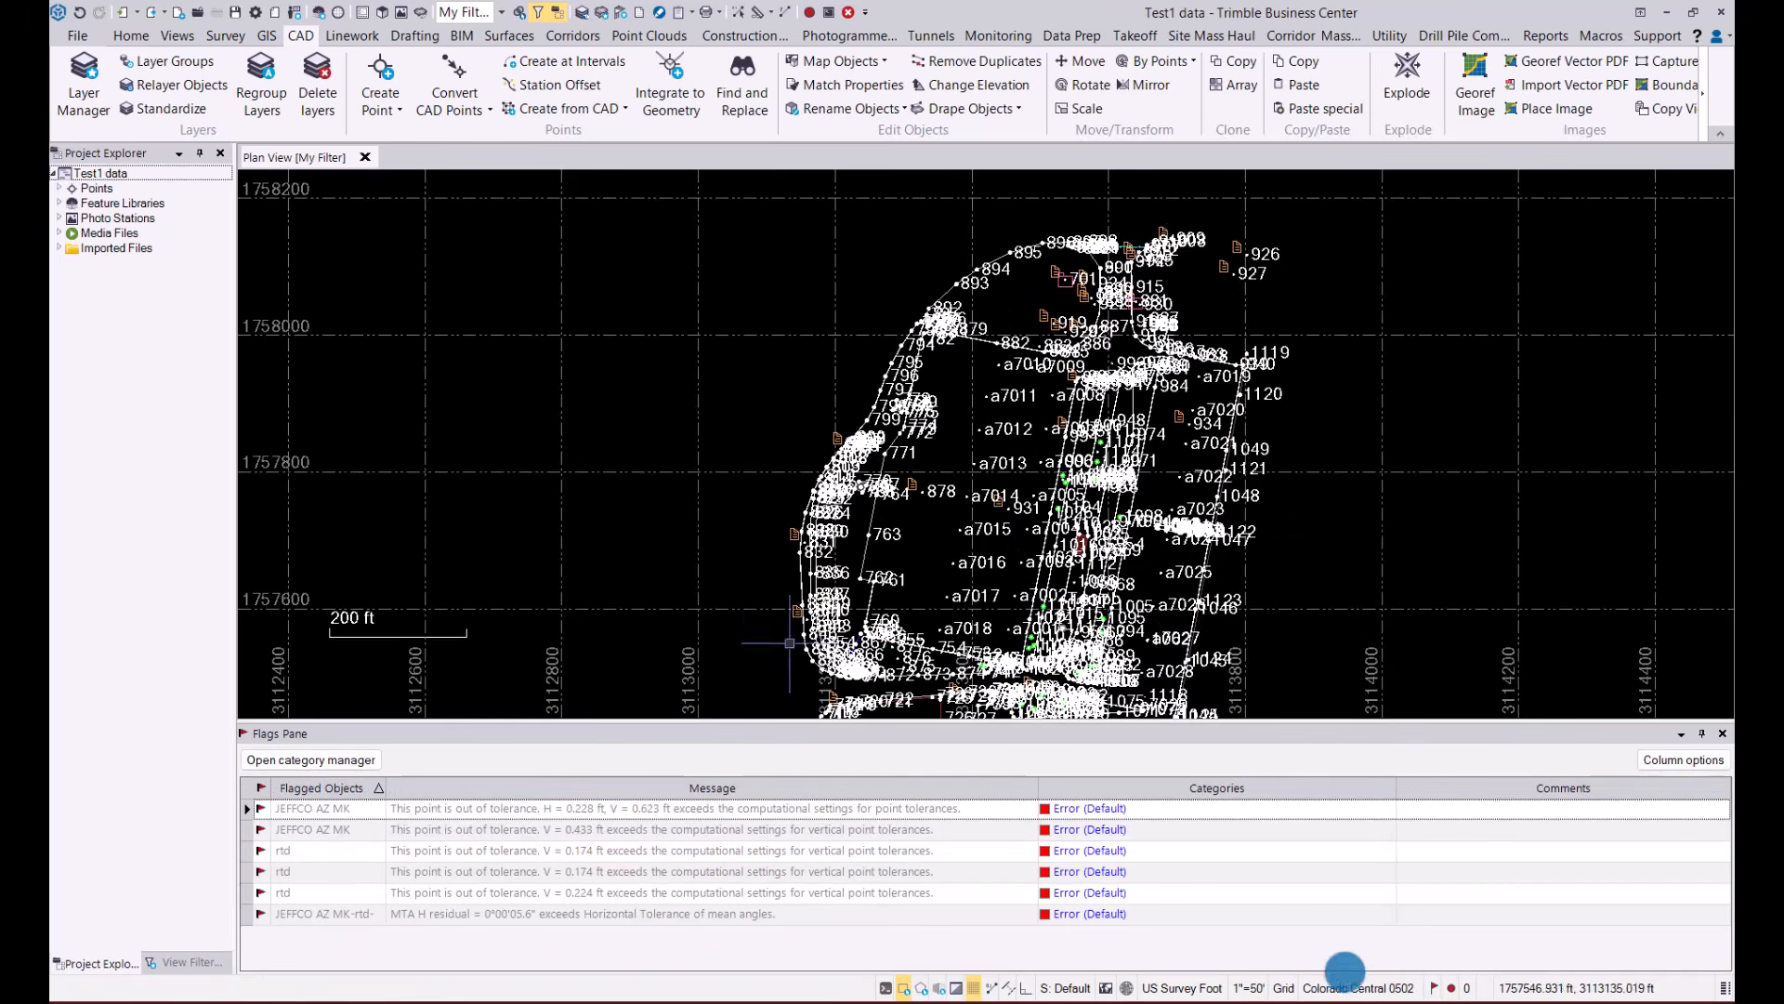
{"action": "left_click", "coordinate": [434, 810]}
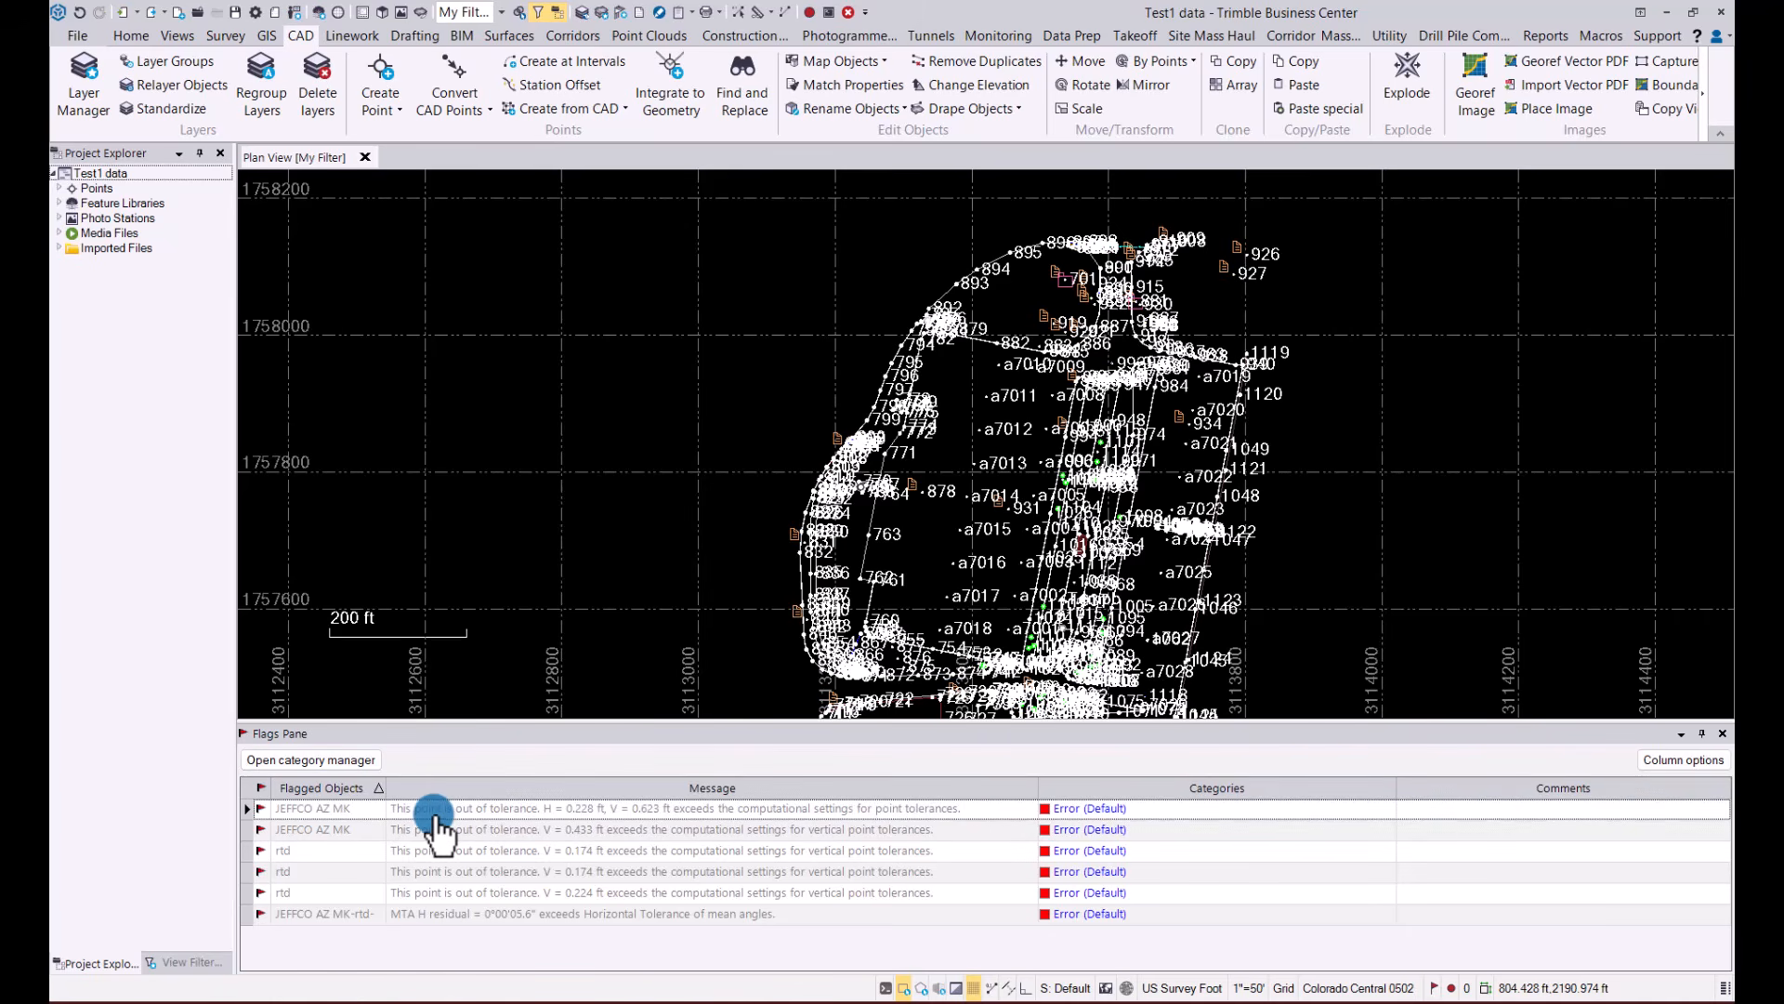
{"action": "left_click", "coordinate": [1385, 808]}
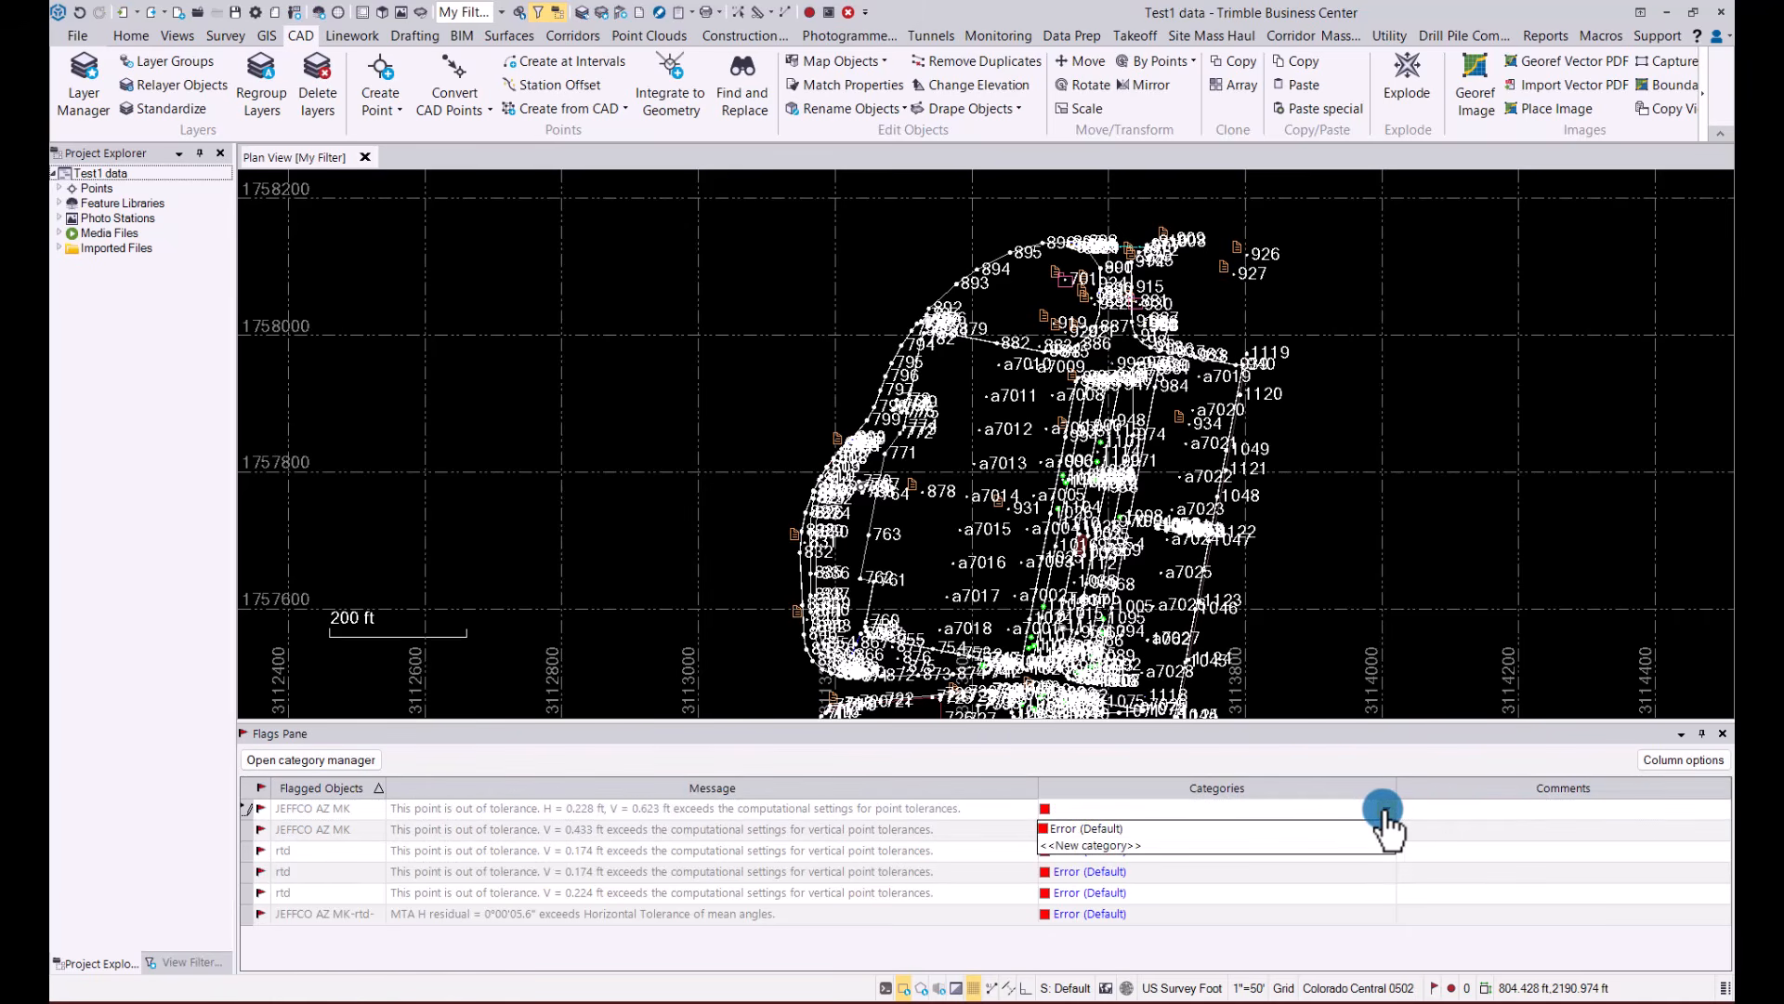
{"action": "left_click", "coordinate": [1384, 809]}
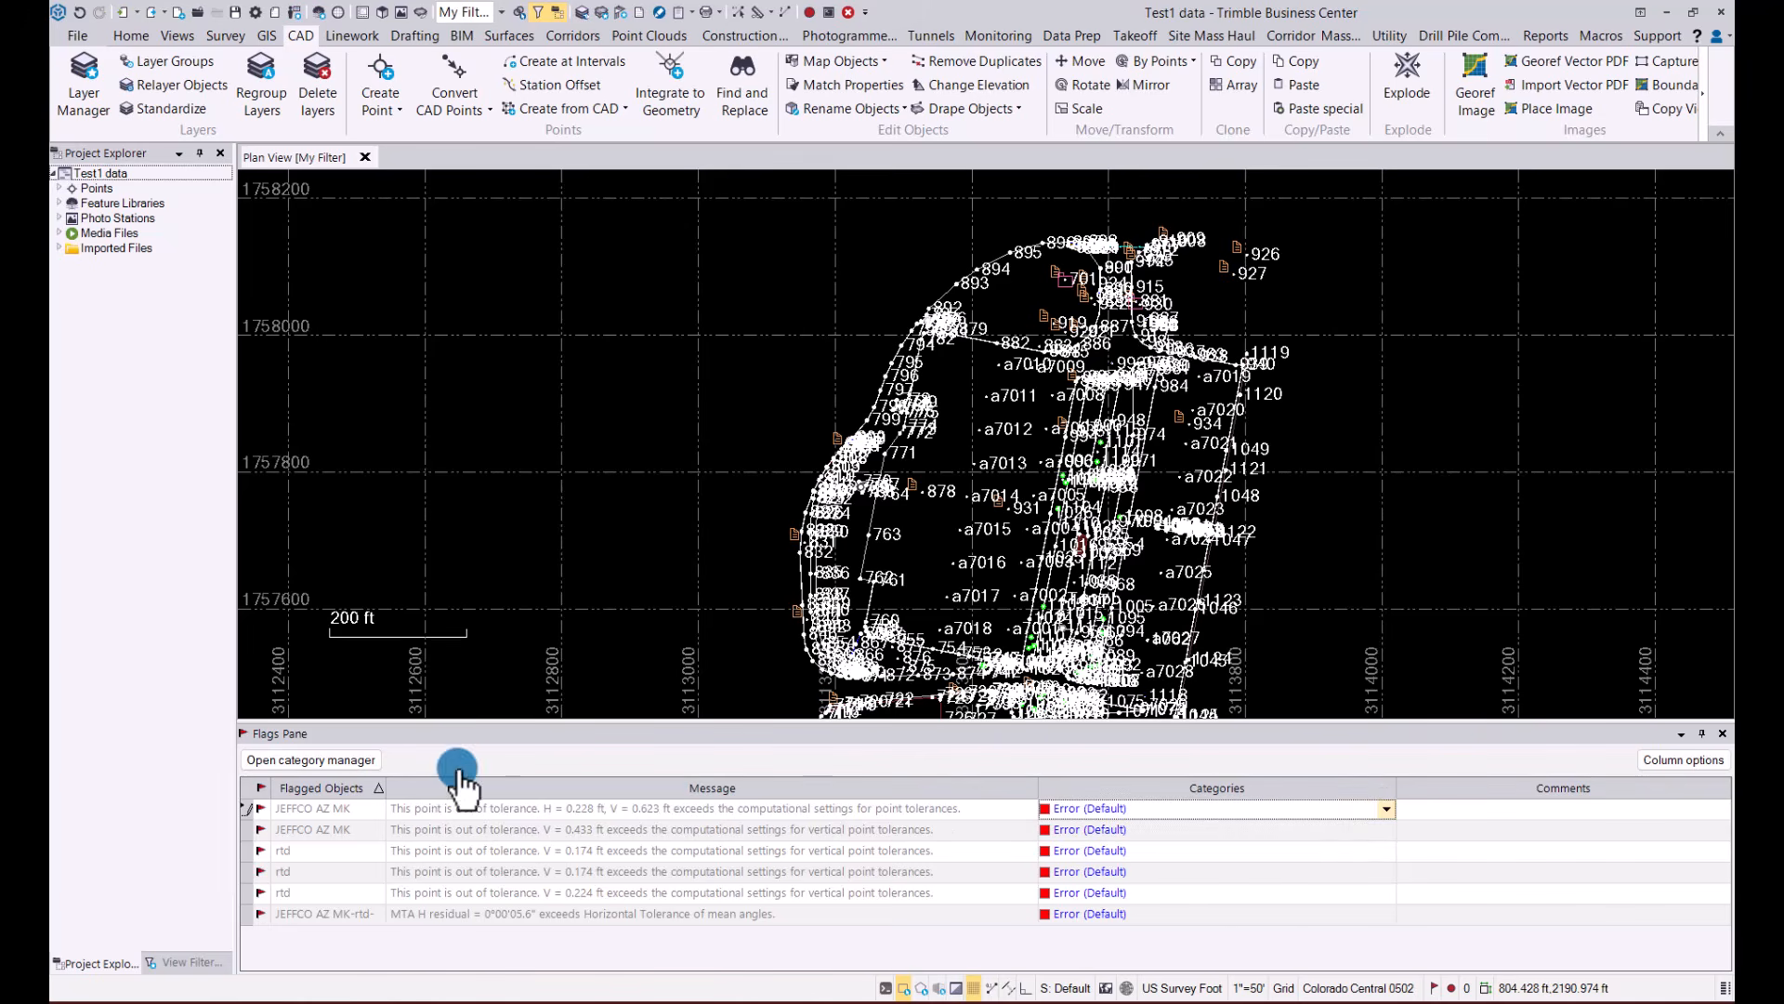
Create a new flag category named Bad with the Amber color and the Warning type, and close the category manager
{"action": "left_click", "coordinate": [326, 762]}
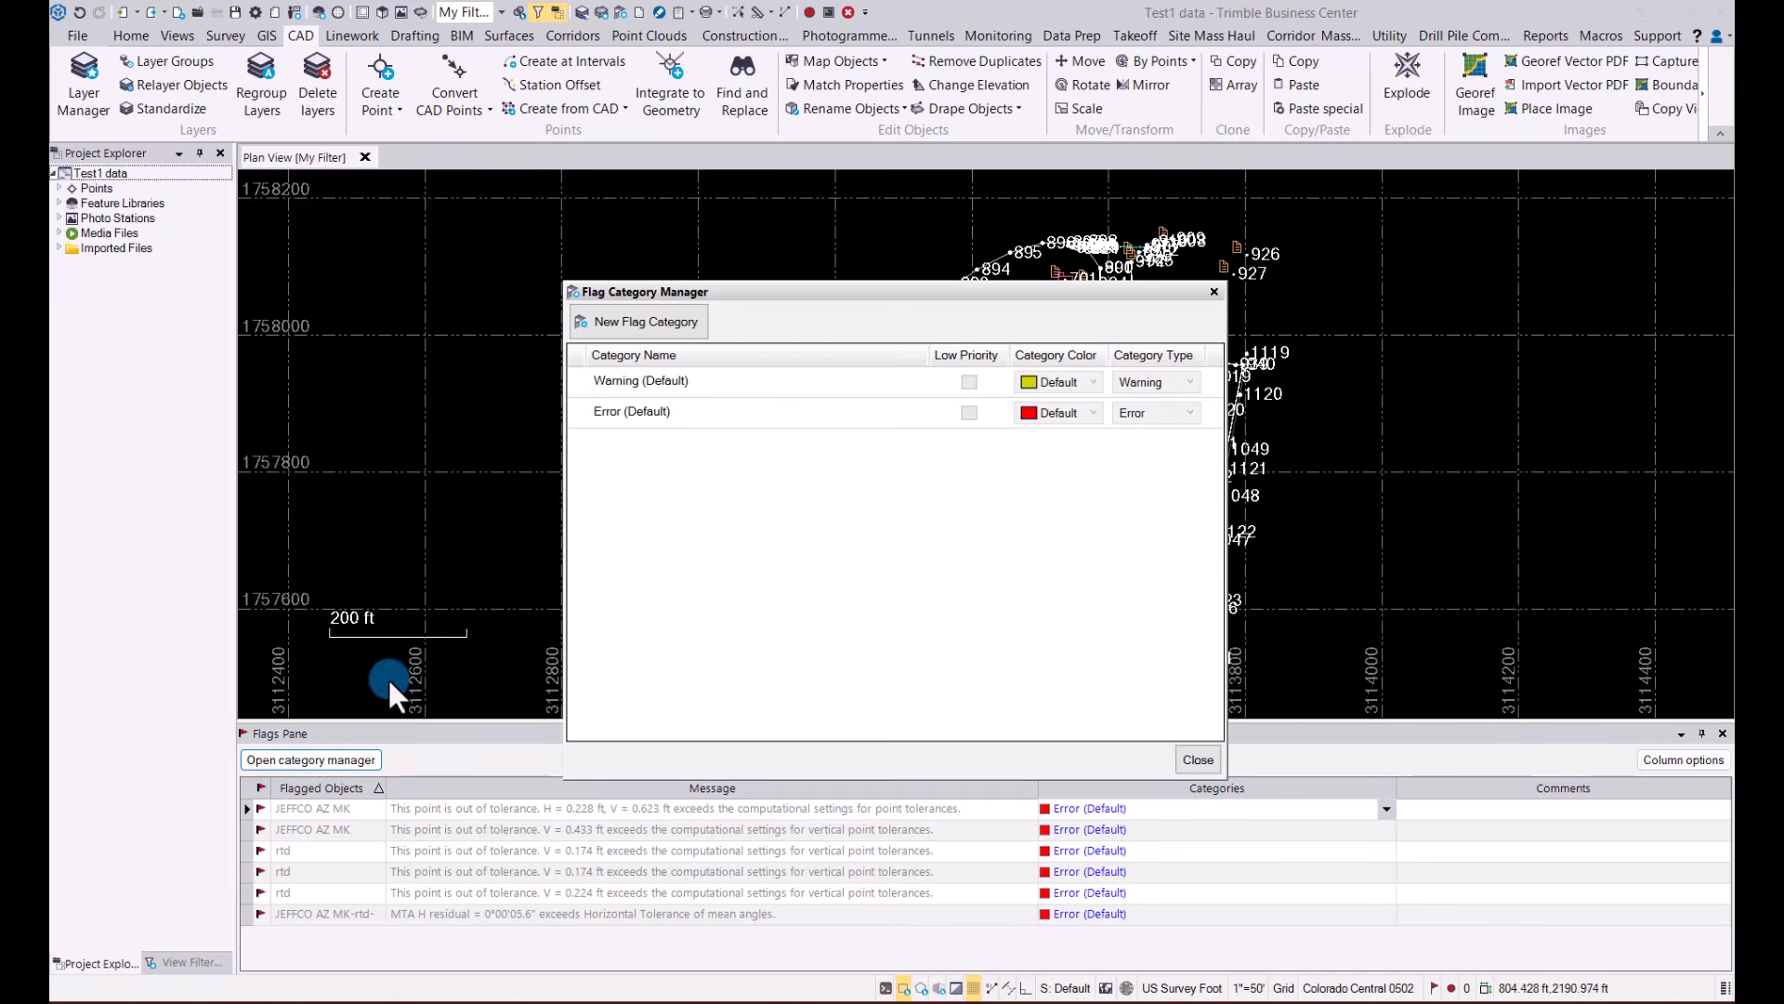
{"action": "left_click", "coordinate": [657, 323]}
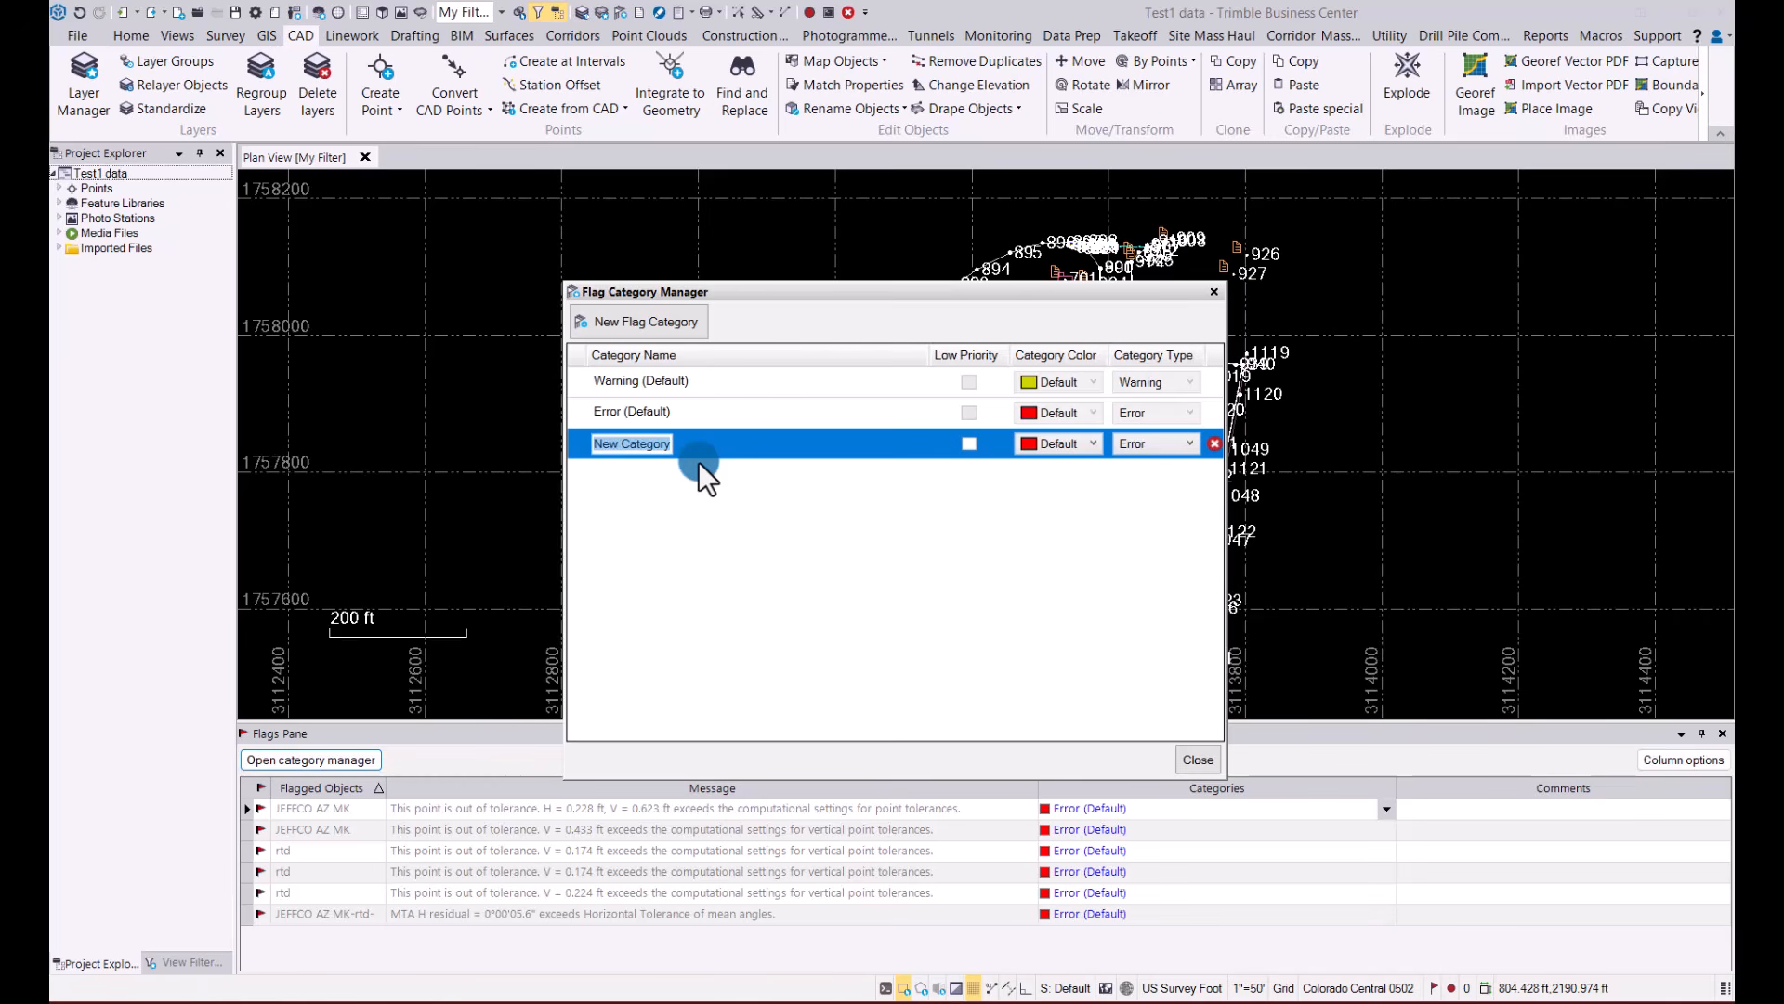
{"action": "type", "text": "Bad"}
{"action": "left_click", "coordinate": [706, 630]}
{"action": "left_click", "coordinate": [1069, 448]}
{"action": "left_click", "coordinate": [1056, 482]}
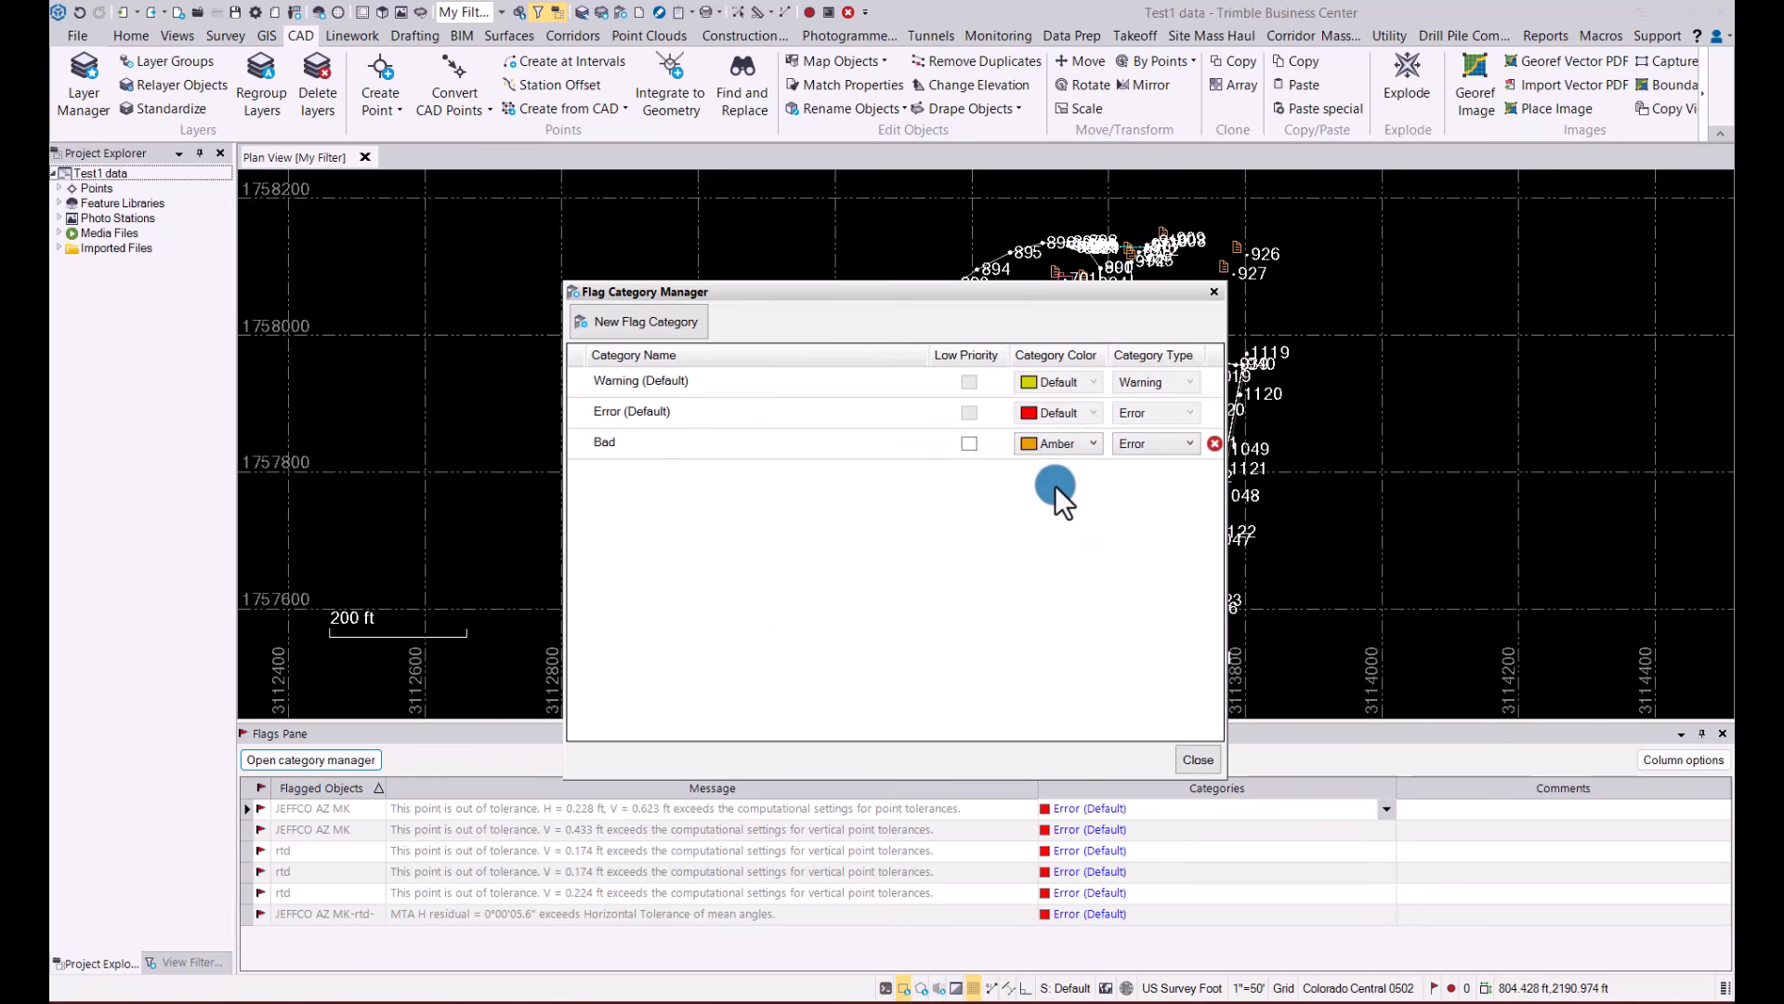
{"action": "left_click", "coordinate": [1178, 446]}
{"action": "left_click", "coordinate": [1197, 760]}
Review the column options and the flagged messages in the flags list
{"action": "left_click", "coordinate": [1680, 761]}
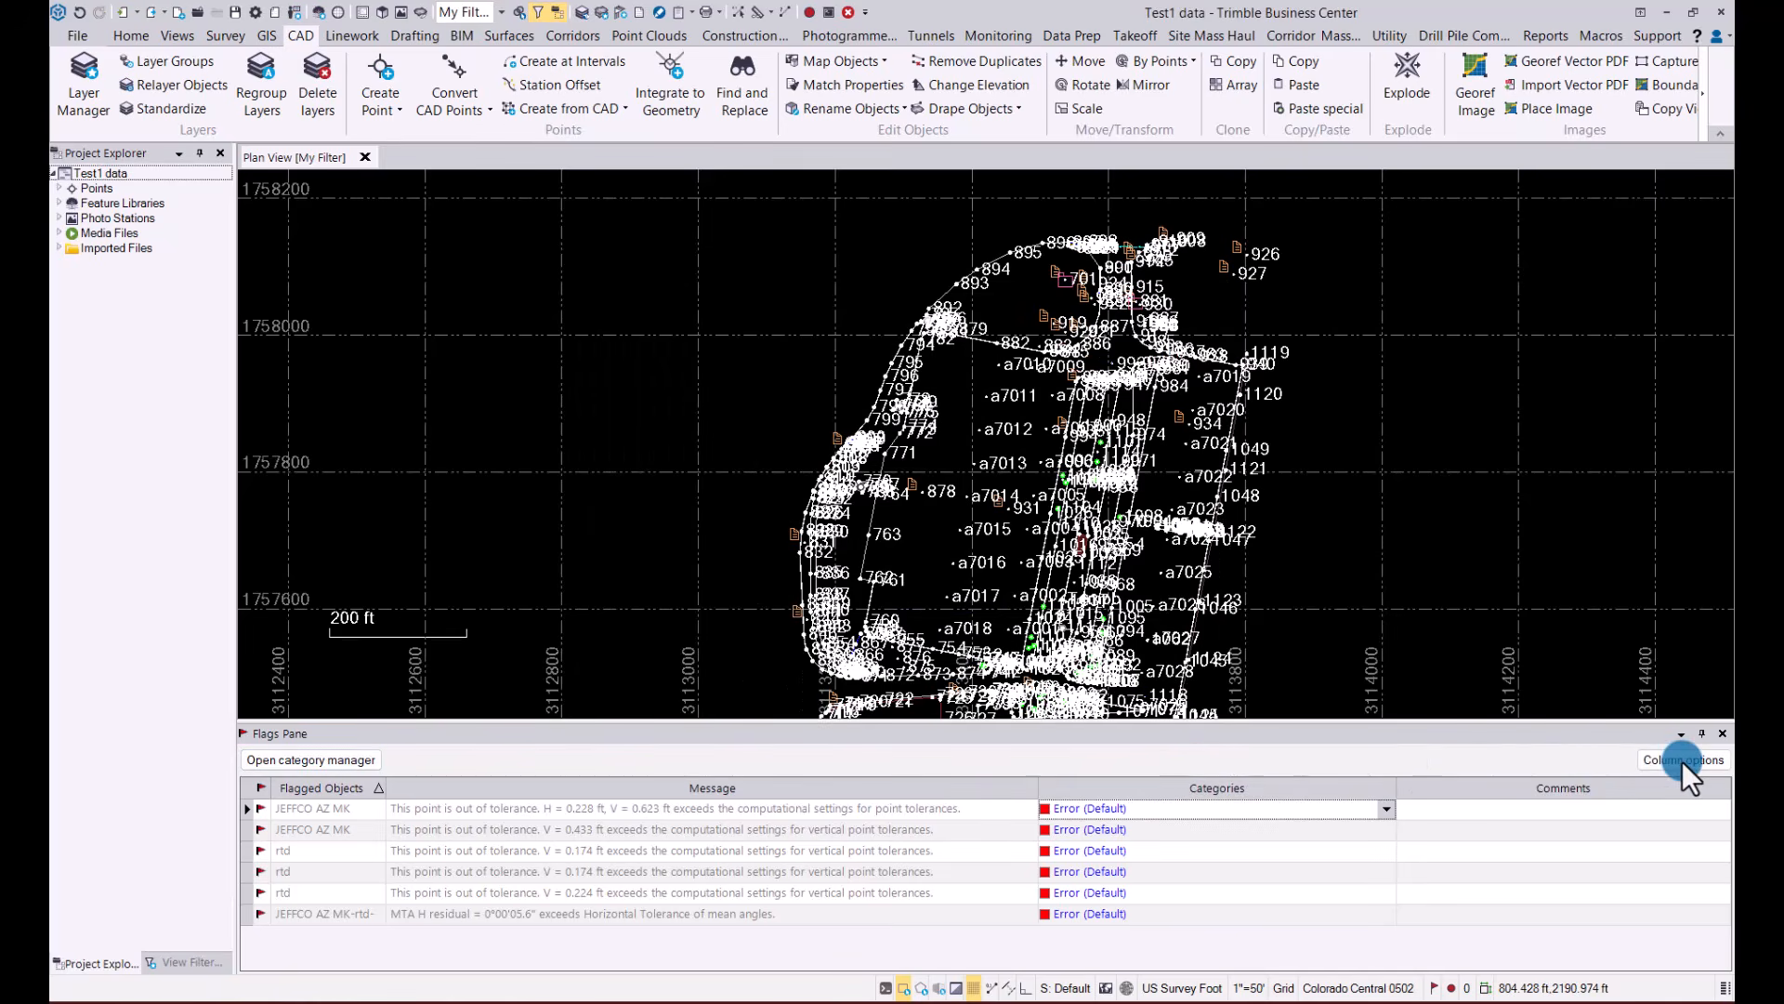
{"action": "left_click", "coordinate": [1597, 758]}
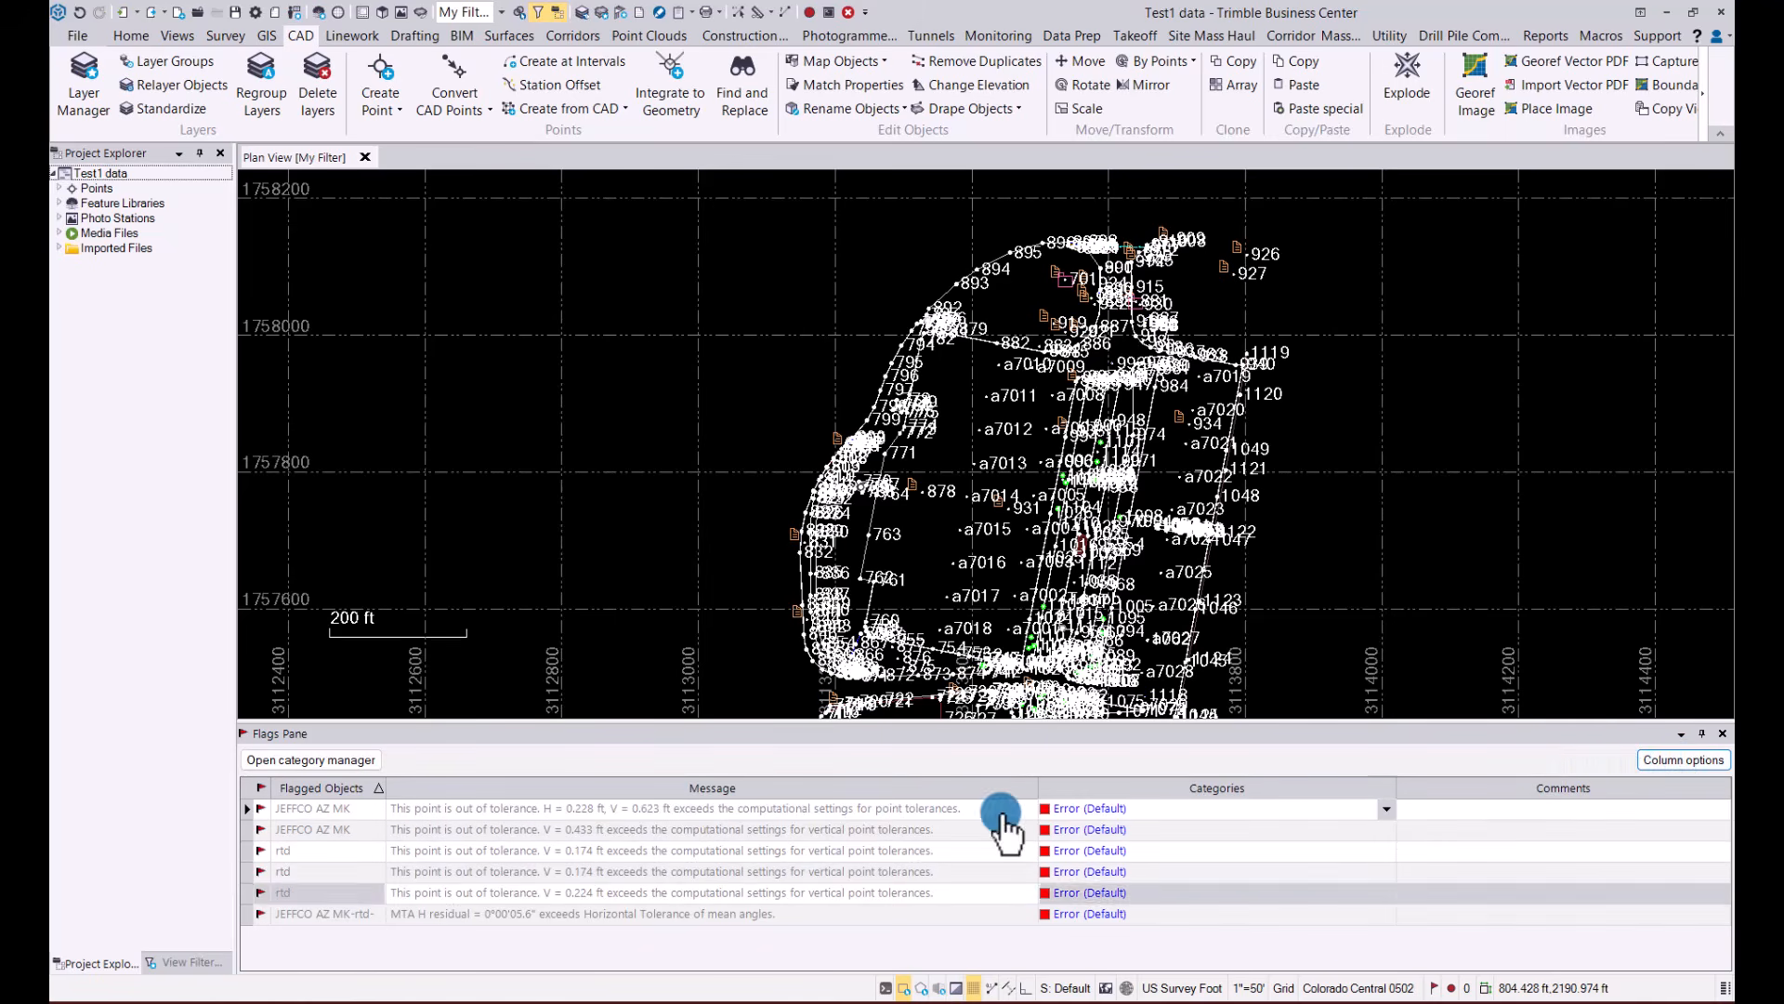
{"action": "left_click", "coordinate": [673, 837]}
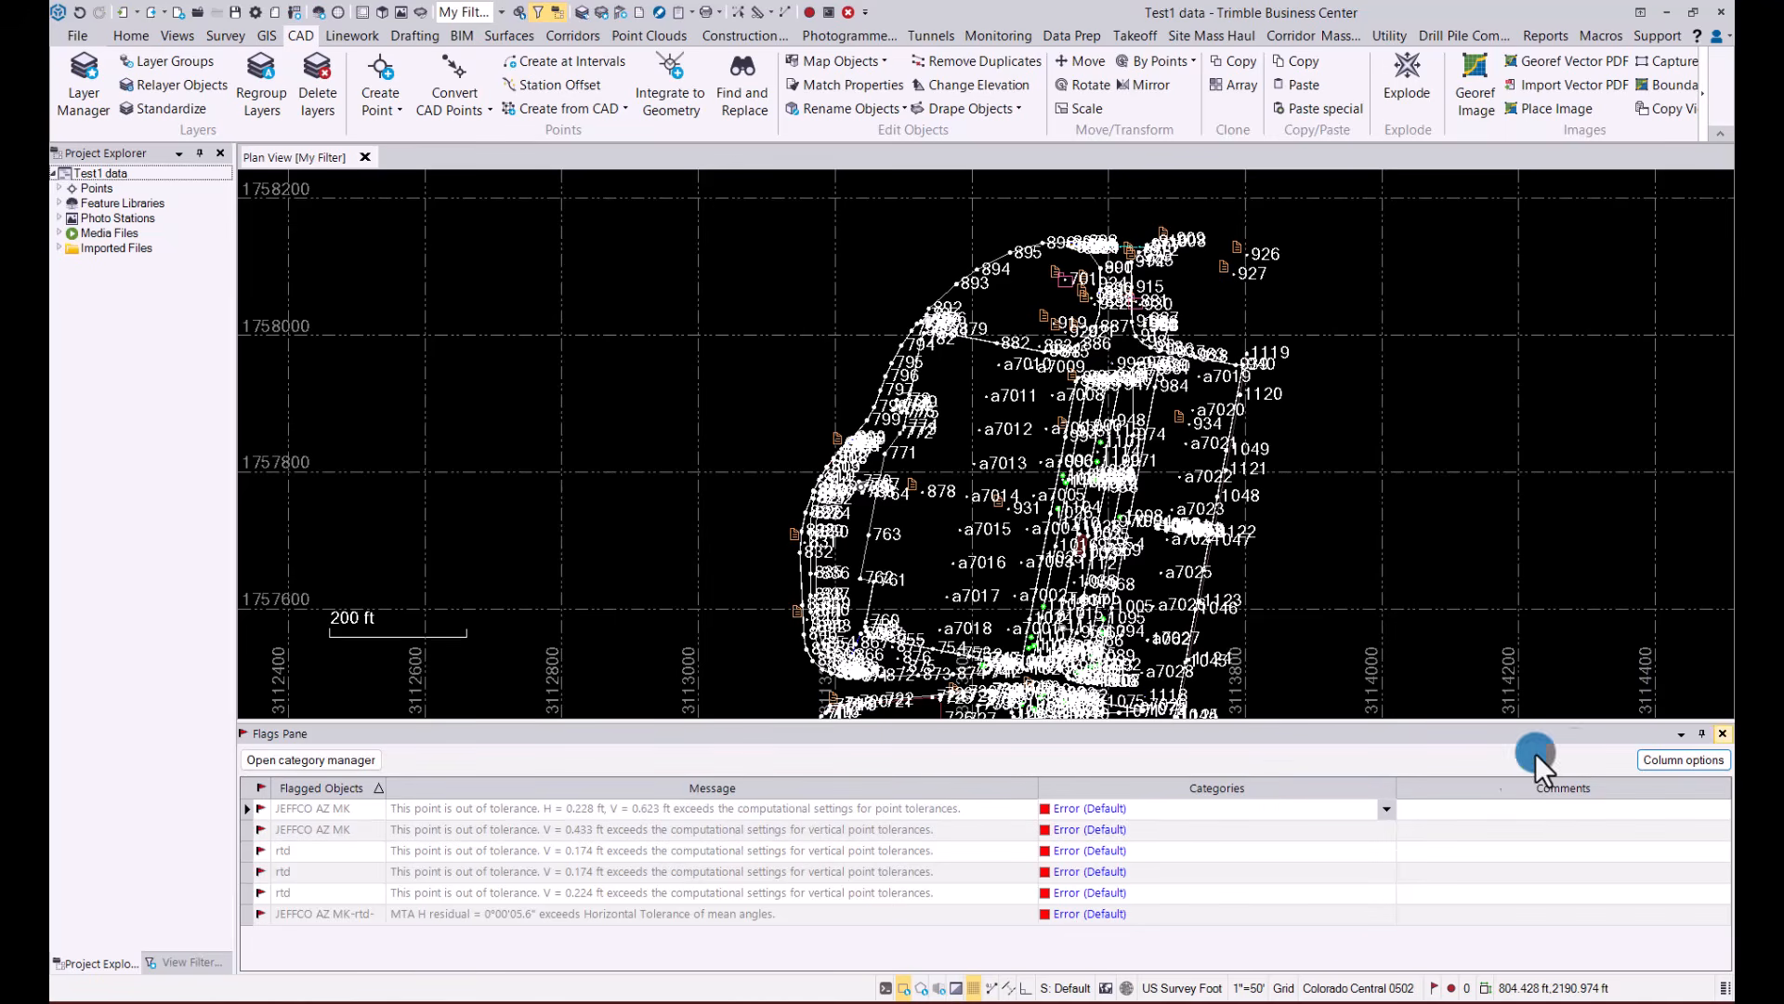
Close the Flags Pane and bring up the View Filter Manager
{"action": "left_click", "coordinate": [1724, 733]}
{"action": "scroll", "coordinate": [846, 595], "scroll_direction": "up", "scroll_amount": 2}
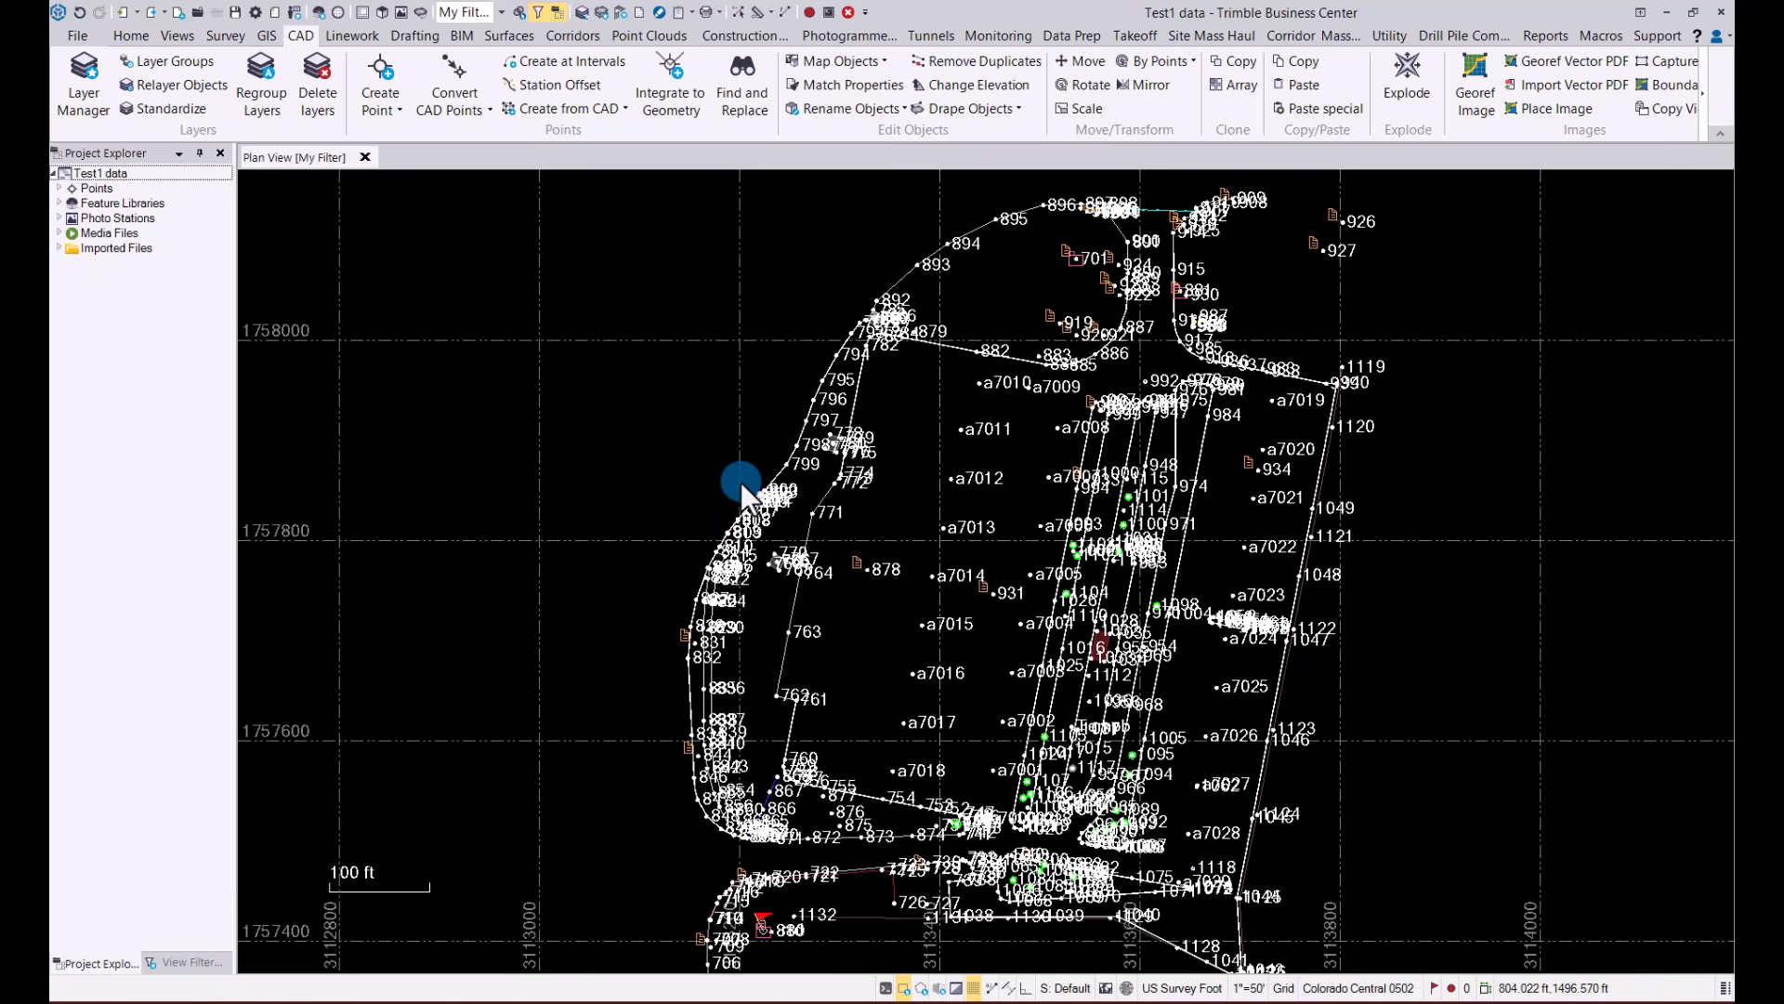
{"action": "left_click", "coordinate": [180, 964]}
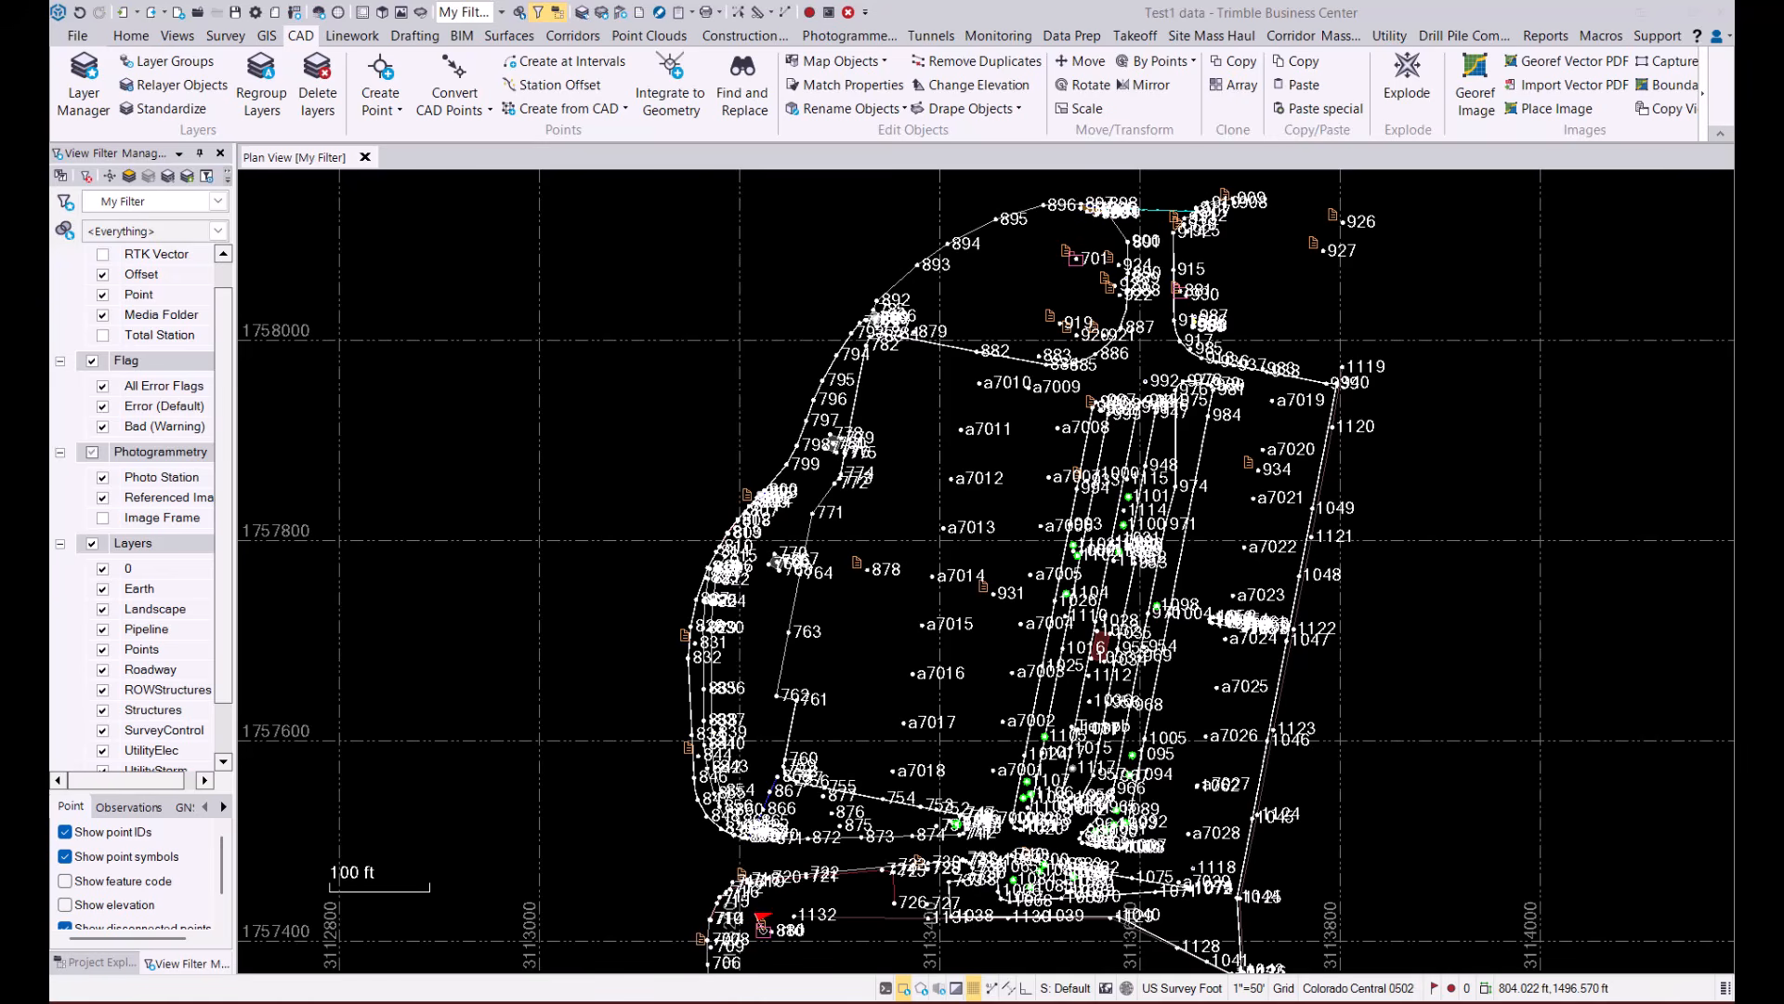
Switch to the TBC Assistant in the browser and ask it how points can be created at station offsets
{"action": "left_click", "coordinate": [1660, 36]}
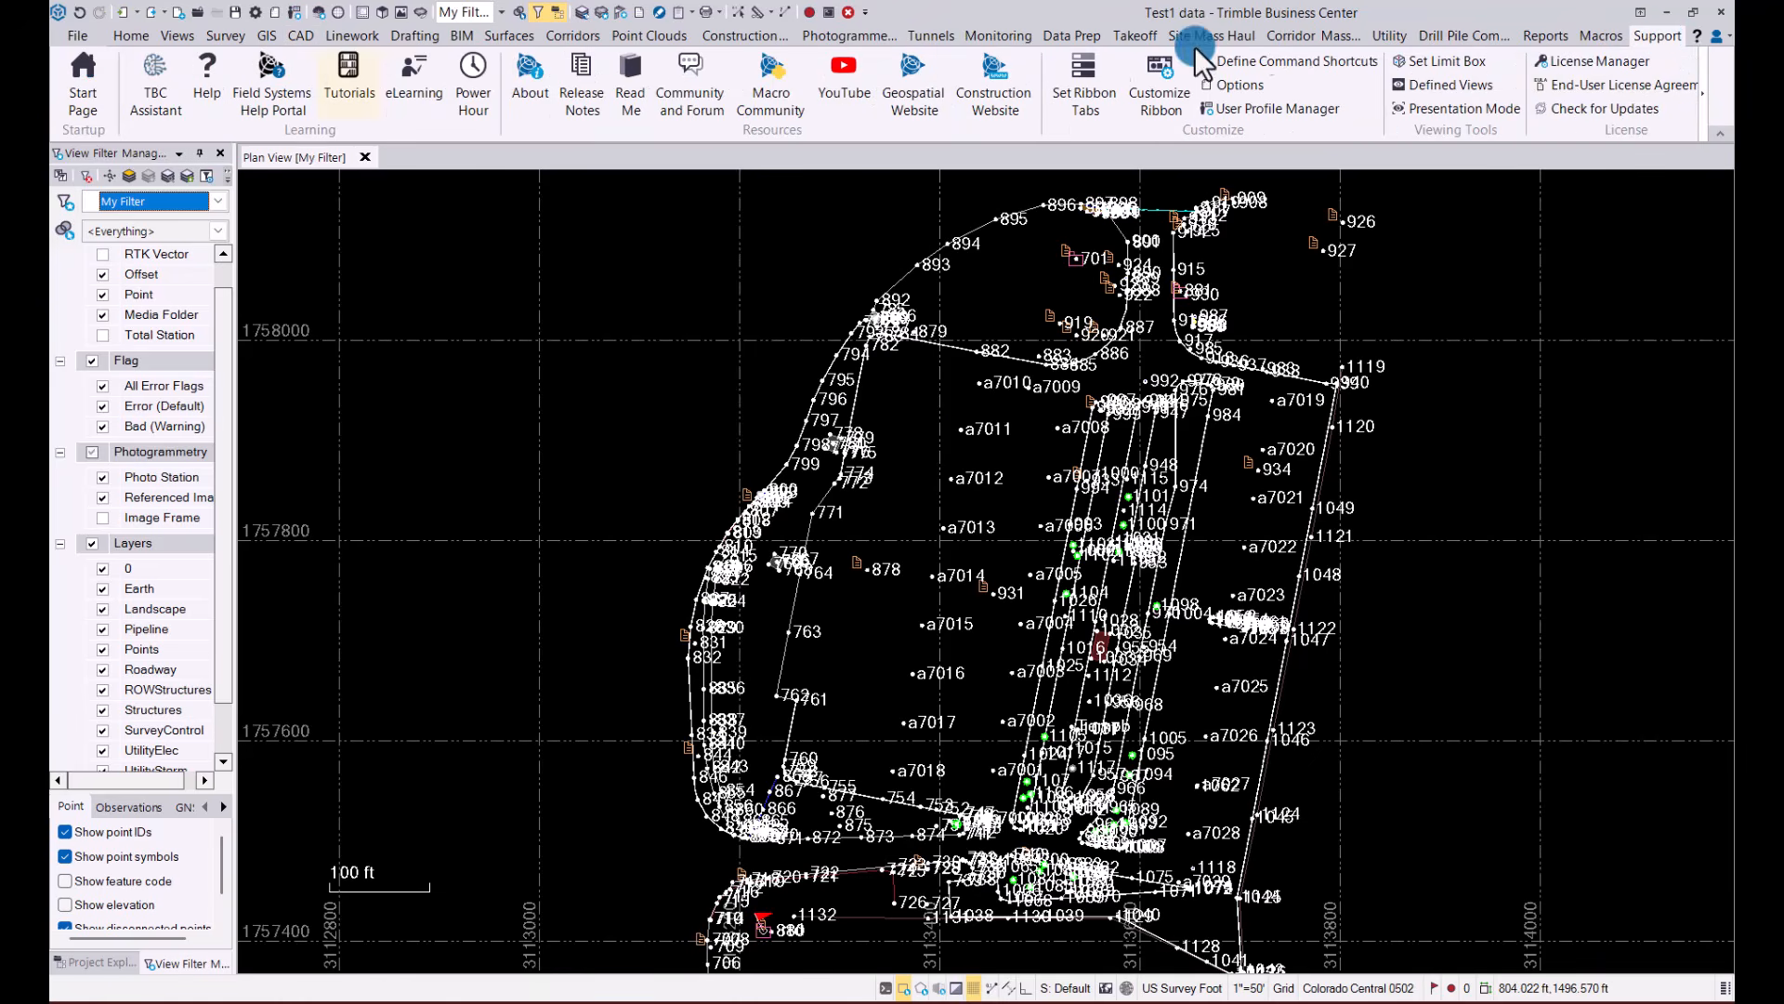
{"action": "left_click", "coordinate": [152, 70]}
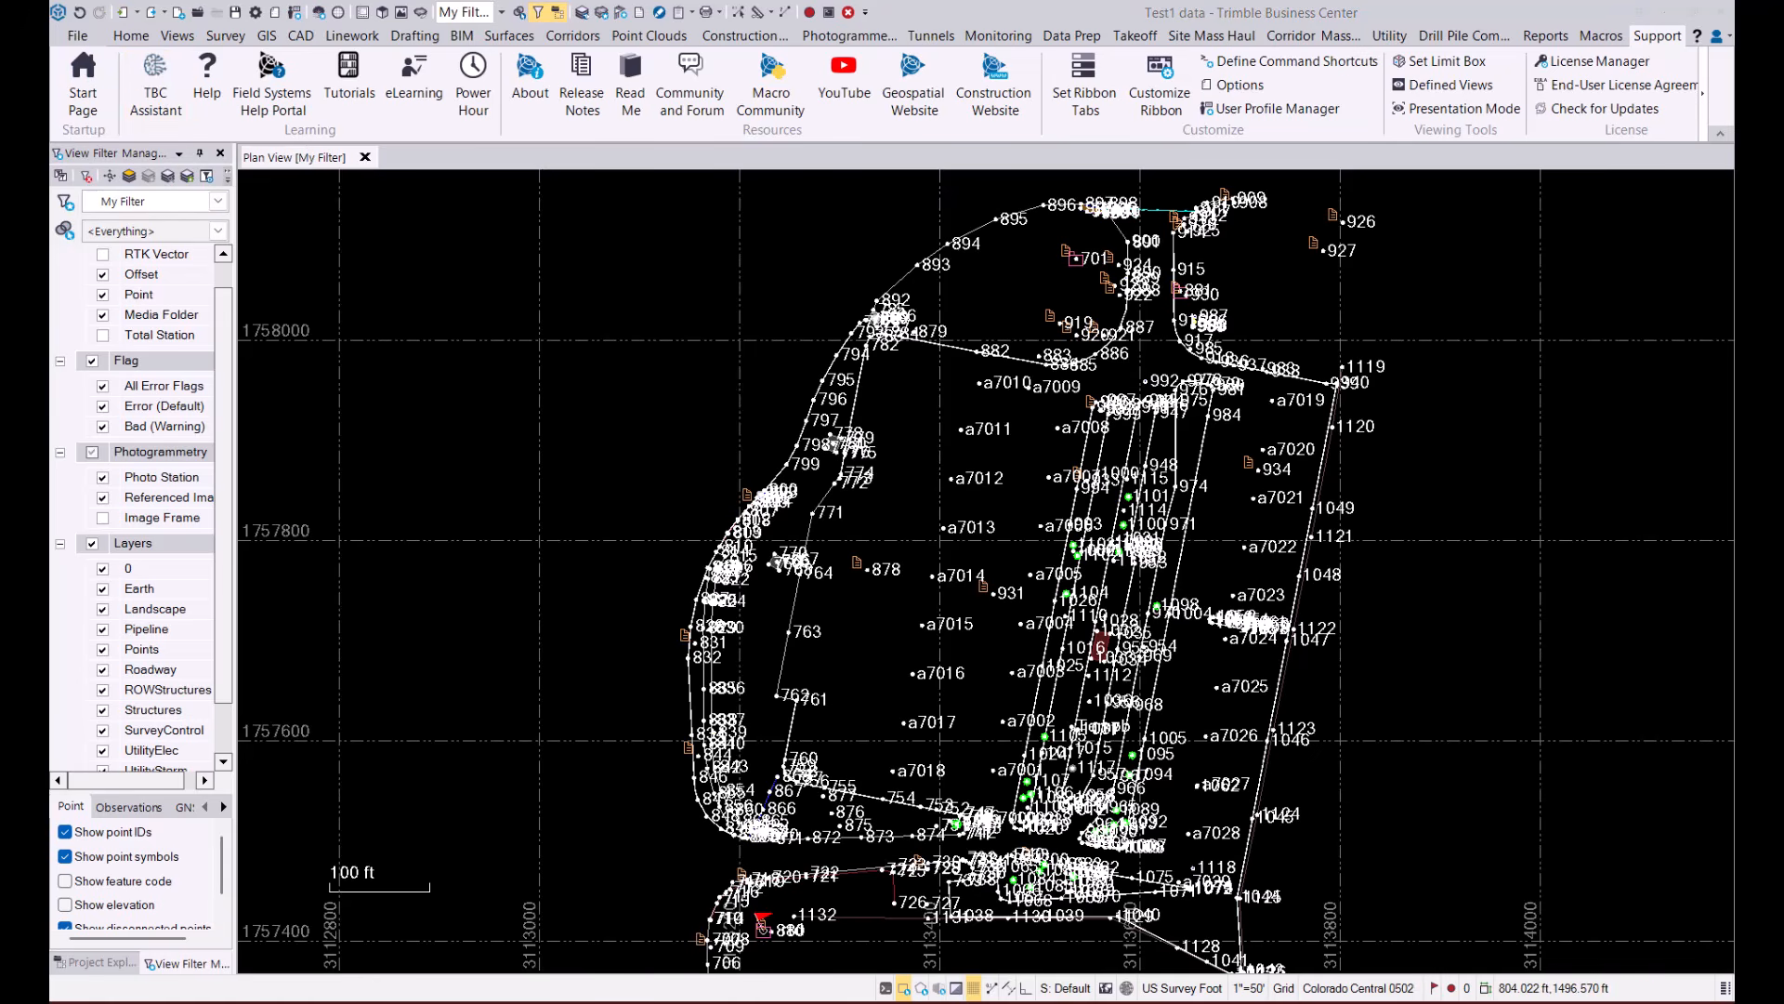
{"action": "left_click_drag", "start_coordinate": [595, 999], "coordinate": [1052, 3]}
{"action": "left_click", "coordinate": [844, 229]}
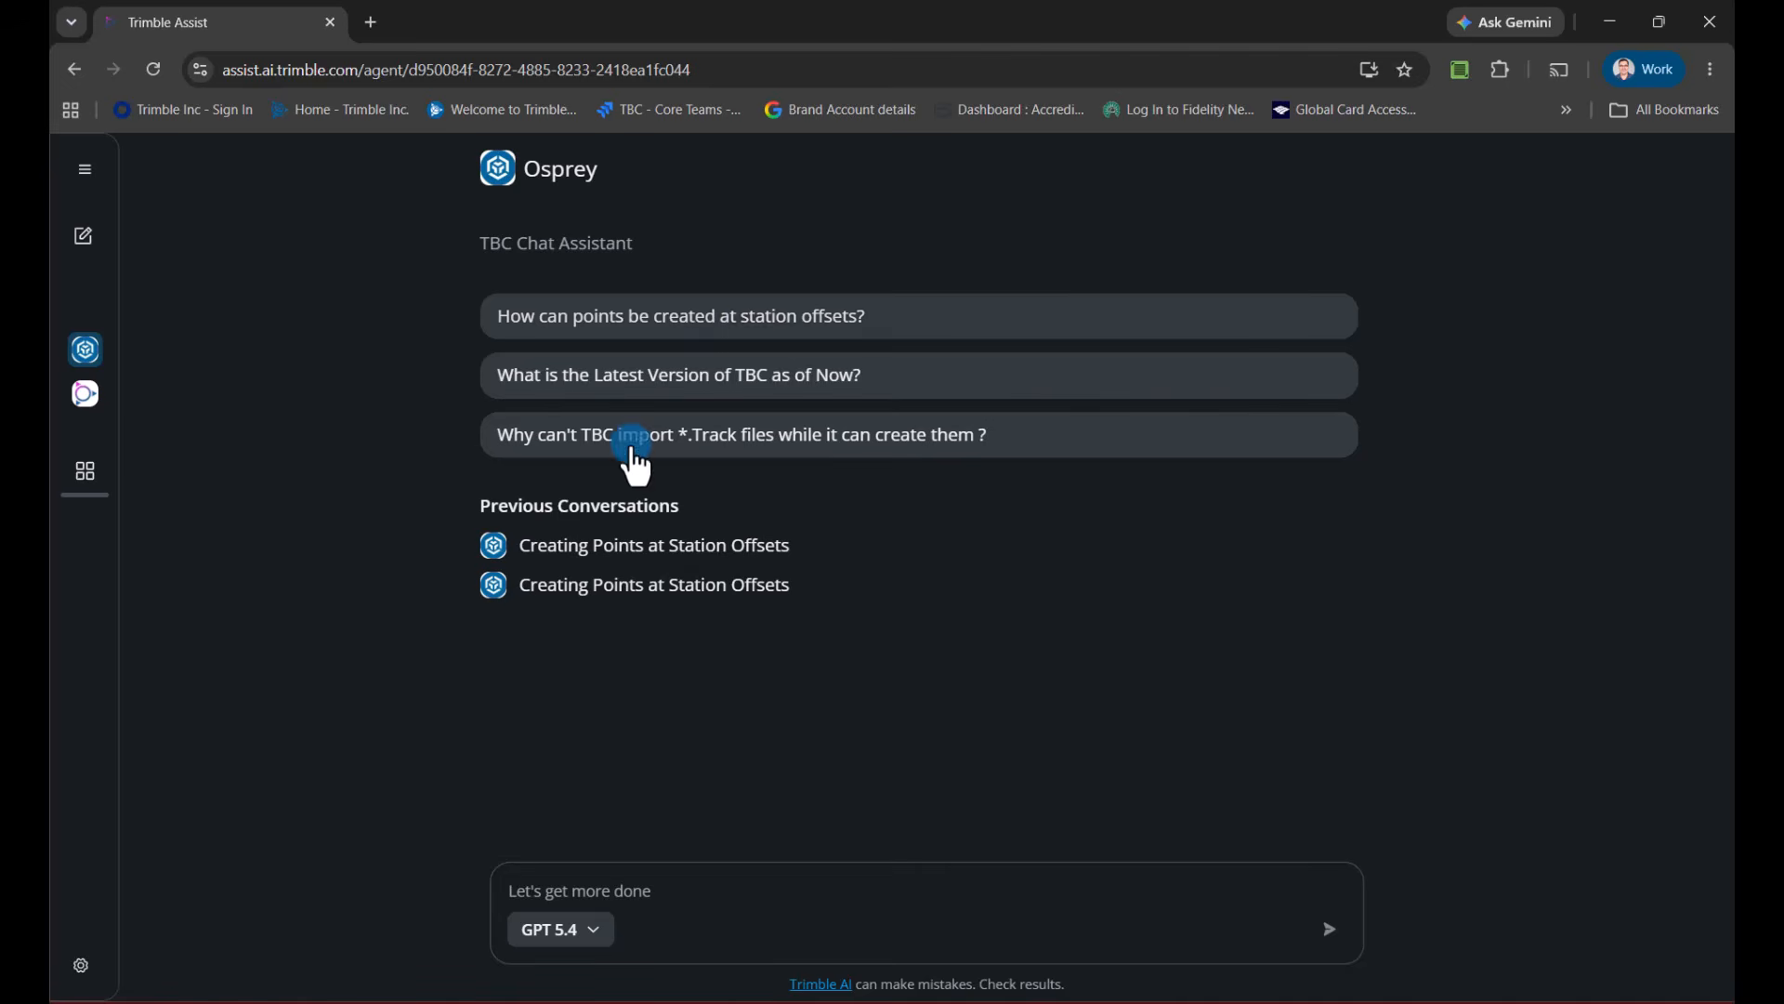
{"action": "left_click", "coordinate": [754, 318]}
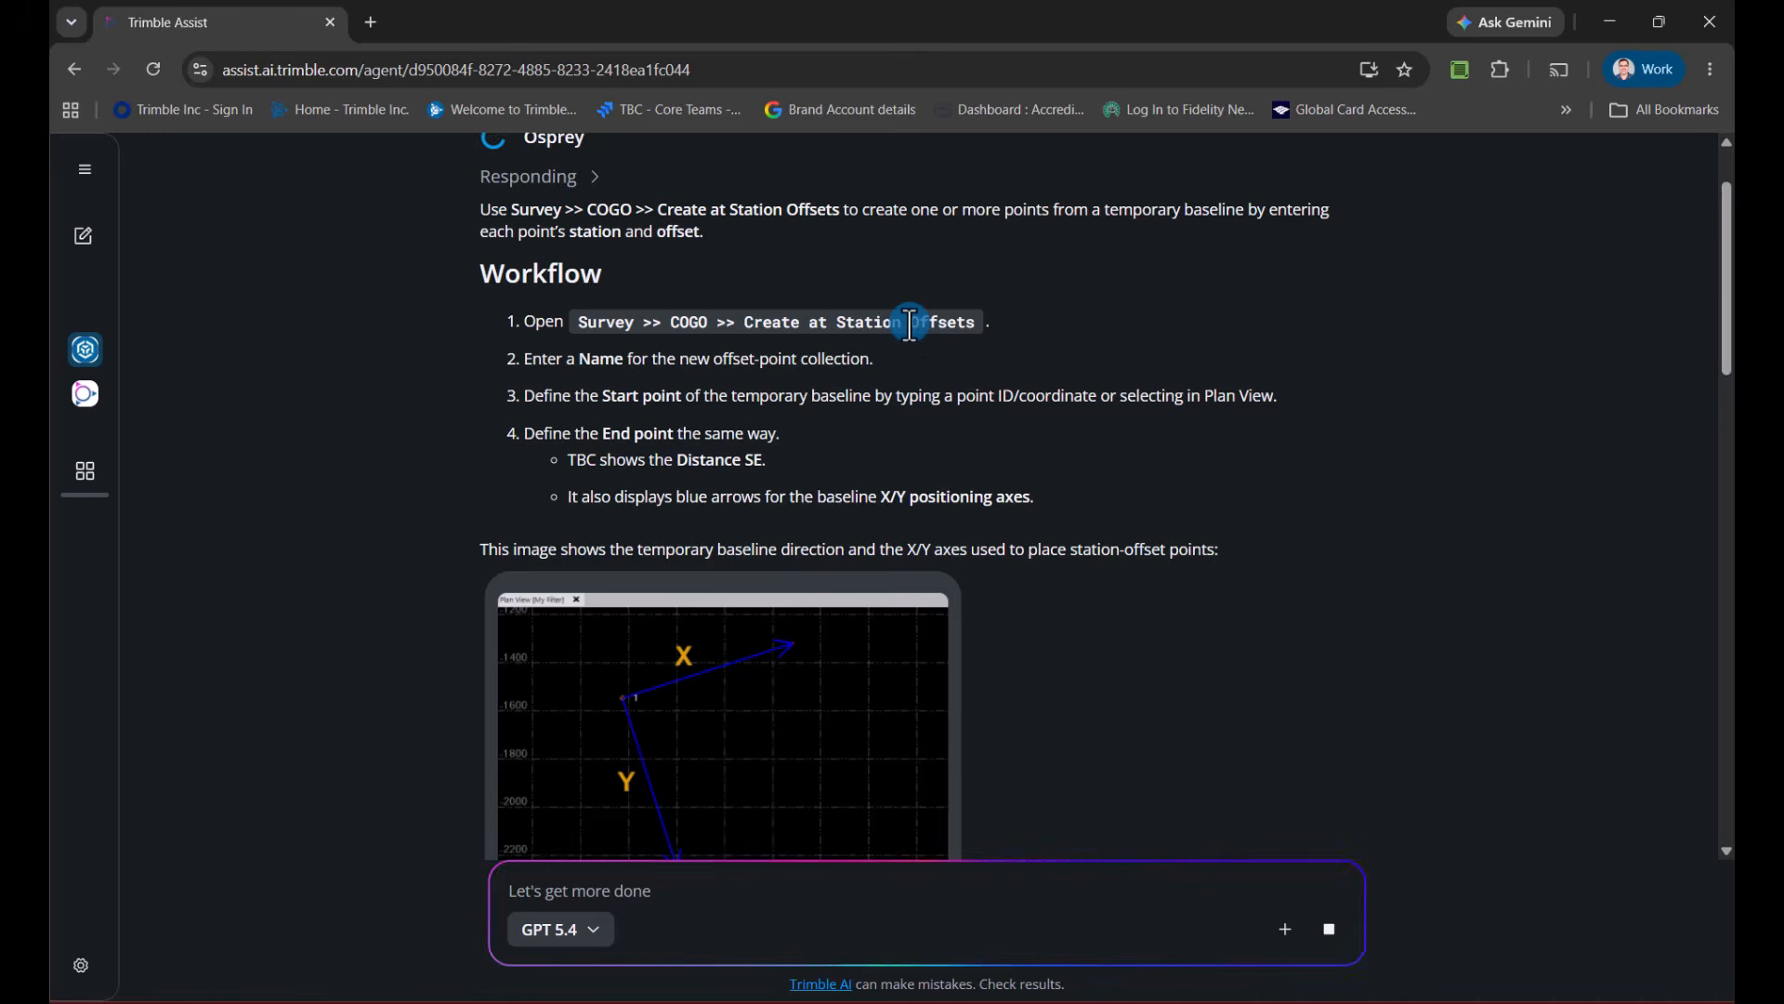
Read through the assistant's answer on creating points at station offsets down to its references, and close the browser to return to Trimble Business Center
{"action": "scroll", "coordinate": [711, 401], "scroll_direction": "down", "scroll_amount": 2}
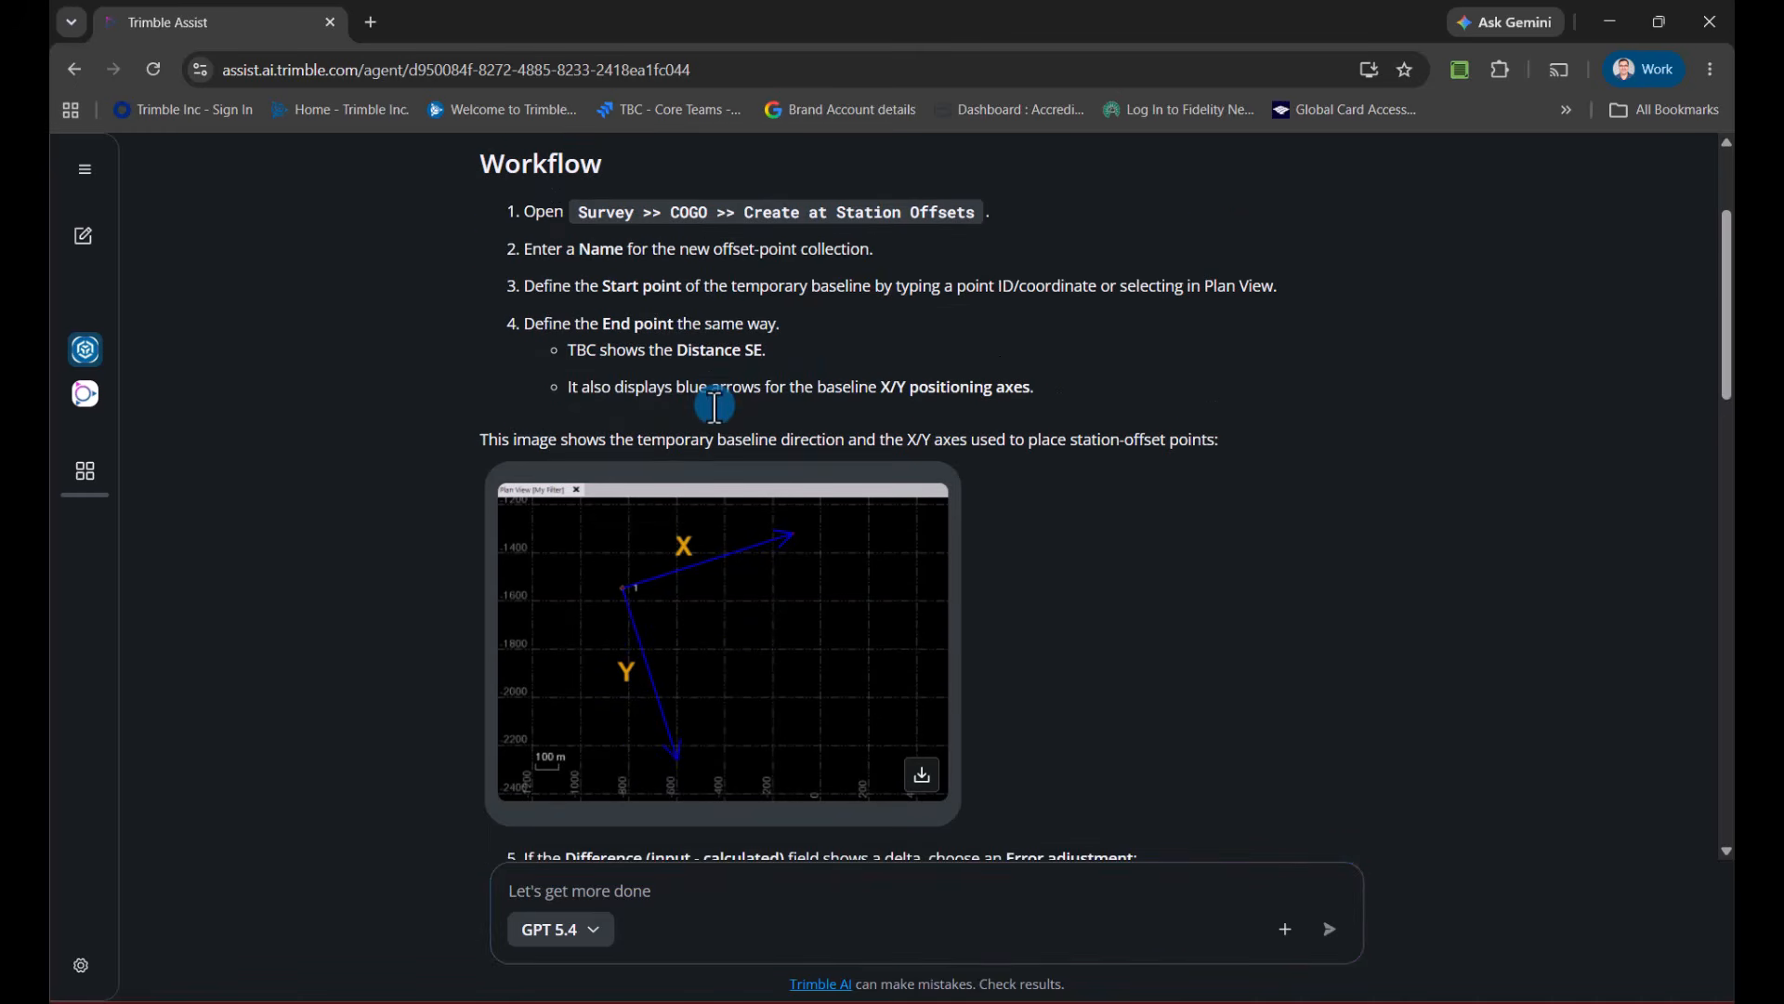
{"action": "scroll", "coordinate": [714, 406], "scroll_direction": "down", "scroll_amount": 1}
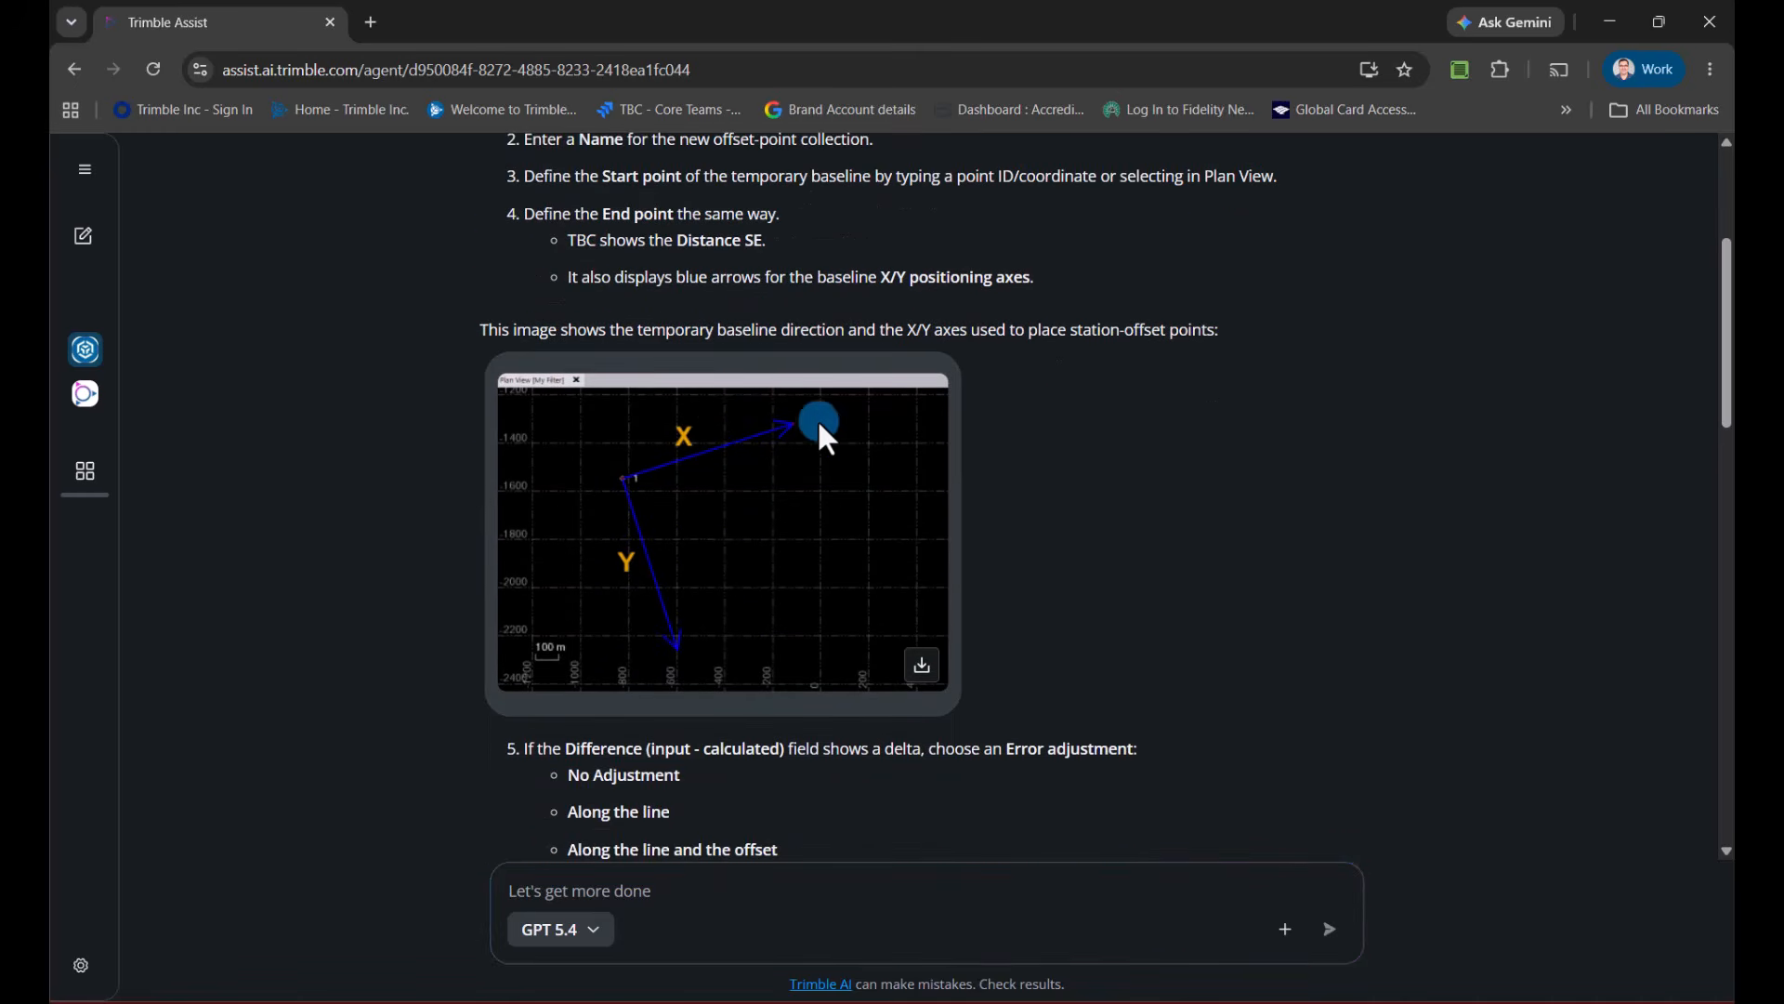
{"action": "scroll", "coordinate": [1062, 457], "scroll_direction": "down", "scroll_amount": 3}
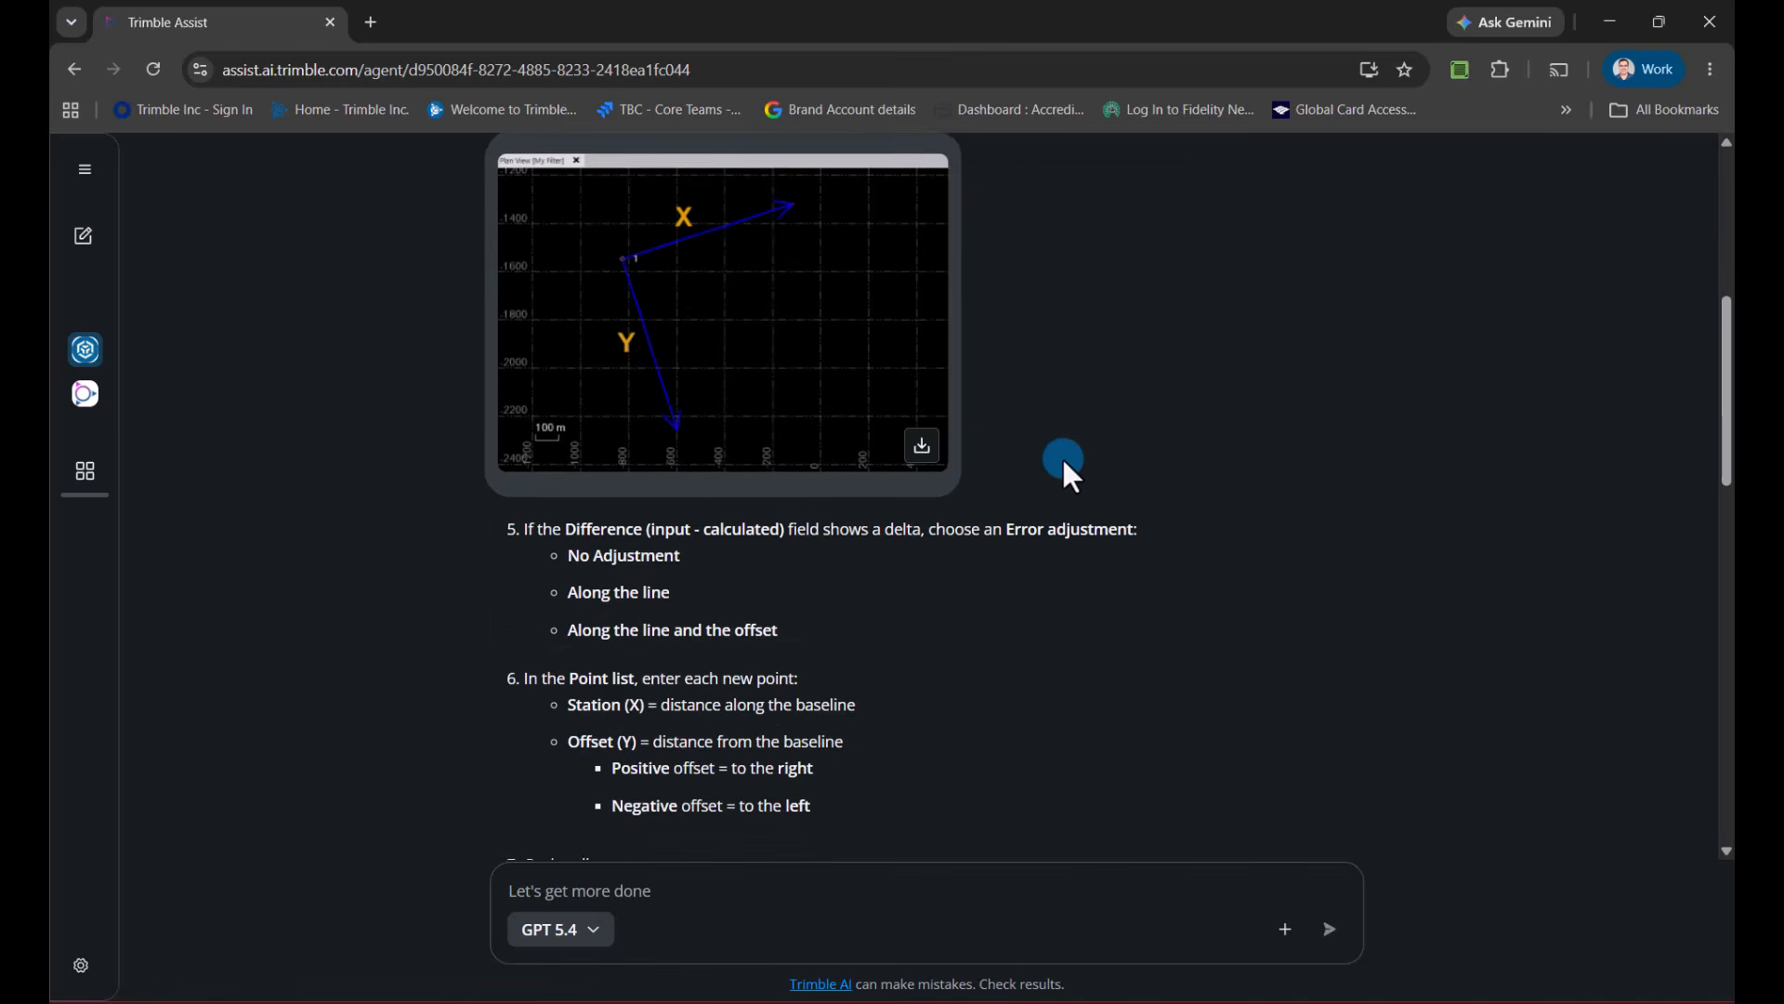
{"action": "scroll", "coordinate": [1064, 459], "scroll_direction": "down", "scroll_amount": 3}
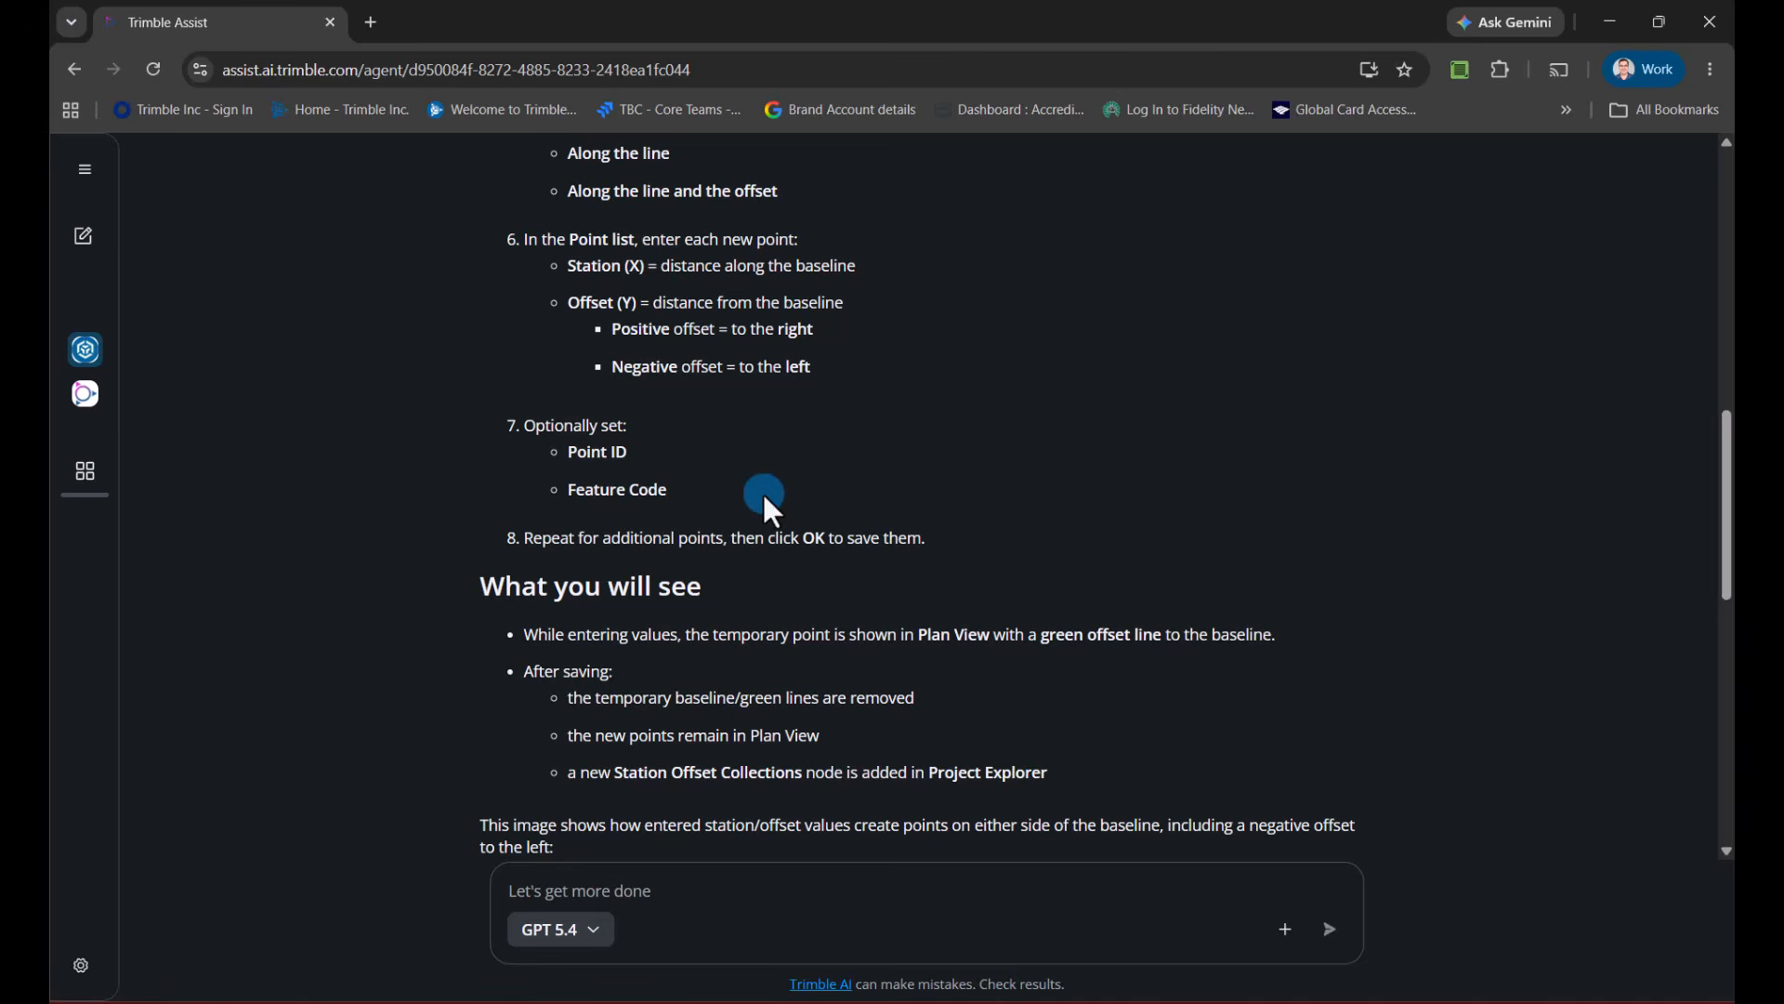
{"action": "scroll", "coordinate": [688, 504], "scroll_direction": "down", "scroll_amount": 1}
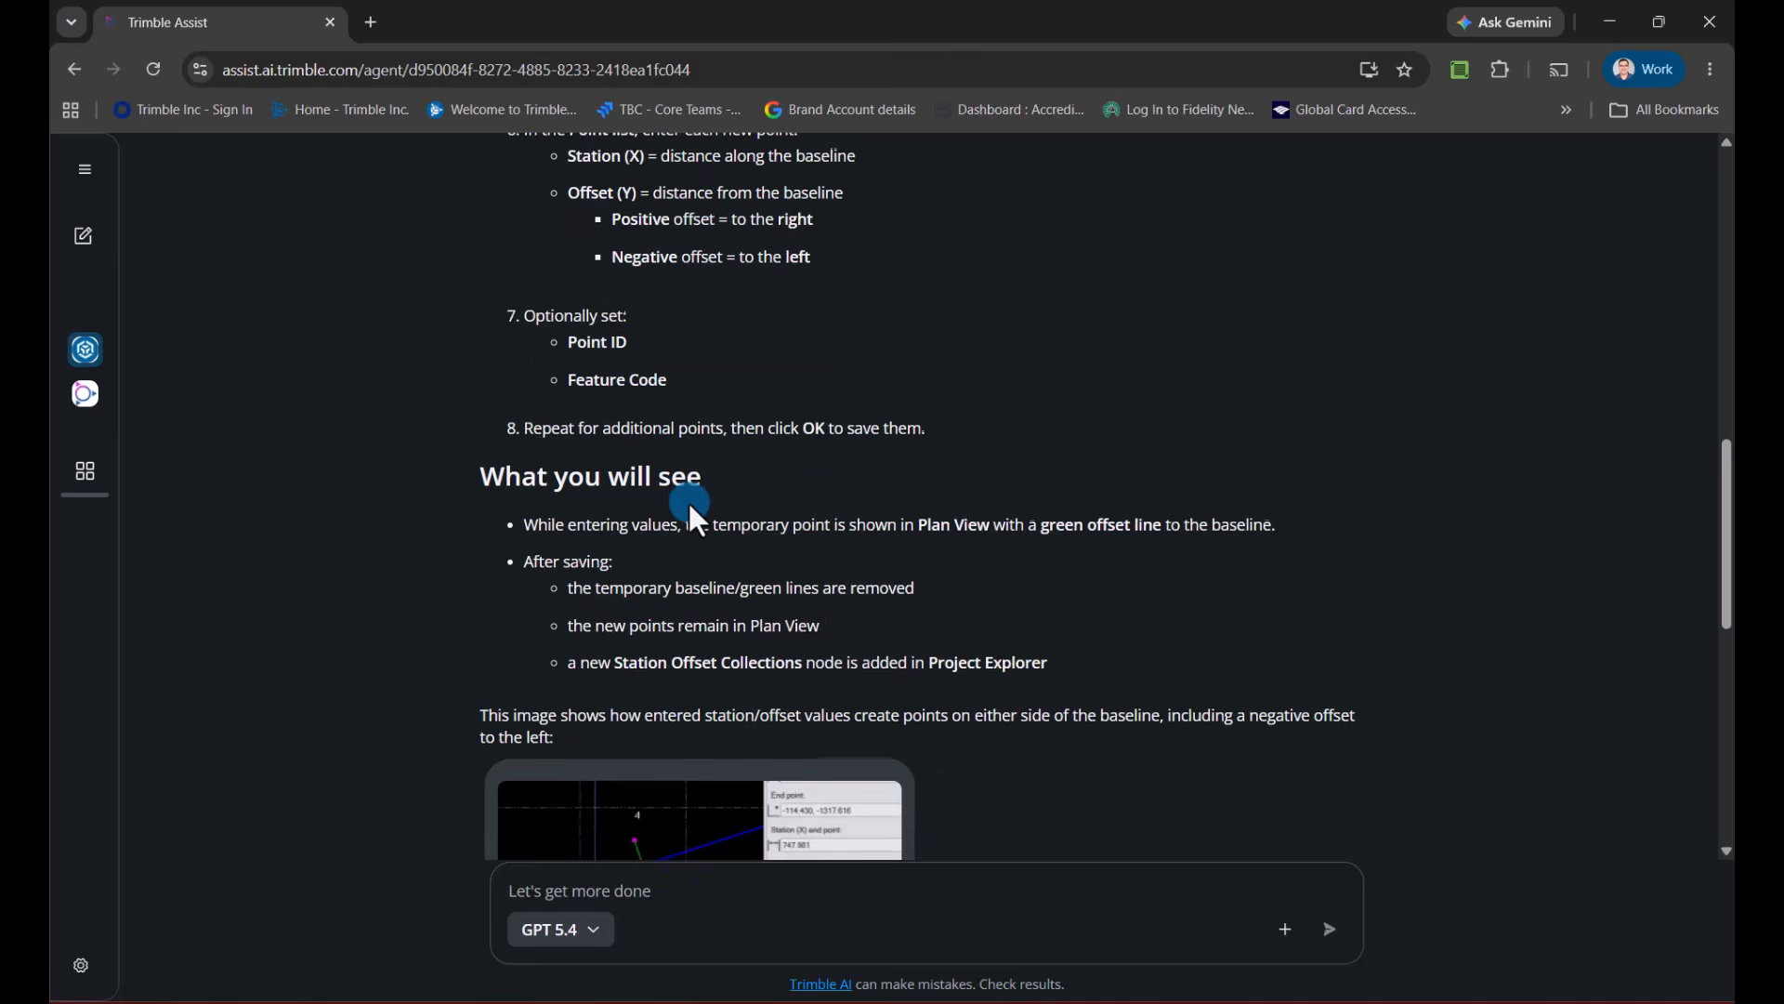
{"action": "scroll", "coordinate": [702, 502], "scroll_direction": "down", "scroll_amount": 2}
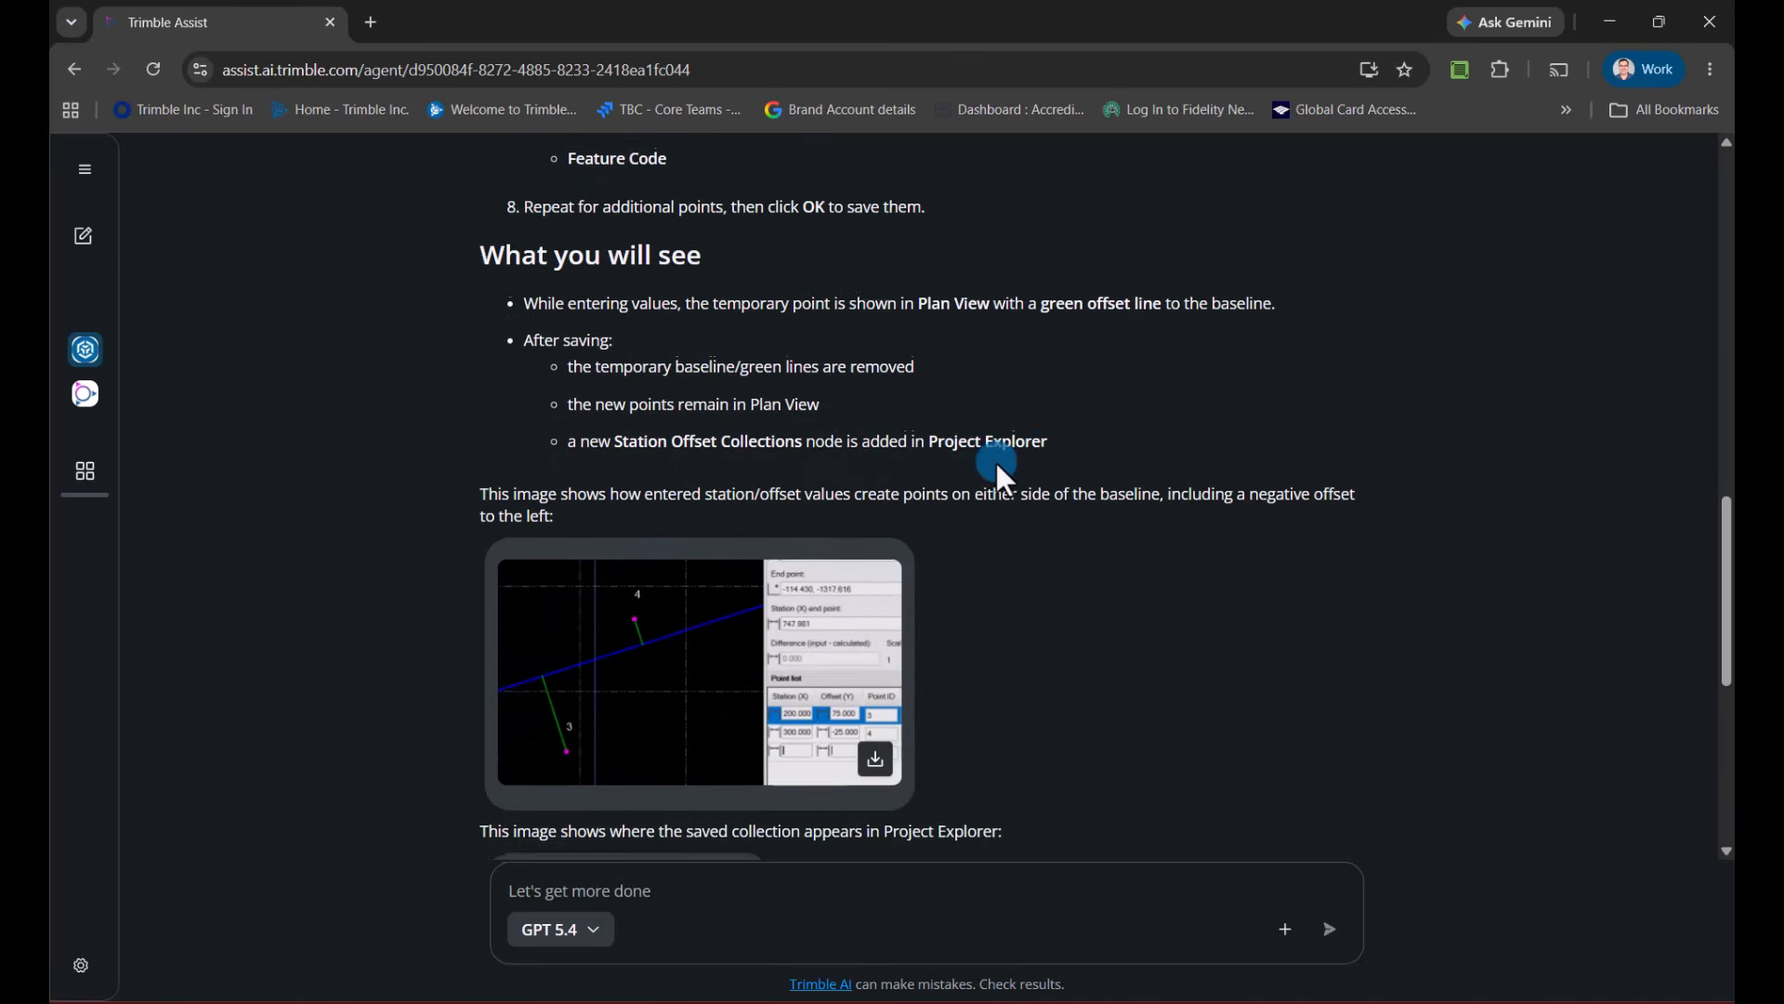
{"action": "scroll", "coordinate": [996, 462], "scroll_direction": "down", "scroll_amount": 5}
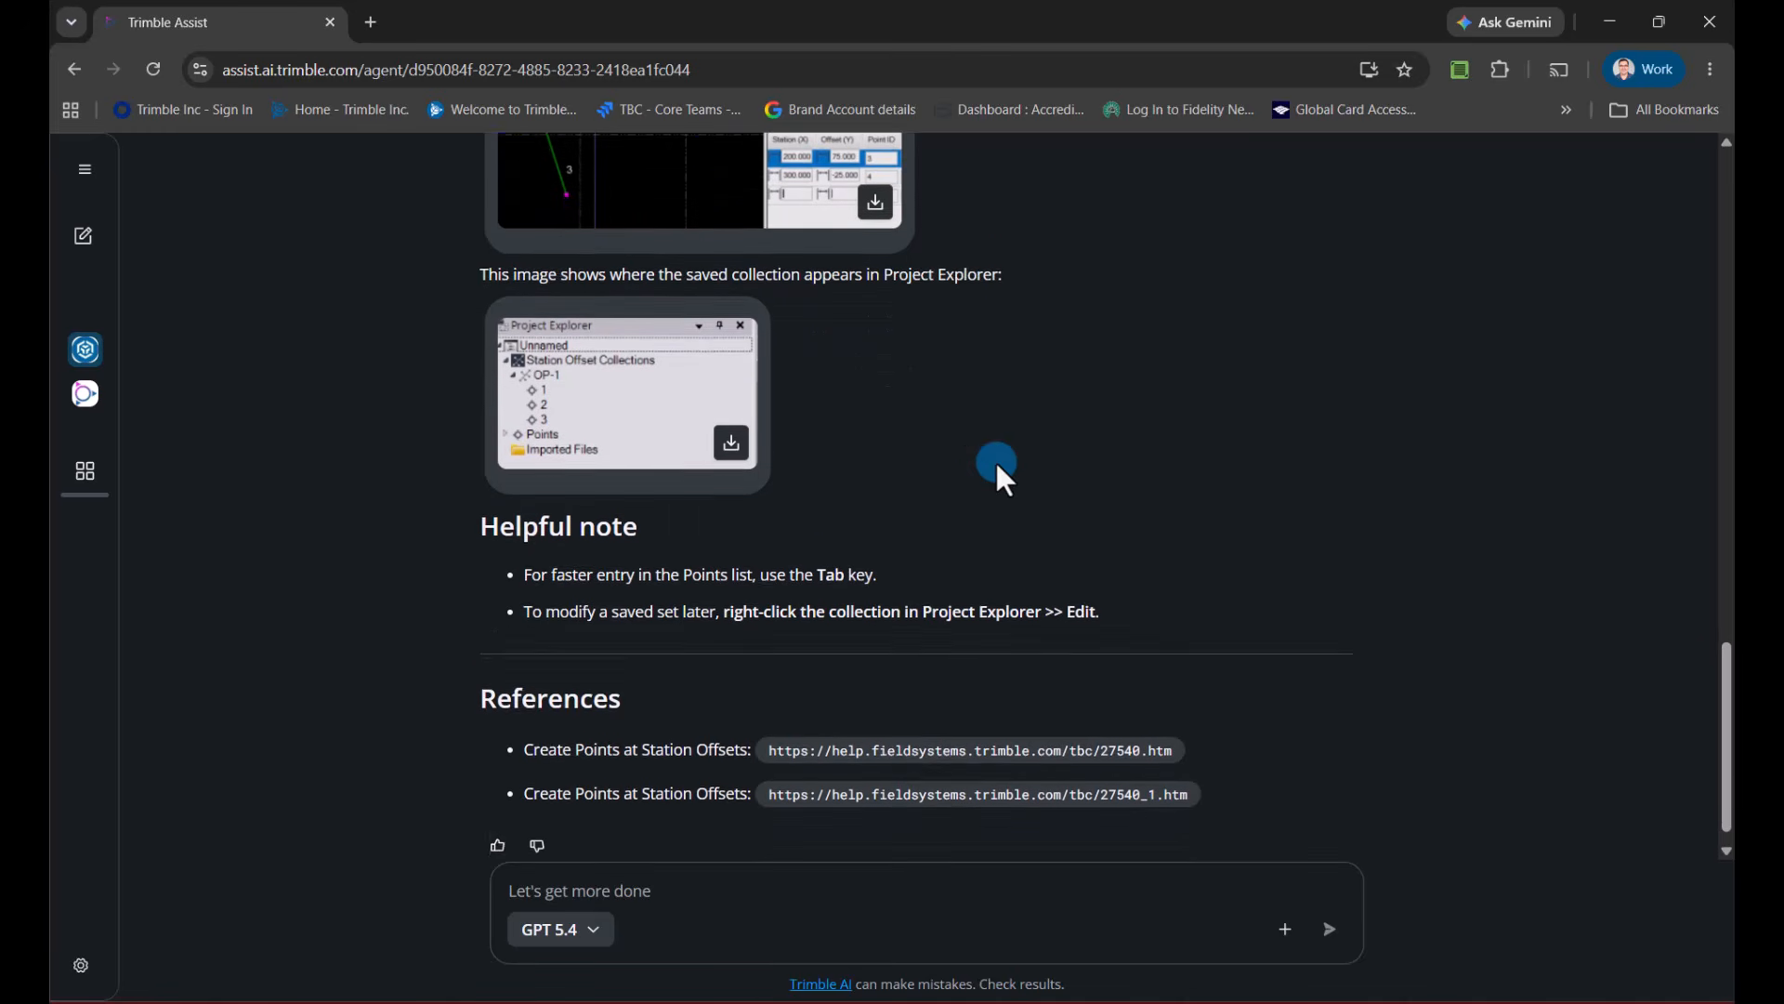
{"action": "scroll", "coordinate": [995, 462], "scroll_direction": "down", "scroll_amount": 1}
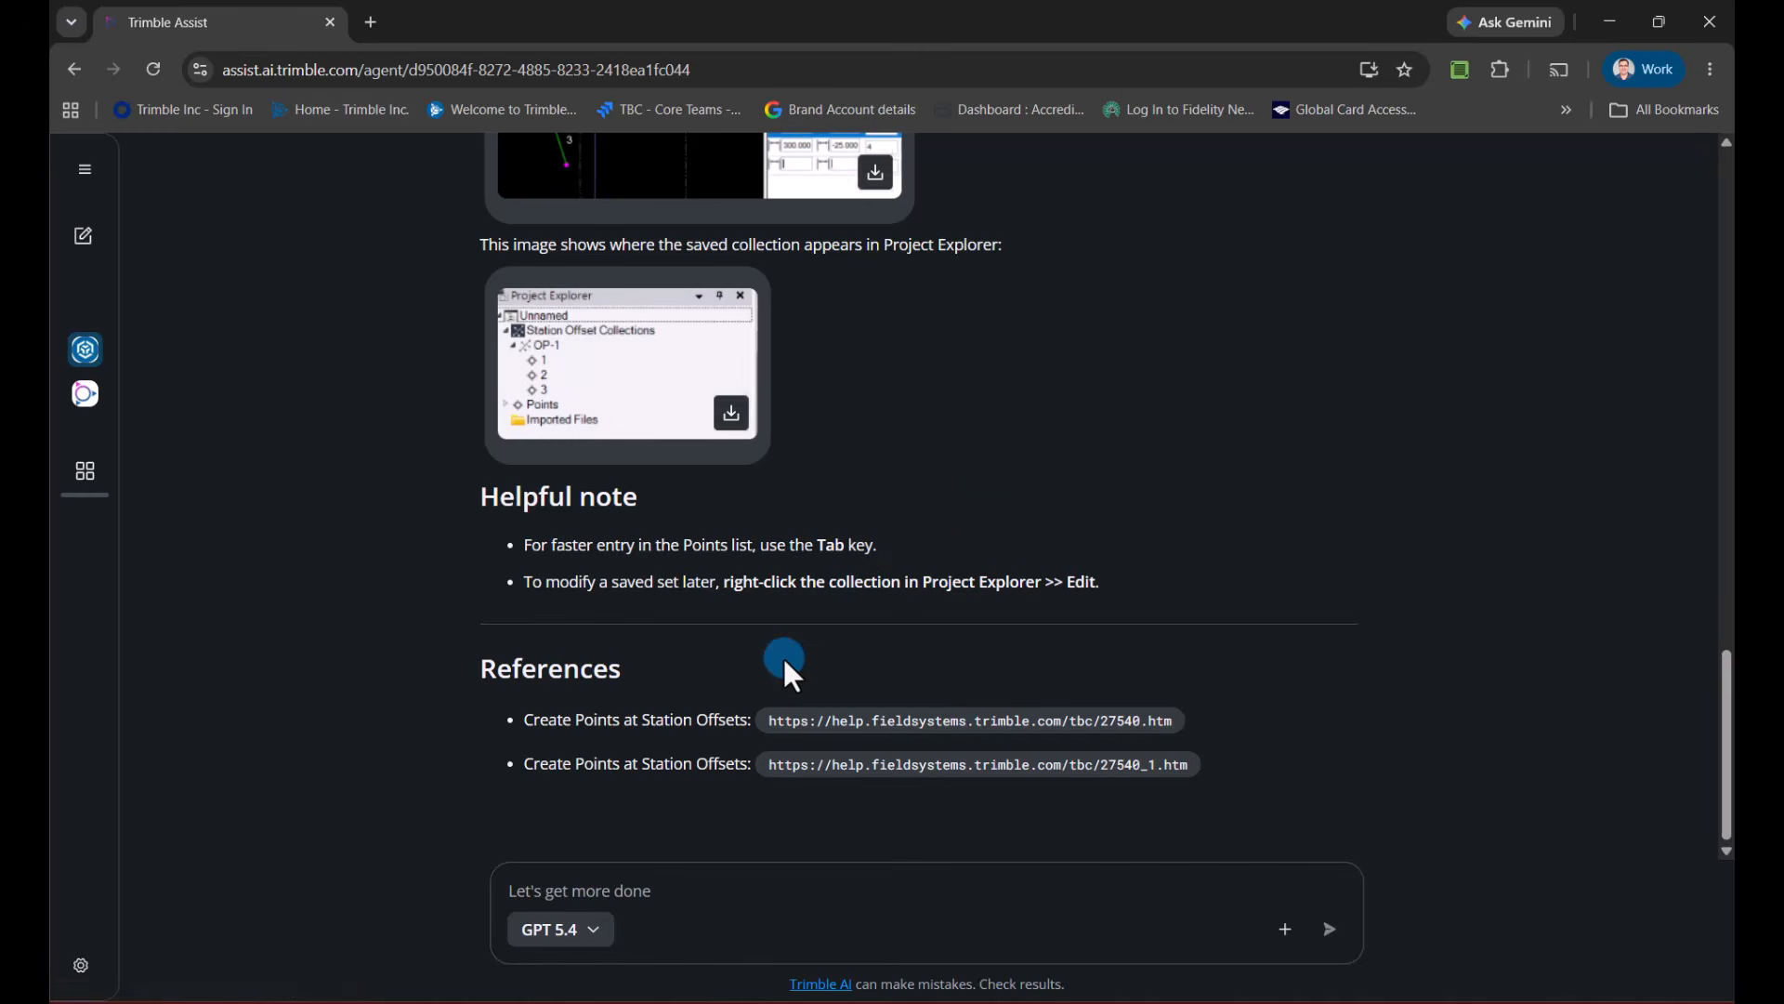
{"action": "left_click", "coordinate": [1709, 20]}
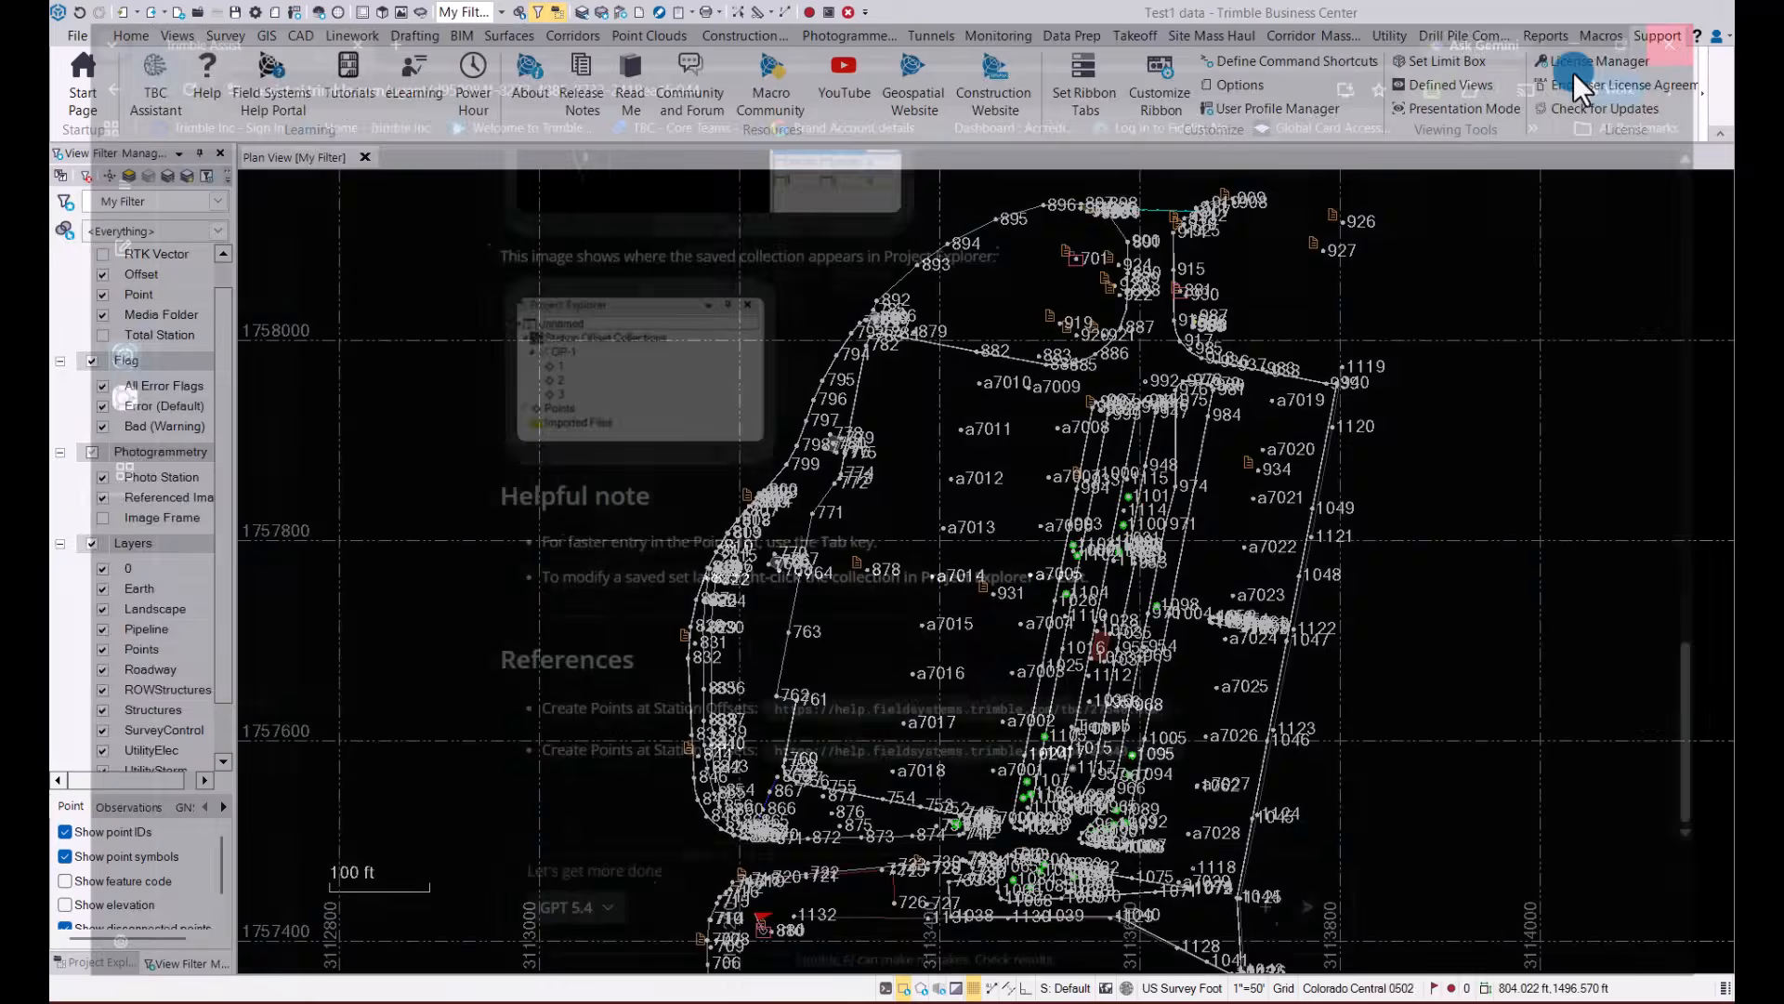
Review the Light and Dark theme choices in the display options, keep Light, and accept the options
{"action": "left_click", "coordinate": [275, 14]}
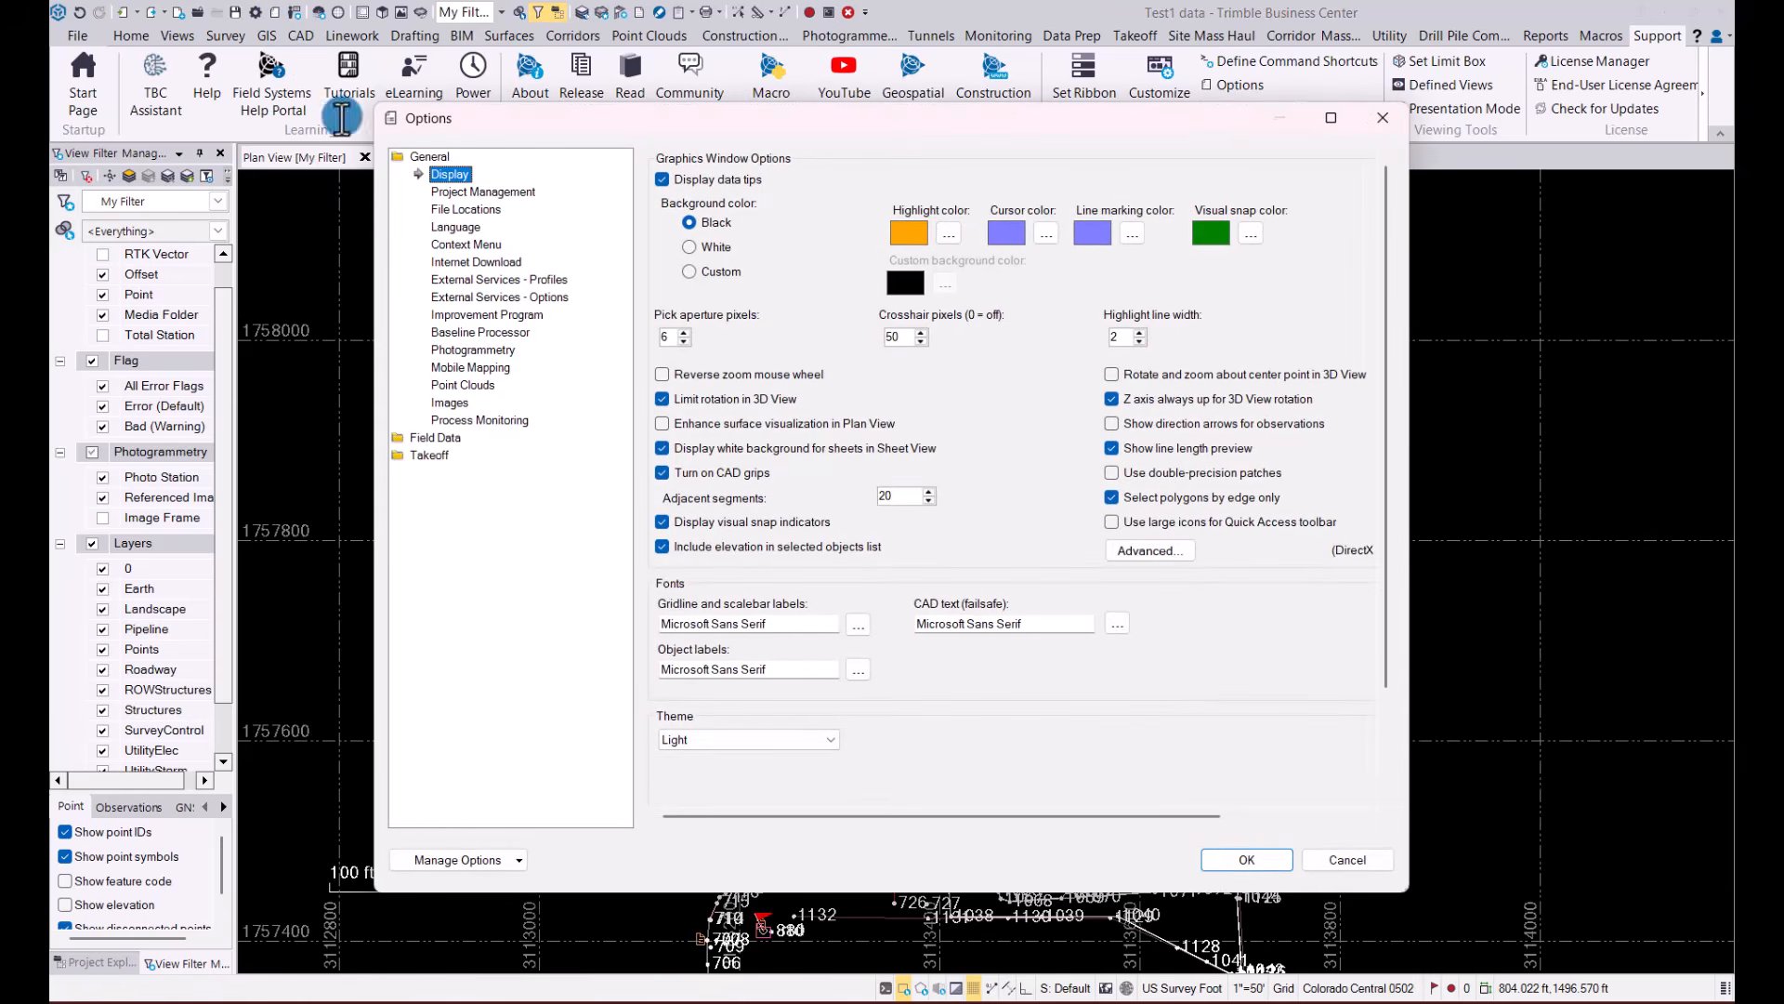
{"action": "left_click", "coordinate": [743, 741]}
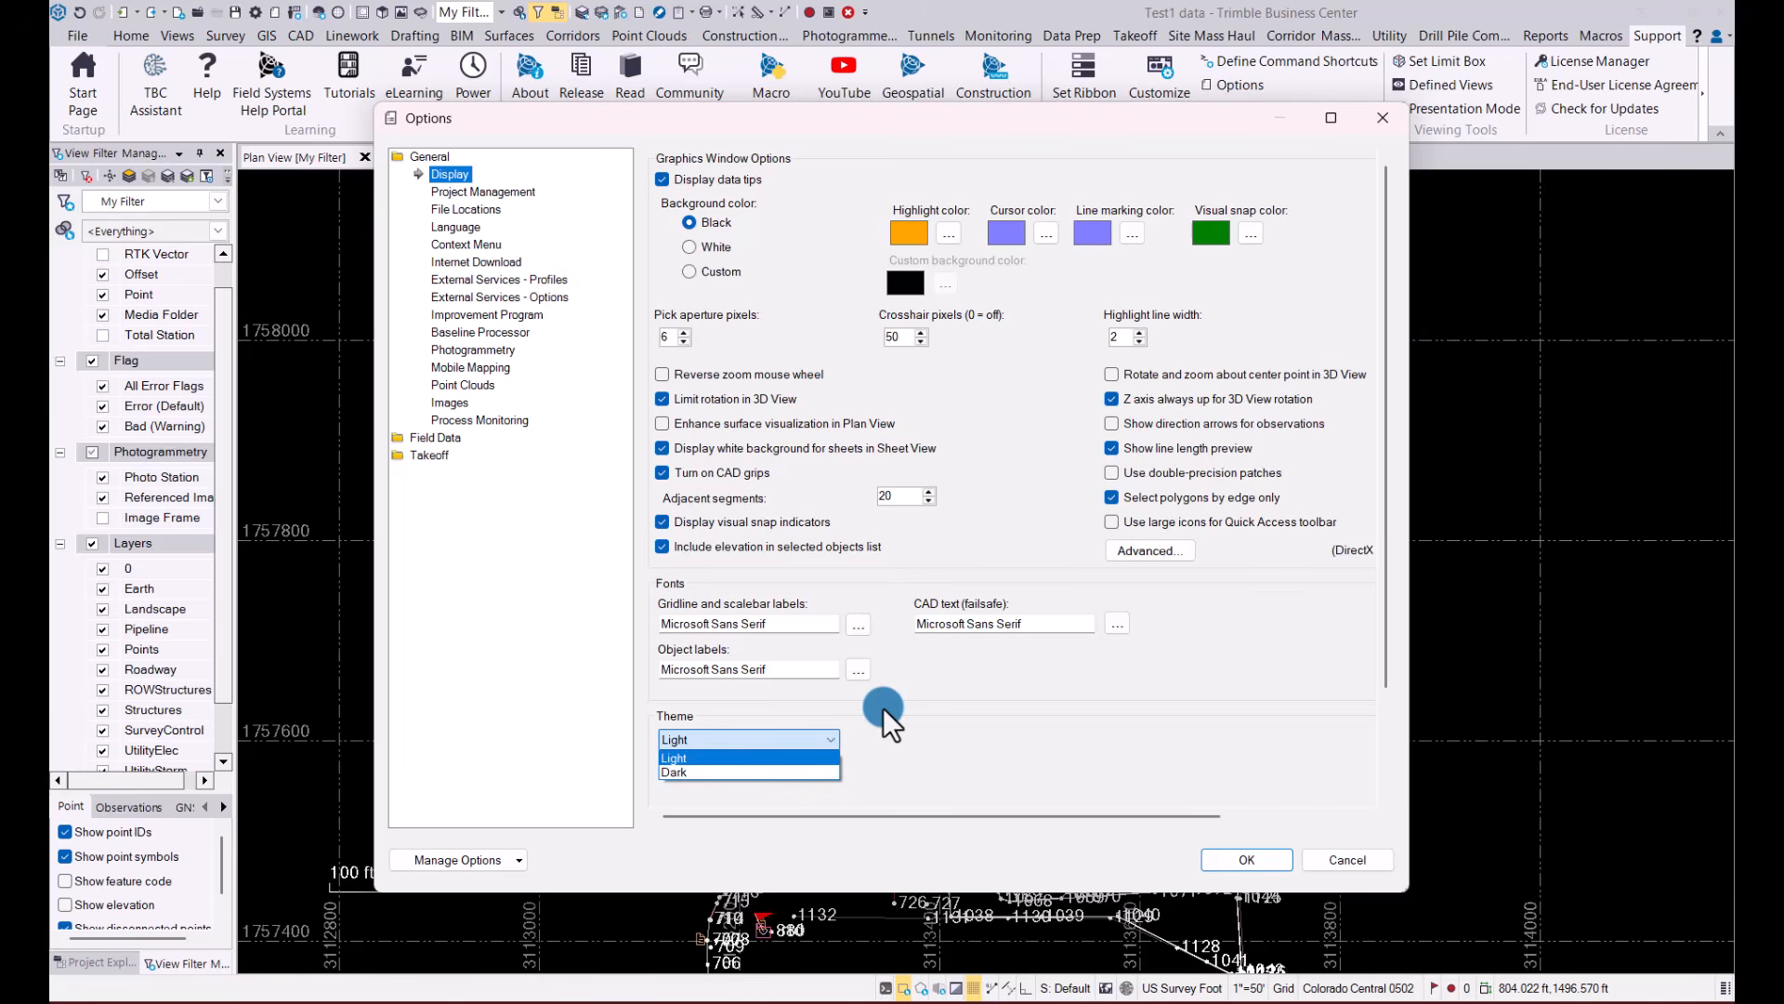
{"action": "left_click", "coordinate": [883, 707]}
{"action": "left_click", "coordinate": [733, 740]}
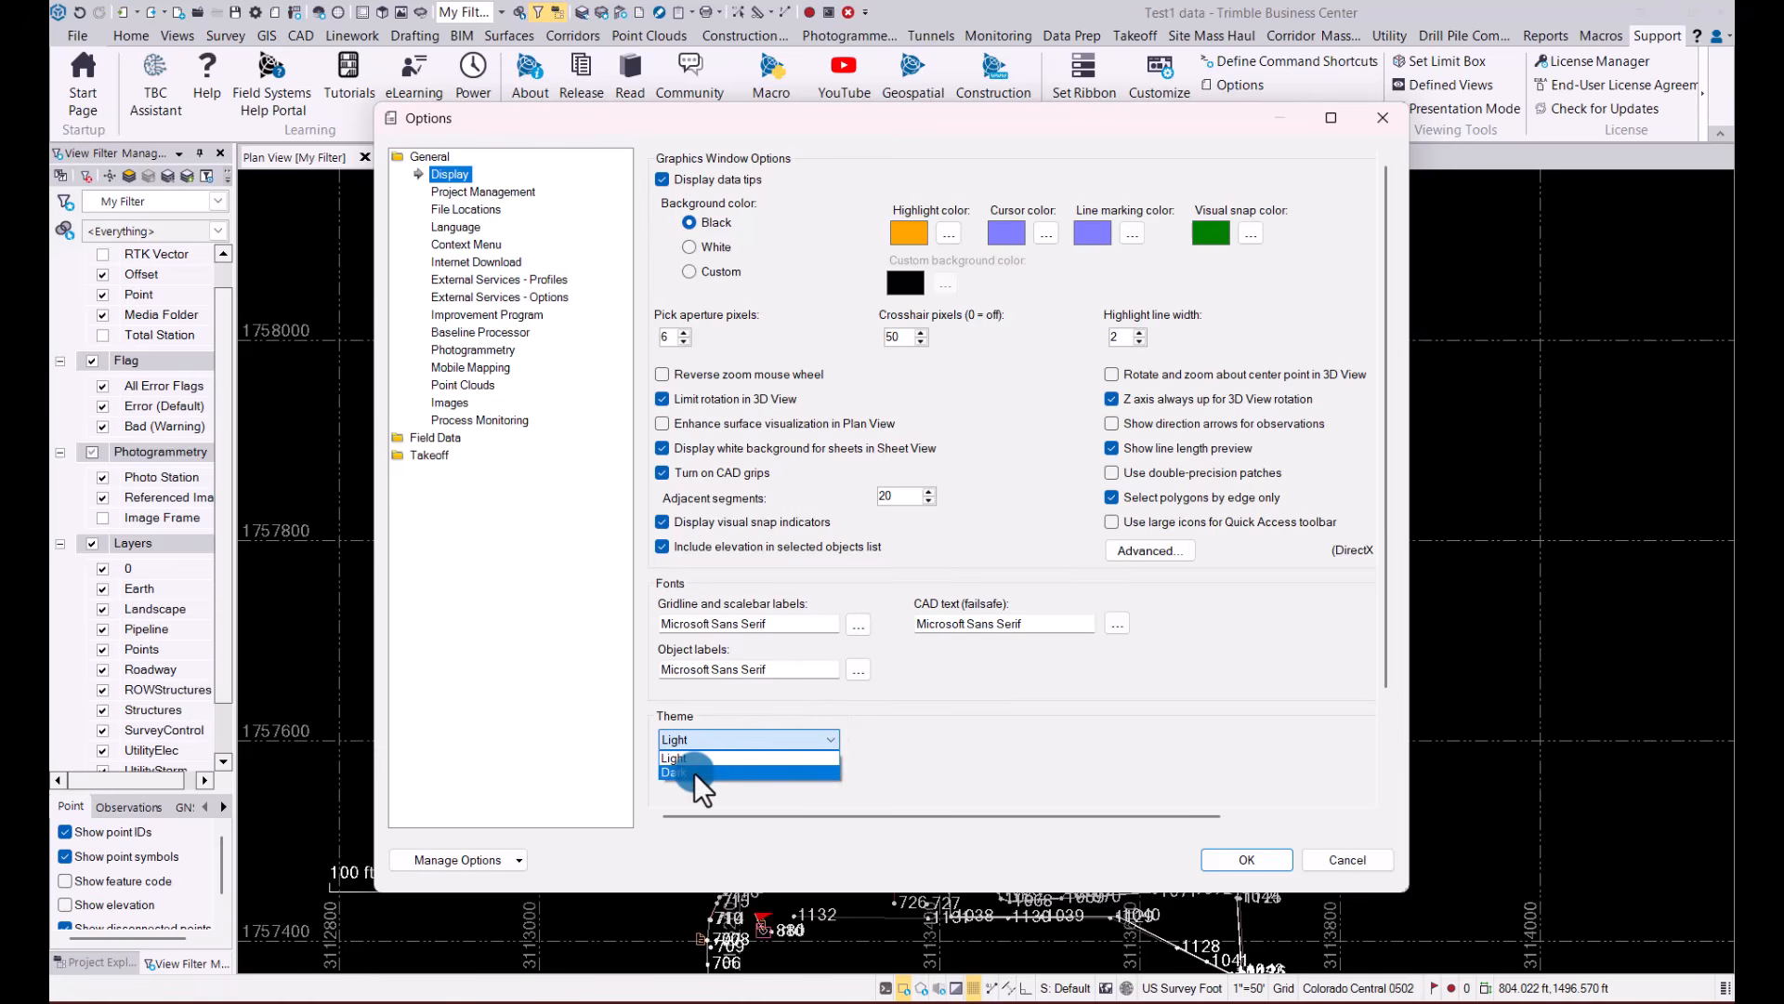
{"action": "left_click", "coordinate": [985, 749]}
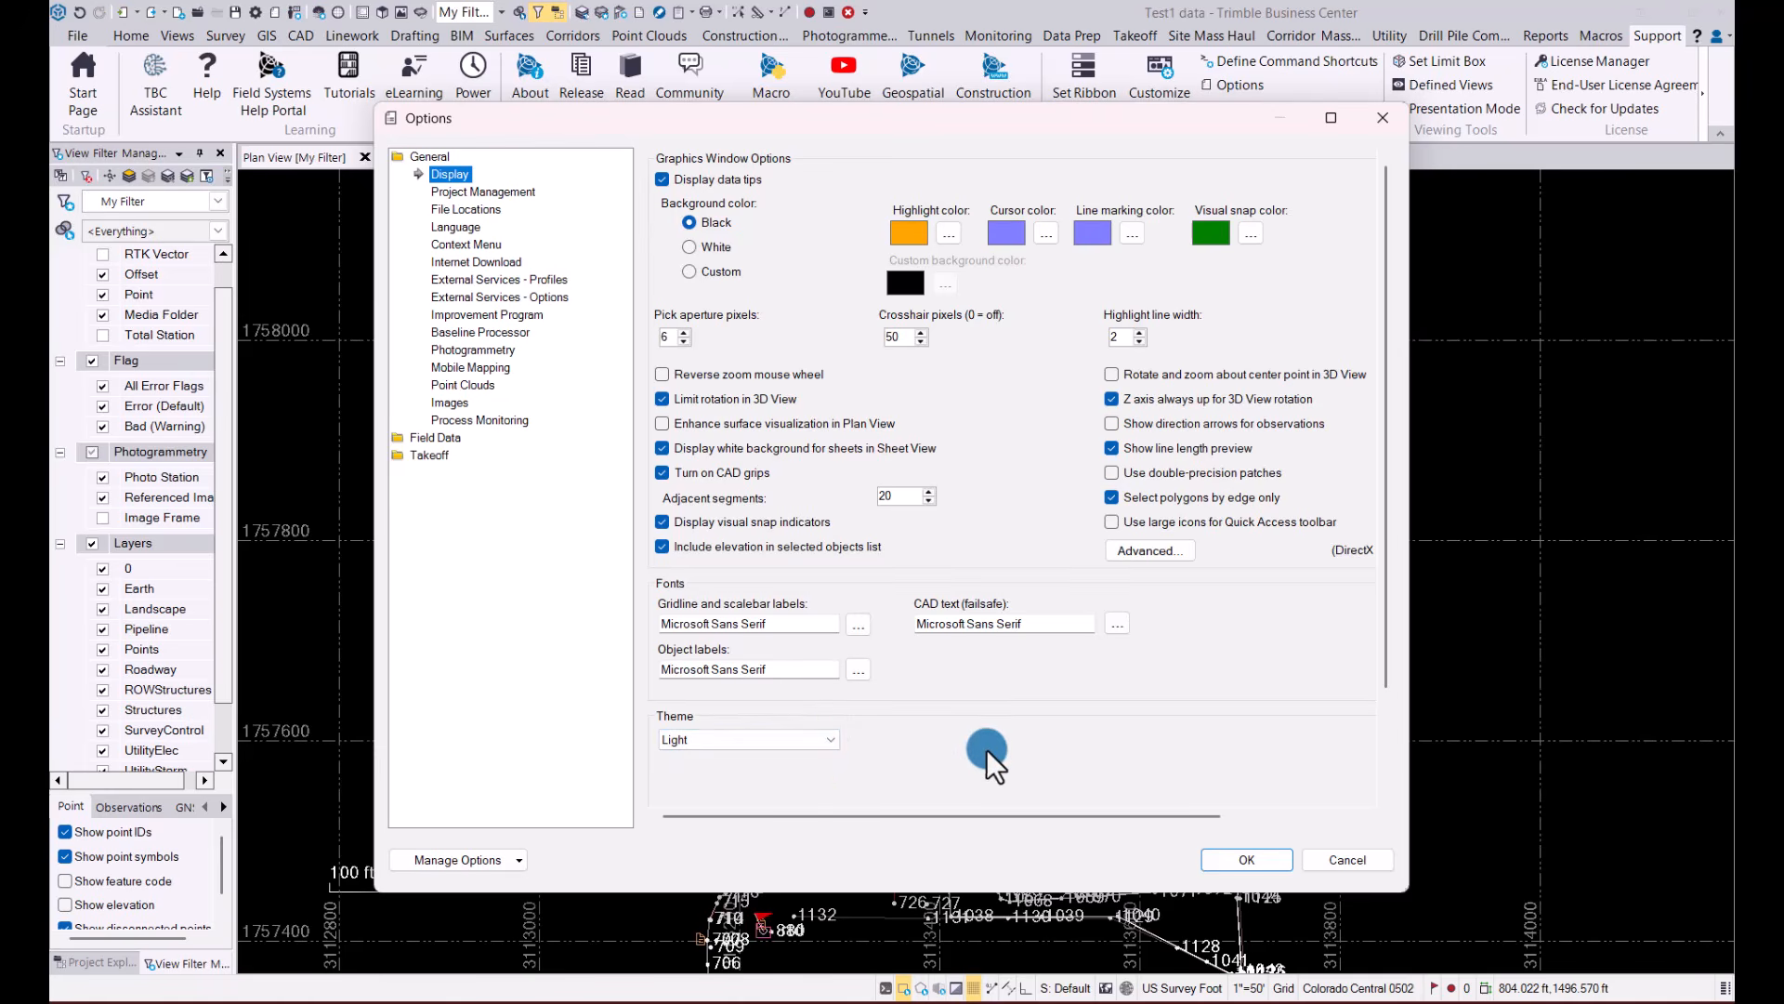
{"action": "left_click", "coordinate": [1245, 859]}
Show the empty layers in the Layers group of the View Filter Manager
{"action": "left_click", "coordinate": [948, 525]}
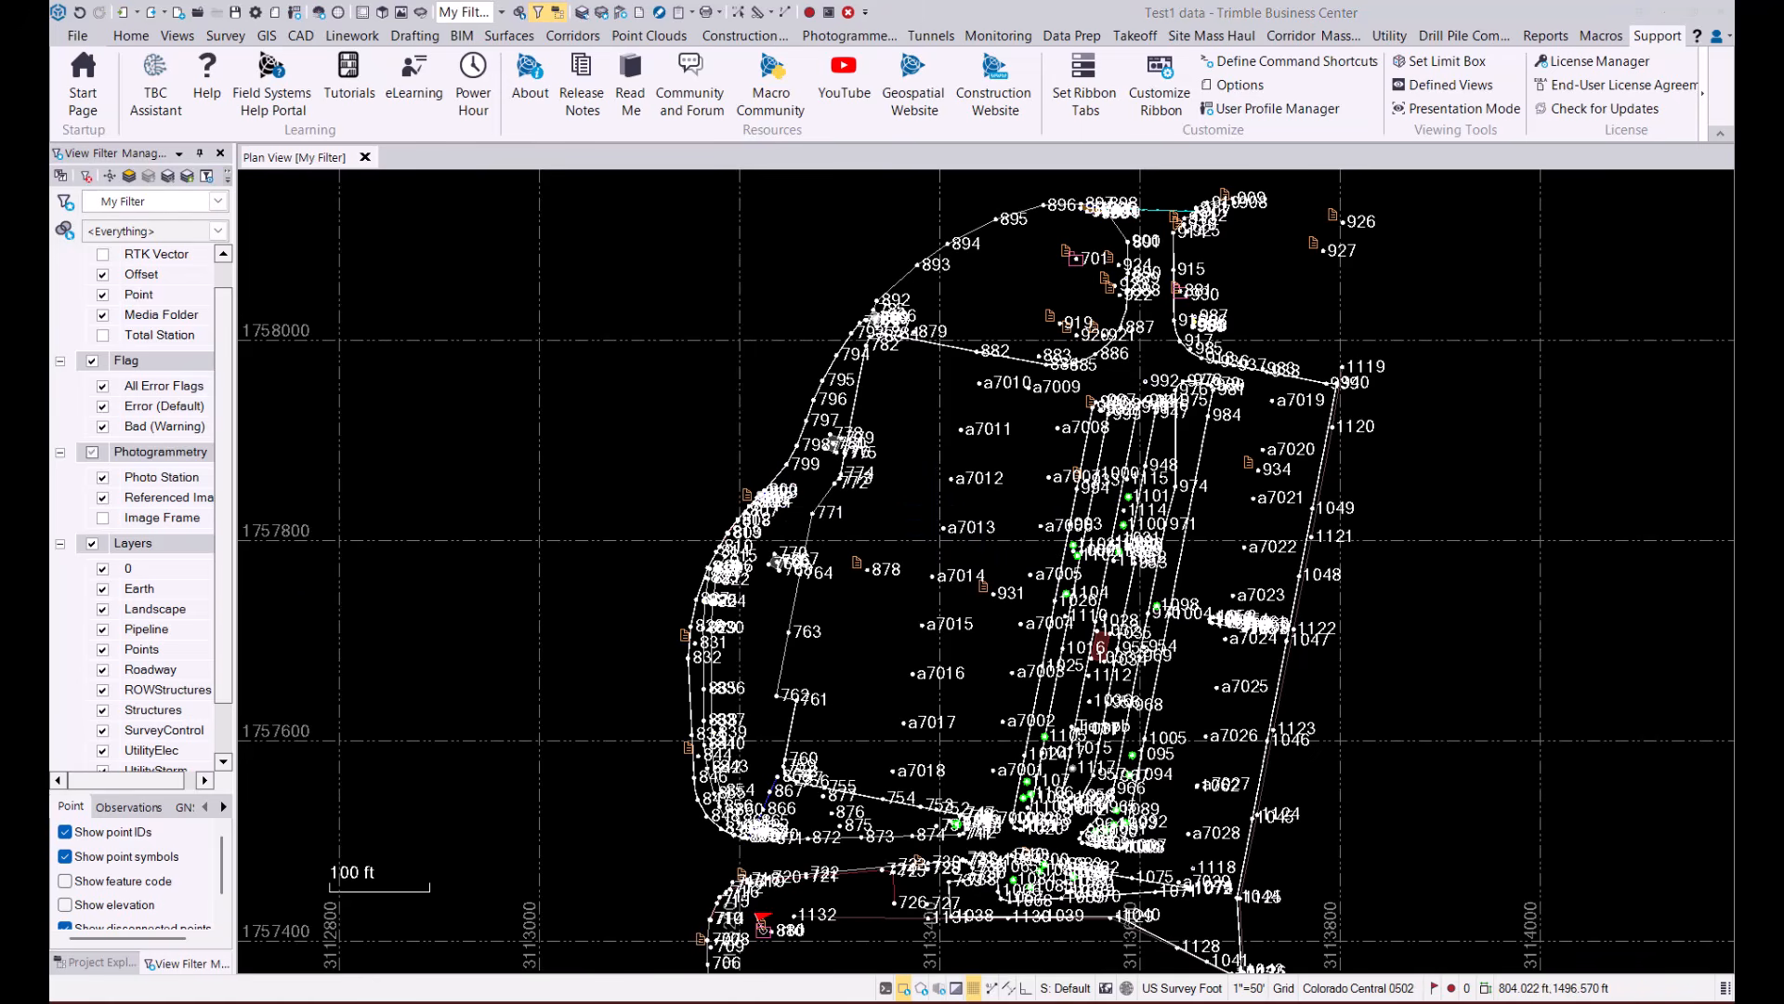
{"action": "scroll", "coordinate": [135, 511], "scroll_direction": "down", "scroll_amount": 1}
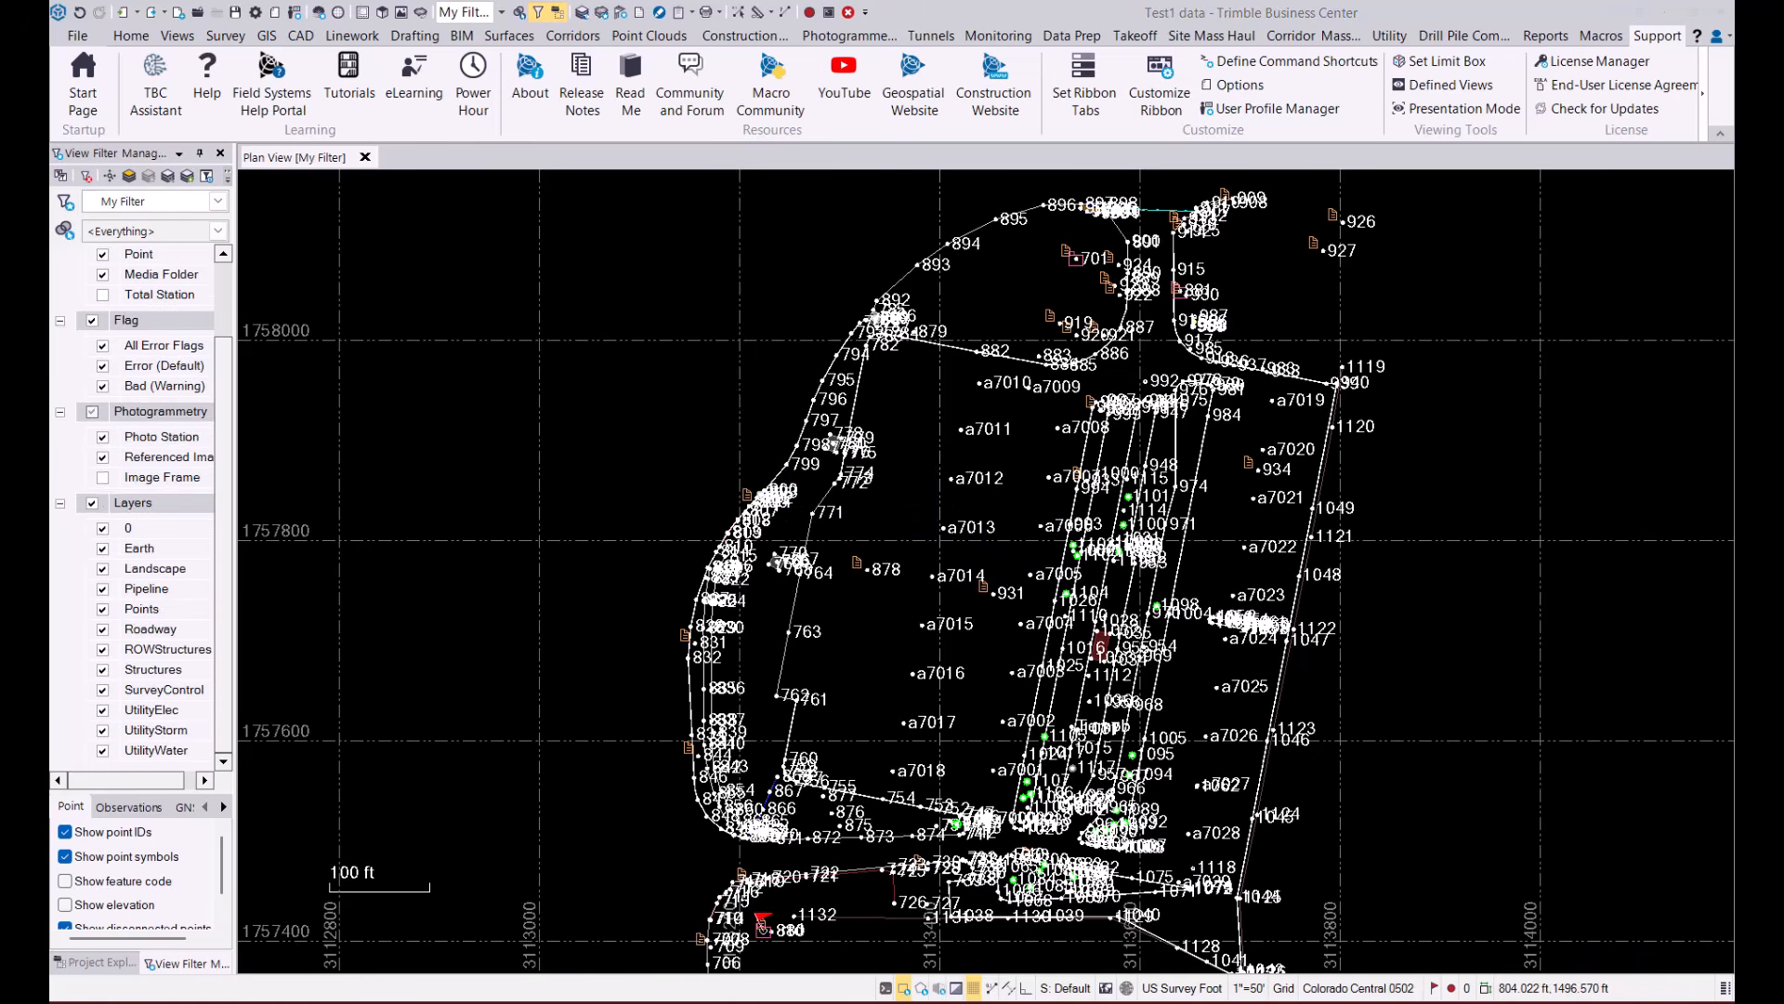
{"action": "right_click", "coordinate": [143, 503]}
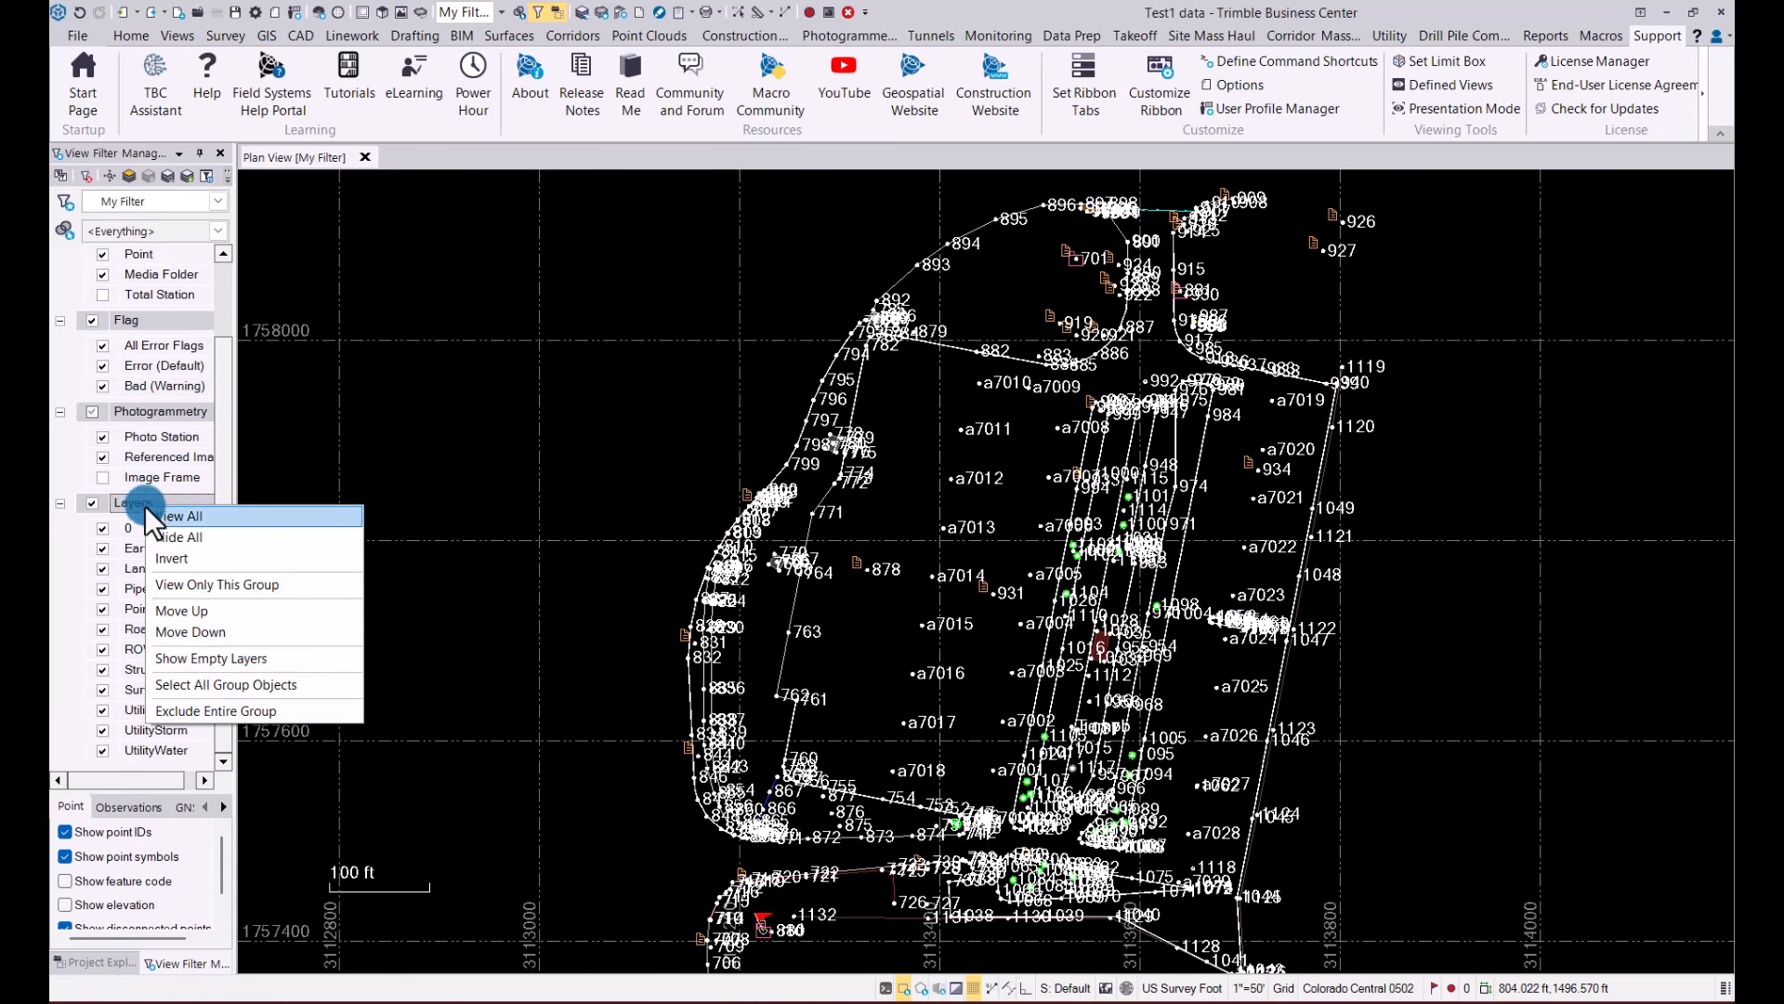
{"action": "left_click", "coordinate": [201, 659]}
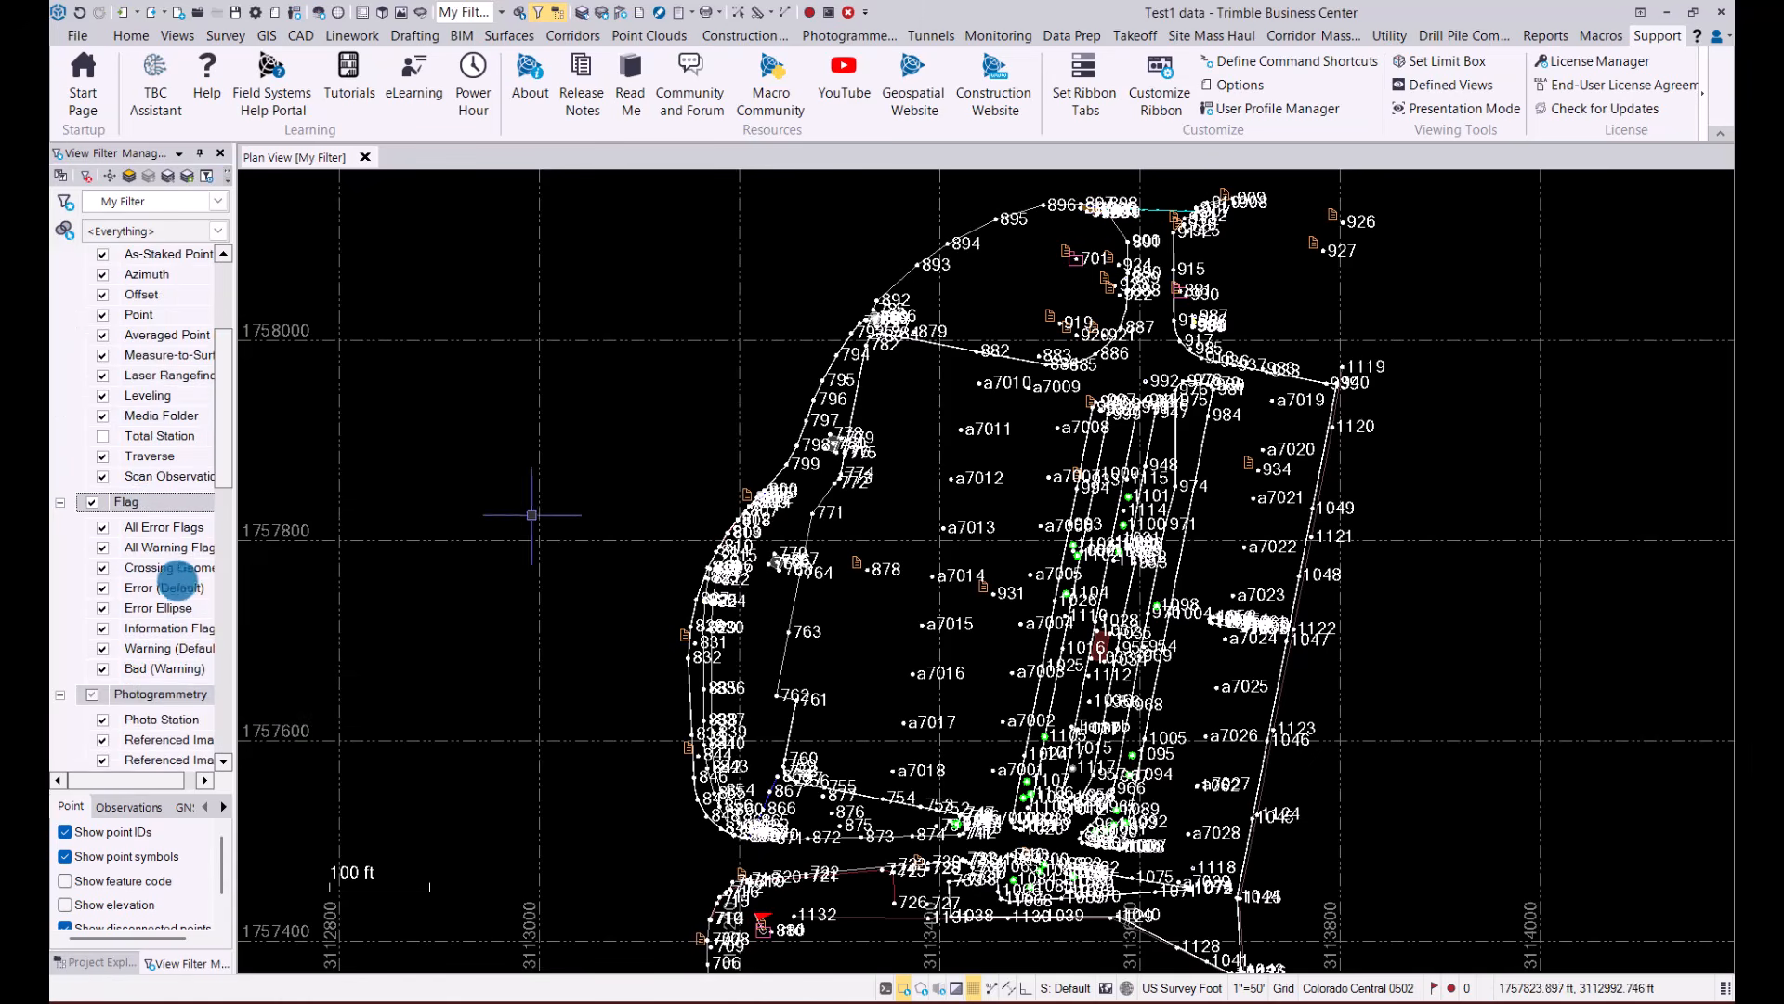
Look through the expanded view filter list, examining the Raw Data, Flag, Photogrammetry, Layers and Setouts groups for empty entries
{"action": "scroll", "coordinate": [159, 521], "scroll_direction": "down", "scroll_amount": 6}
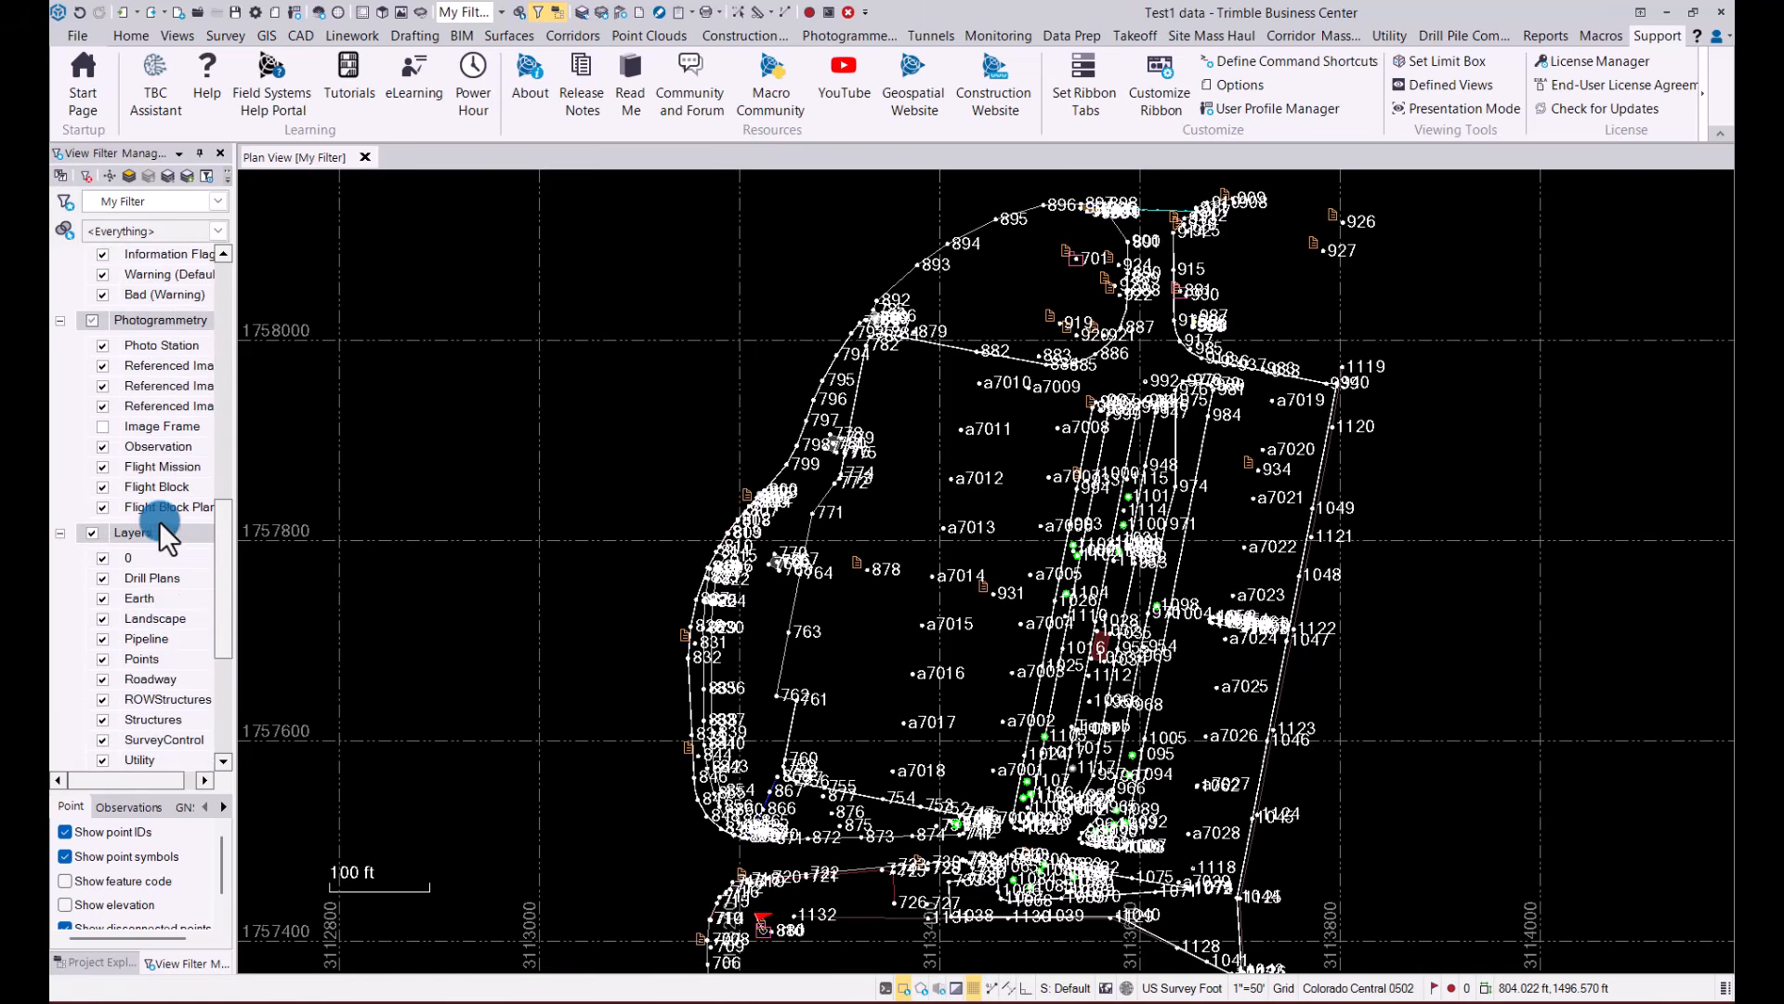
{"action": "scroll", "coordinate": [164, 610], "scroll_direction": "down", "scroll_amount": 2}
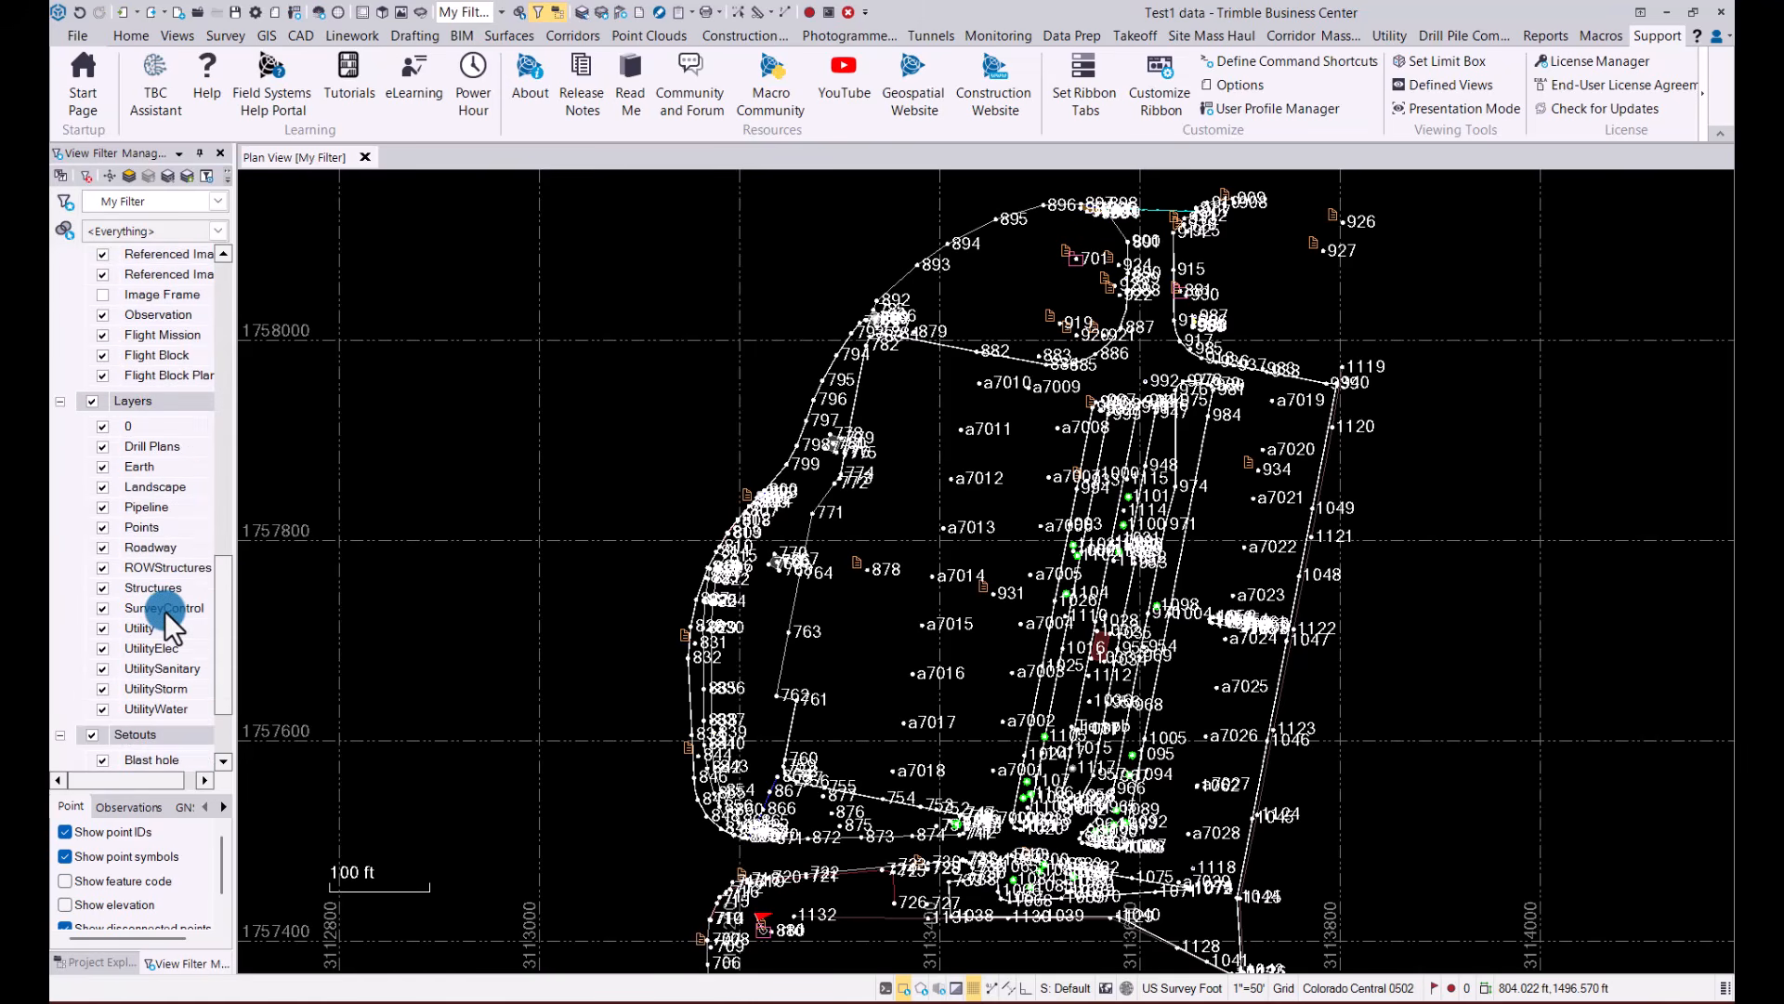
{"action": "scroll", "coordinate": [162, 561], "scroll_direction": "down", "scroll_amount": 1}
{"action": "scroll", "coordinate": [160, 549], "scroll_direction": "up", "scroll_amount": 4}
{"action": "scroll", "coordinate": [160, 548], "scroll_direction": "up", "scroll_amount": 7}
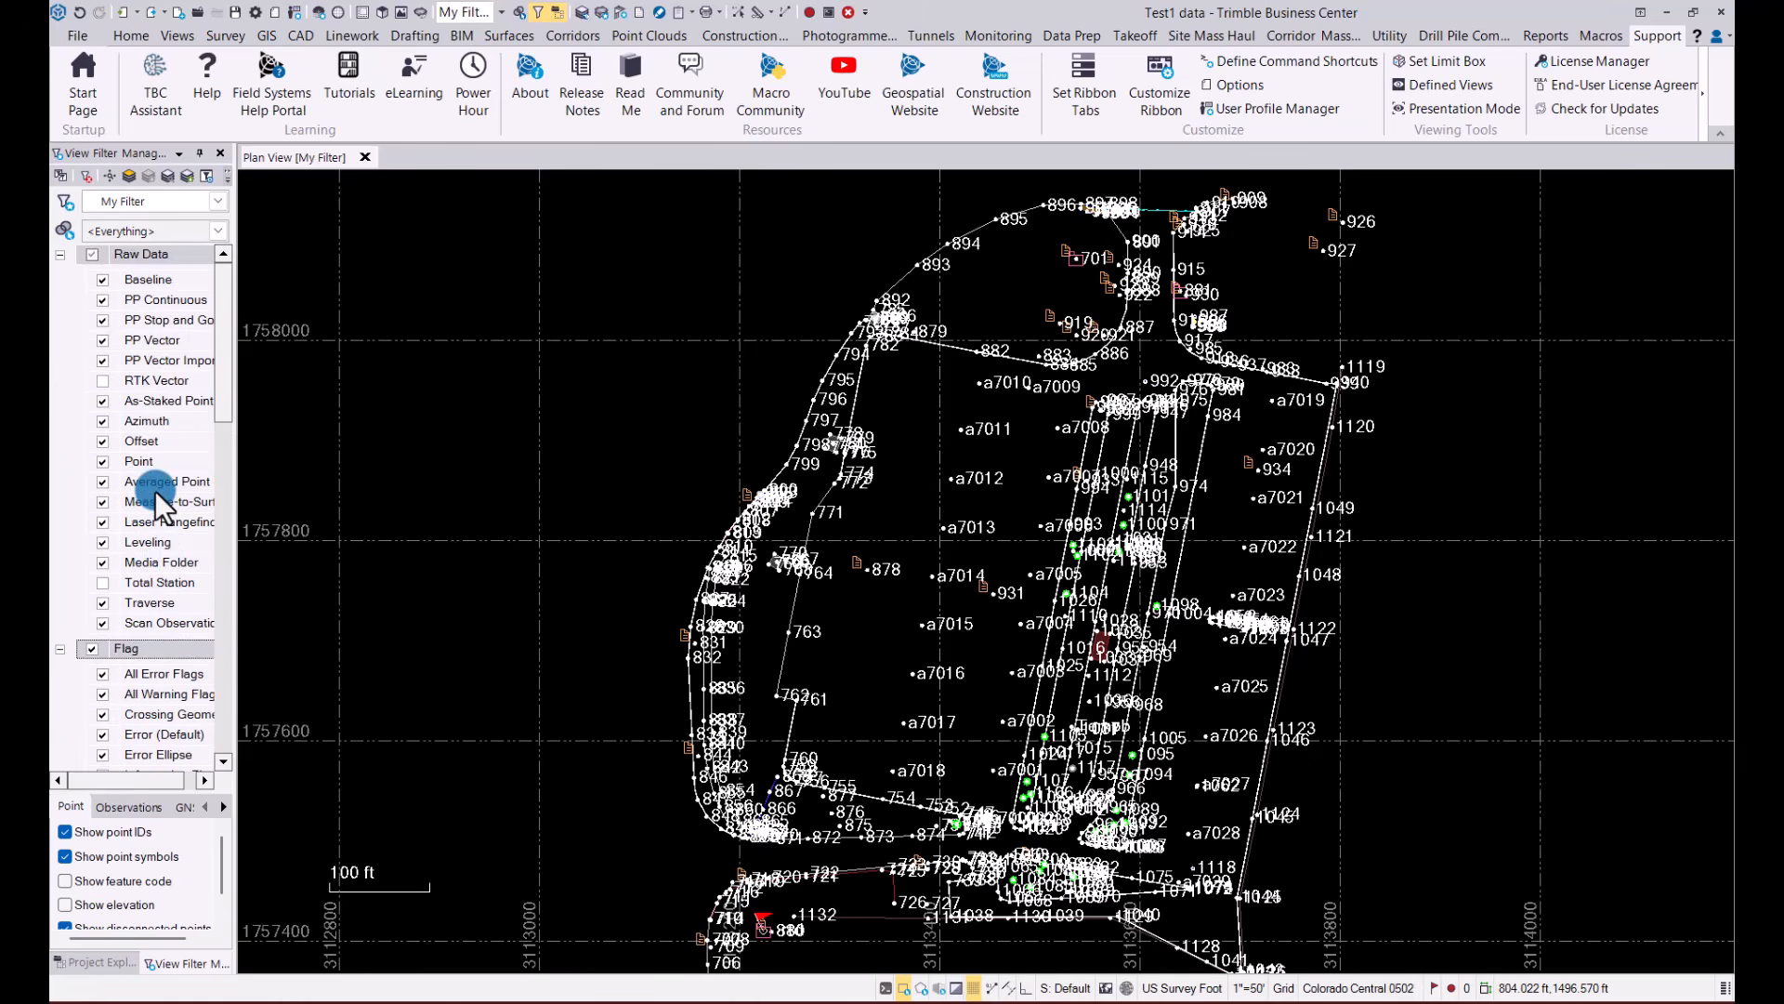
{"action": "scroll", "coordinate": [154, 488], "scroll_direction": "down", "scroll_amount": 2}
{"action": "scroll", "coordinate": [155, 488], "scroll_direction": "down", "scroll_amount": 8}
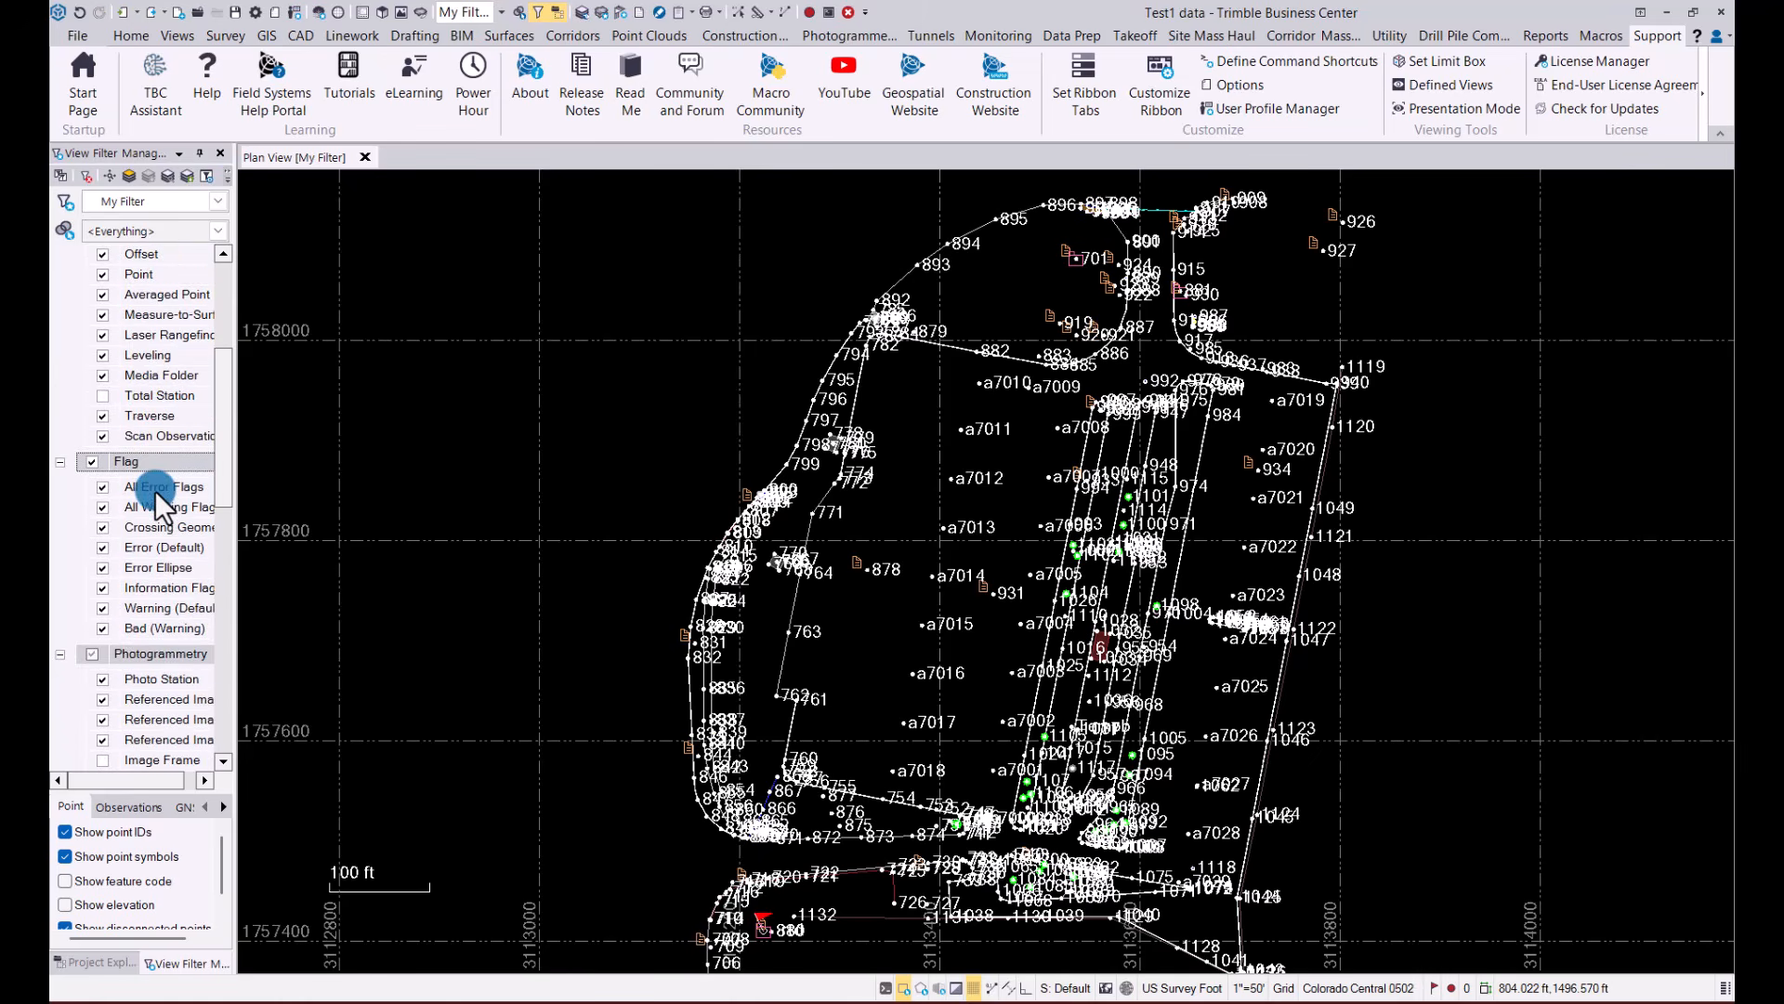
{"action": "scroll", "coordinate": [160, 549], "scroll_direction": "down", "scroll_amount": 2}
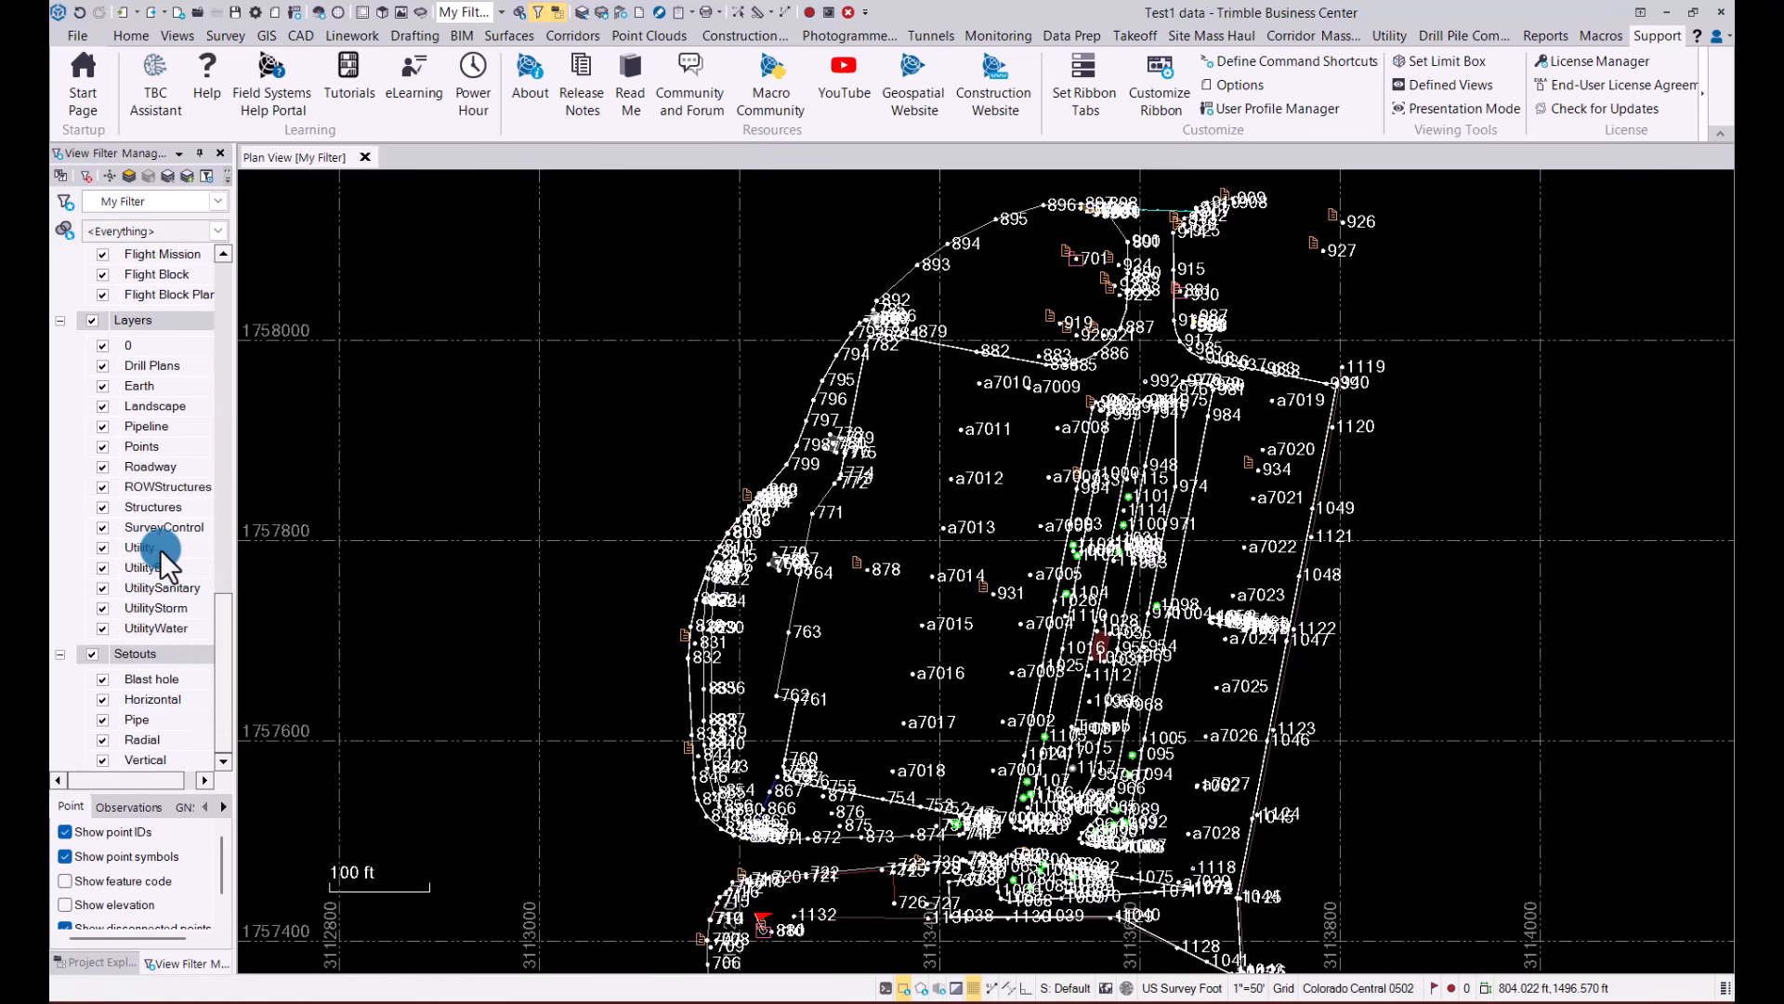
{"action": "scroll", "coordinate": [166, 622], "scroll_direction": "up", "scroll_amount": 3}
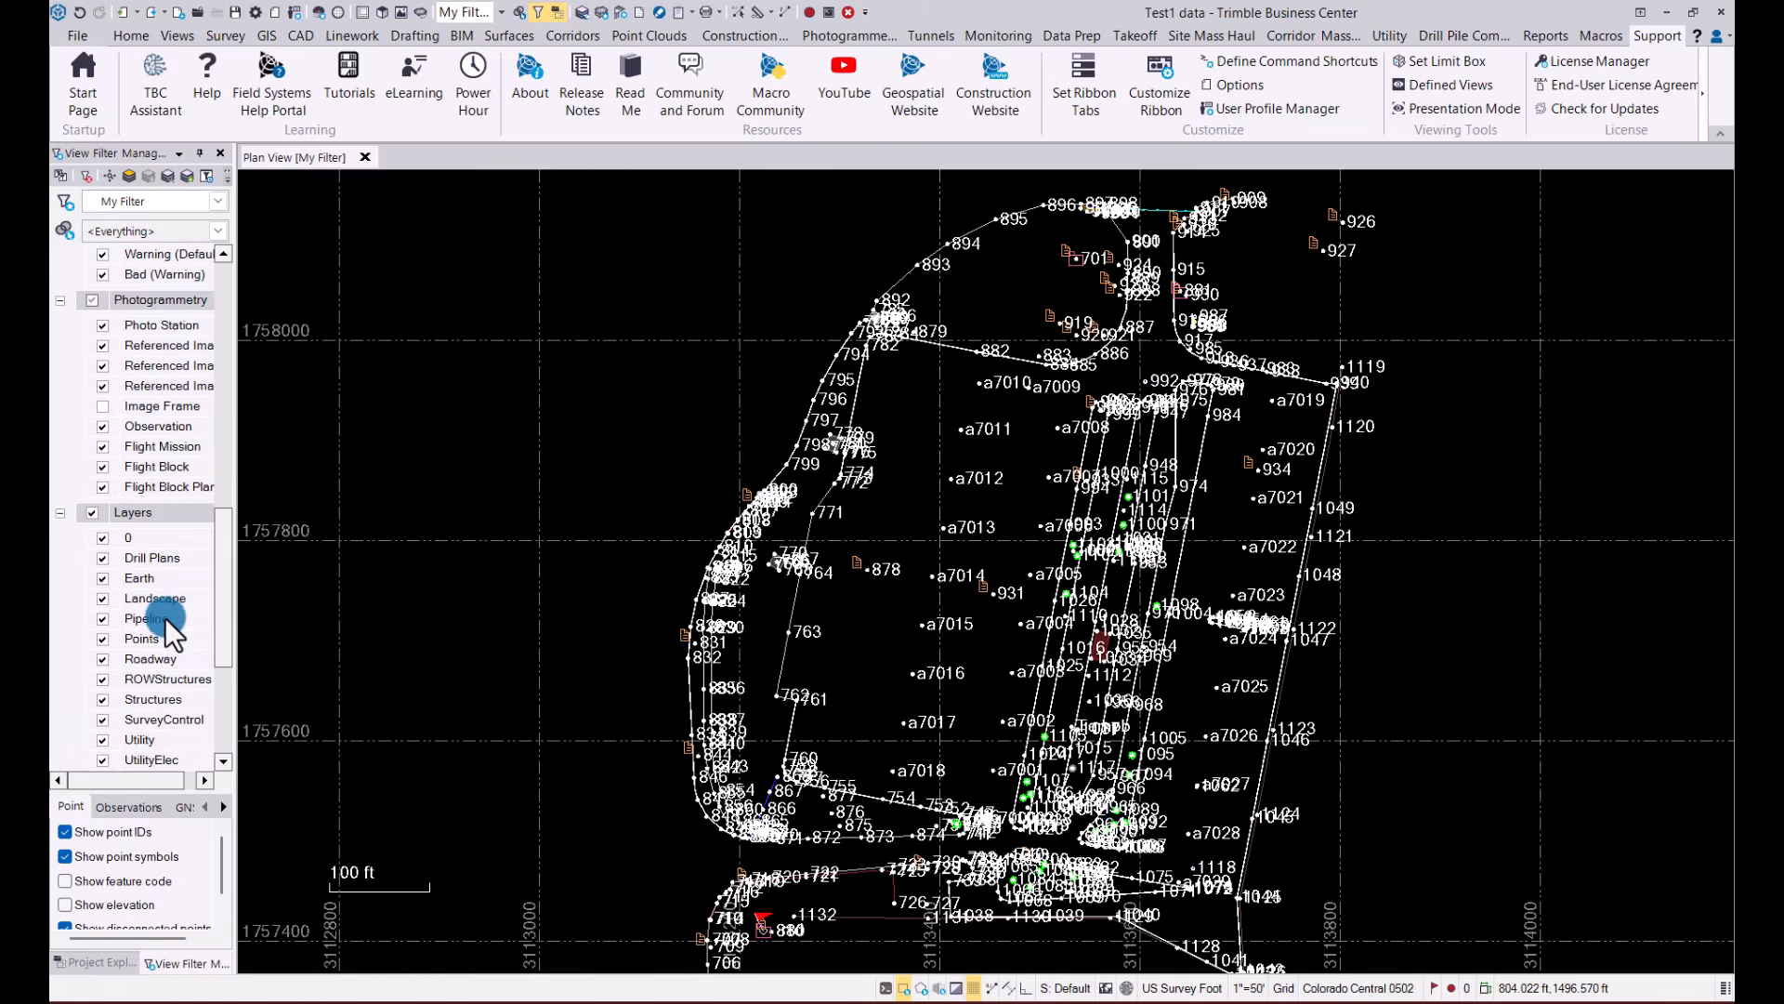
Hide the empty layers again in the view filter and return to the start of the filter list
{"action": "right_click", "coordinate": [136, 514]}
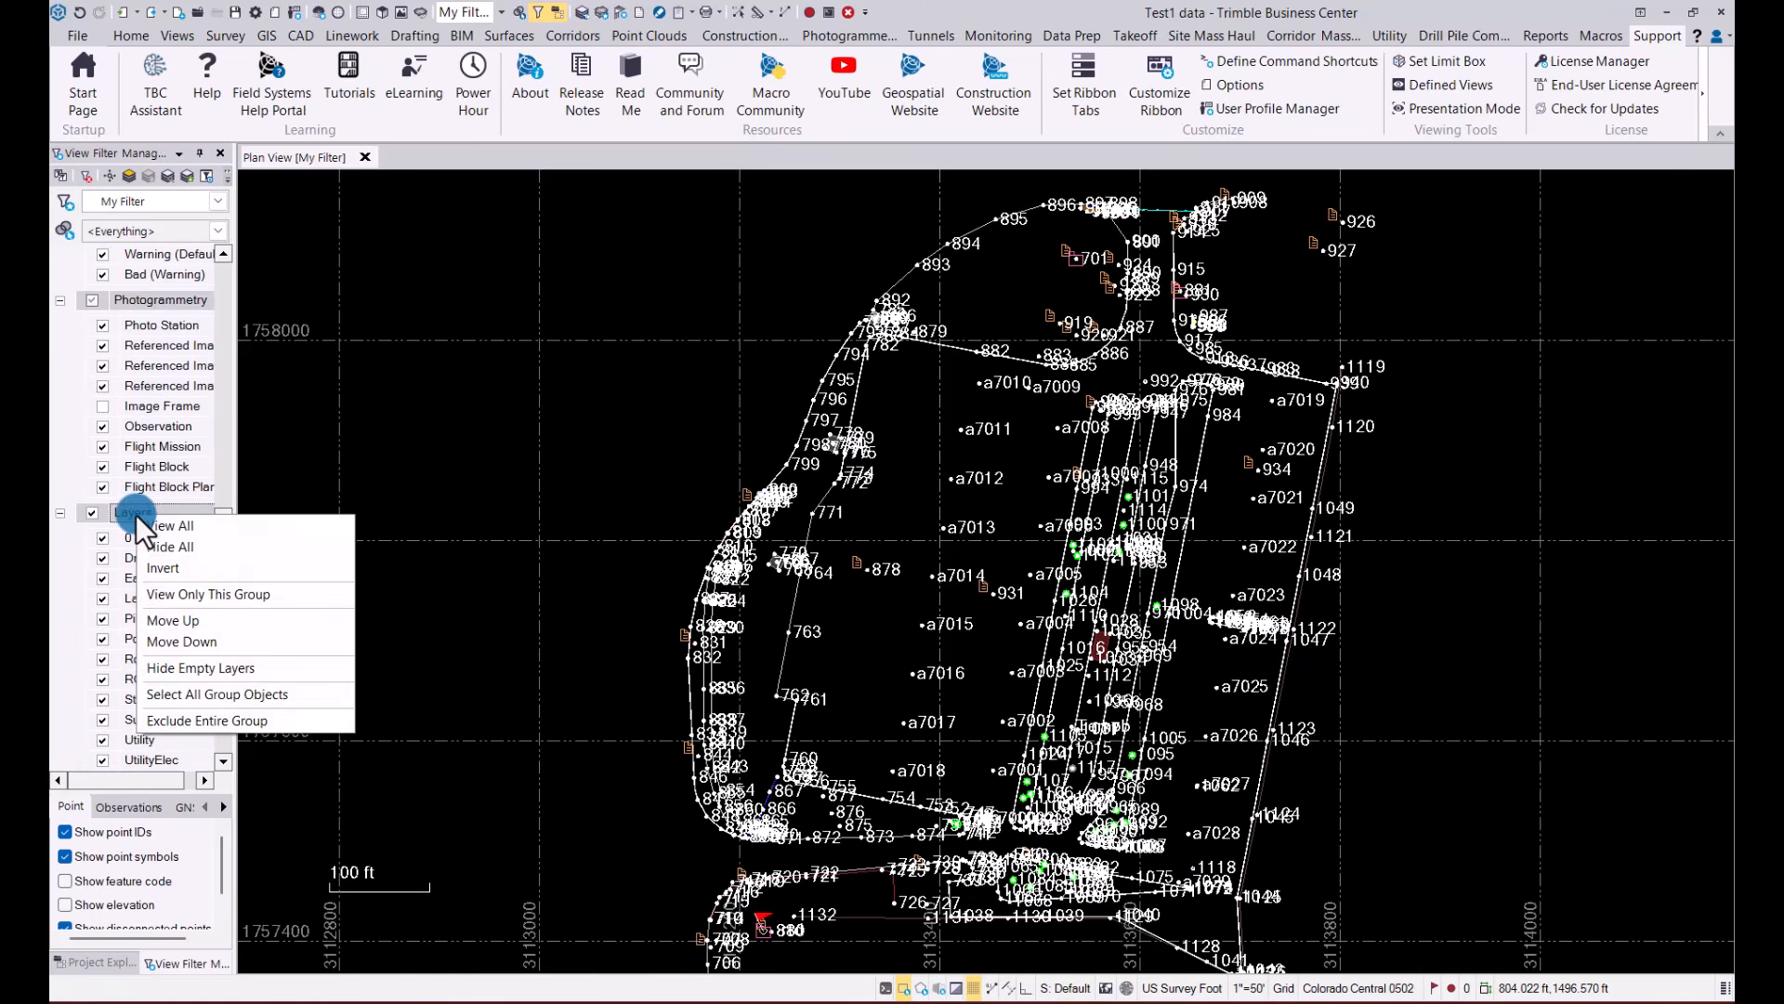
{"action": "left_click", "coordinate": [197, 671]}
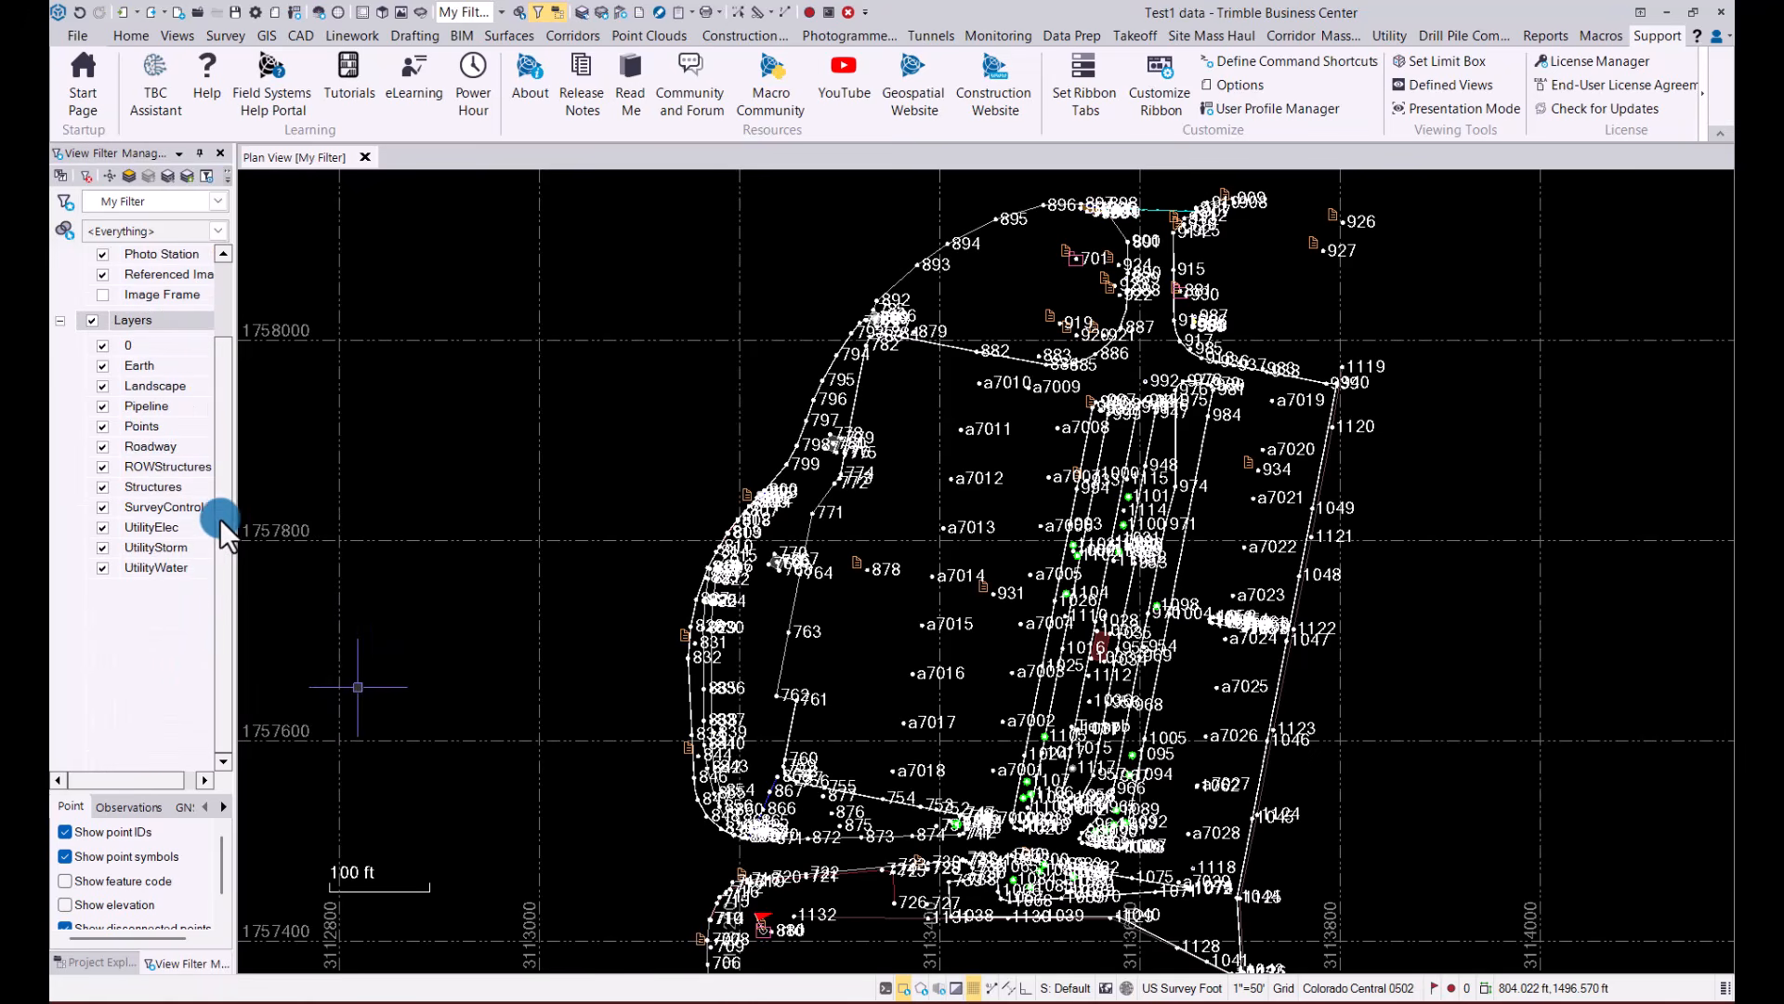
{"action": "left_click_drag", "start_coordinate": [219, 517], "coordinate": [239, 335]}
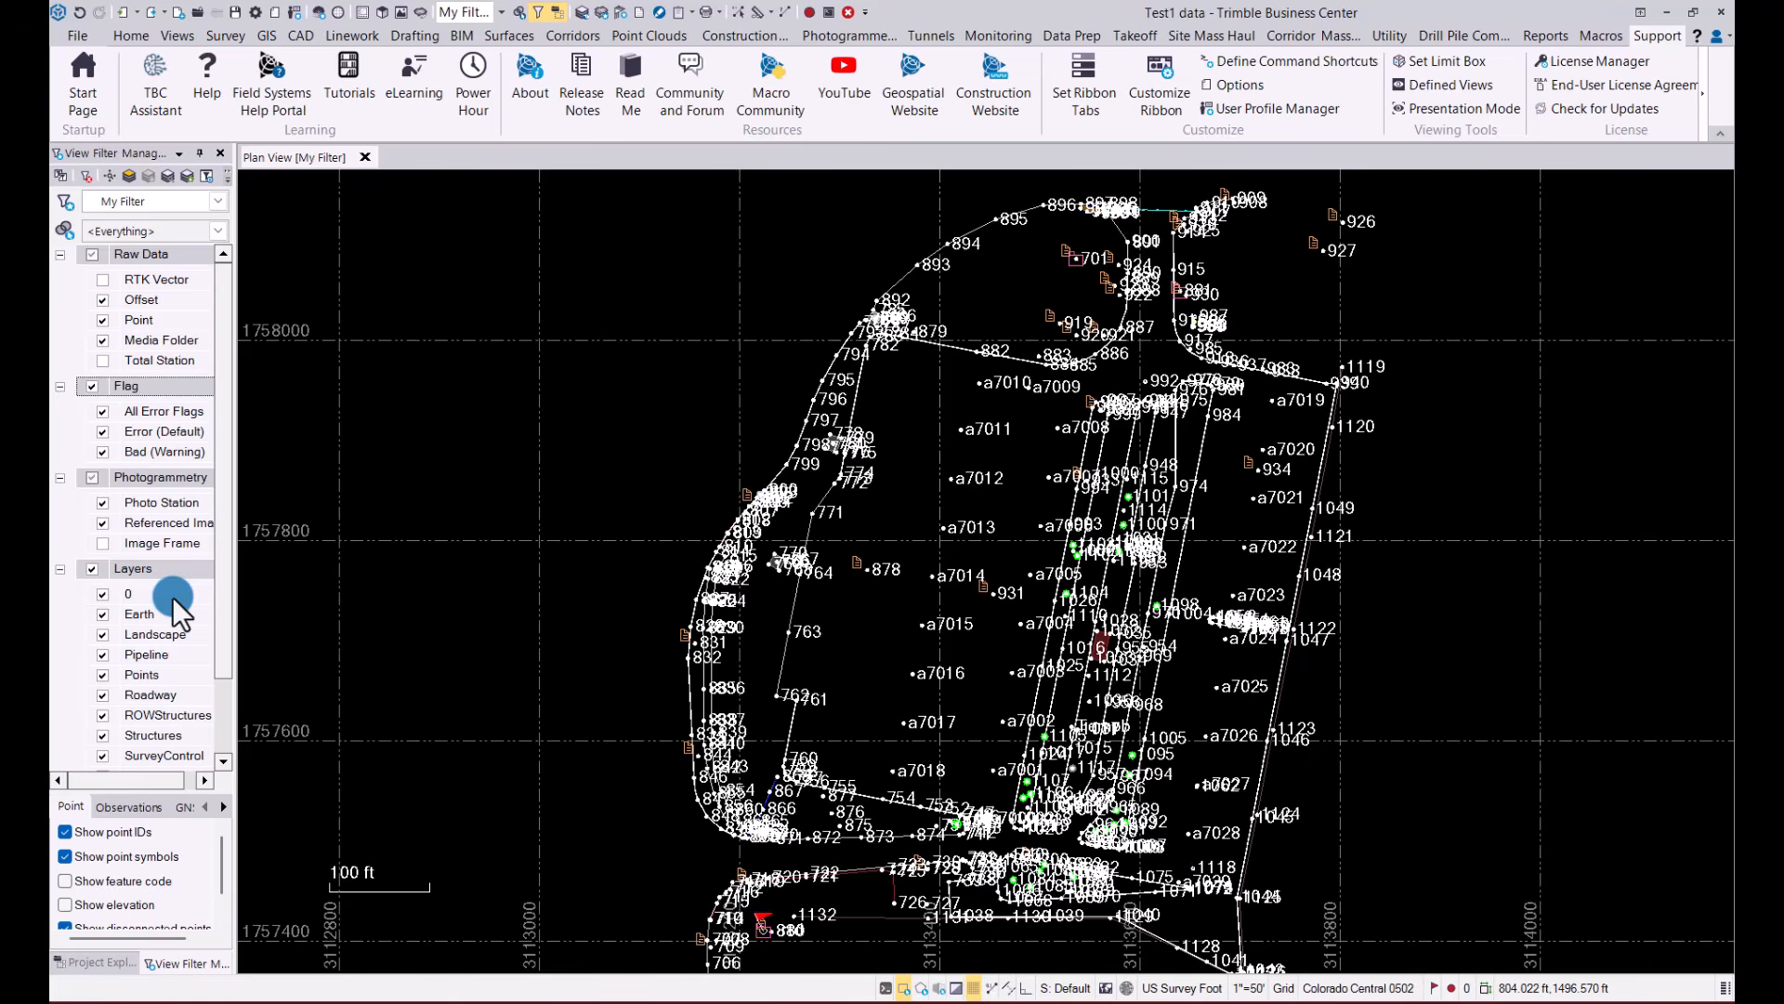
Review all of the project's layers in the Layer Manager and close it
{"action": "scroll", "coordinate": [896, 576], "scroll_direction": "down", "scroll_amount": 1}
{"action": "mouse_move", "coordinate": [991, 563]}
{"action": "middle_mouse_down"}
{"action": "mouse_move", "coordinate": [968, 576]}
{"action": "mouse_move", "coordinate": [896, 518]}
{"action": "middle_mouse_up"}
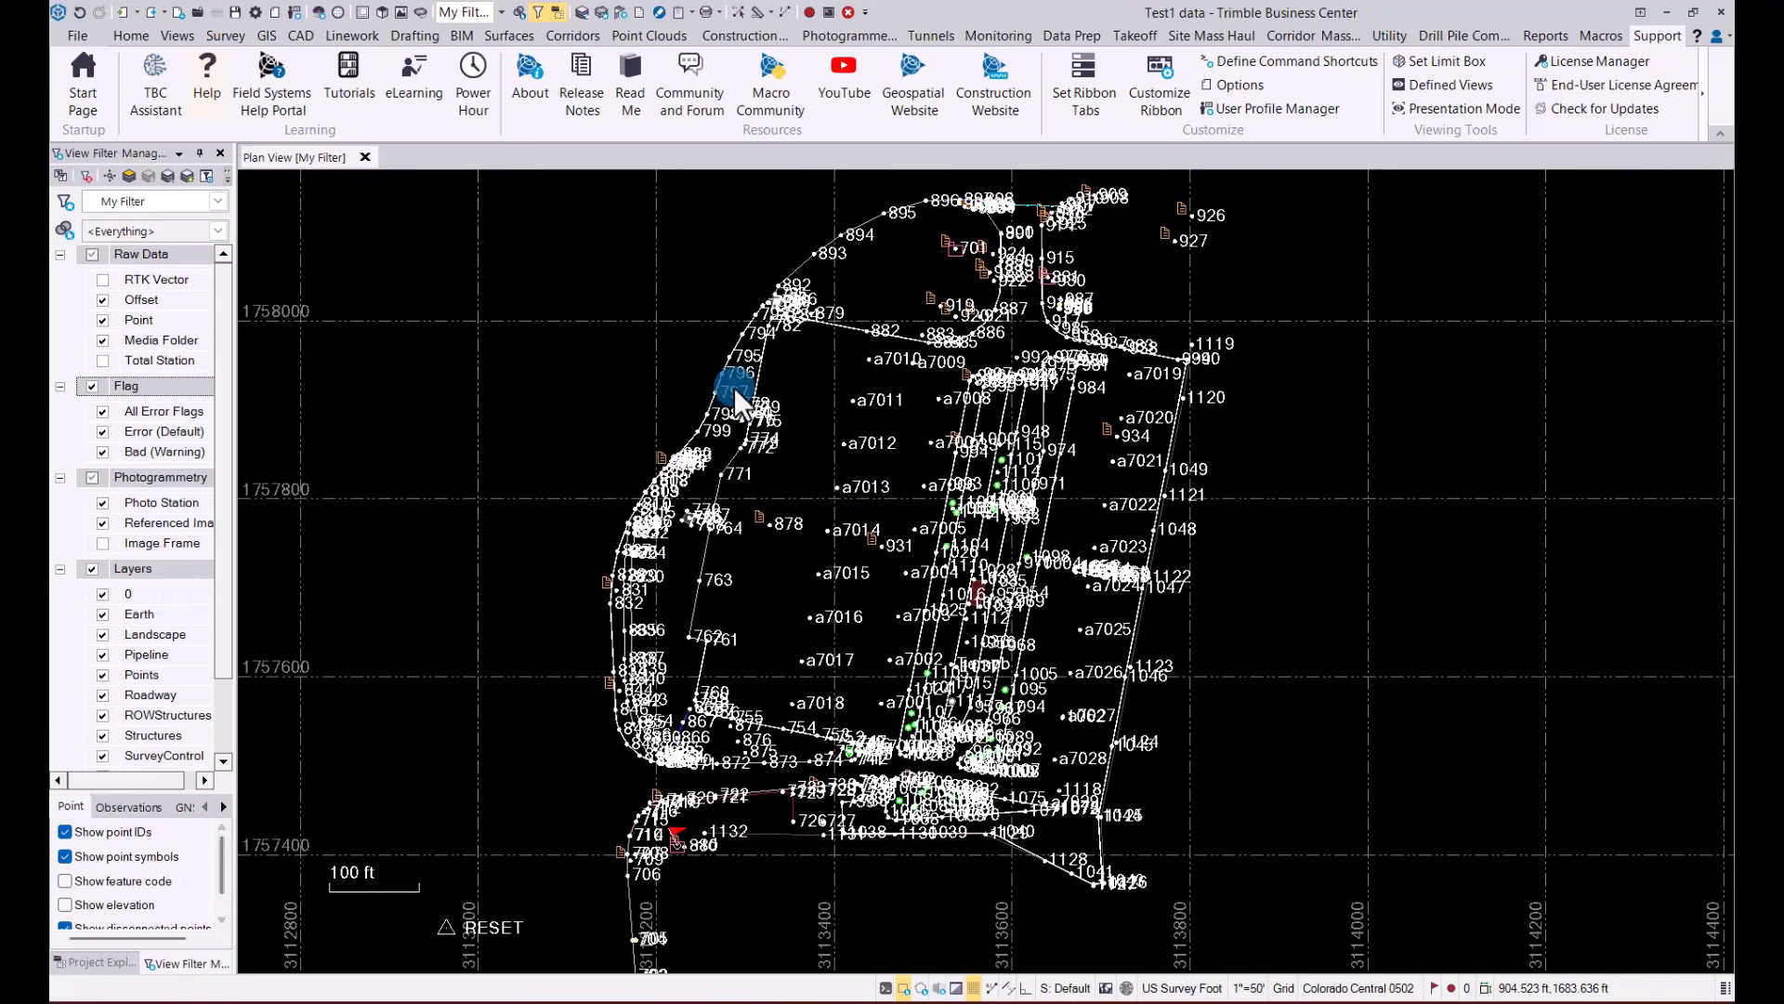
{"action": "left_click", "coordinate": [300, 36]}
{"action": "left_click", "coordinate": [86, 81]}
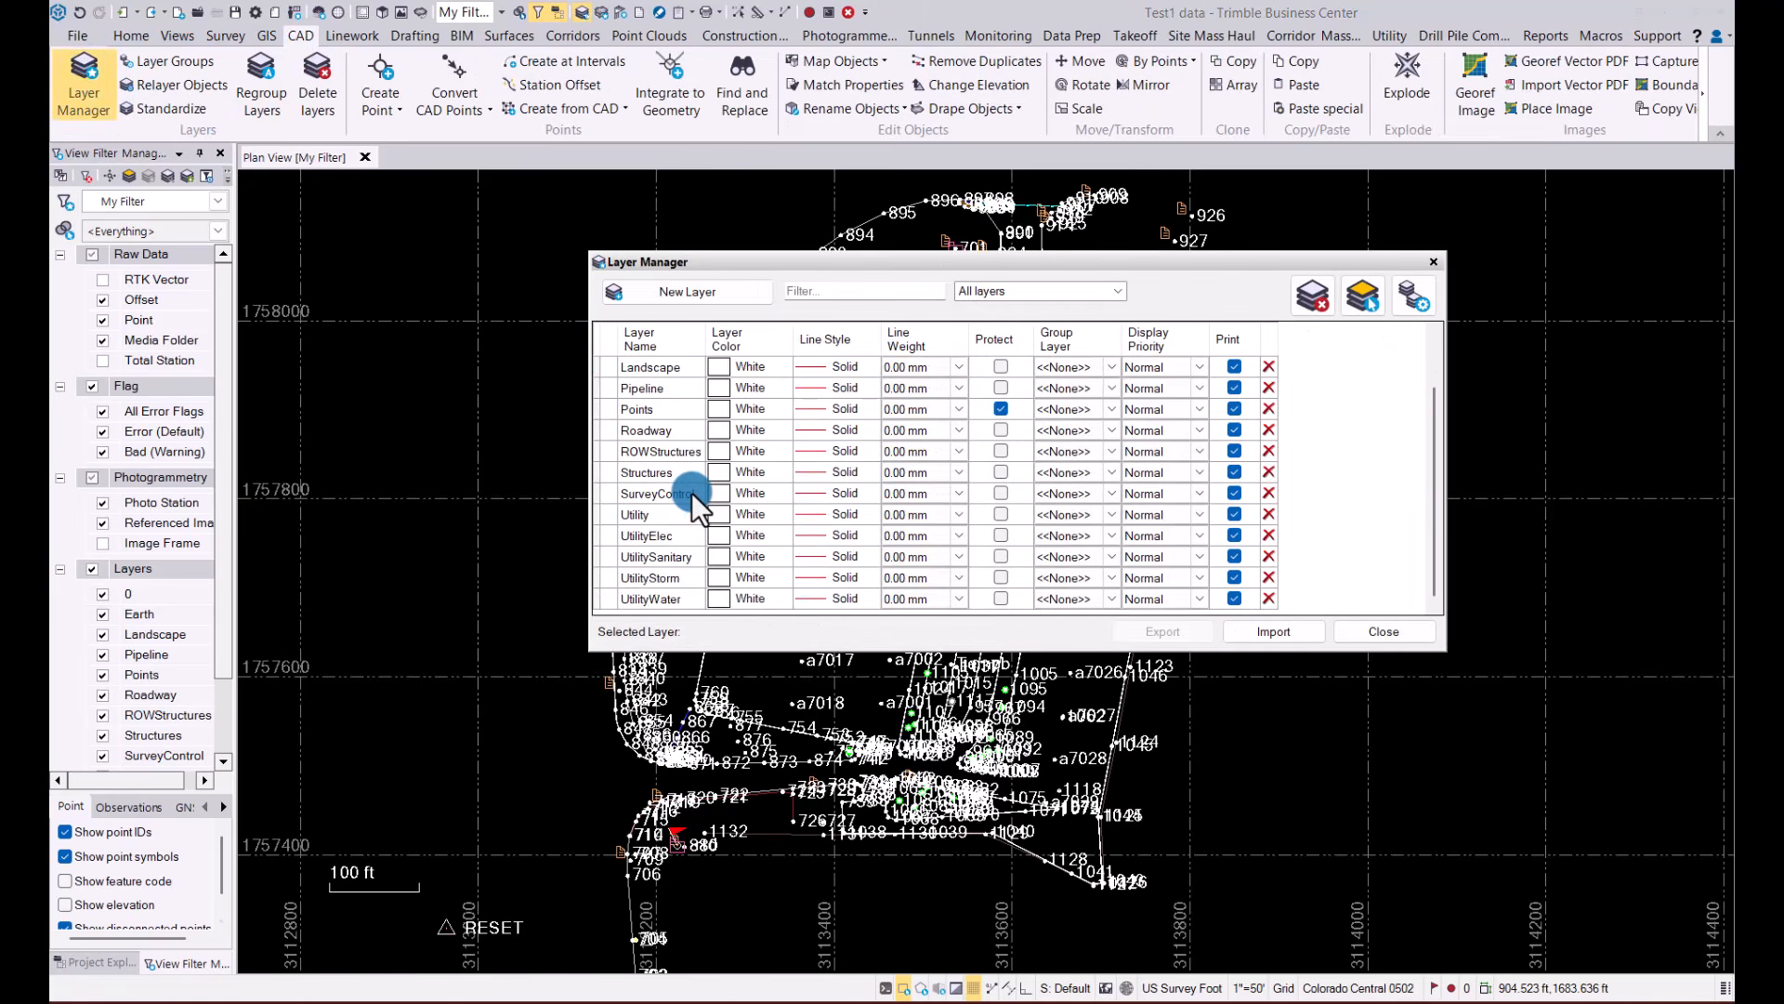
{"action": "scroll", "coordinate": [691, 493], "scroll_direction": "up", "scroll_amount": 1}
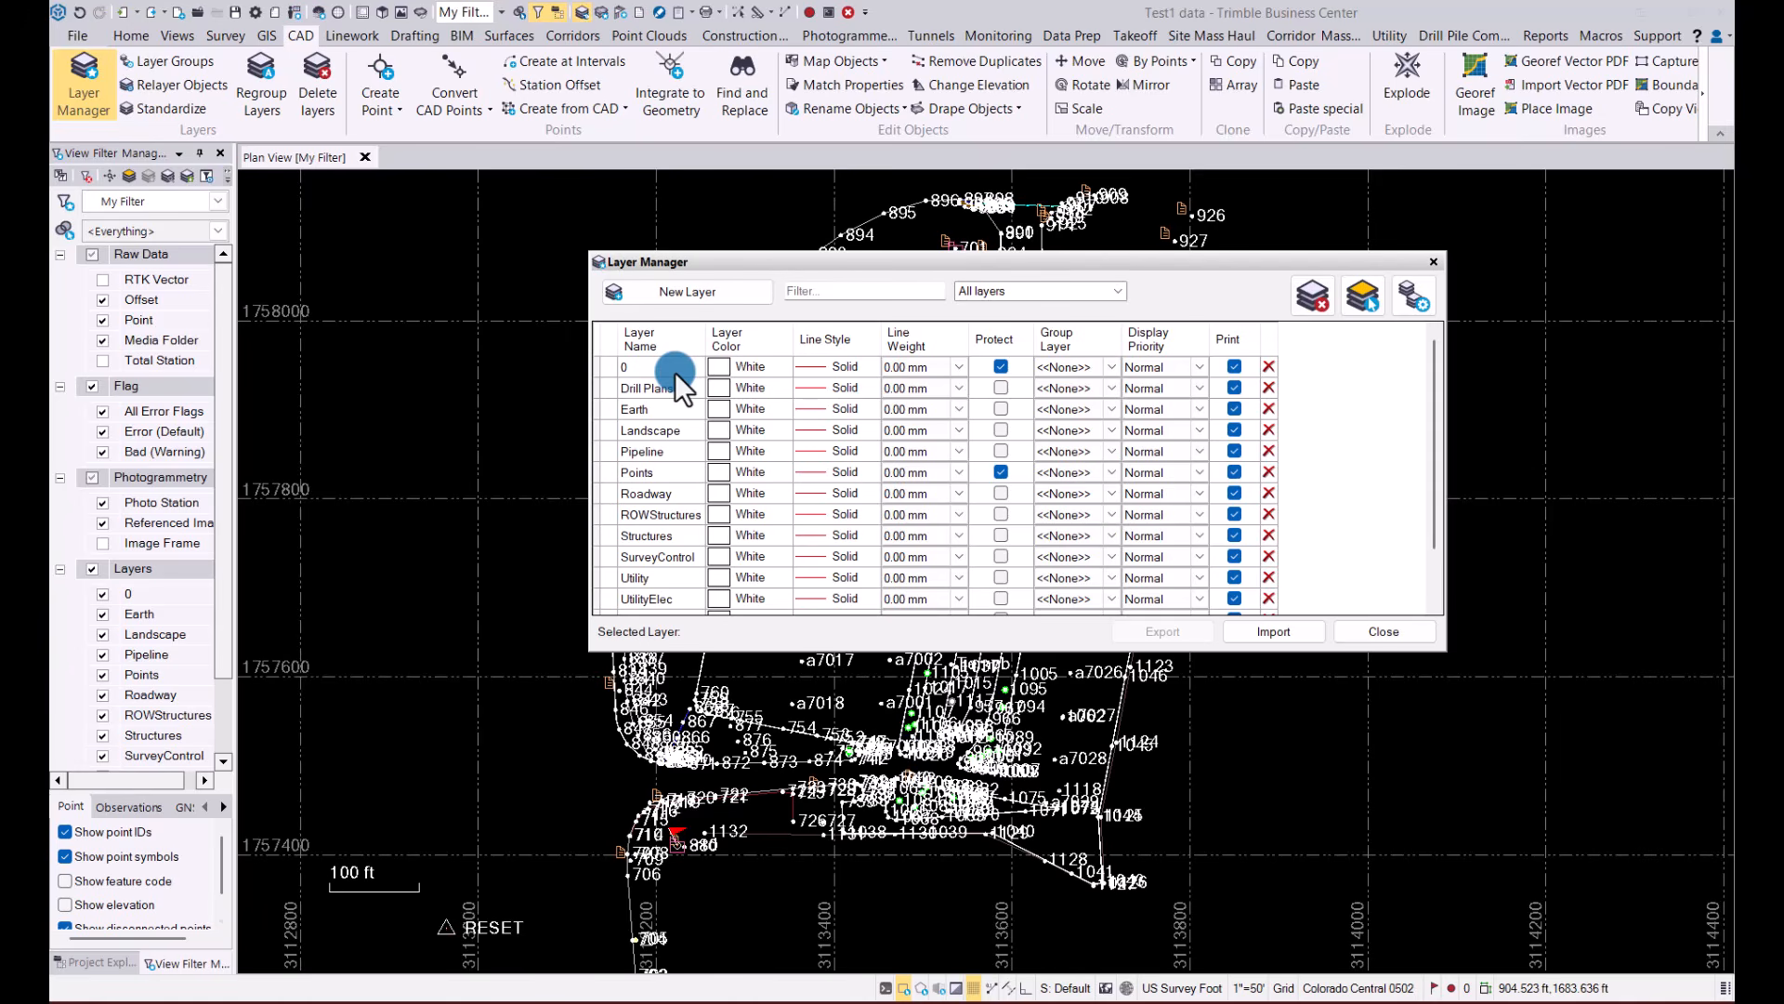
{"action": "left_click", "coordinate": [1436, 260]}
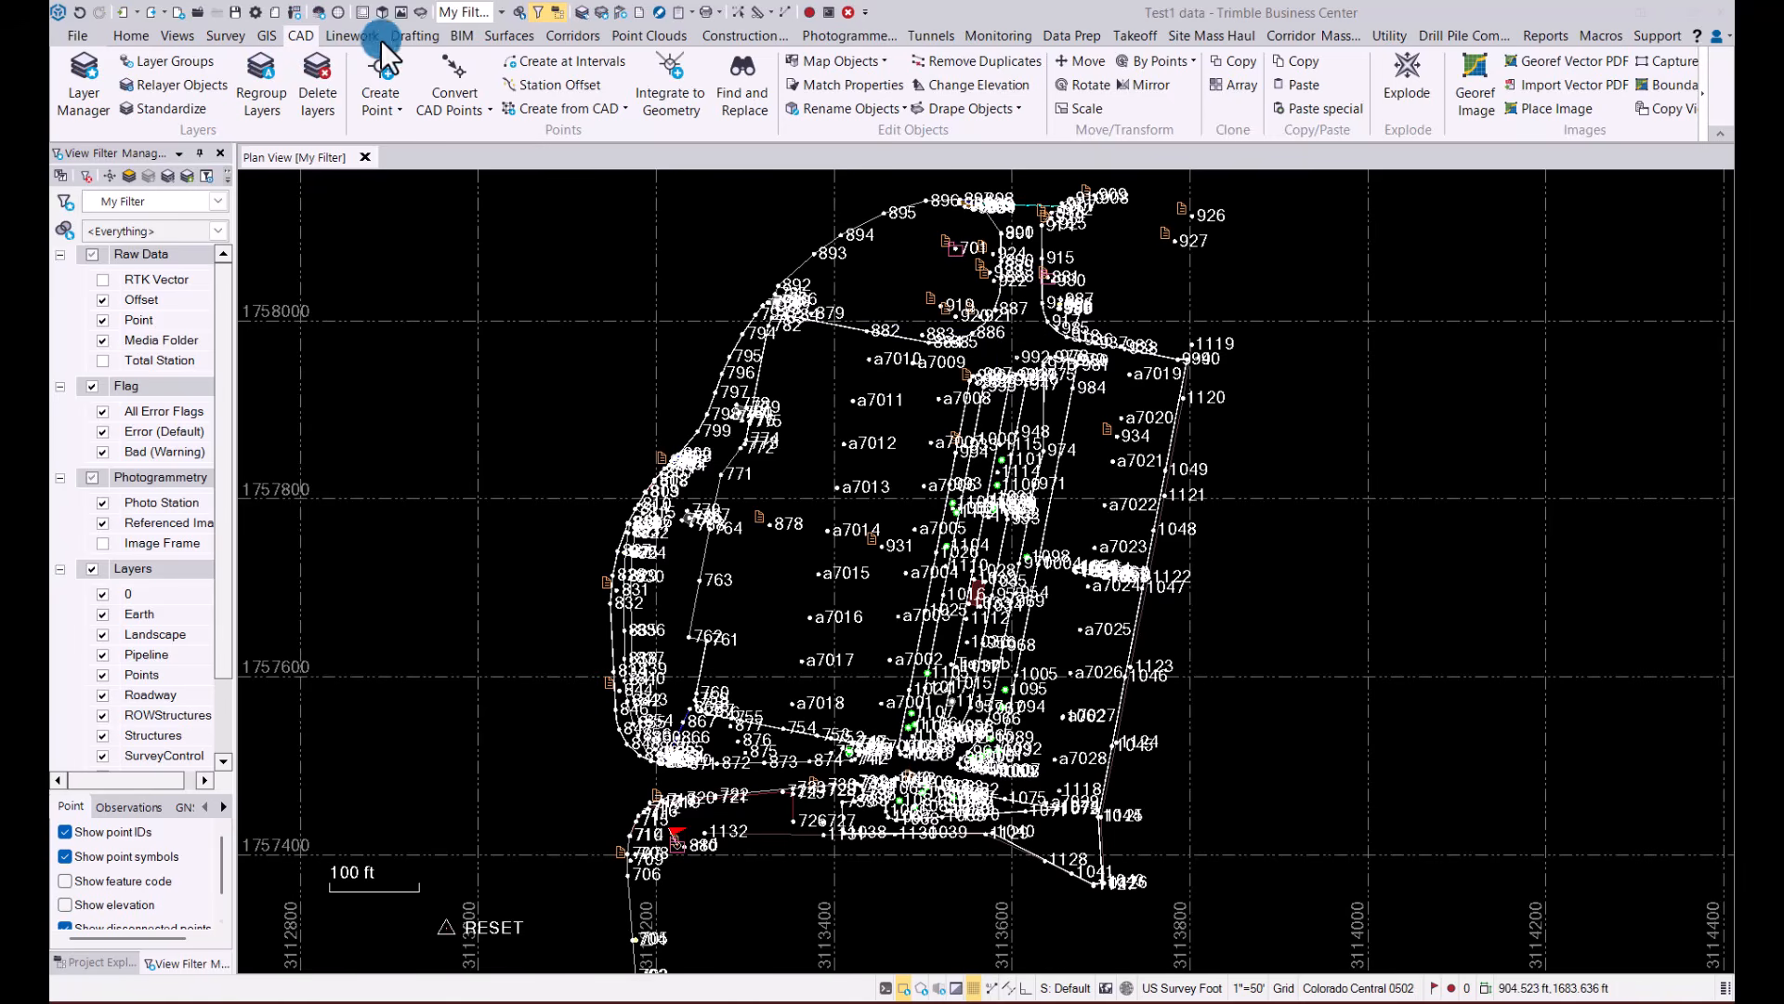
Start the Create Dynaview Boundary Set command and name the new set Aet1
{"action": "left_click", "coordinate": [411, 34]}
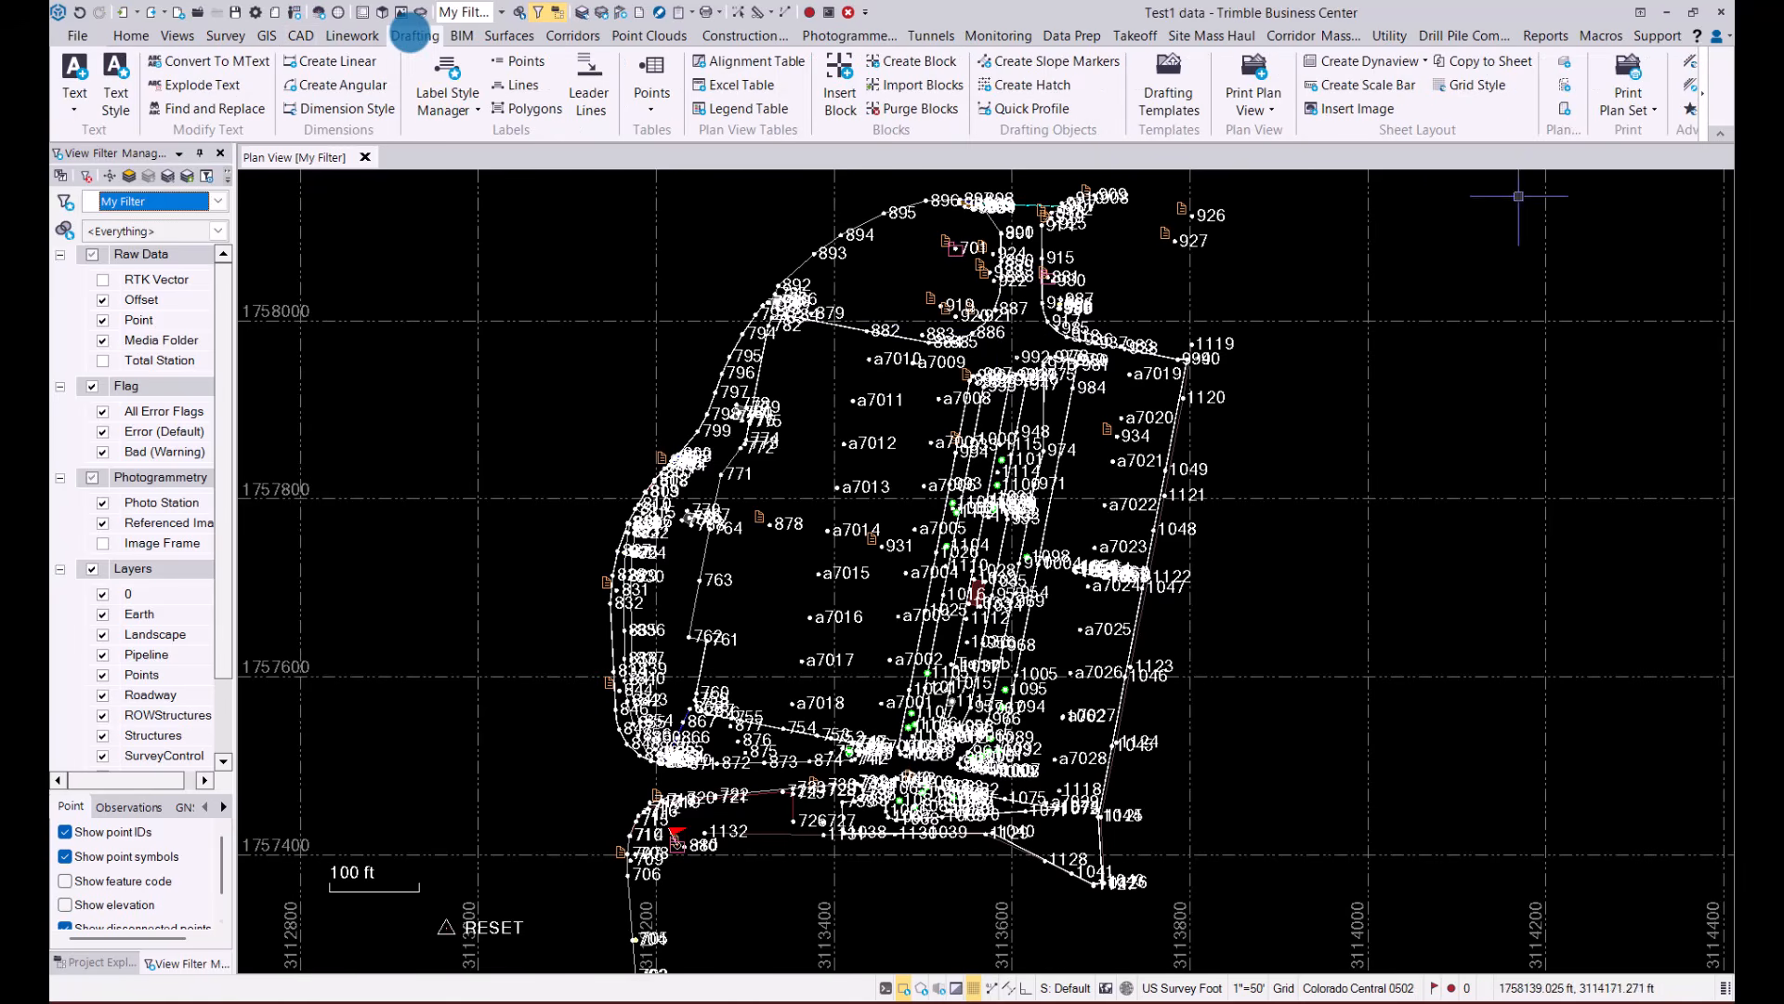
{"action": "left_click", "coordinate": [1705, 86]}
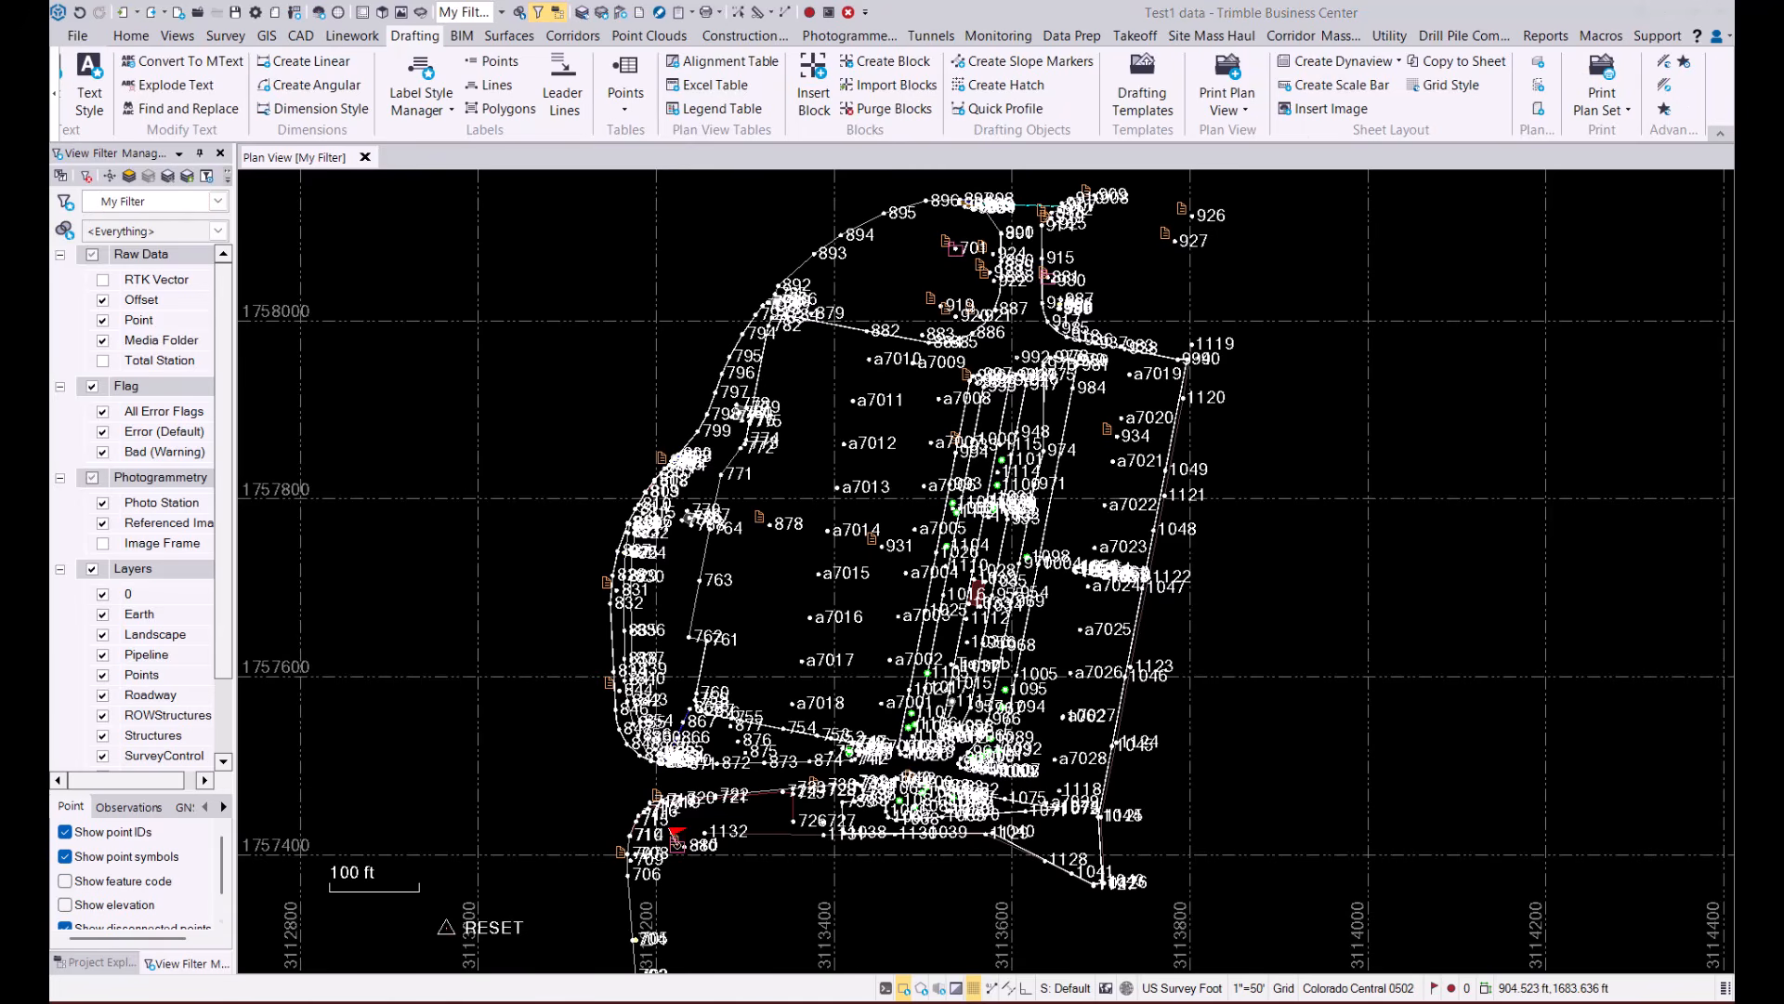
{"action": "left_click", "coordinate": [1398, 59]}
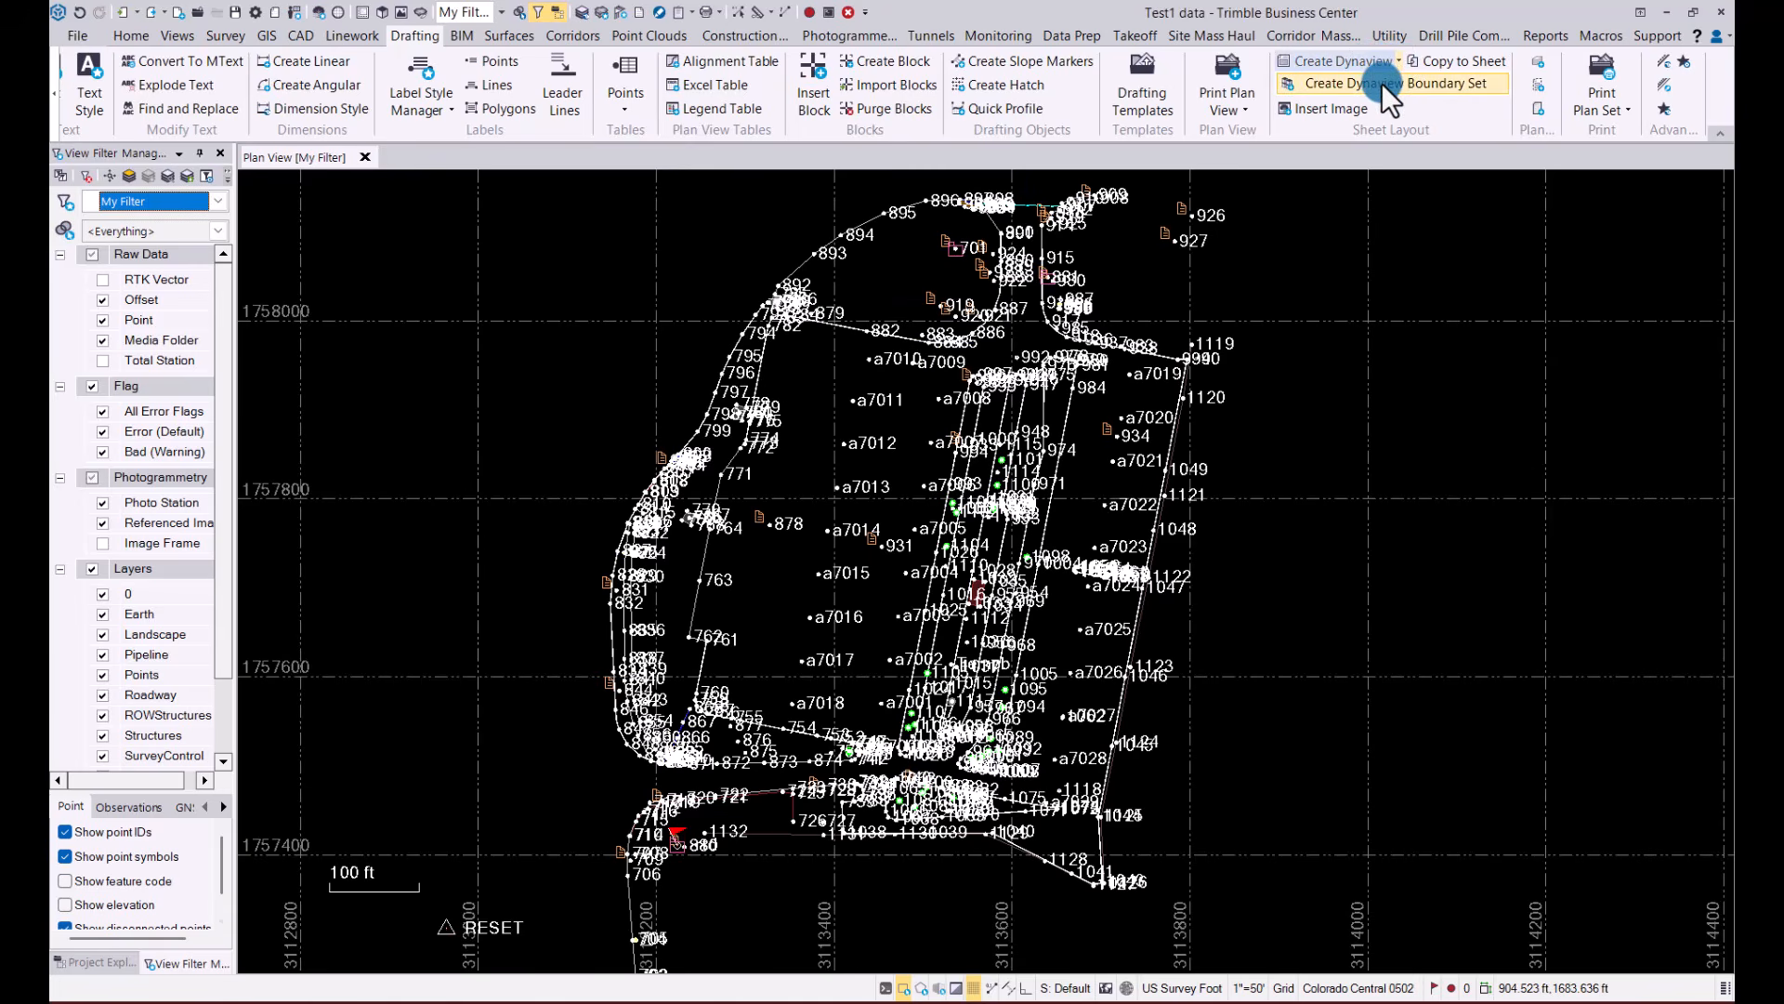
{"action": "left_click", "coordinate": [1381, 82]}
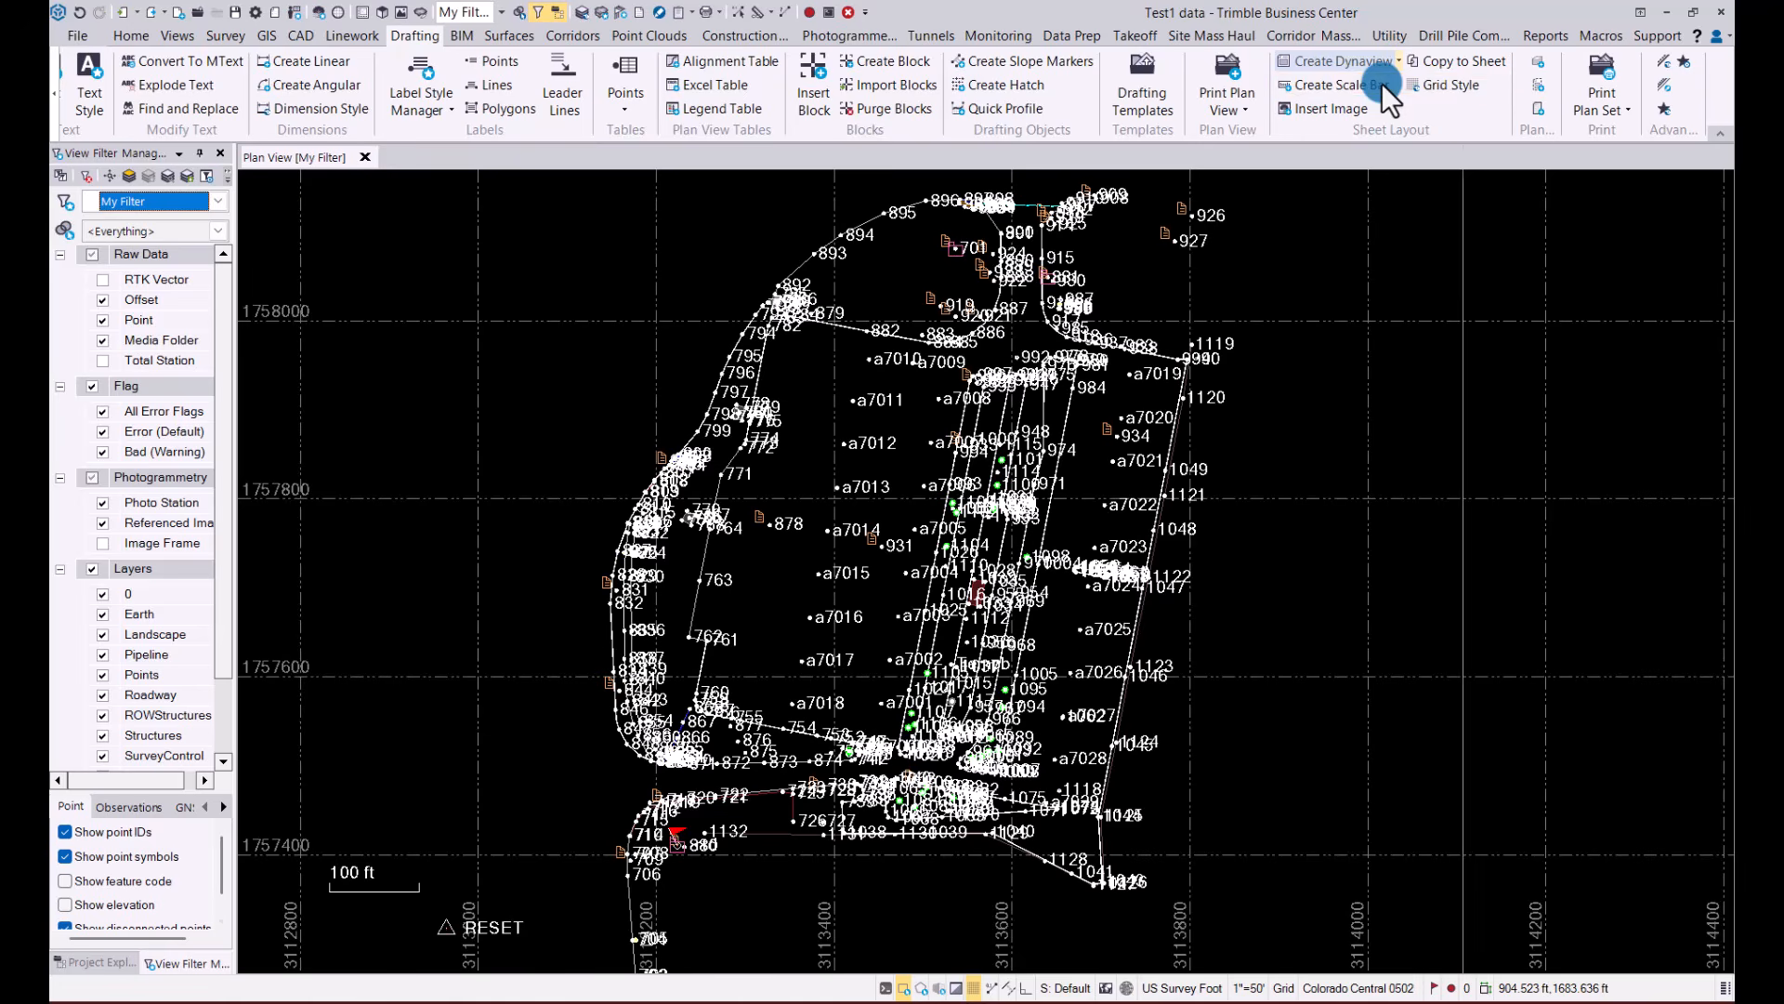
{"action": "left_click", "coordinate": [1492, 228]}
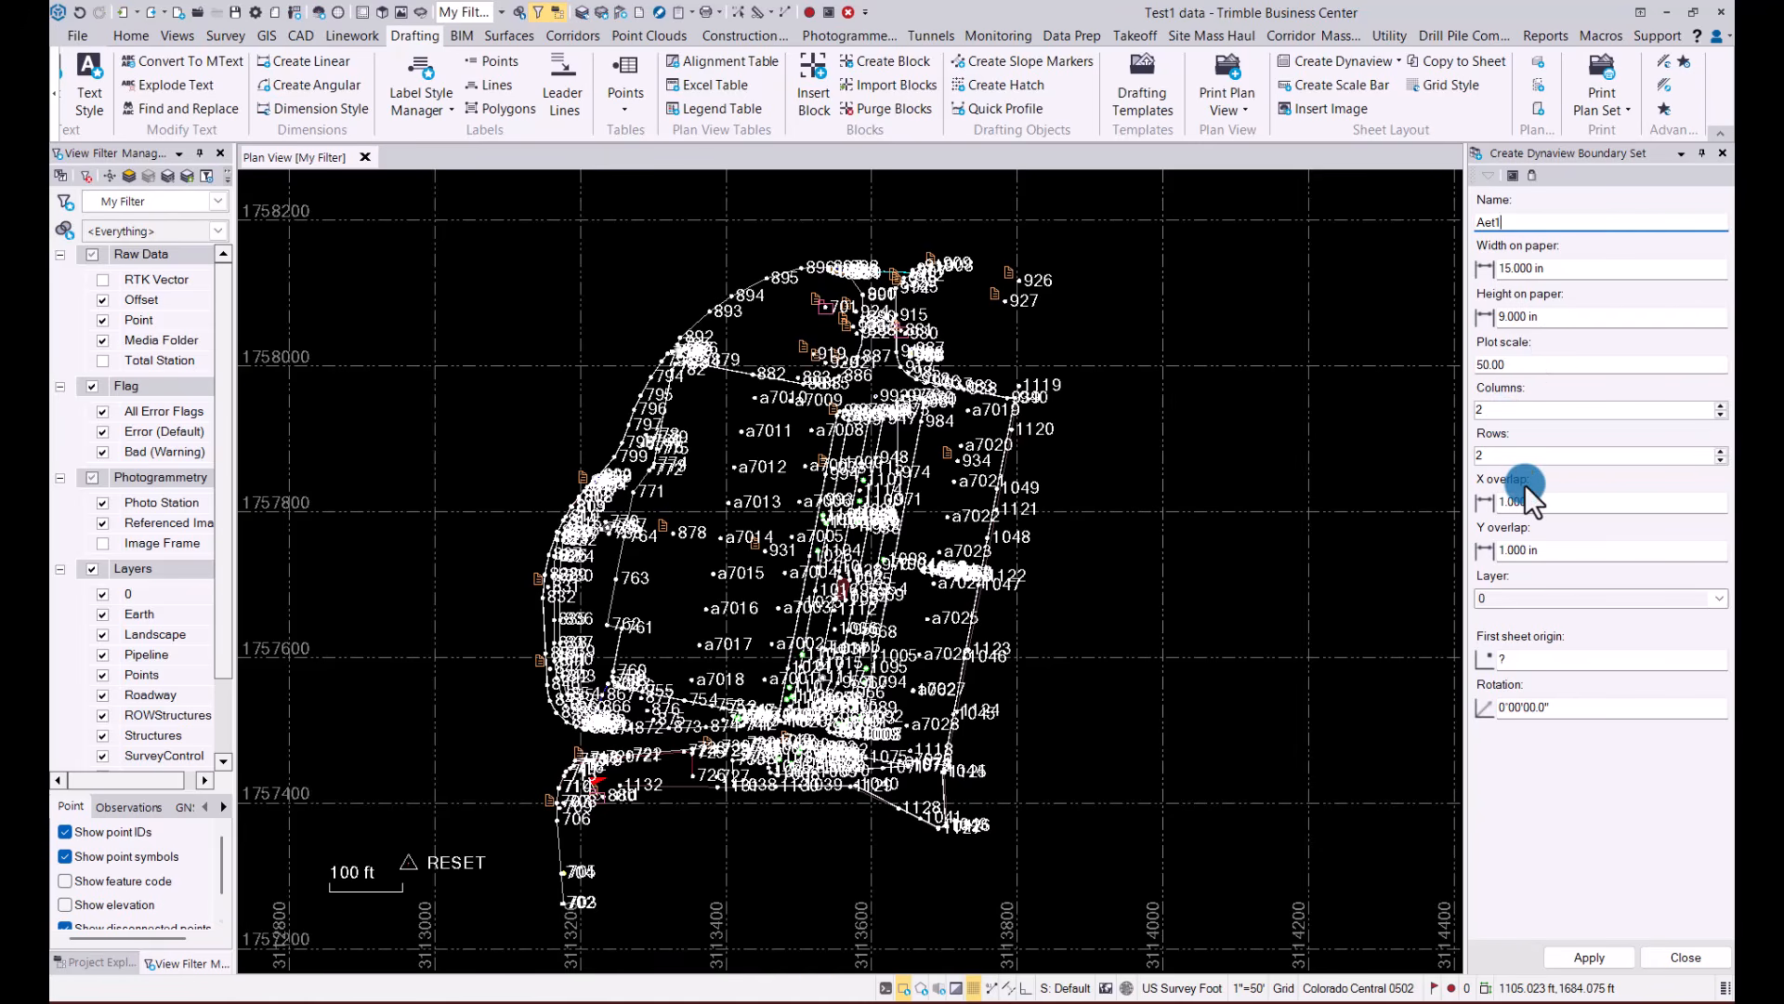
Assign the boundary set to the Drill Plans layer and reduce its columns to 1
{"action": "left_click", "coordinate": [1716, 599]}
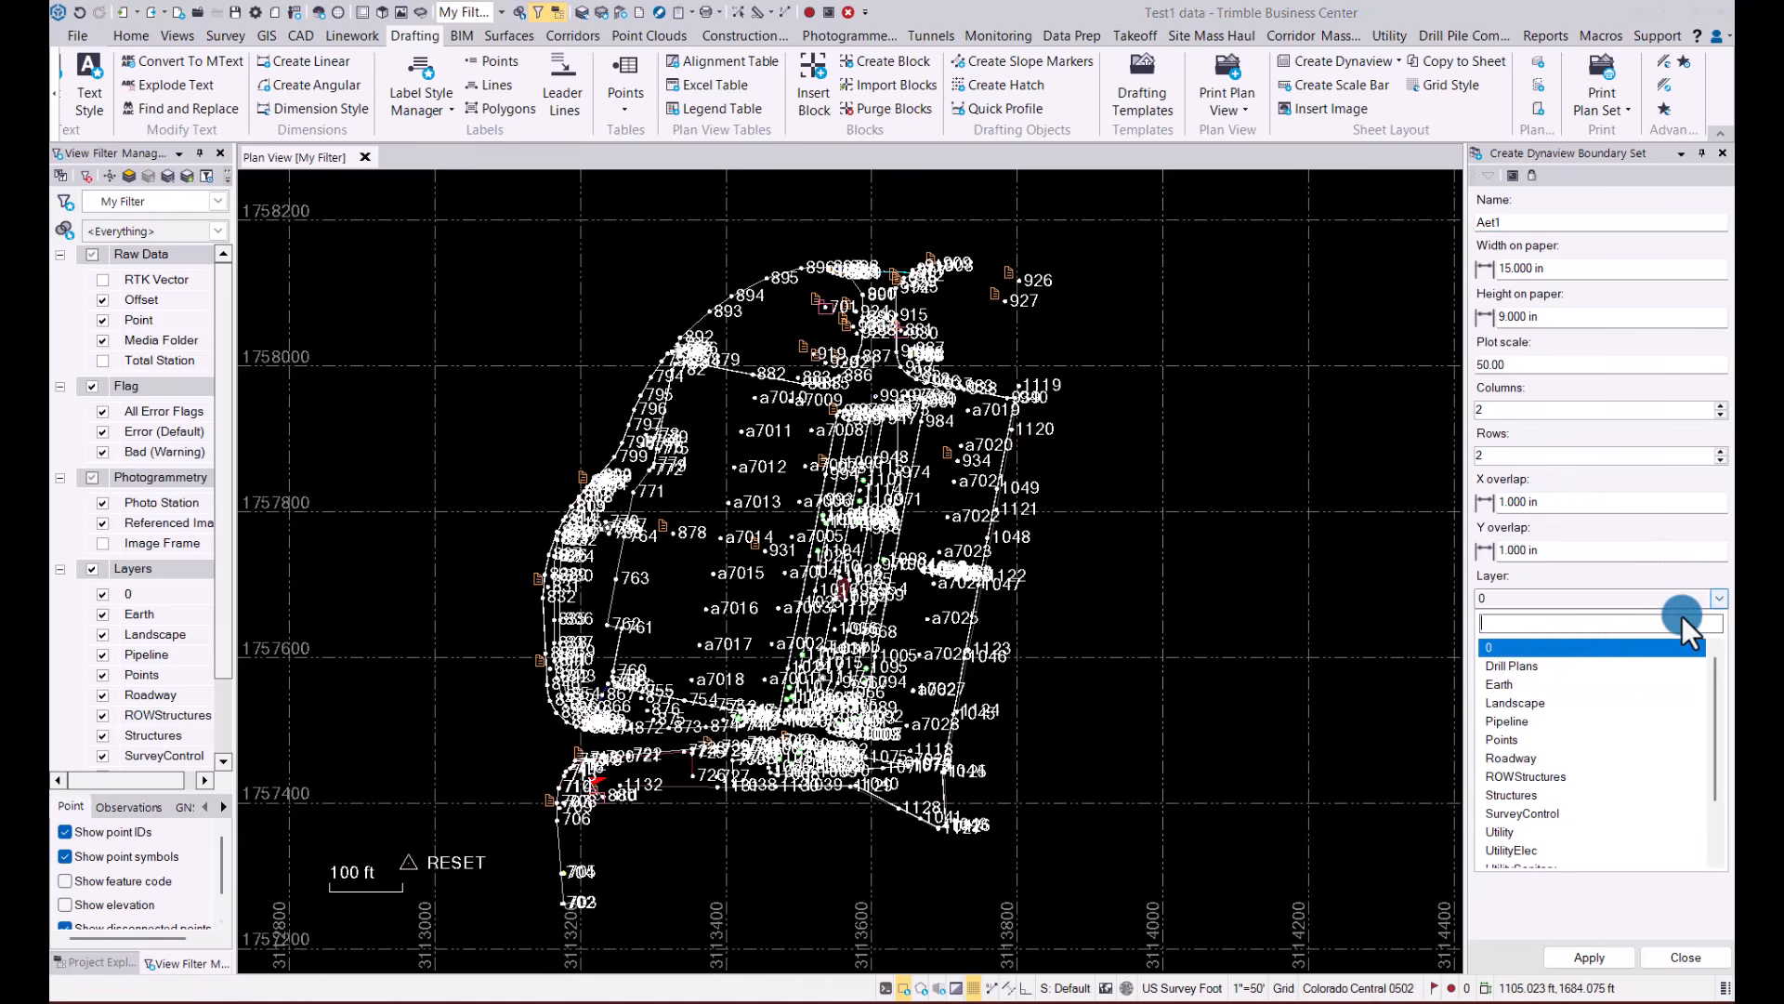
{"action": "left_click", "coordinate": [1514, 668]}
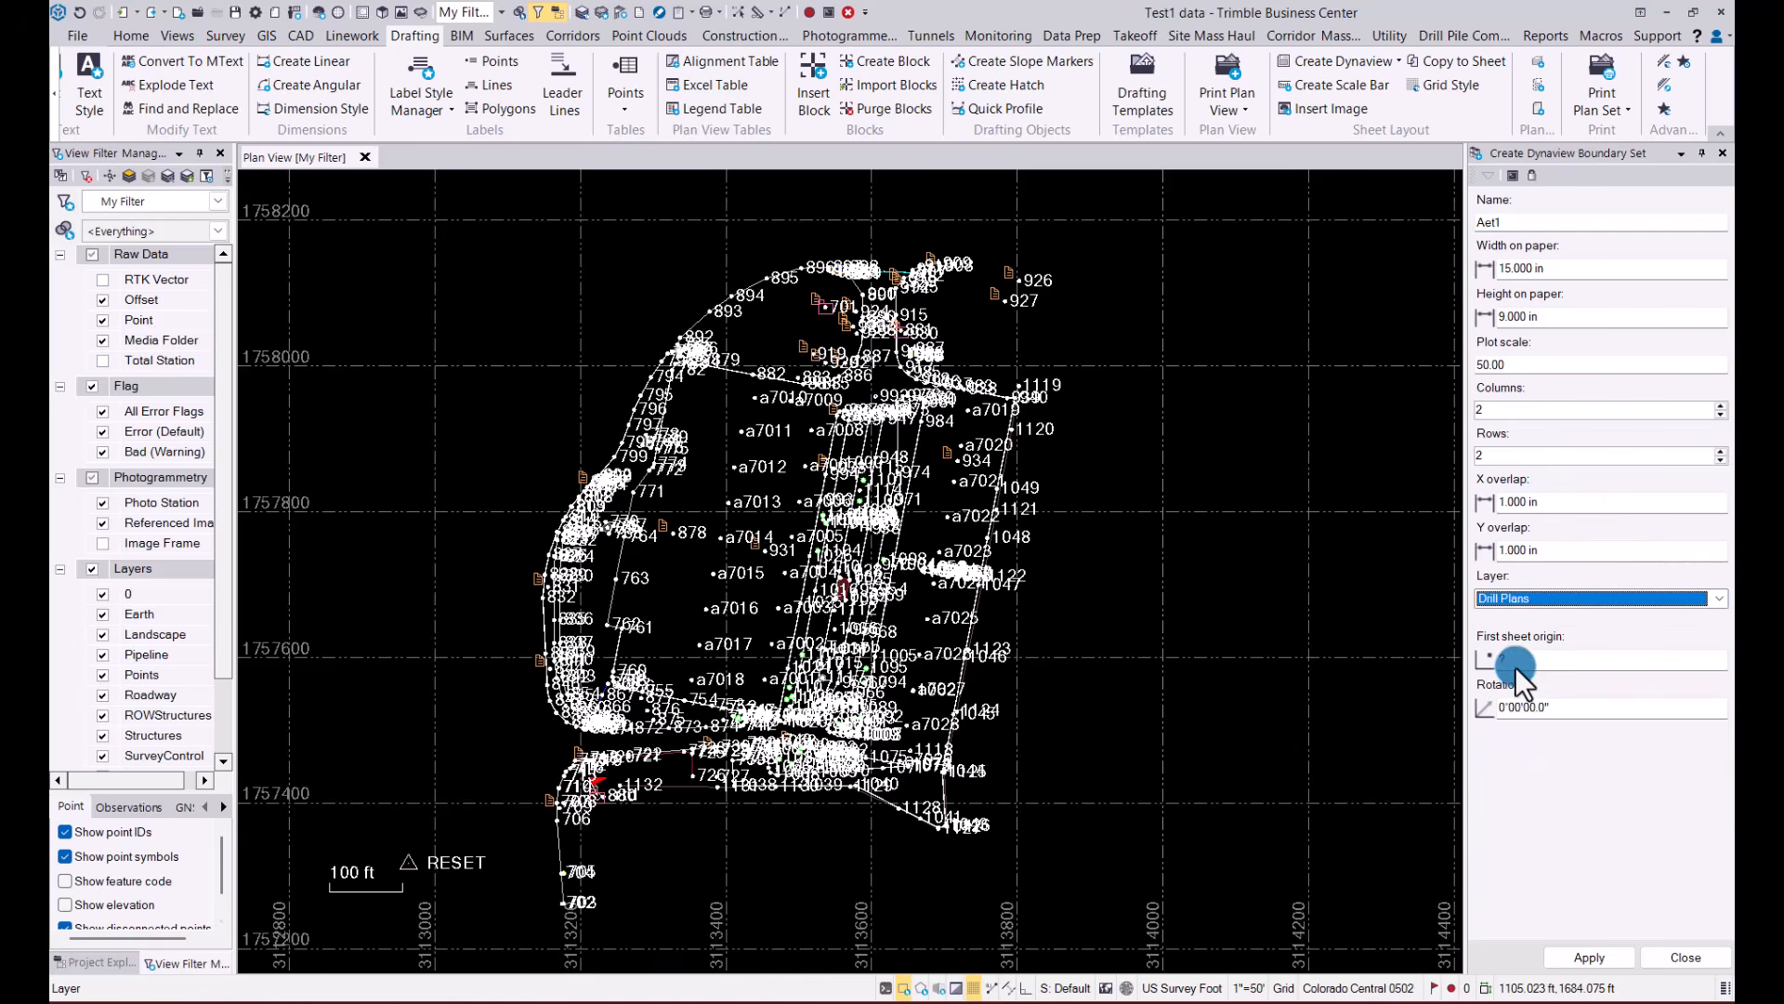
{"action": "left_click", "coordinate": [1516, 661]}
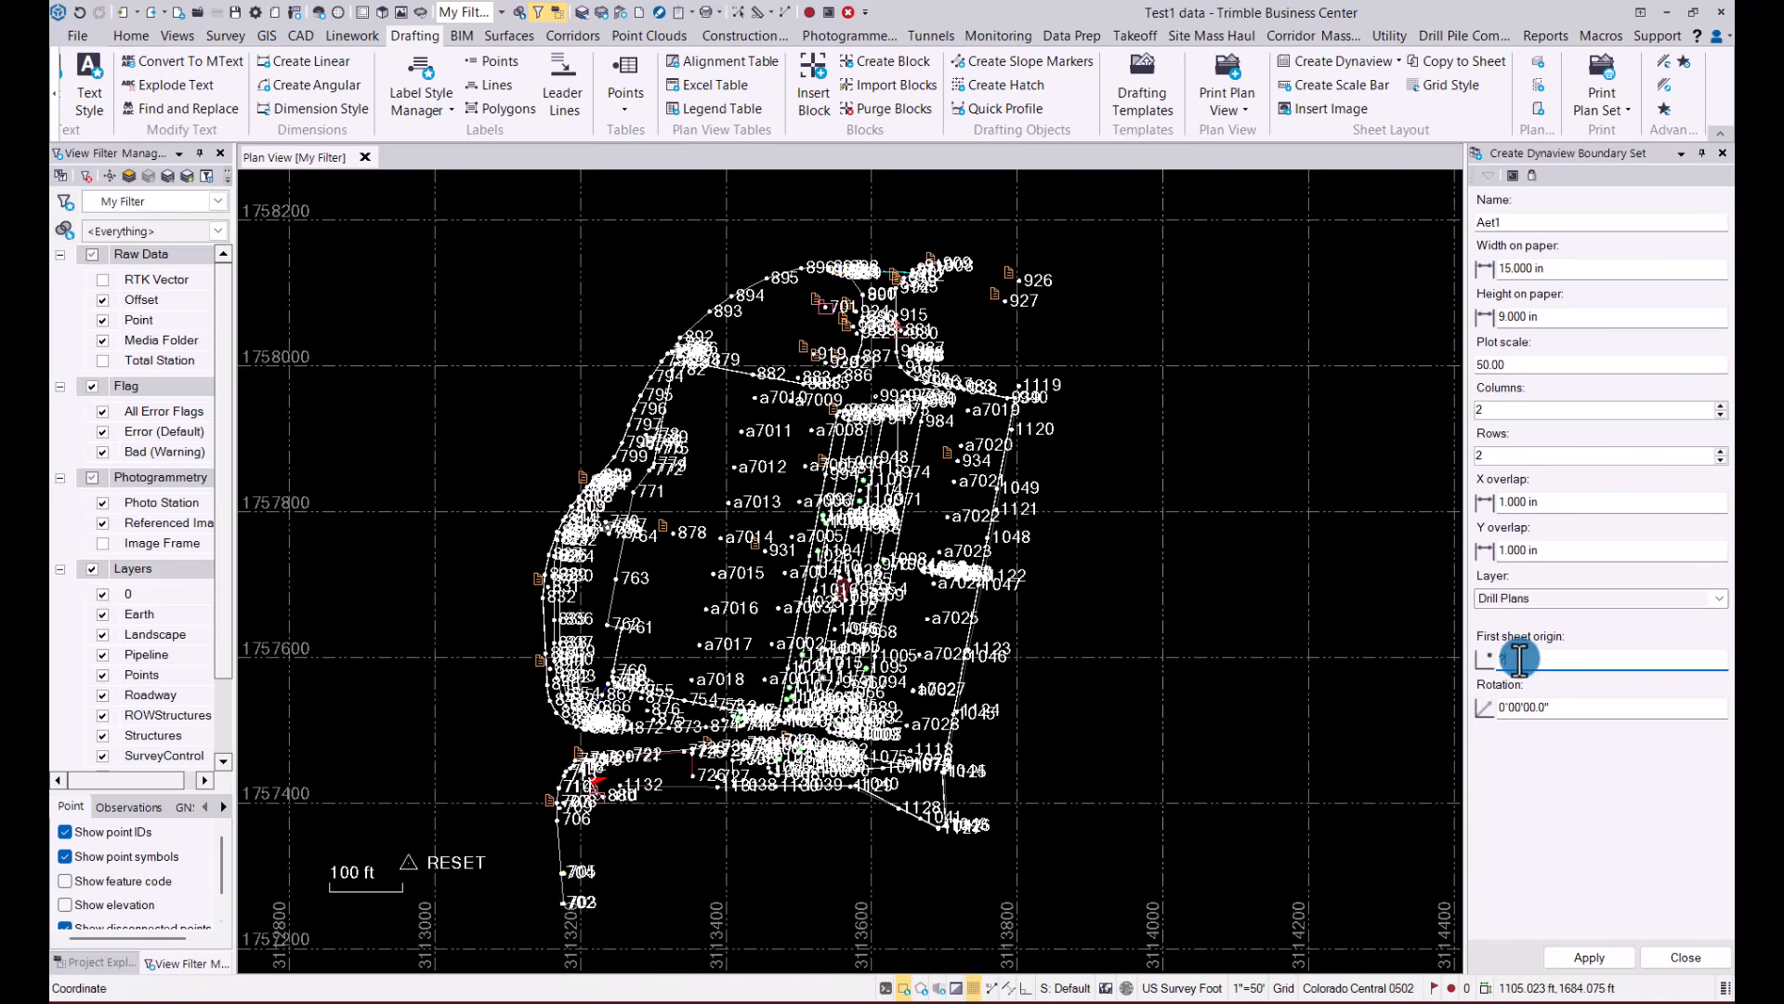
{"action": "scroll", "coordinate": [420, 577], "scroll_direction": "down", "scroll_amount": 2}
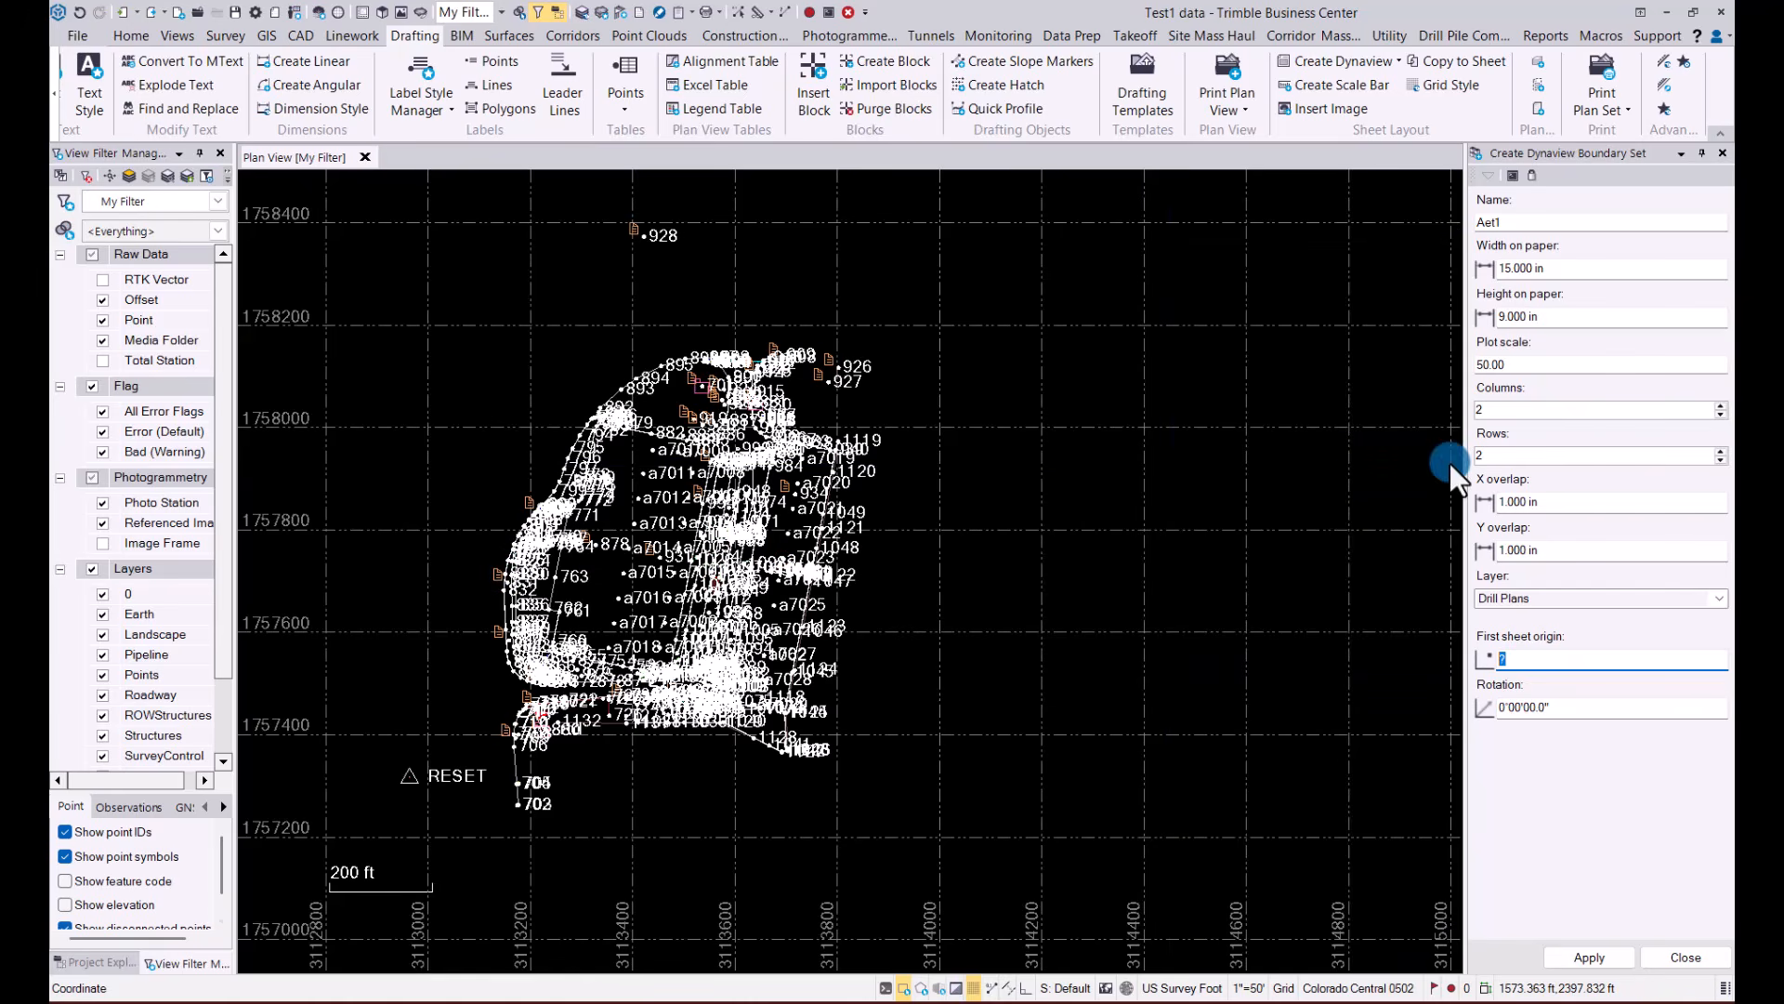
{"action": "left_click", "coordinate": [1720, 414]}
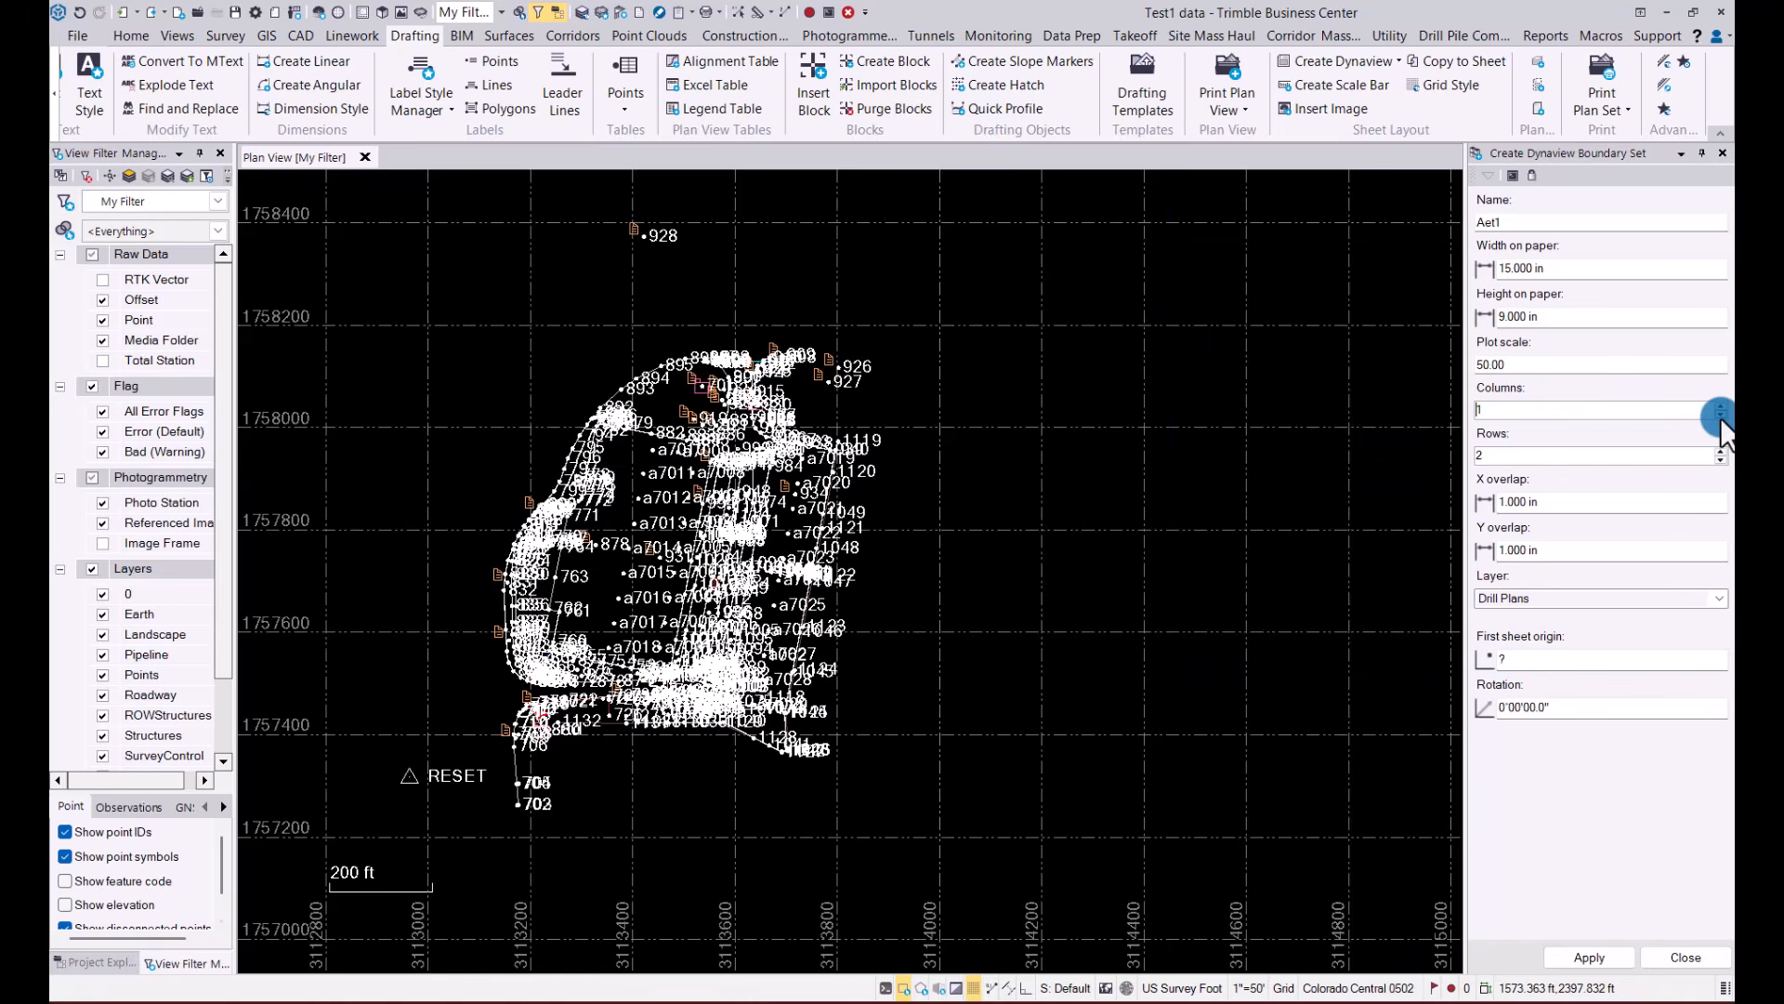
Place the first sheet origin just west of the survey at 1757716.585, 3113111.274, create the boundaries with a 90° rotation, and close the command
{"action": "left_click", "coordinate": [1544, 661]}
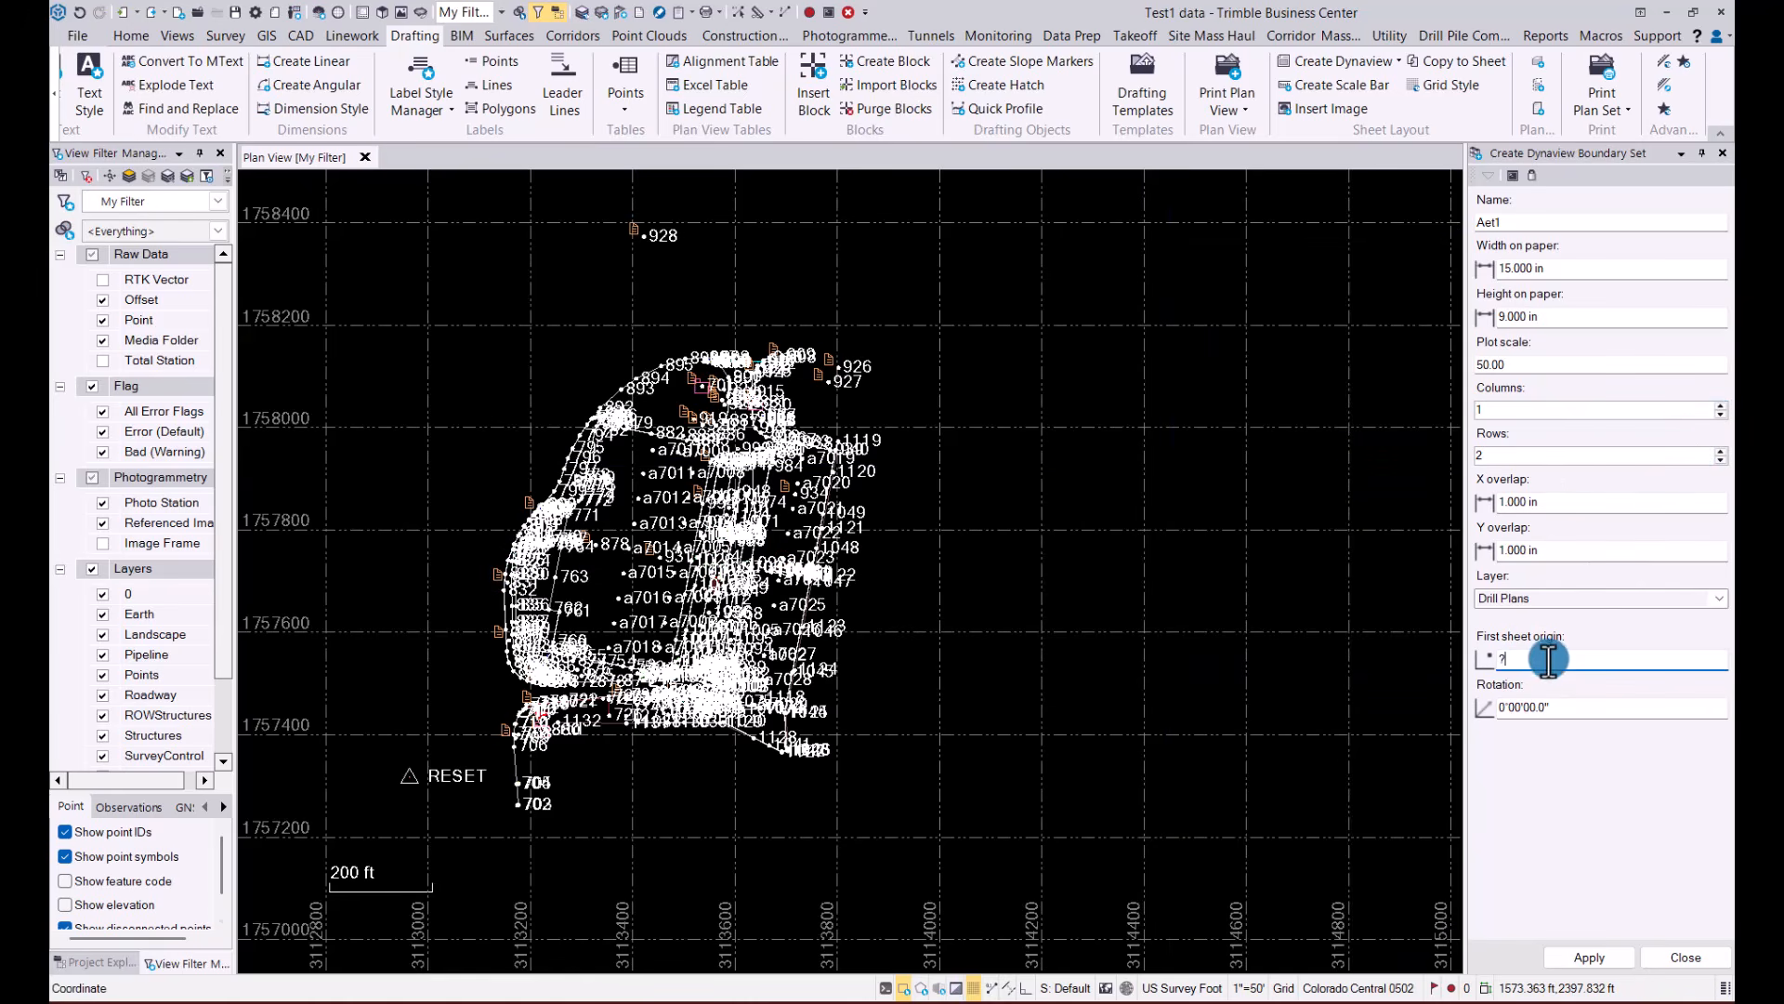
{"action": "left_click", "coordinate": [484, 572]}
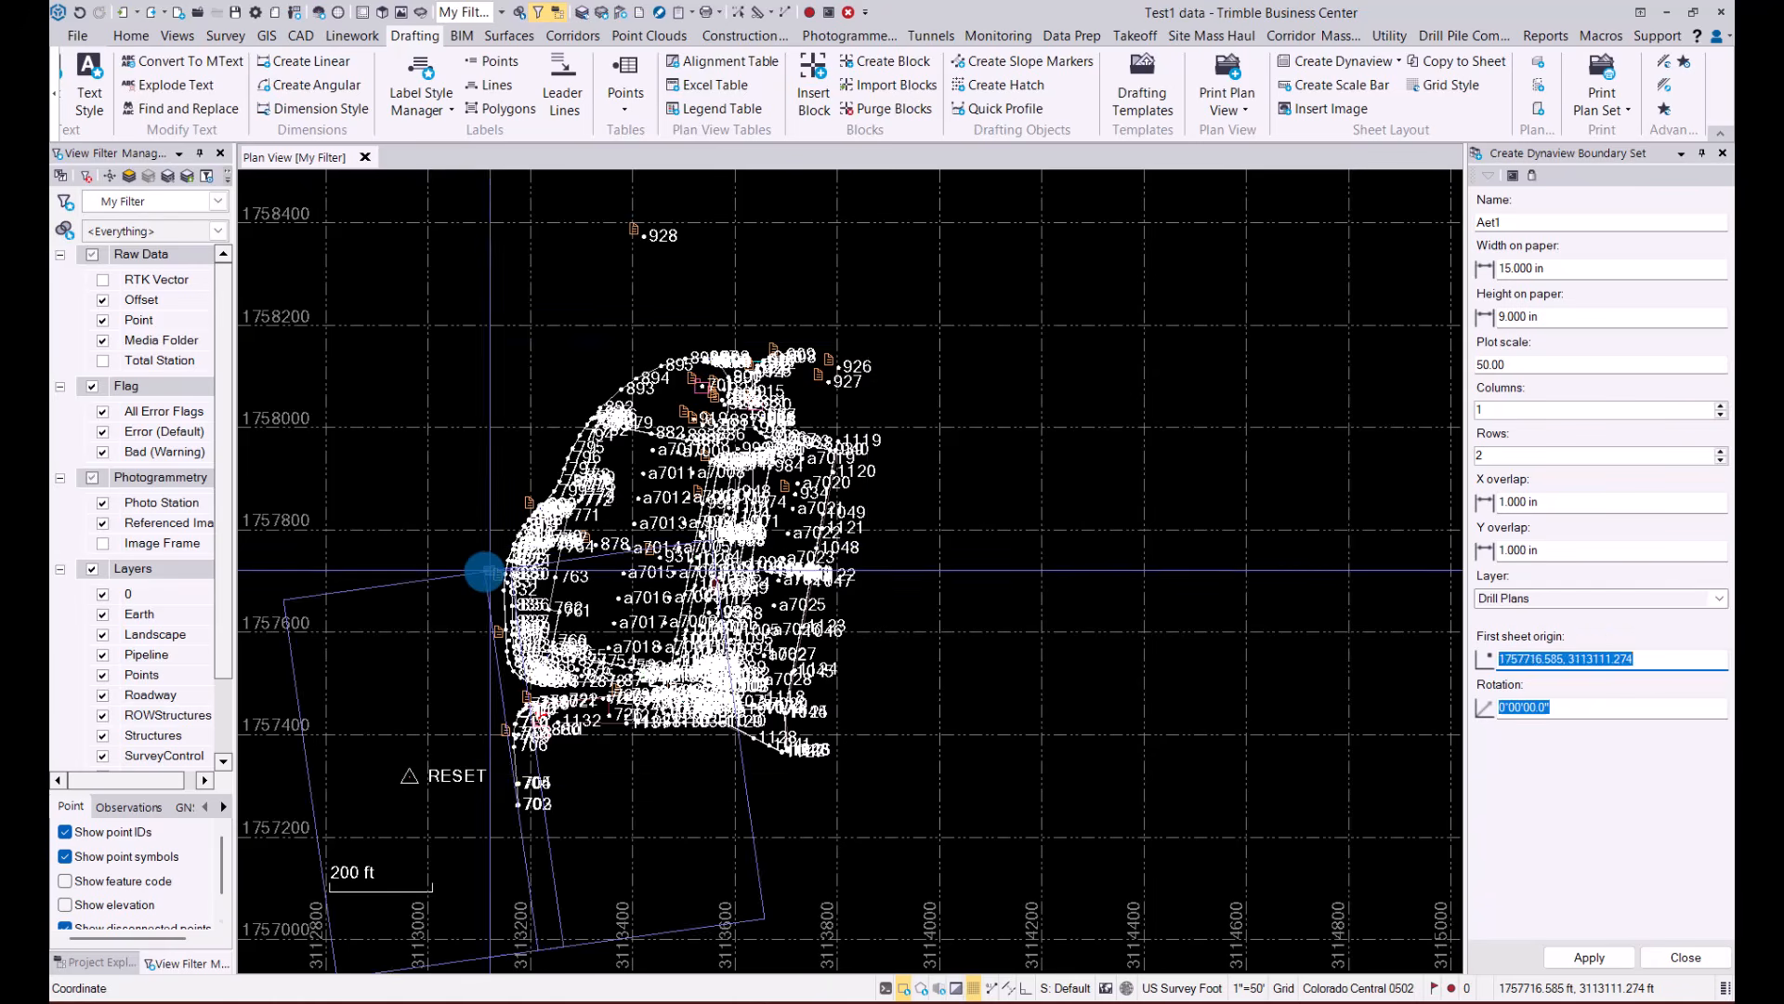
{"action": "left_click", "coordinate": [1670, 962]}
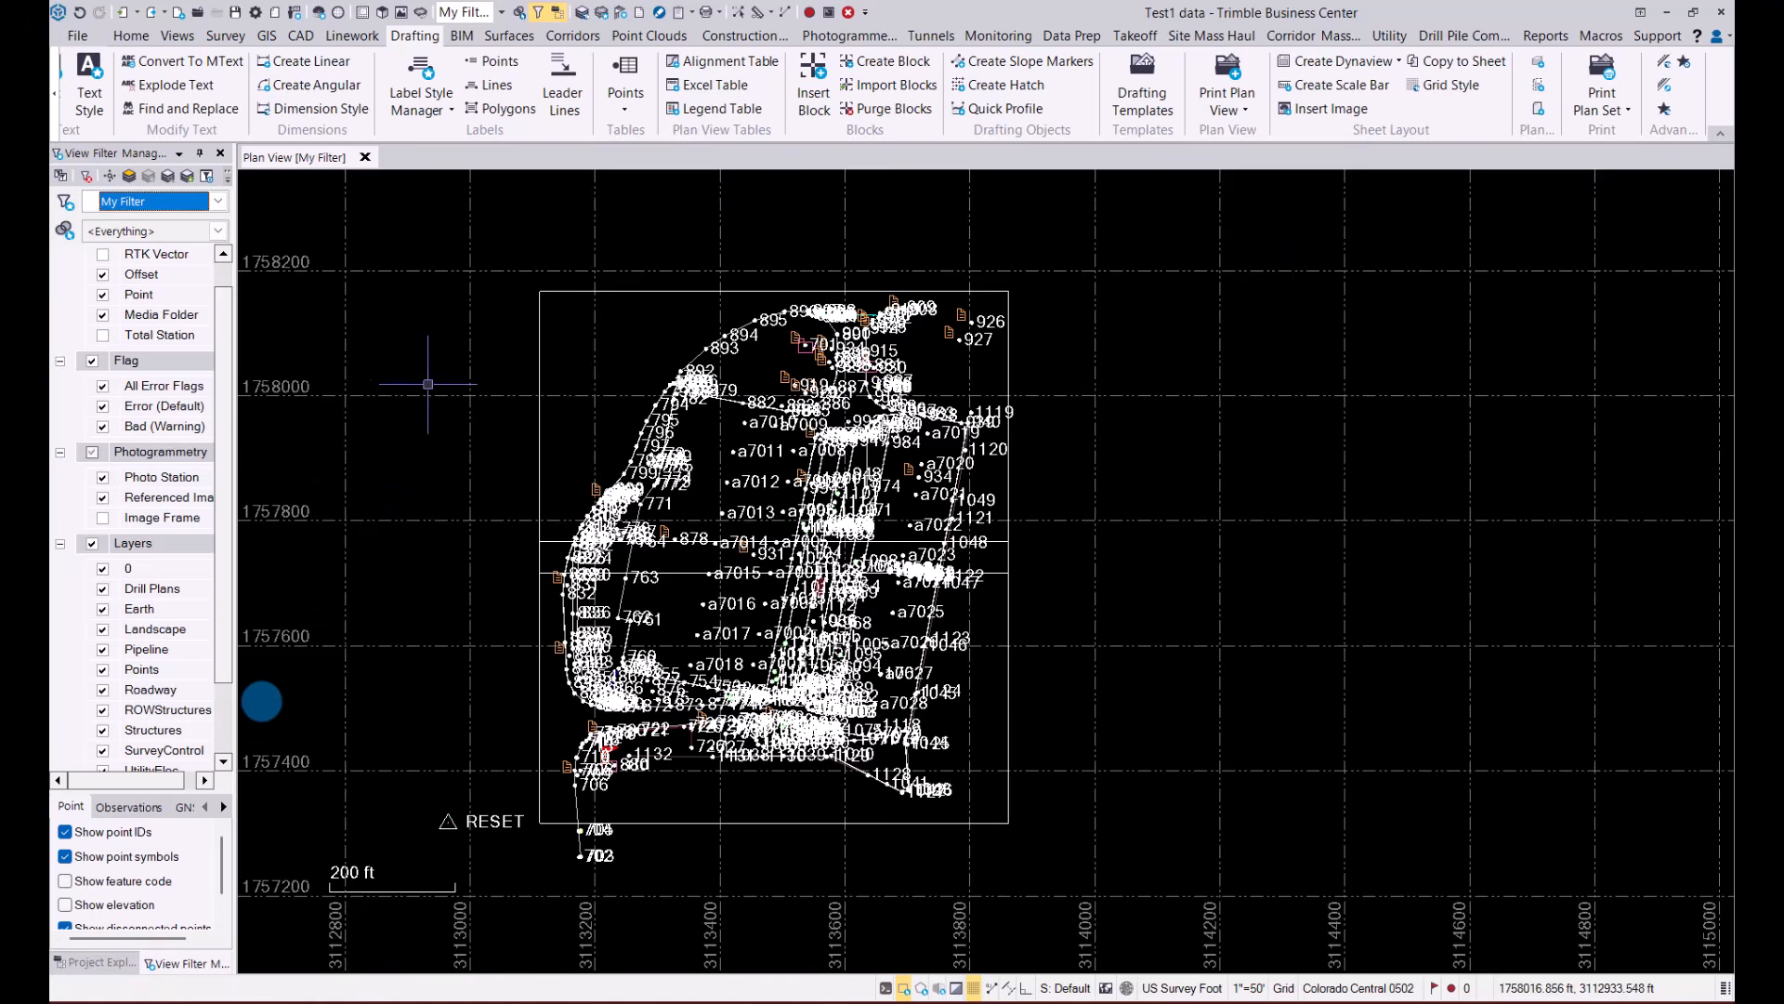
Open the properties of the Aet1 Dynaview boundary set from the Project Explorer and widen the pane to read its values
{"action": "left_click", "coordinate": [94, 963]}
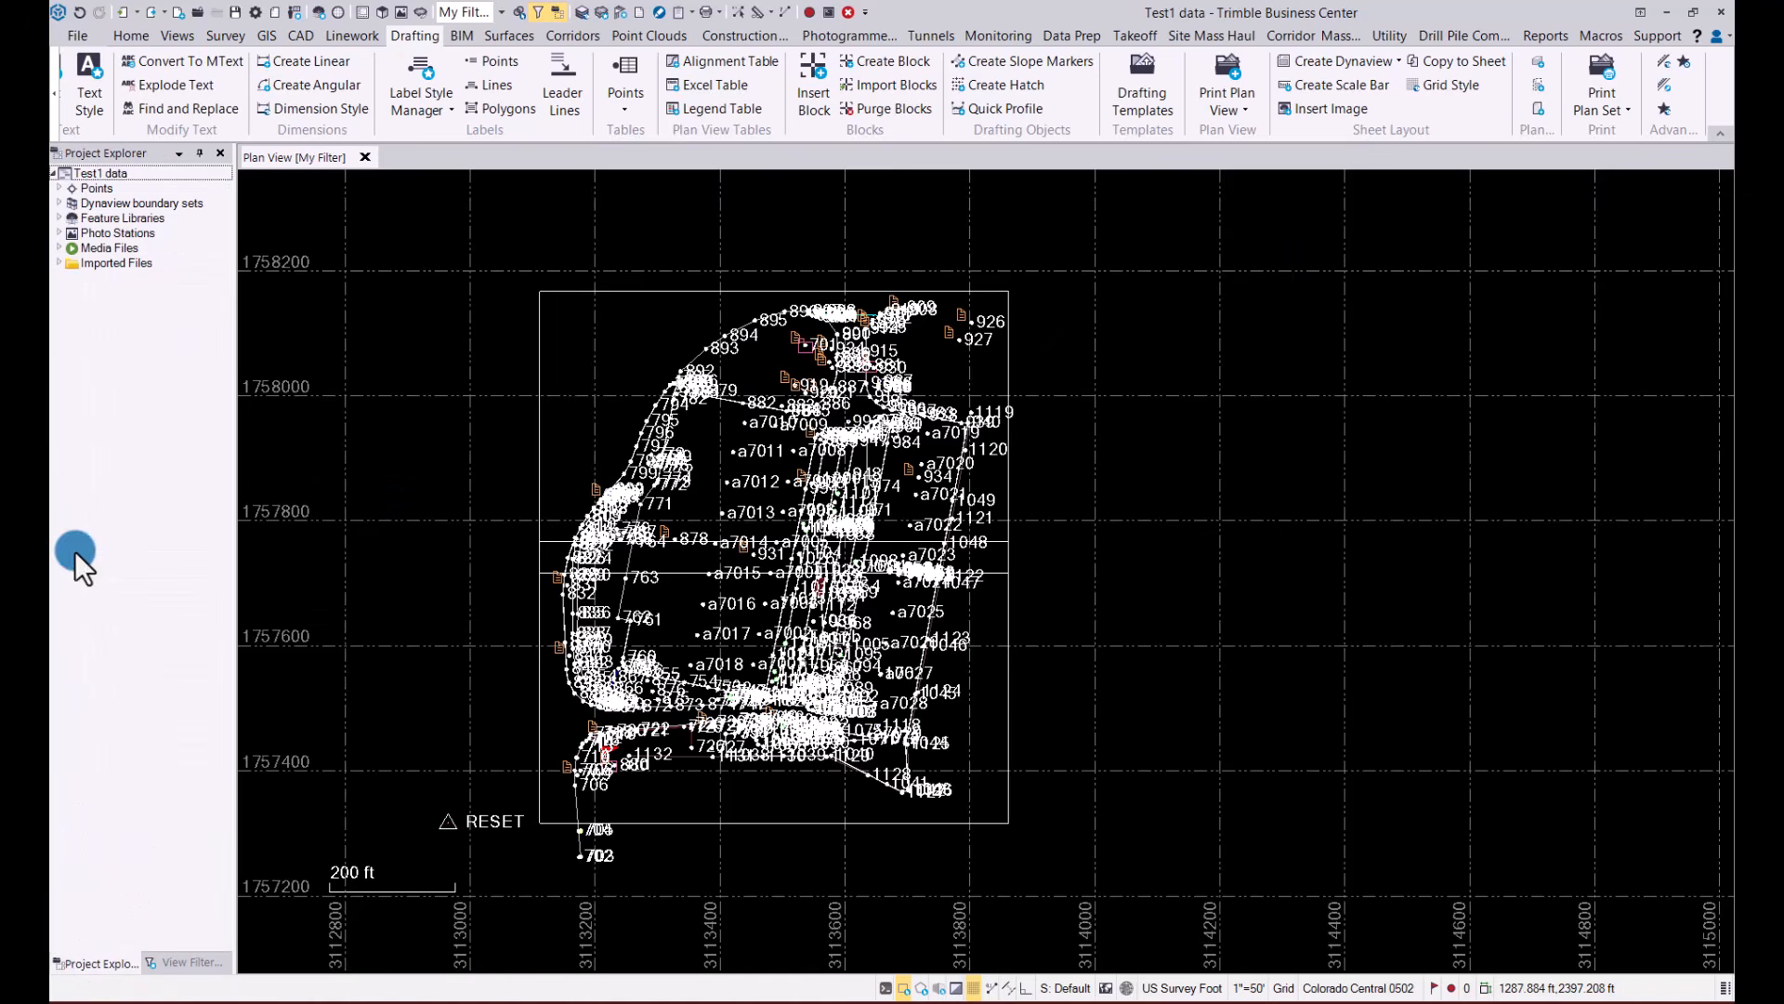
{"action": "left_click", "coordinate": [60, 202]}
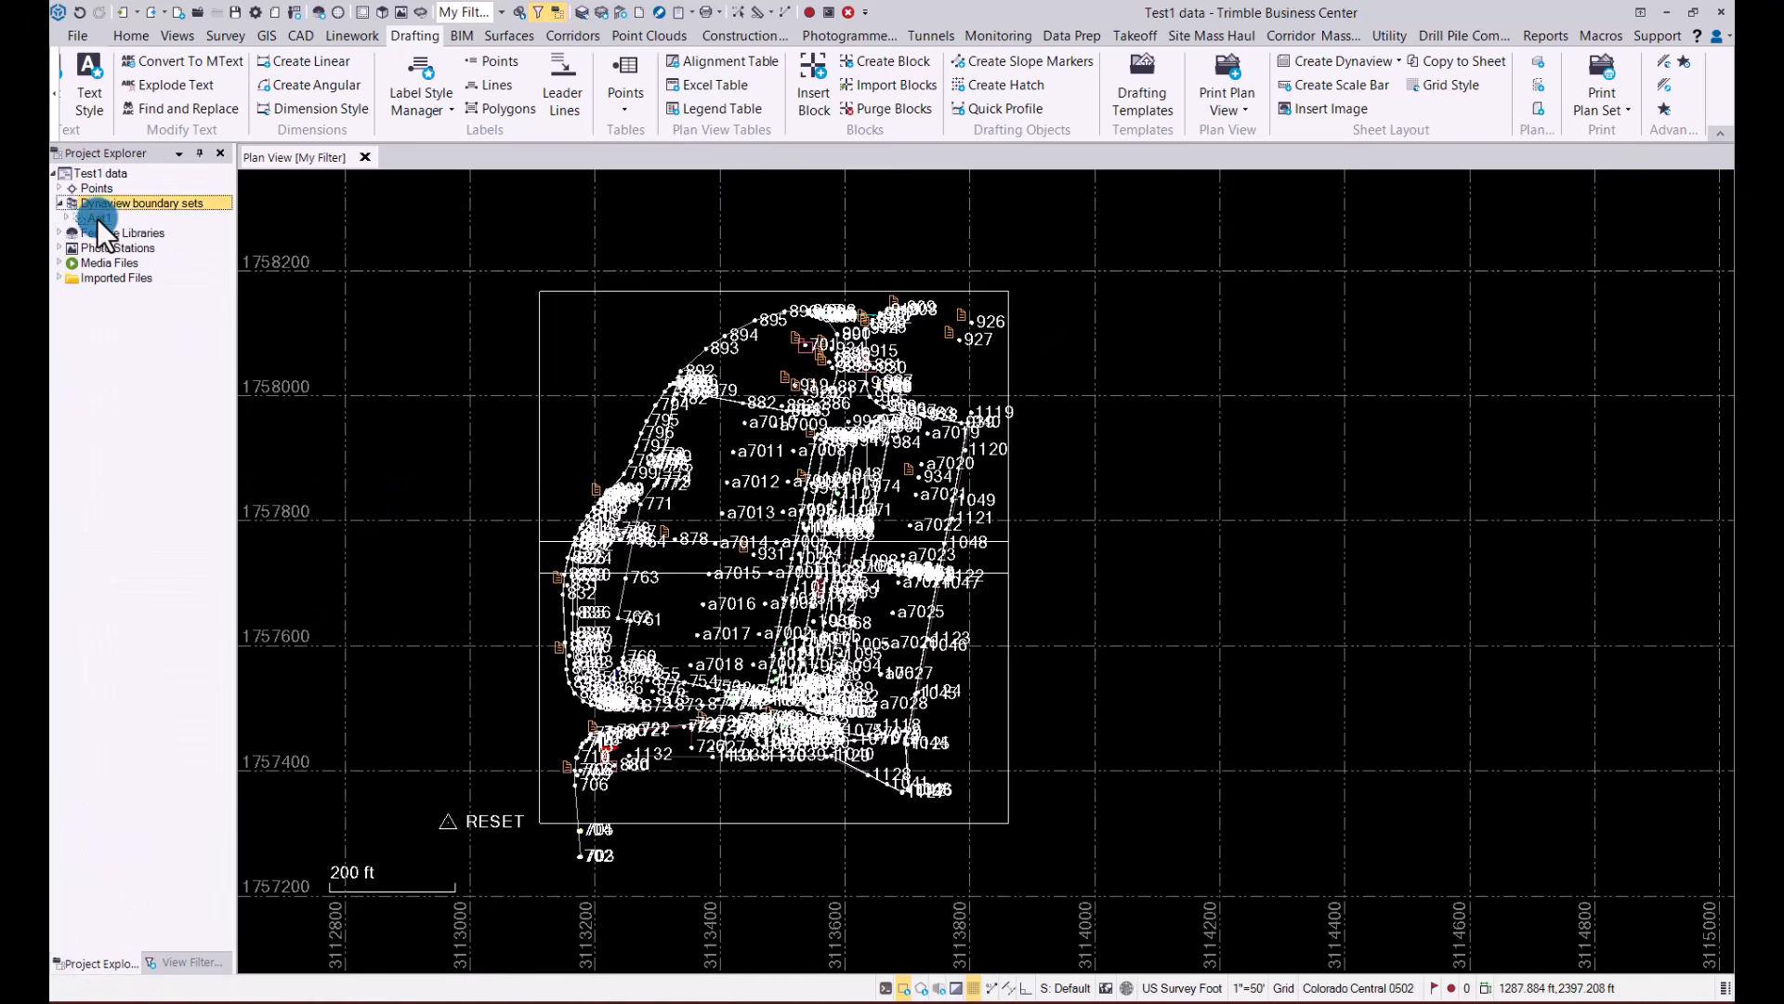
{"action": "left_click", "coordinate": [96, 218]}
{"action": "right_click", "coordinate": [103, 219]}
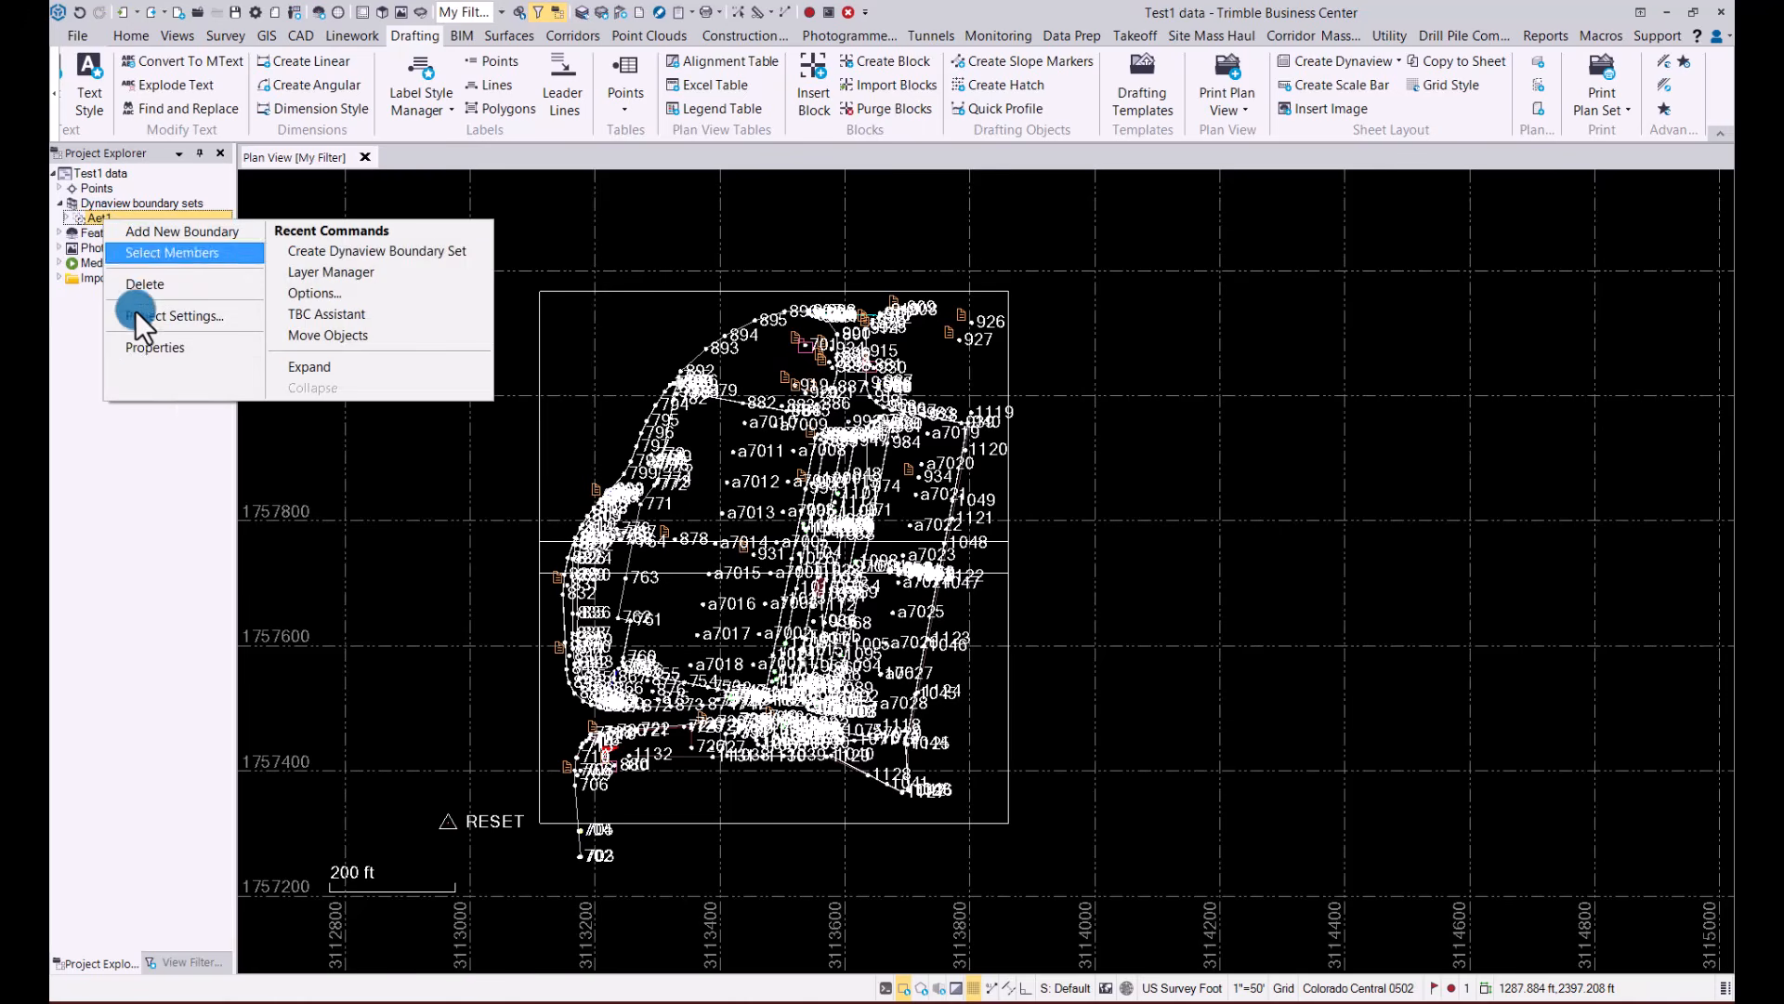
{"action": "left_click", "coordinate": [149, 350]}
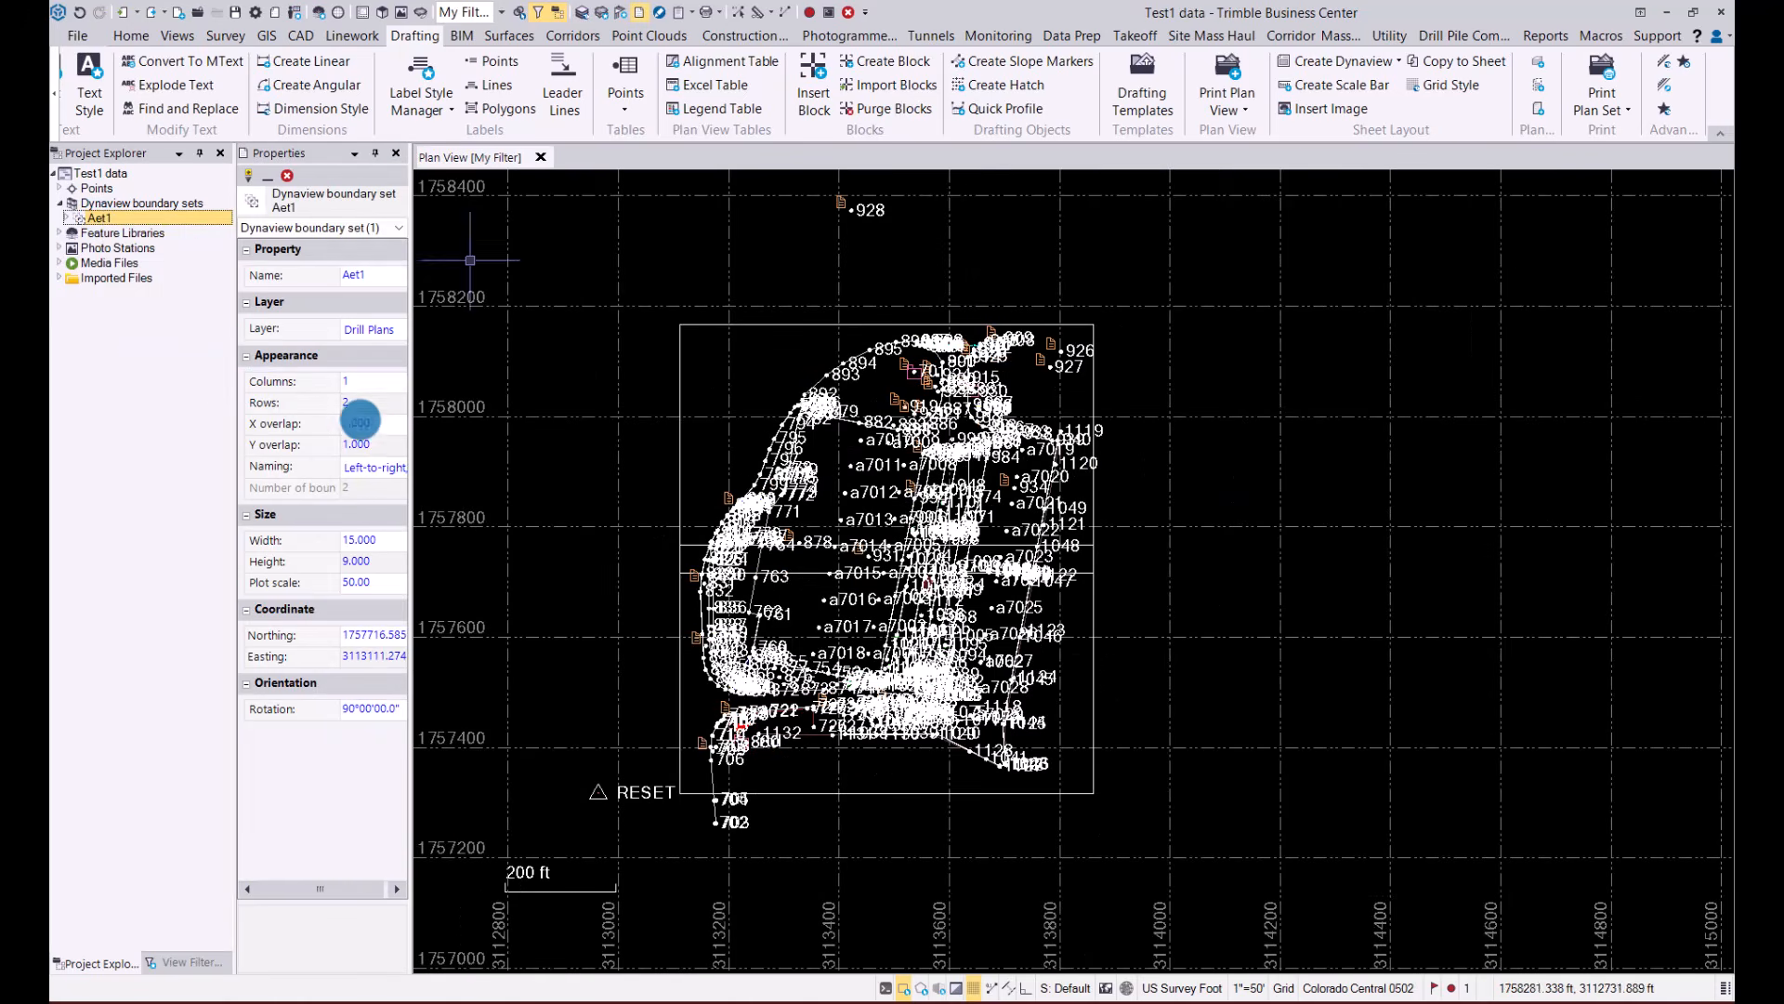
{"action": "left_click_drag", "start_coordinate": [412, 437], "coordinate": [498, 442]}
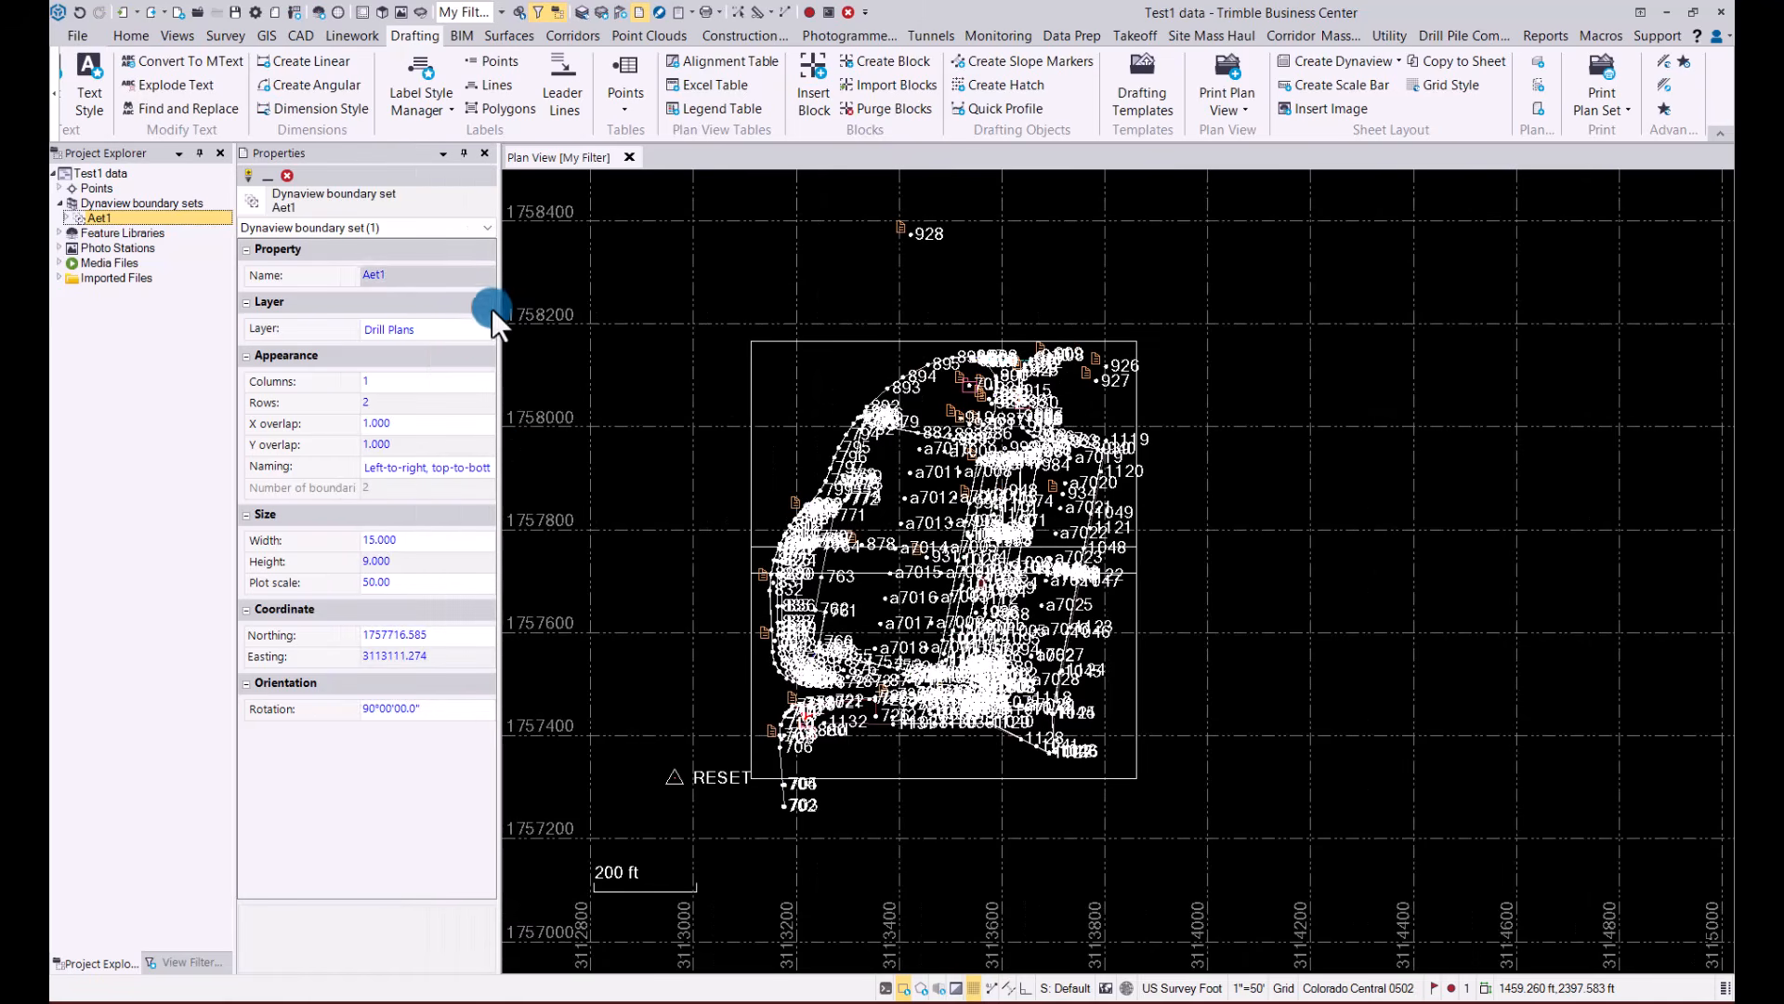
Close the Aet1 properties and inspect the calculation method and parameter options of the Transform Survey Points command
{"action": "left_click", "coordinate": [483, 154]}
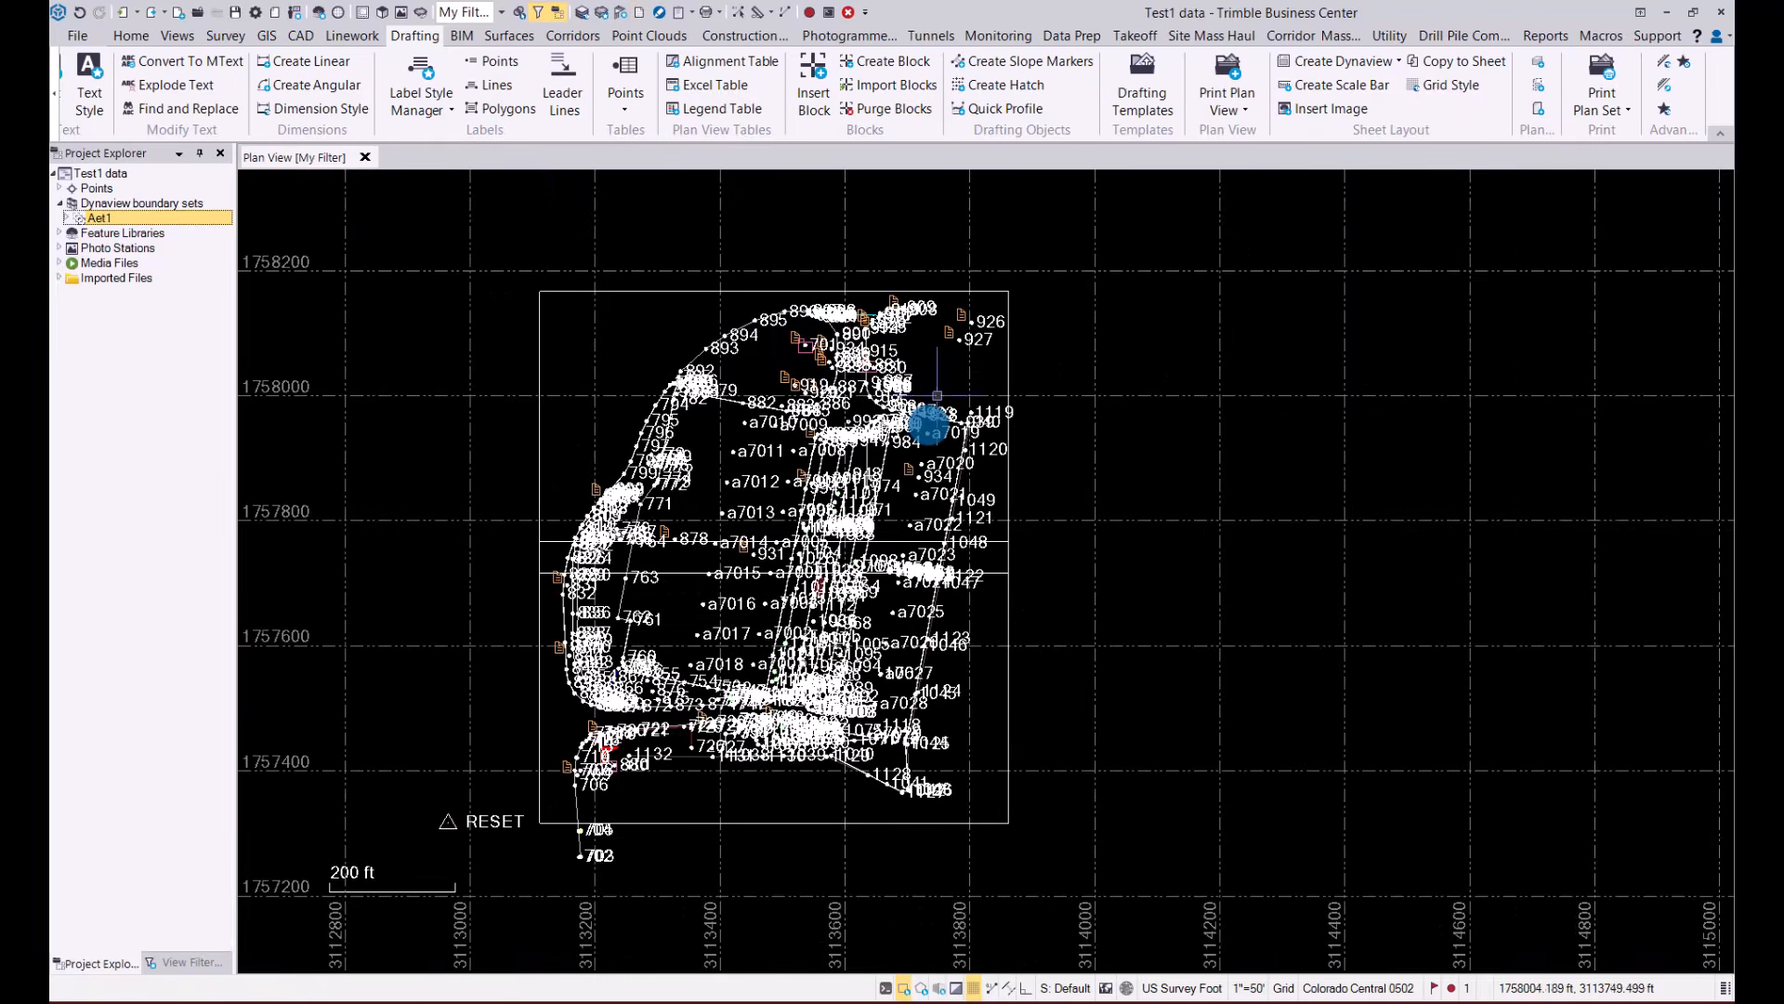
{"action": "scroll", "coordinate": [928, 431], "scroll_direction": "up", "scroll_amount": 3}
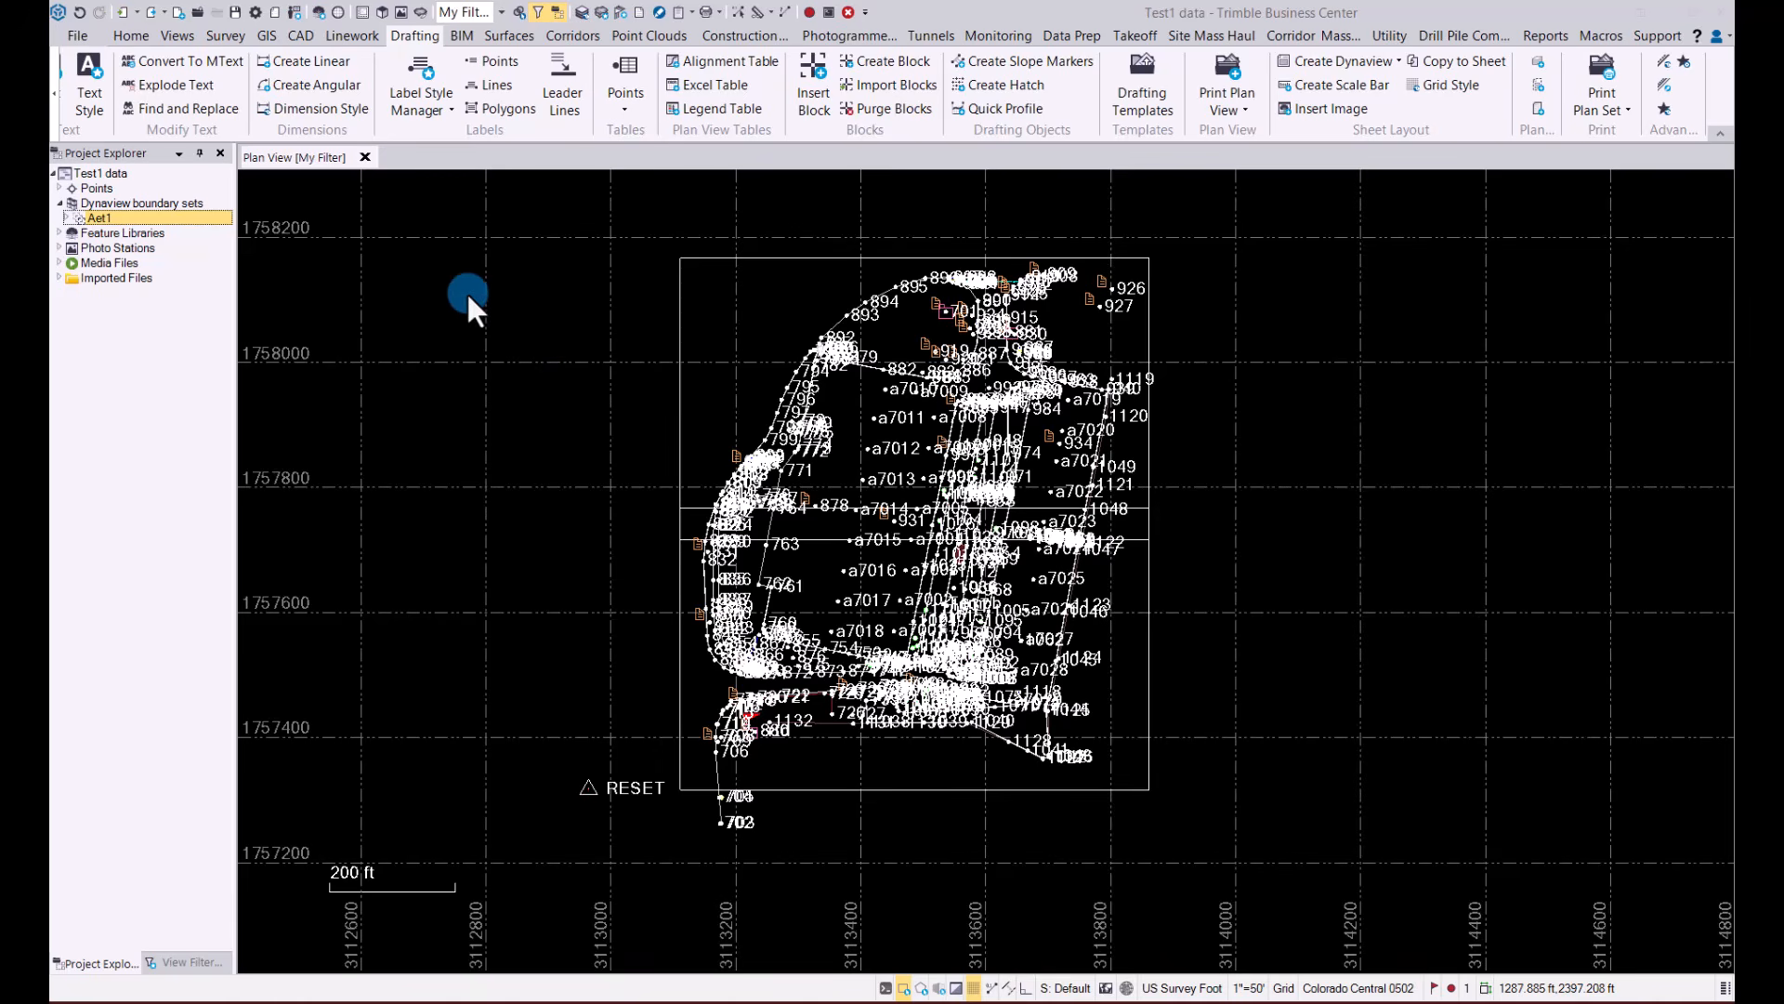
{"action": "left_click", "coordinate": [227, 35]}
{"action": "left_click", "coordinate": [1492, 69]}
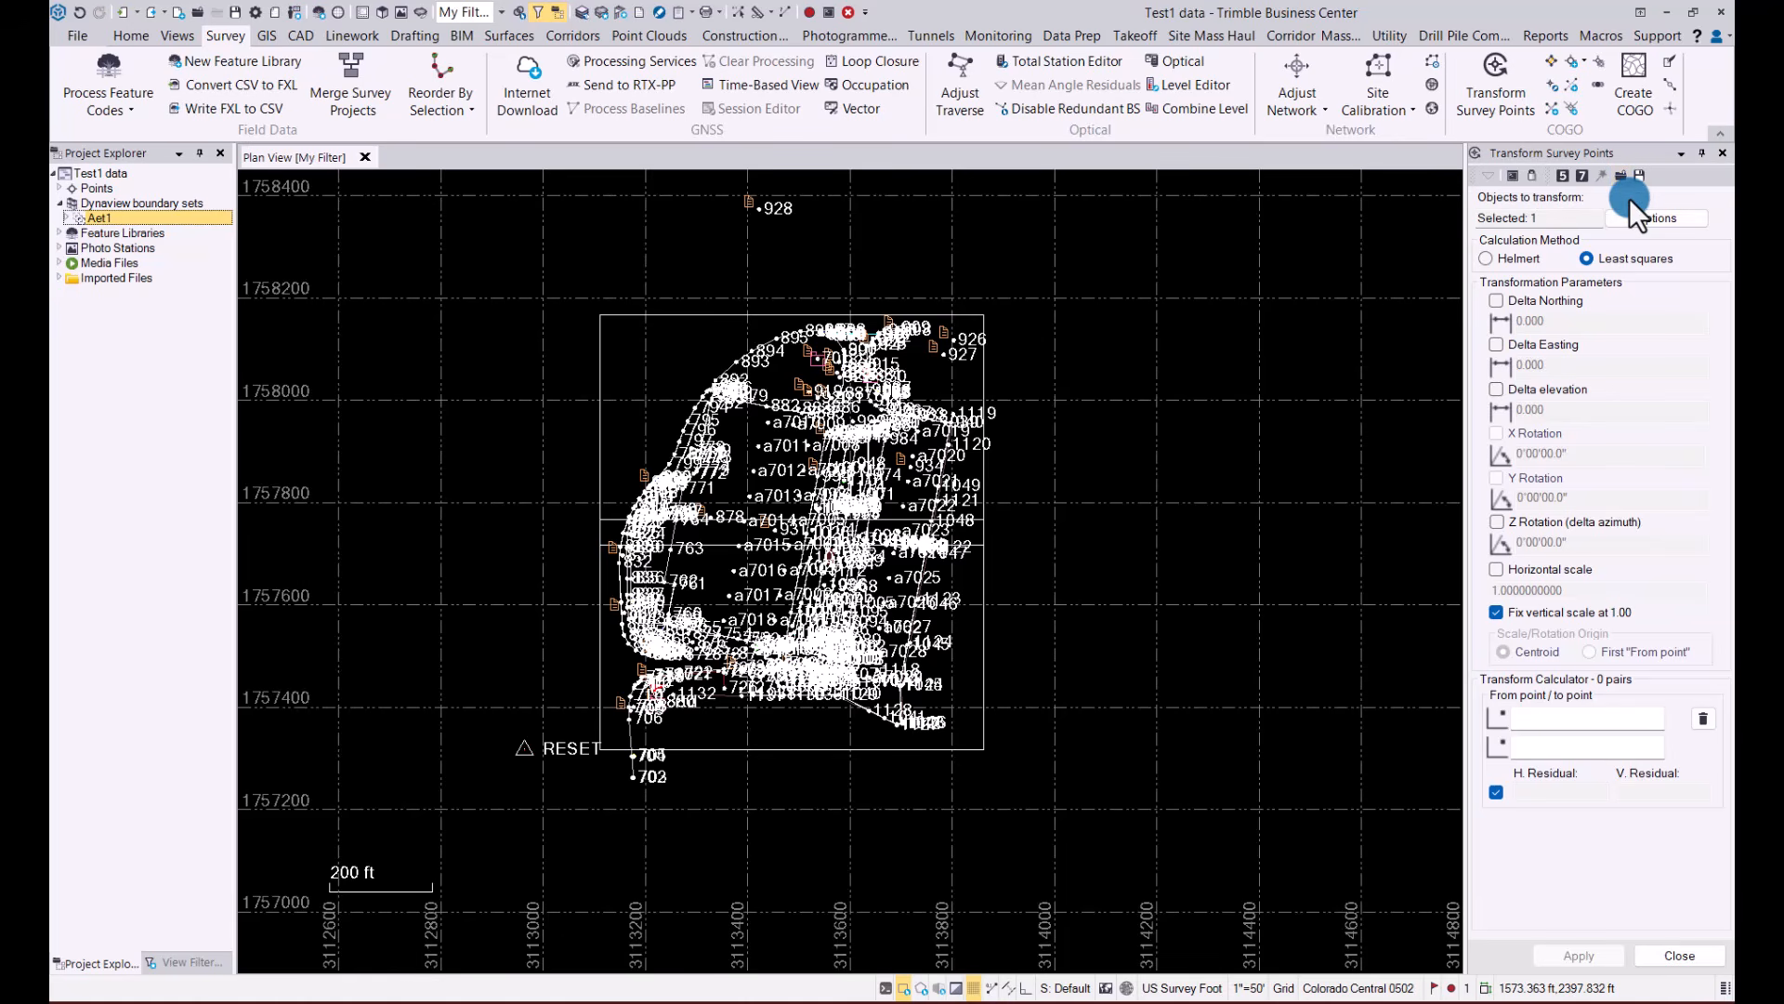
{"action": "left_click", "coordinate": [1721, 153]}
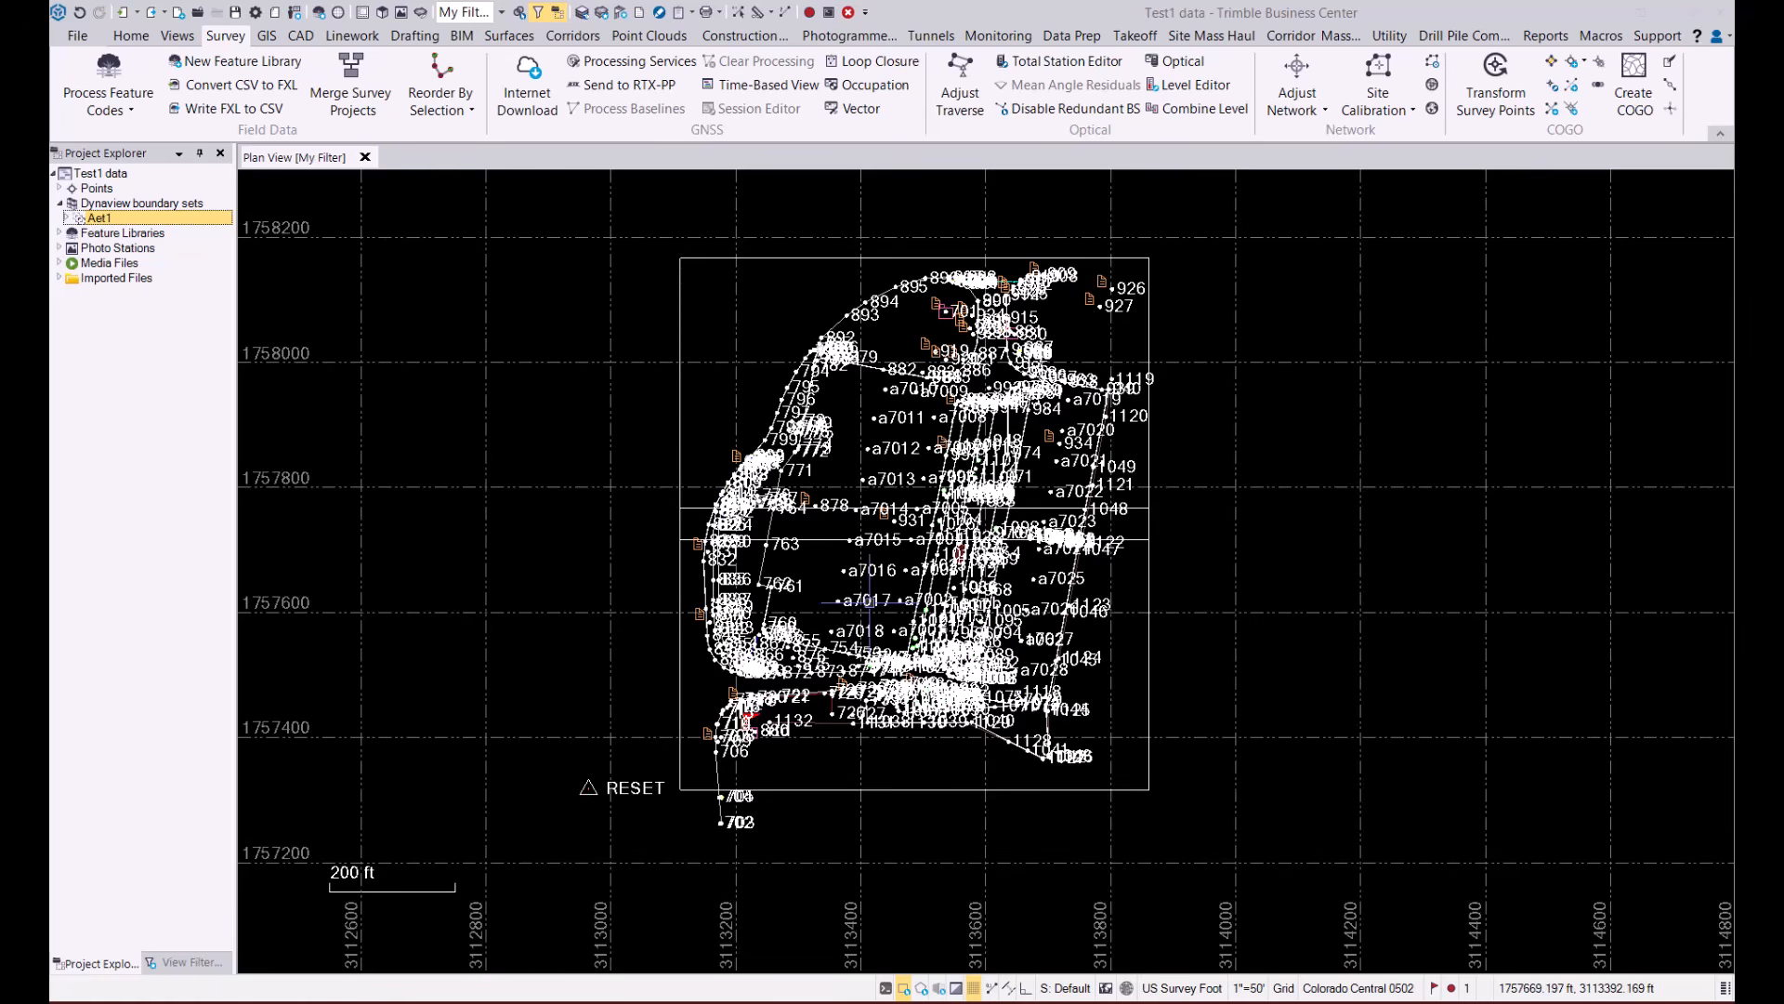
Review the object snaps in the Default set of the Running Snap Mode Options for the plan view
{"action": "left_click", "coordinate": [1066, 988]}
{"action": "scroll", "coordinate": [777, 521], "scroll_direction": "down", "scroll_amount": 1}
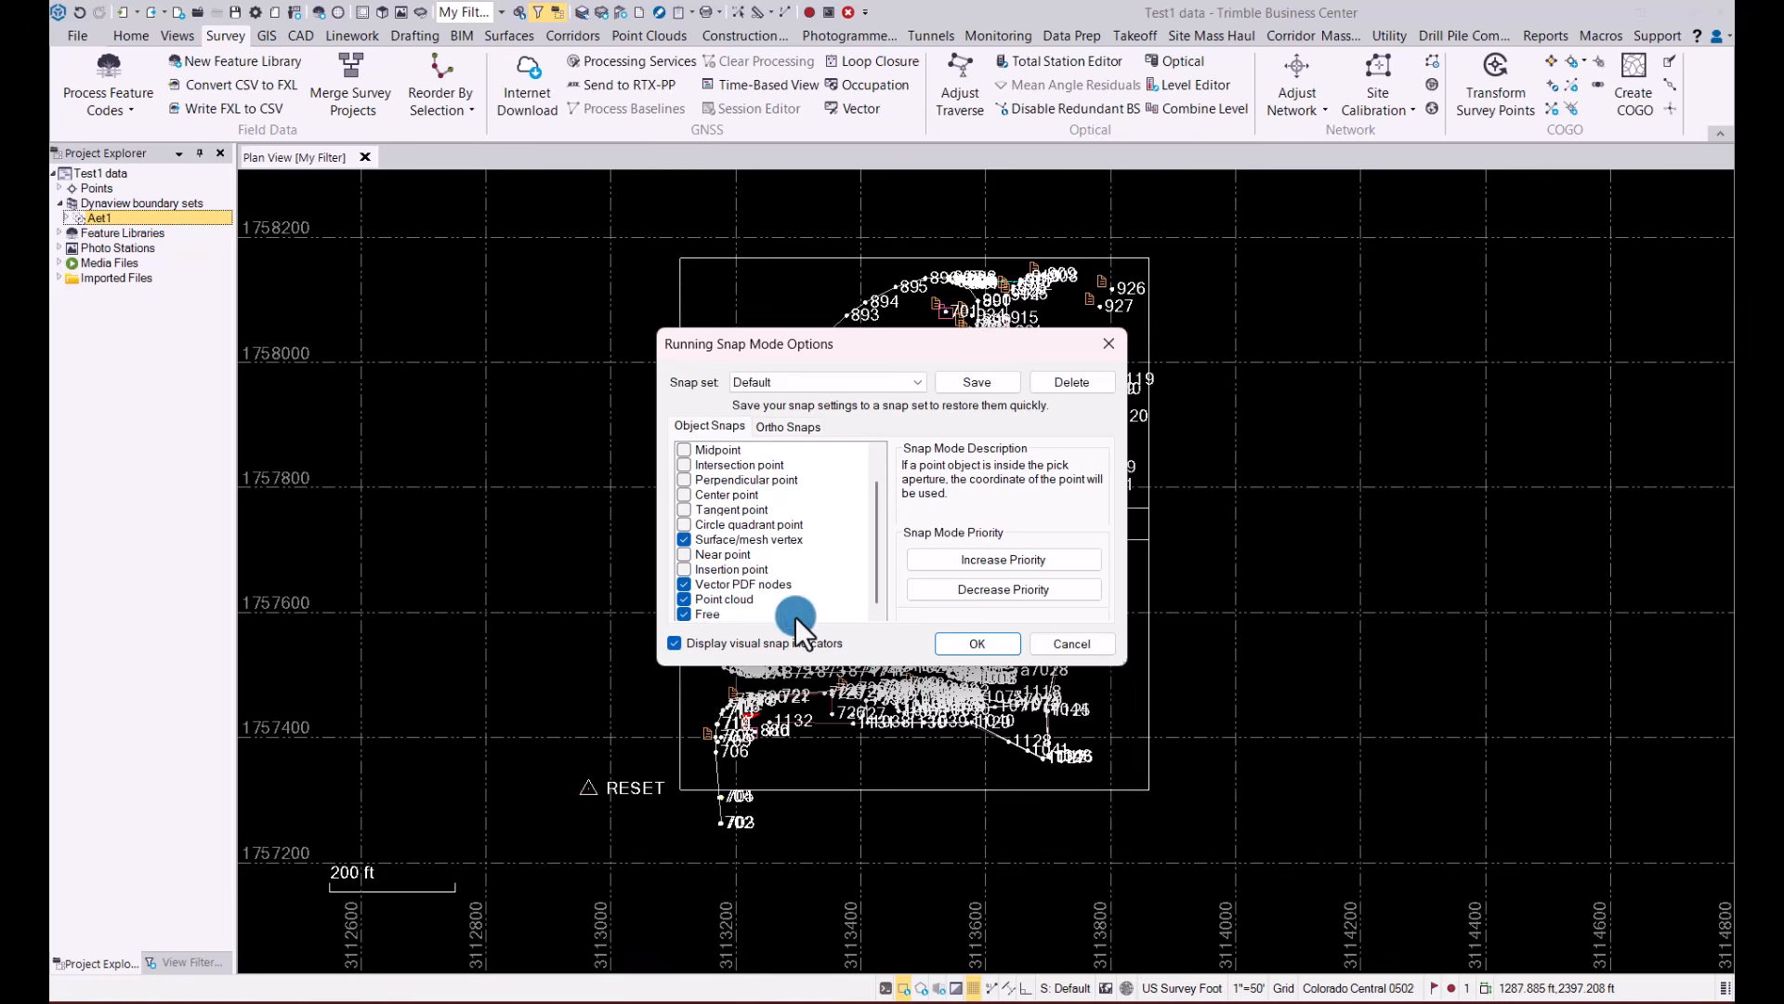
{"action": "left_click", "coordinate": [967, 643]}
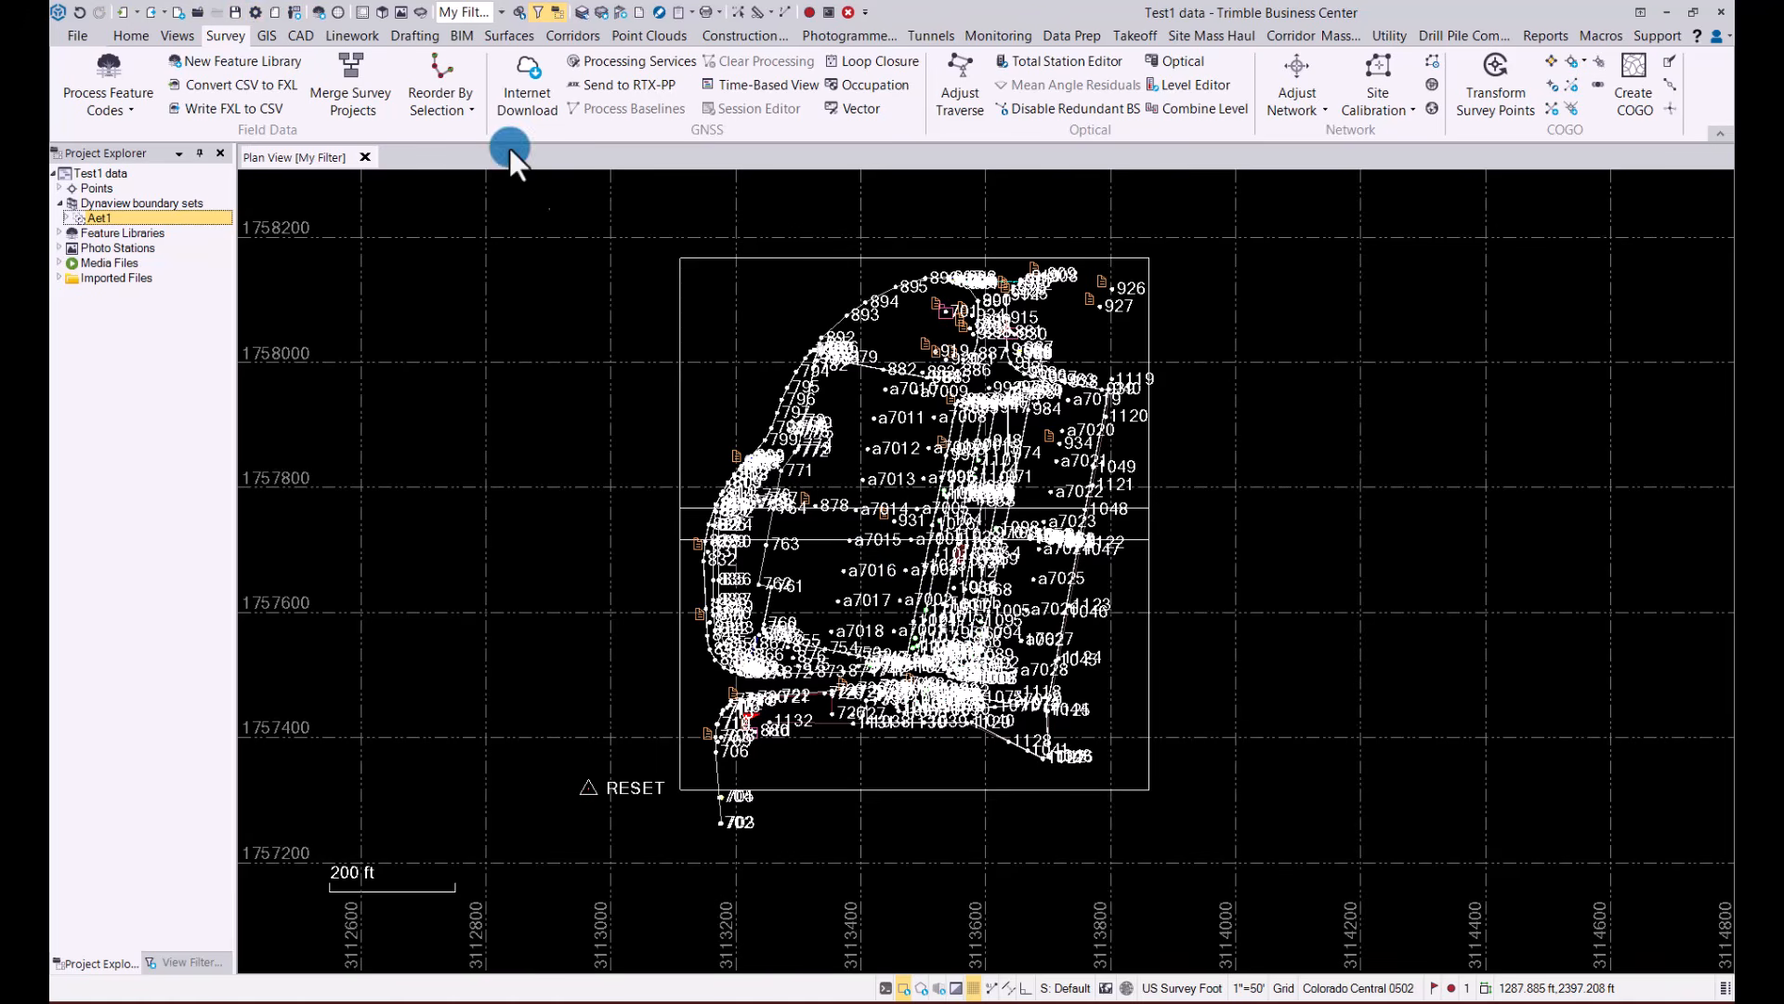
Open a 3D view of the project and tilt it to see the survey points at an oblique angle
{"action": "left_click", "coordinate": [382, 12]}
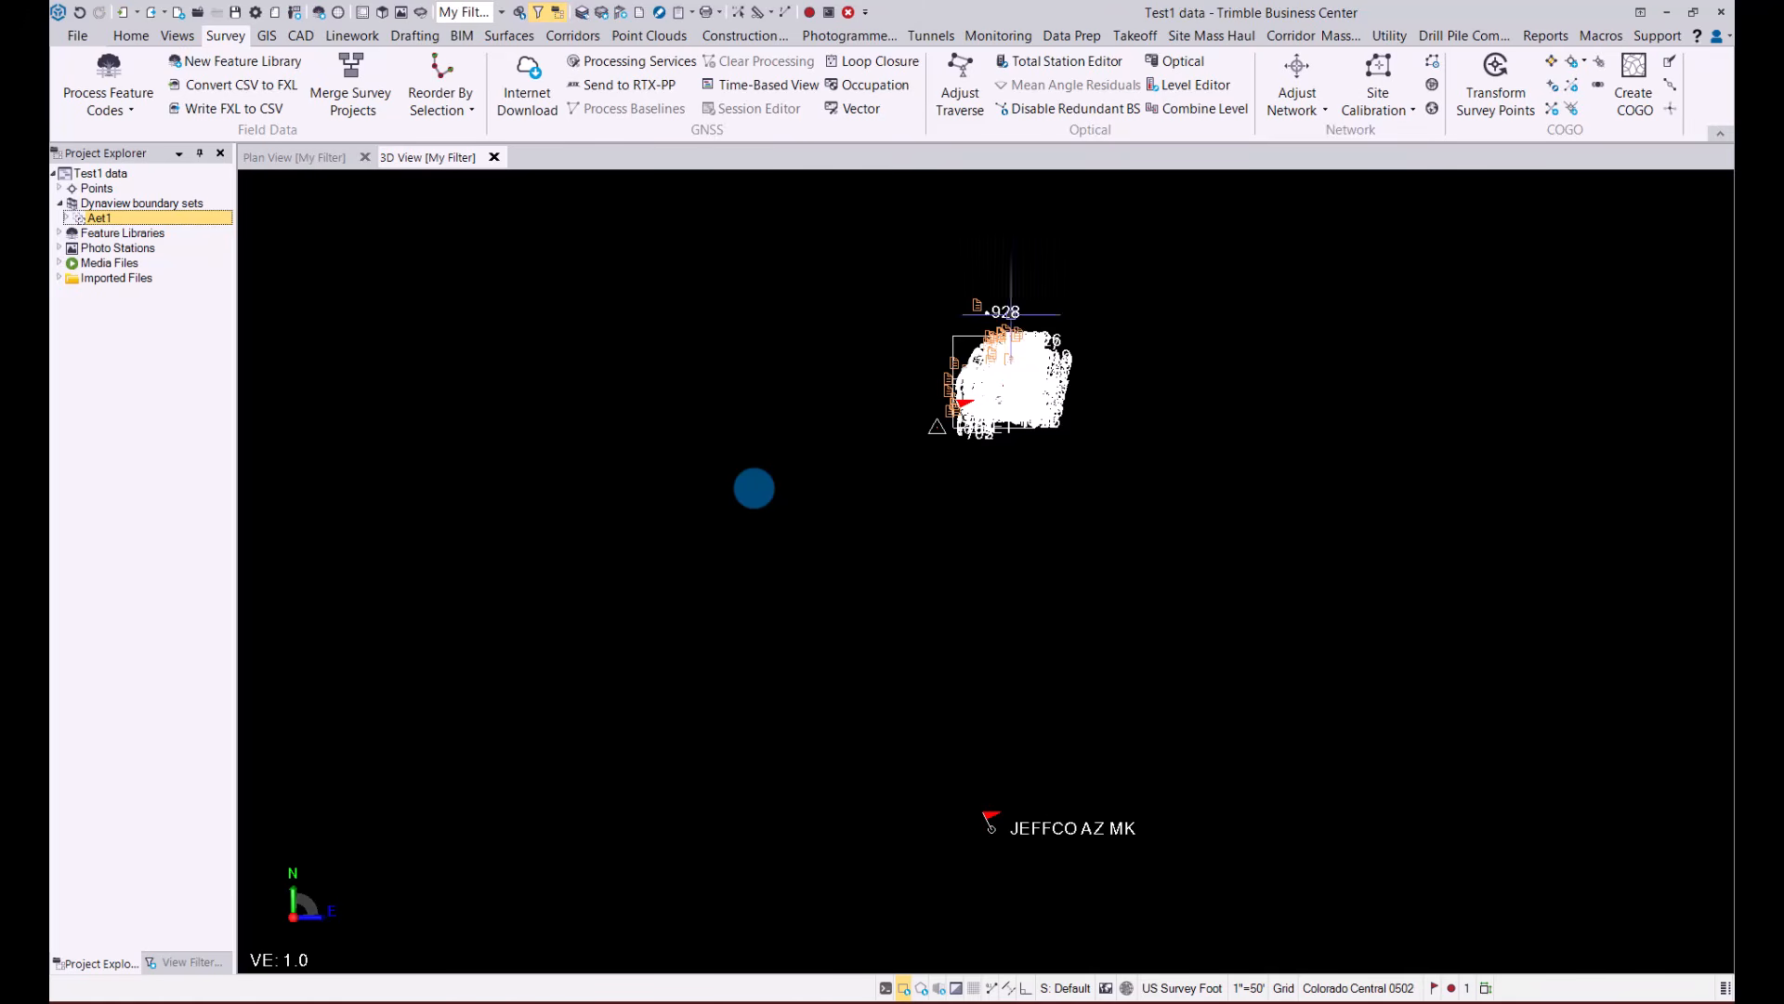
{"action": "middle_click_drag", "start_coordinate": [753, 492], "coordinate": [824, 454]}
{"action": "scroll", "coordinate": [824, 454], "scroll_direction": "down", "scroll_amount": 5}
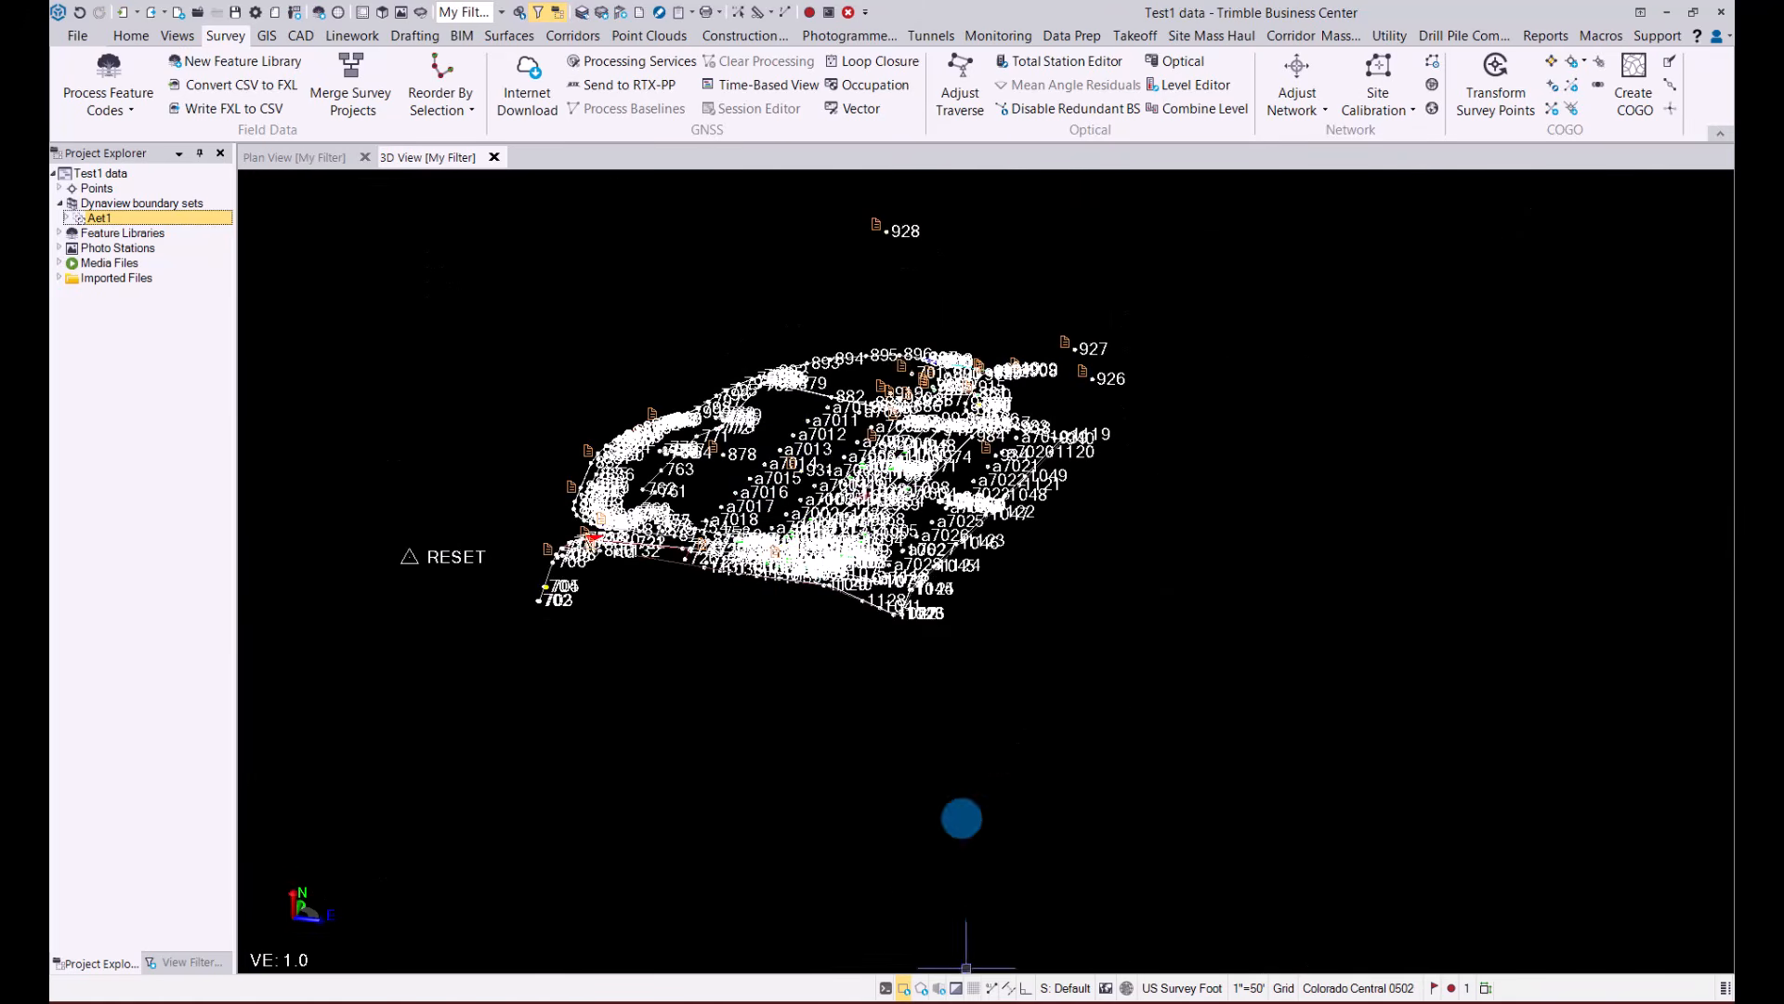
Check the Point cloud object snap in the Running Snap Mode Options while in the 3D view, and close the options
{"action": "left_click", "coordinate": [1066, 988]}
{"action": "left_click", "coordinate": [717, 598]}
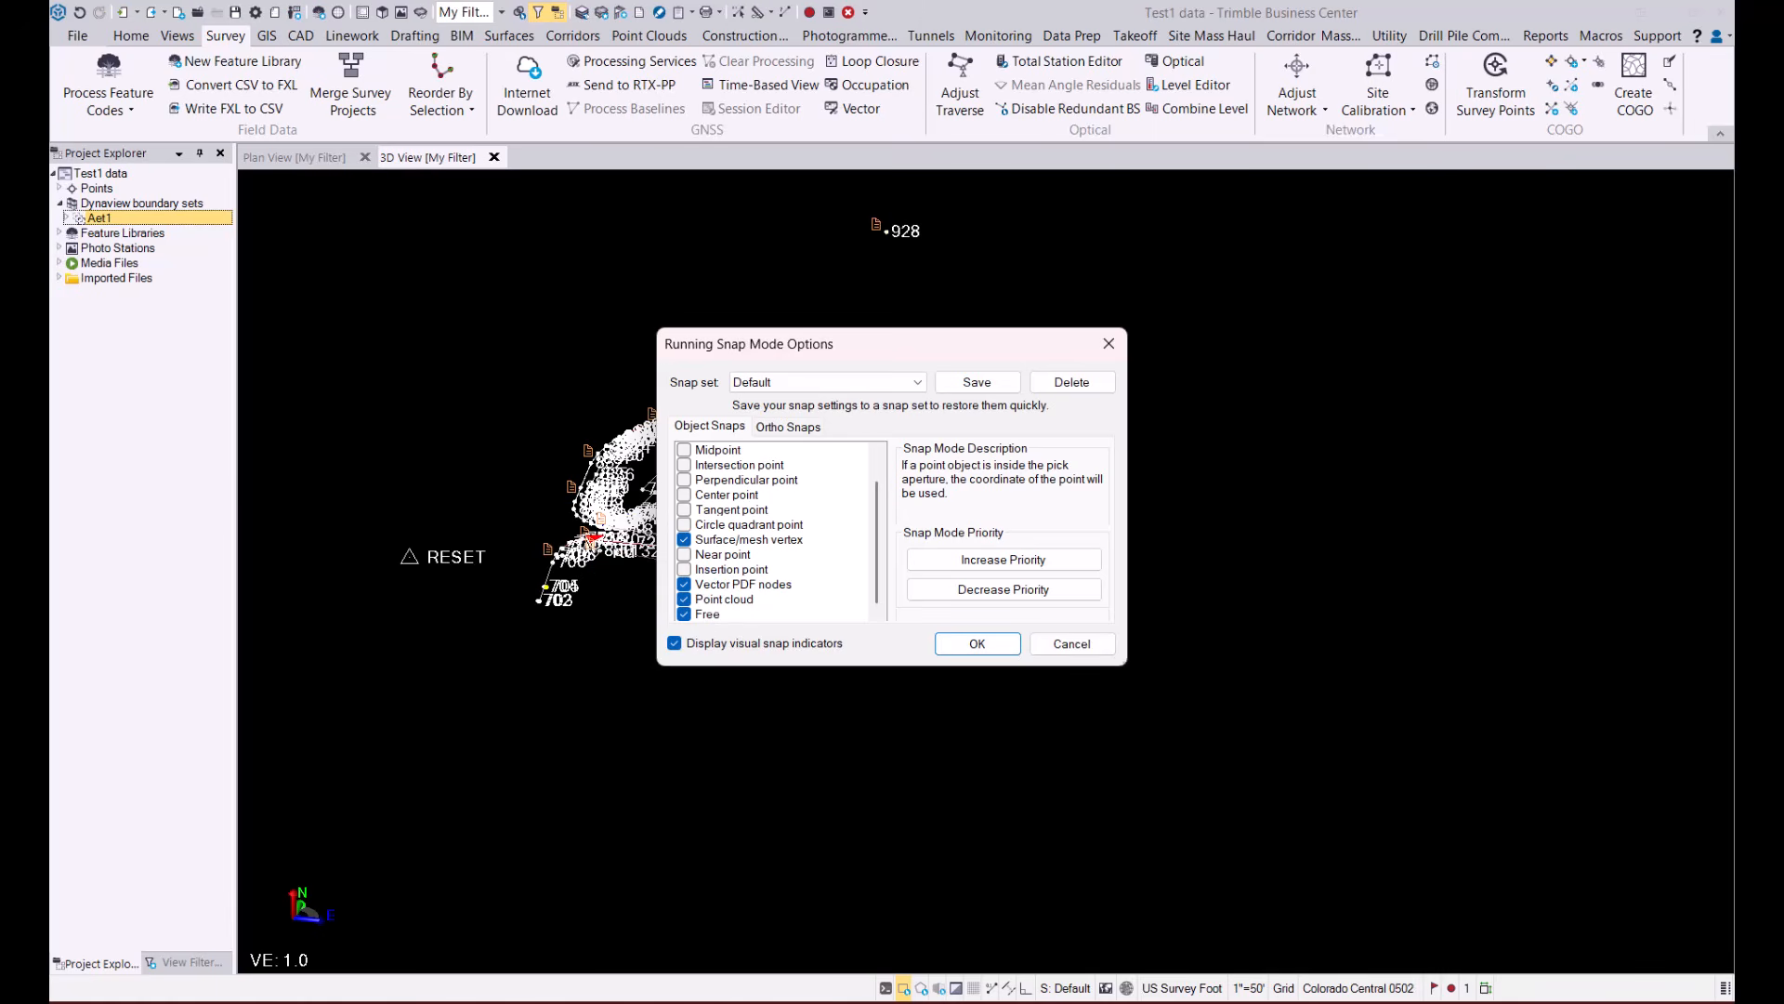
{"action": "left_click", "coordinate": [1110, 343]}
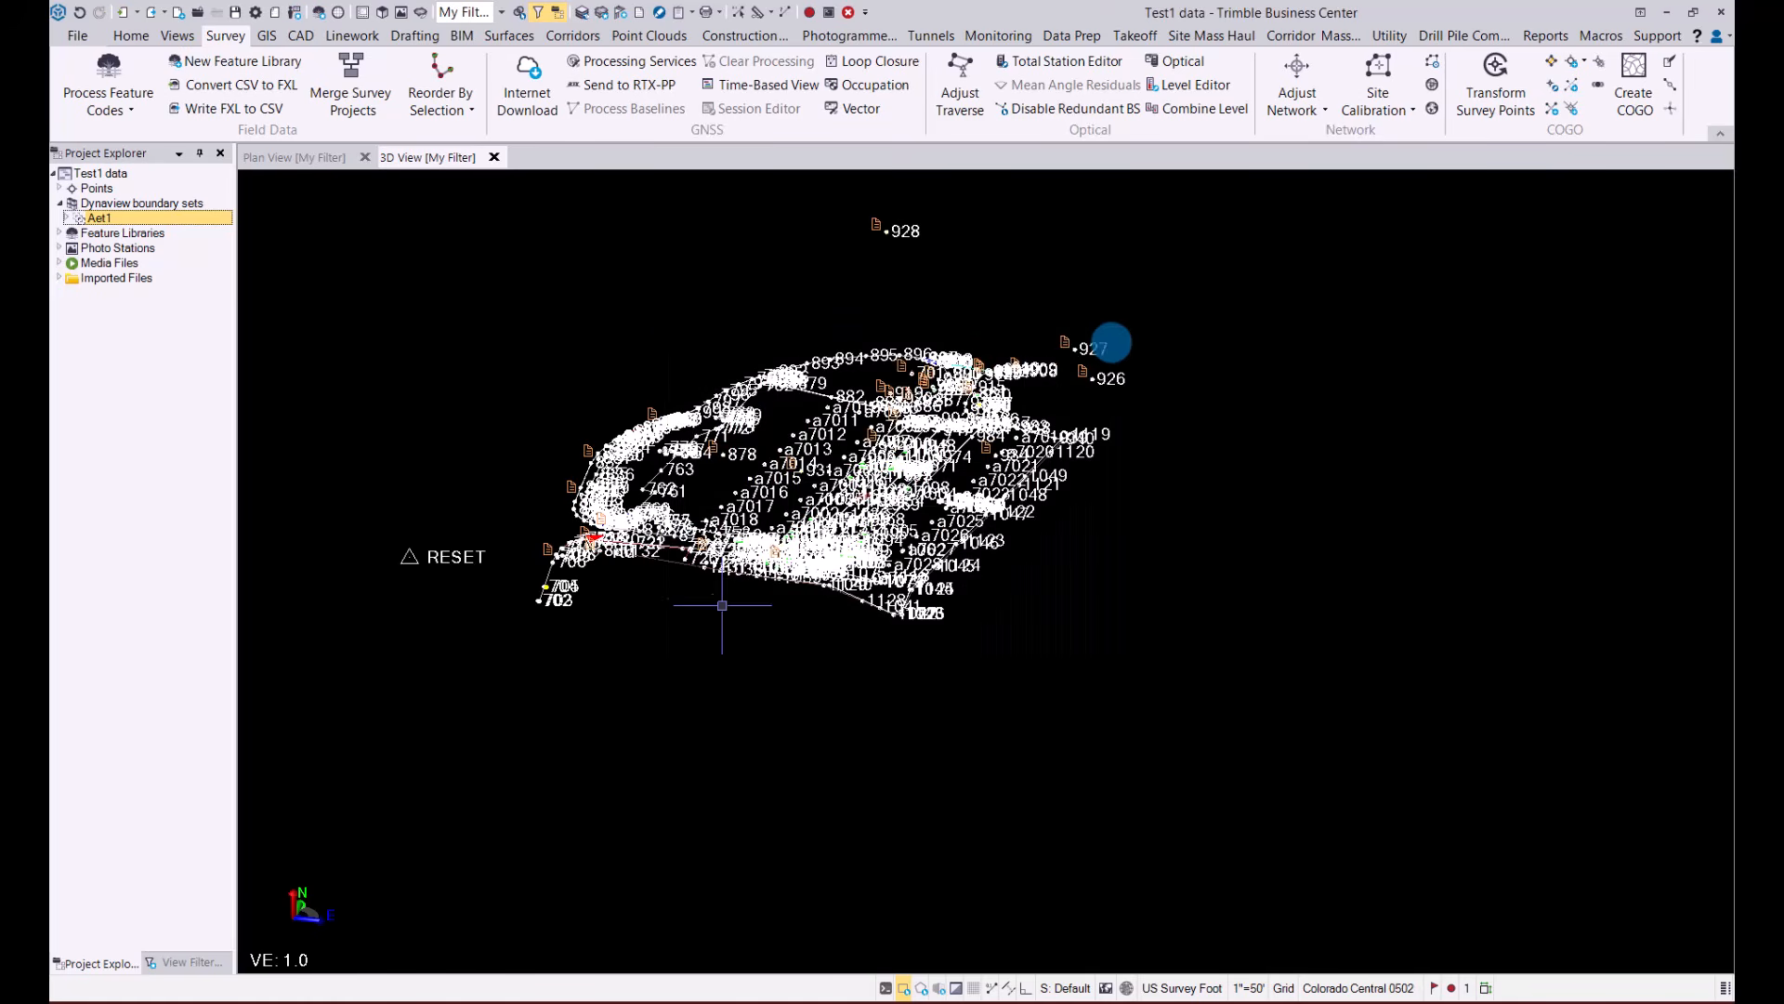
Look through the command sets for Home, BIM, Point Clouds, Photogrammetry, Drafting, Linework and CAD
{"action": "left_click", "coordinate": [355, 100]}
{"action": "left_click", "coordinate": [134, 35]}
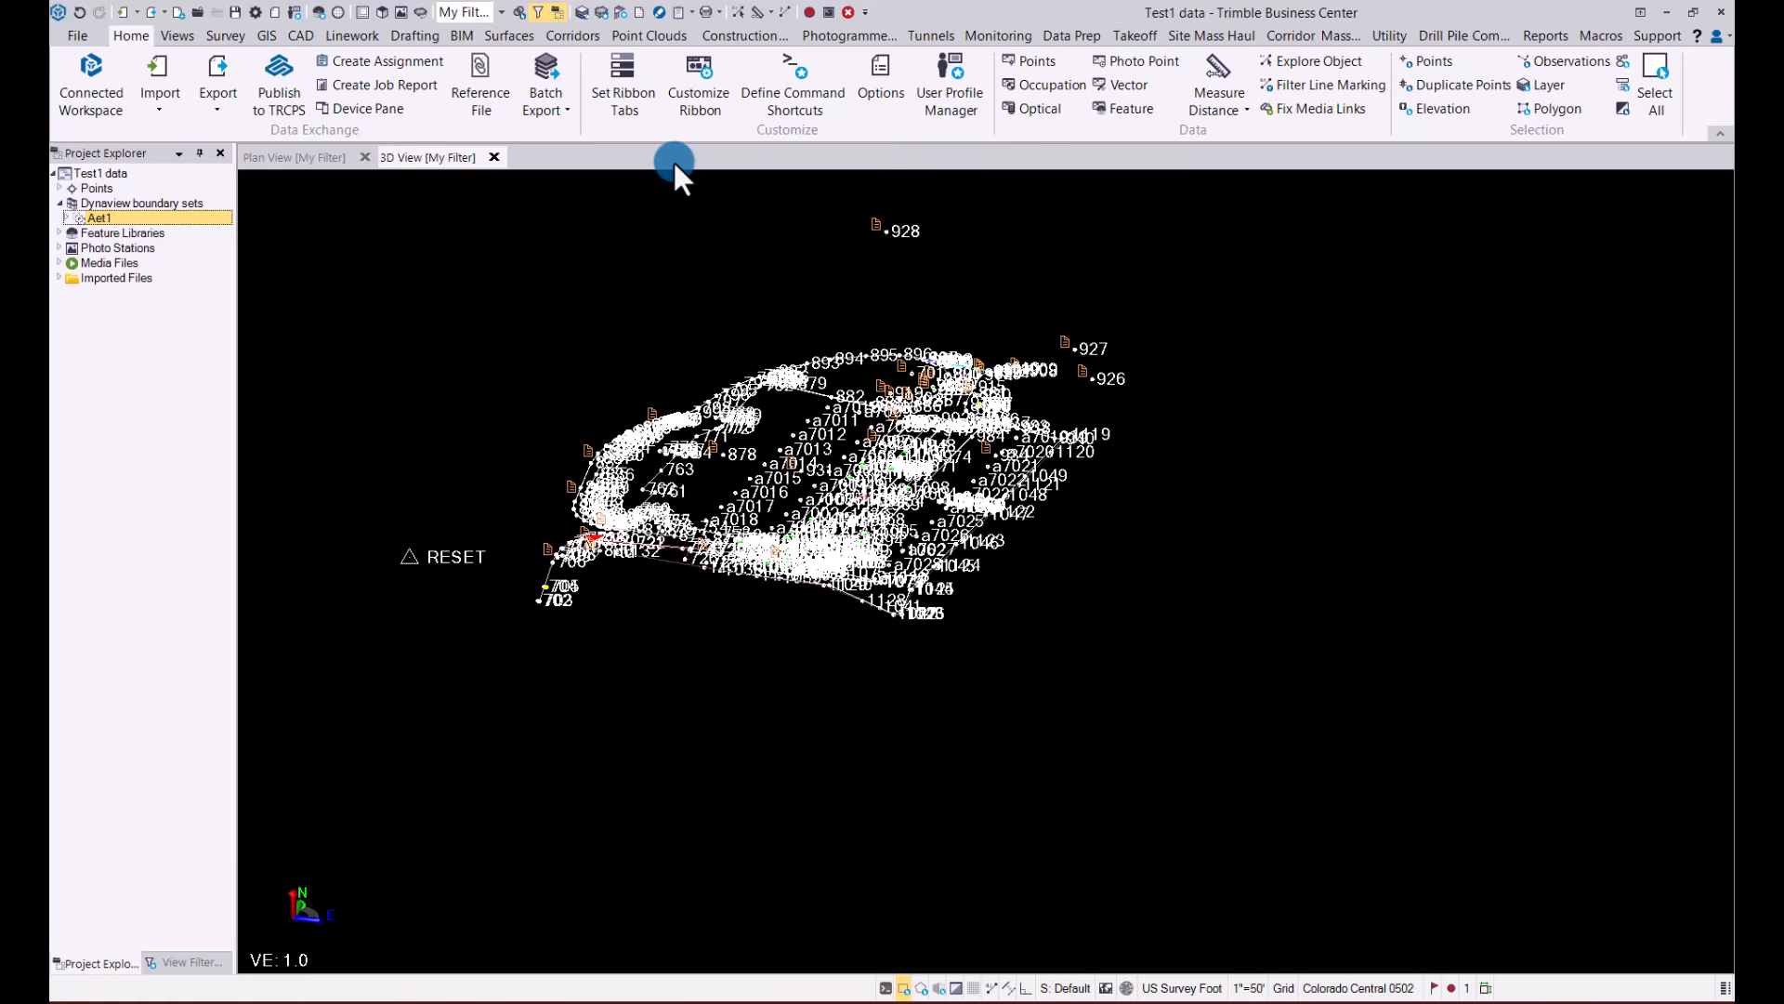
{"action": "left_click", "coordinate": [463, 36]}
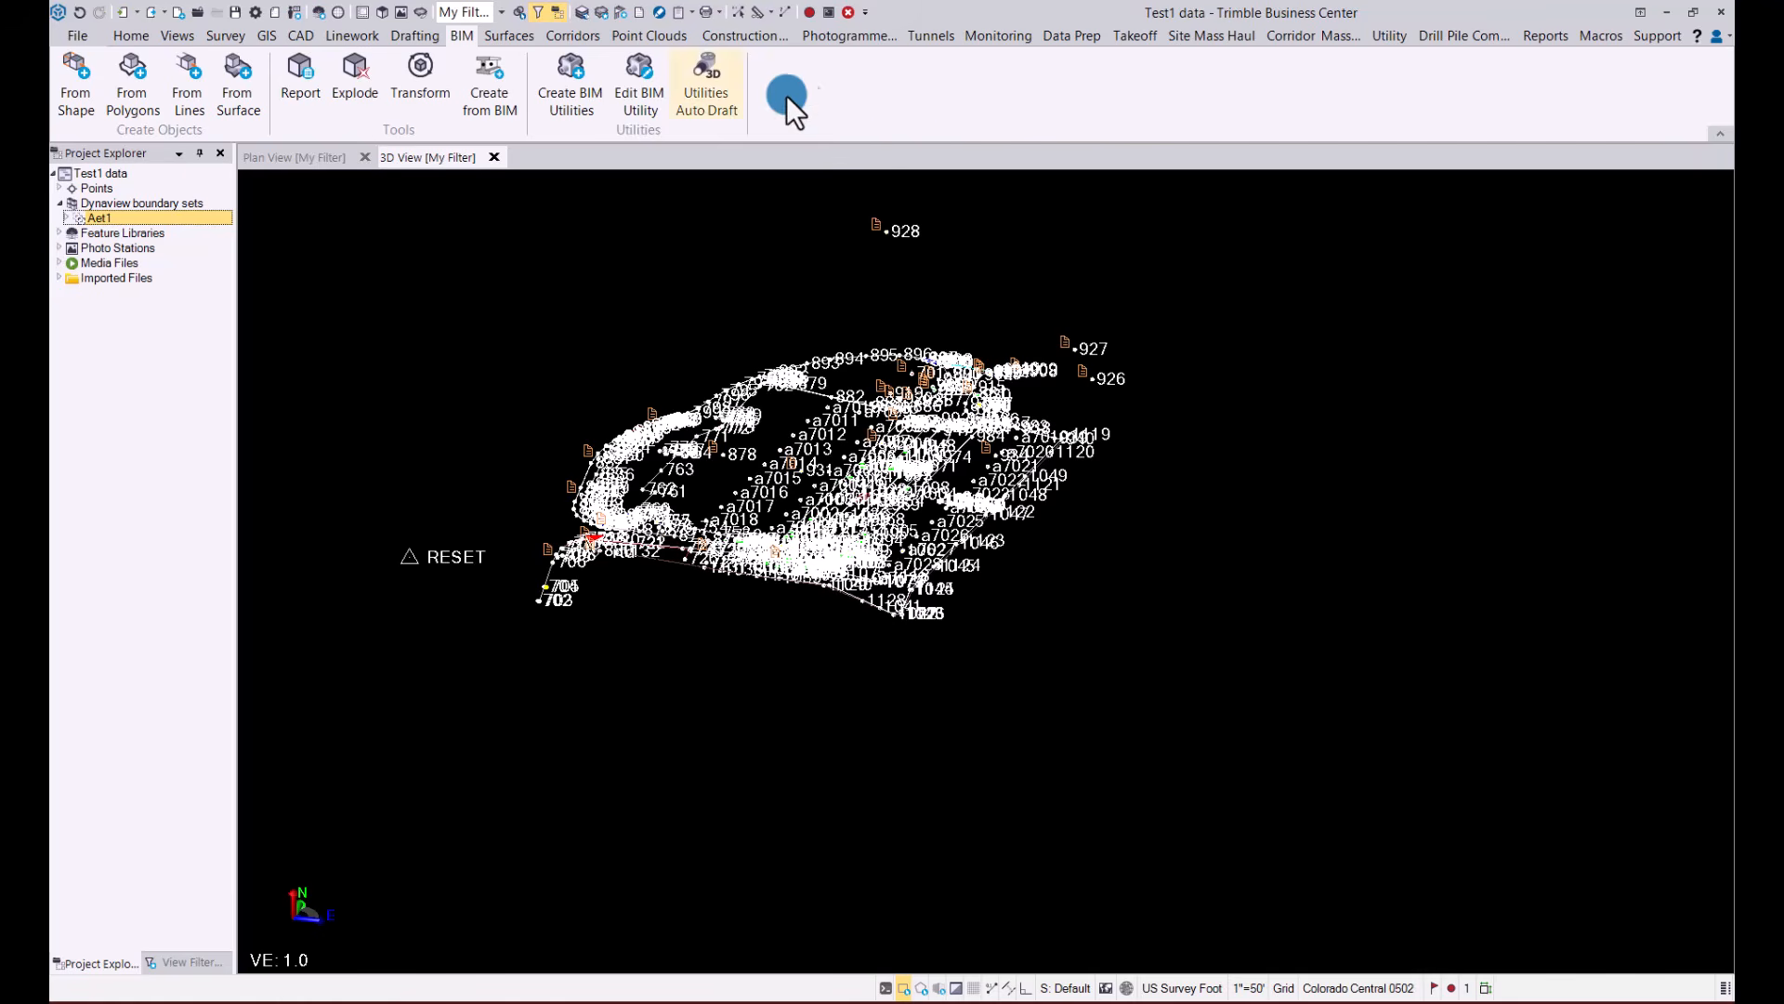
{"action": "left_click", "coordinate": [650, 35]}
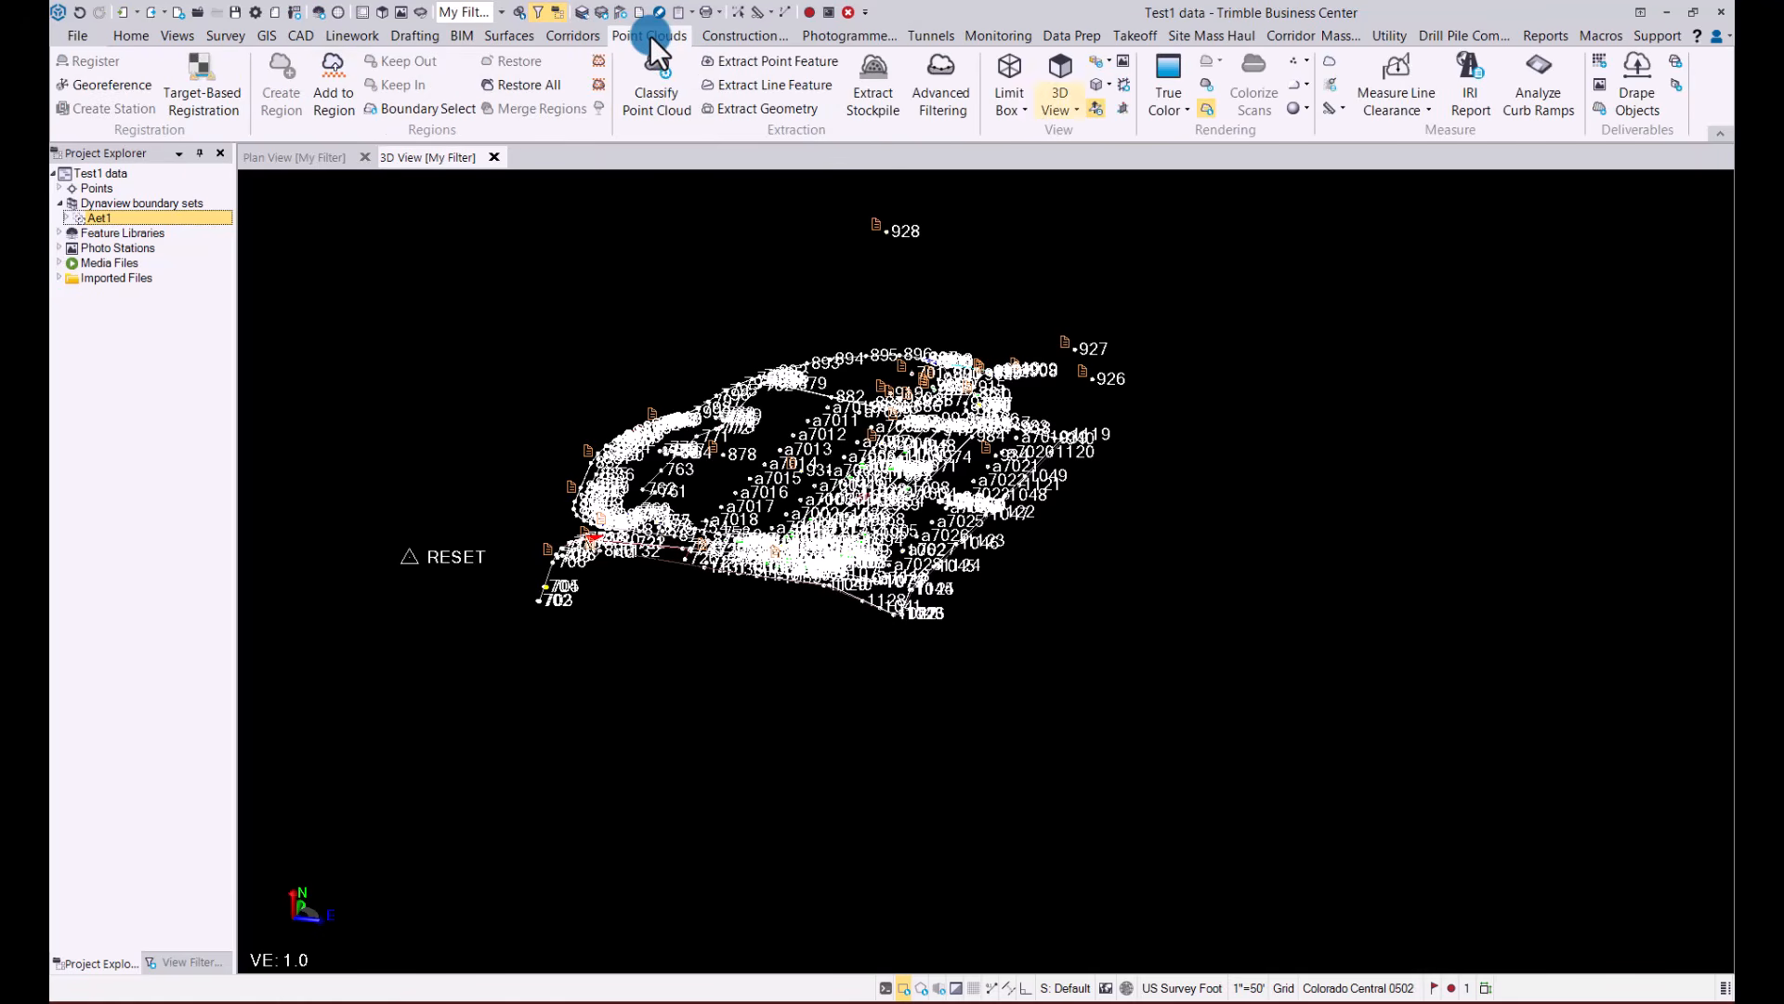
{"action": "left_click", "coordinate": [848, 37]}
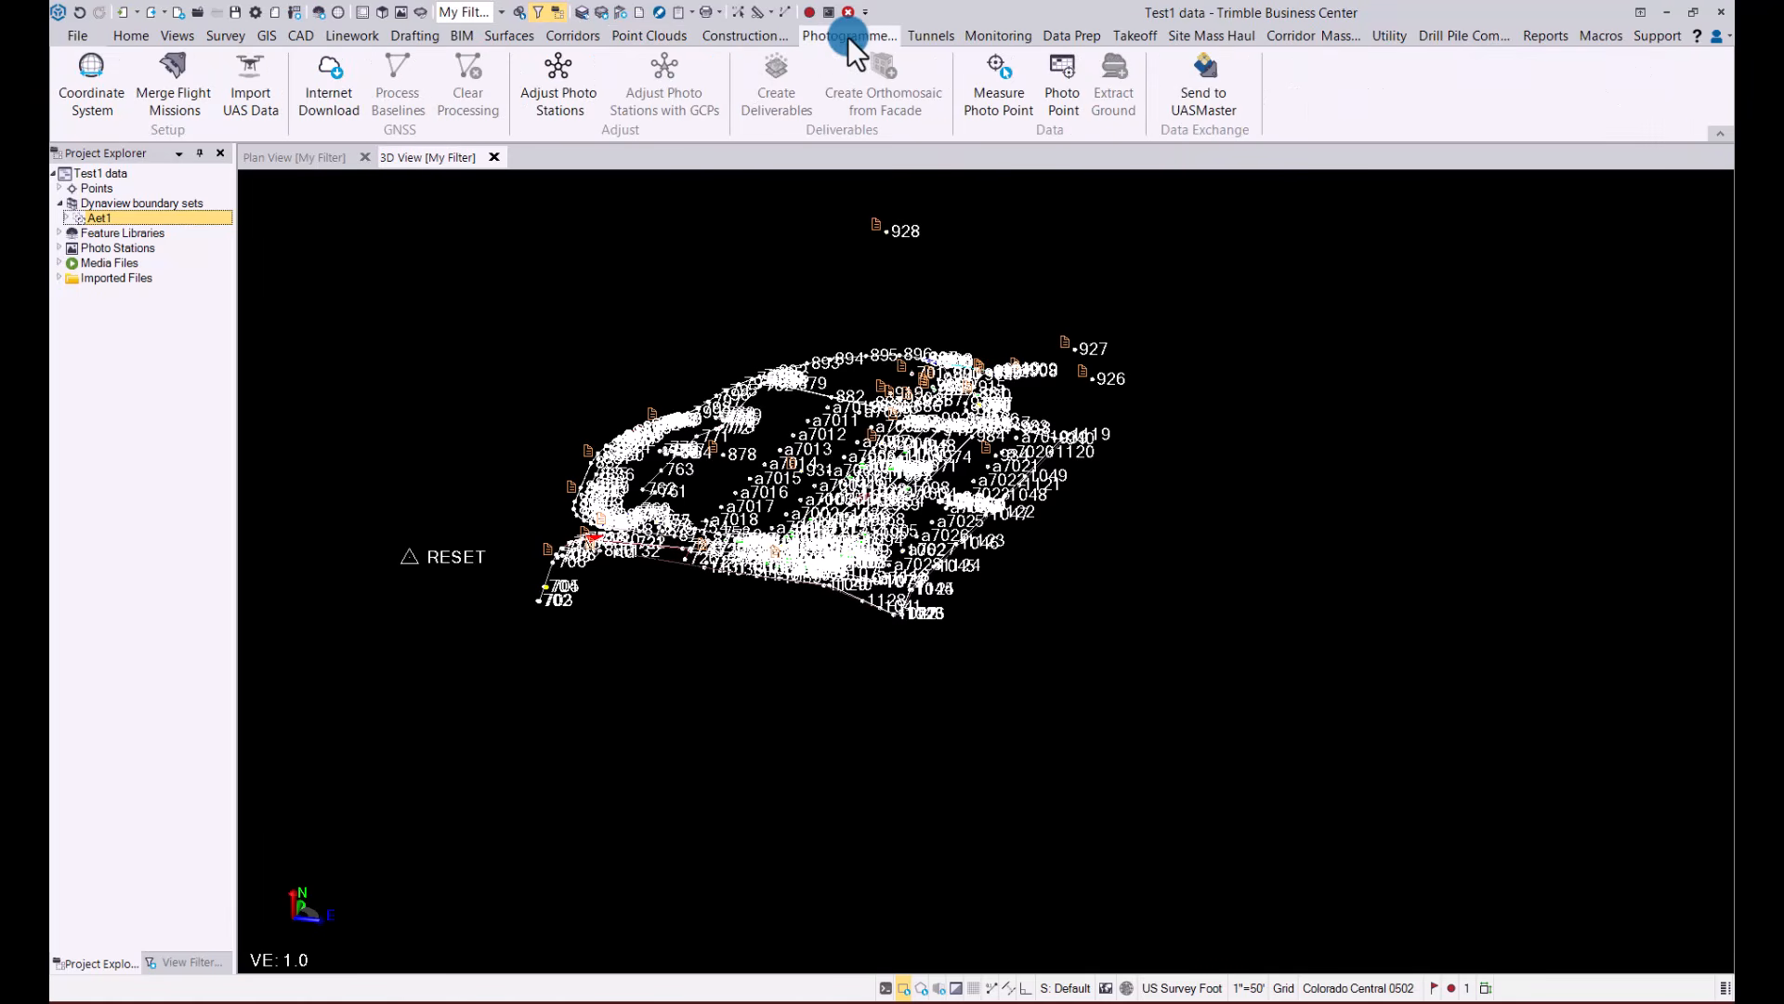
{"action": "left_click", "coordinate": [399, 35]}
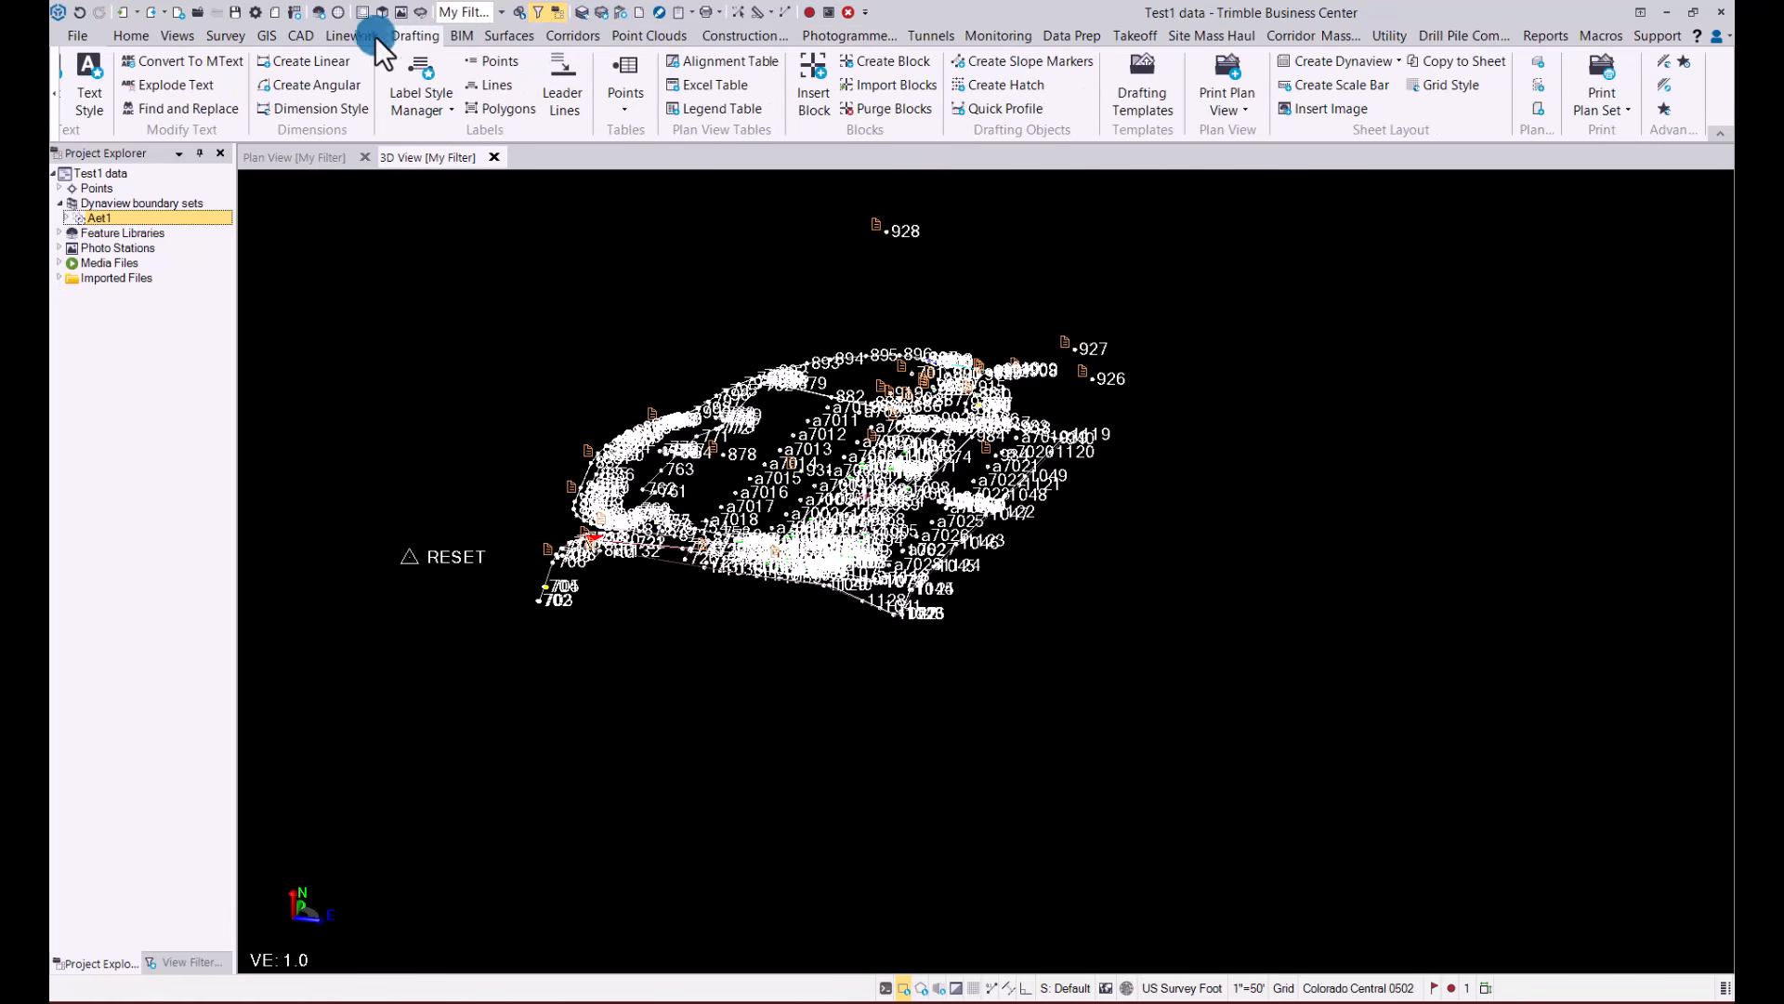
{"action": "left_click", "coordinate": [343, 36]}
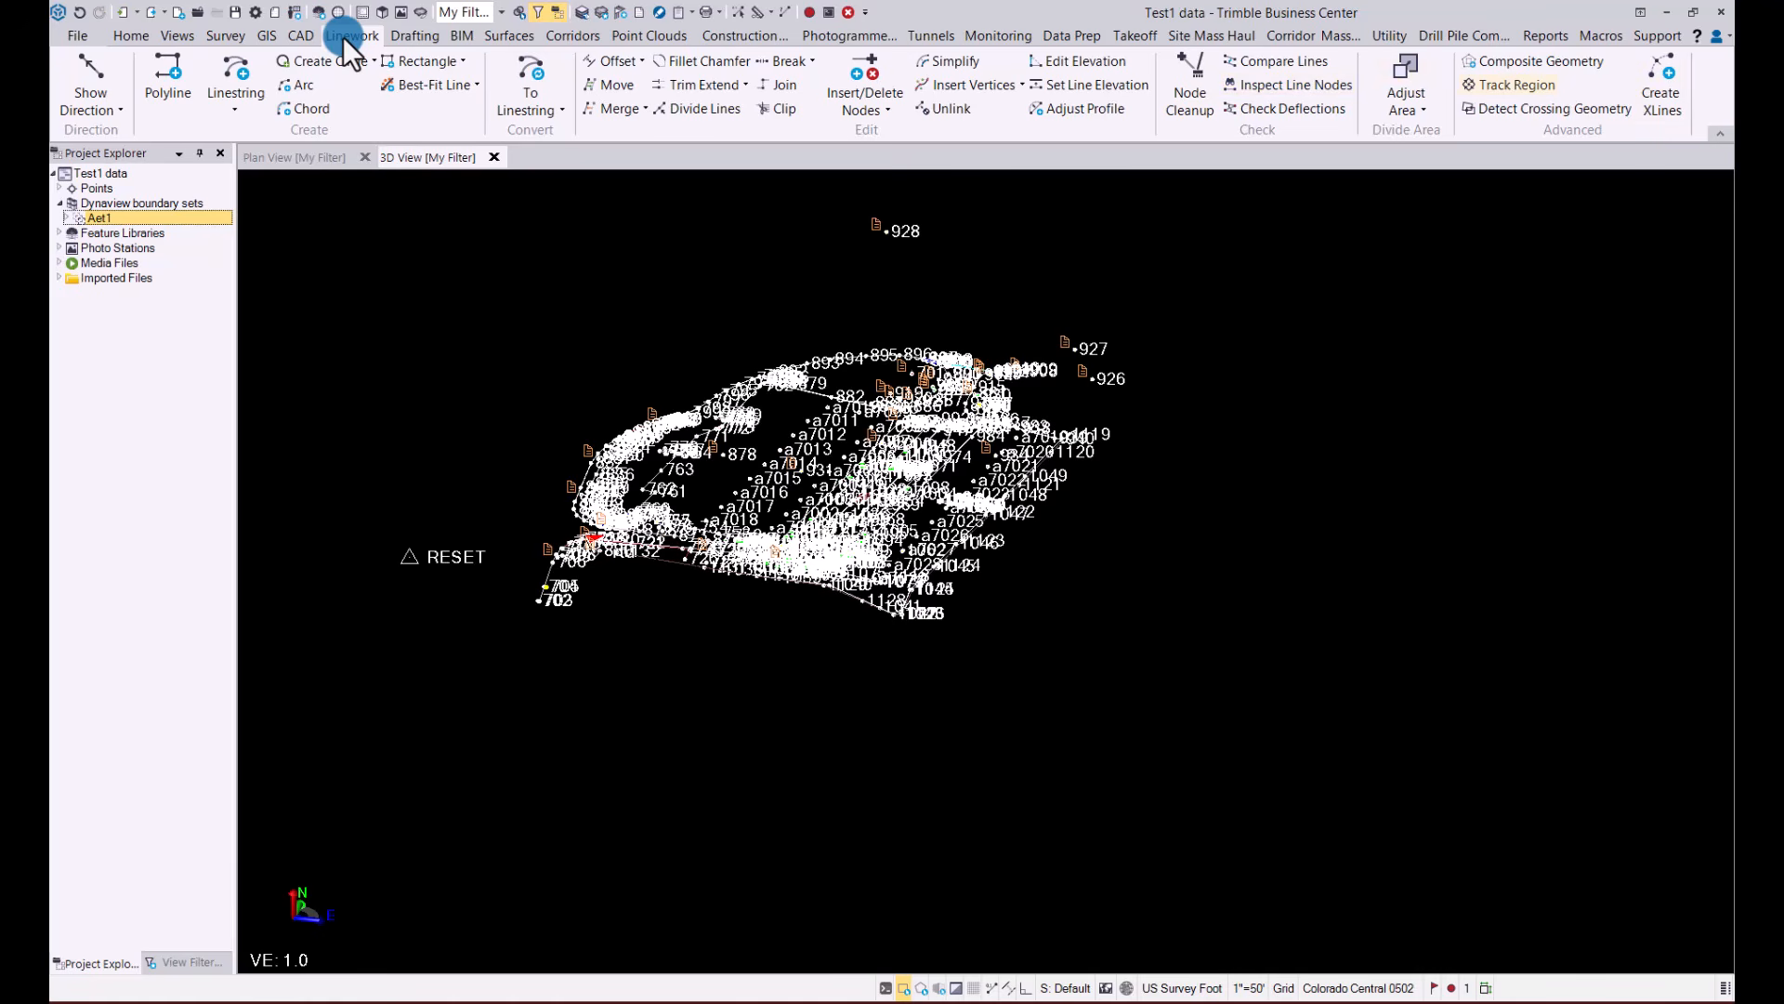
{"action": "left_click", "coordinate": [303, 38]}
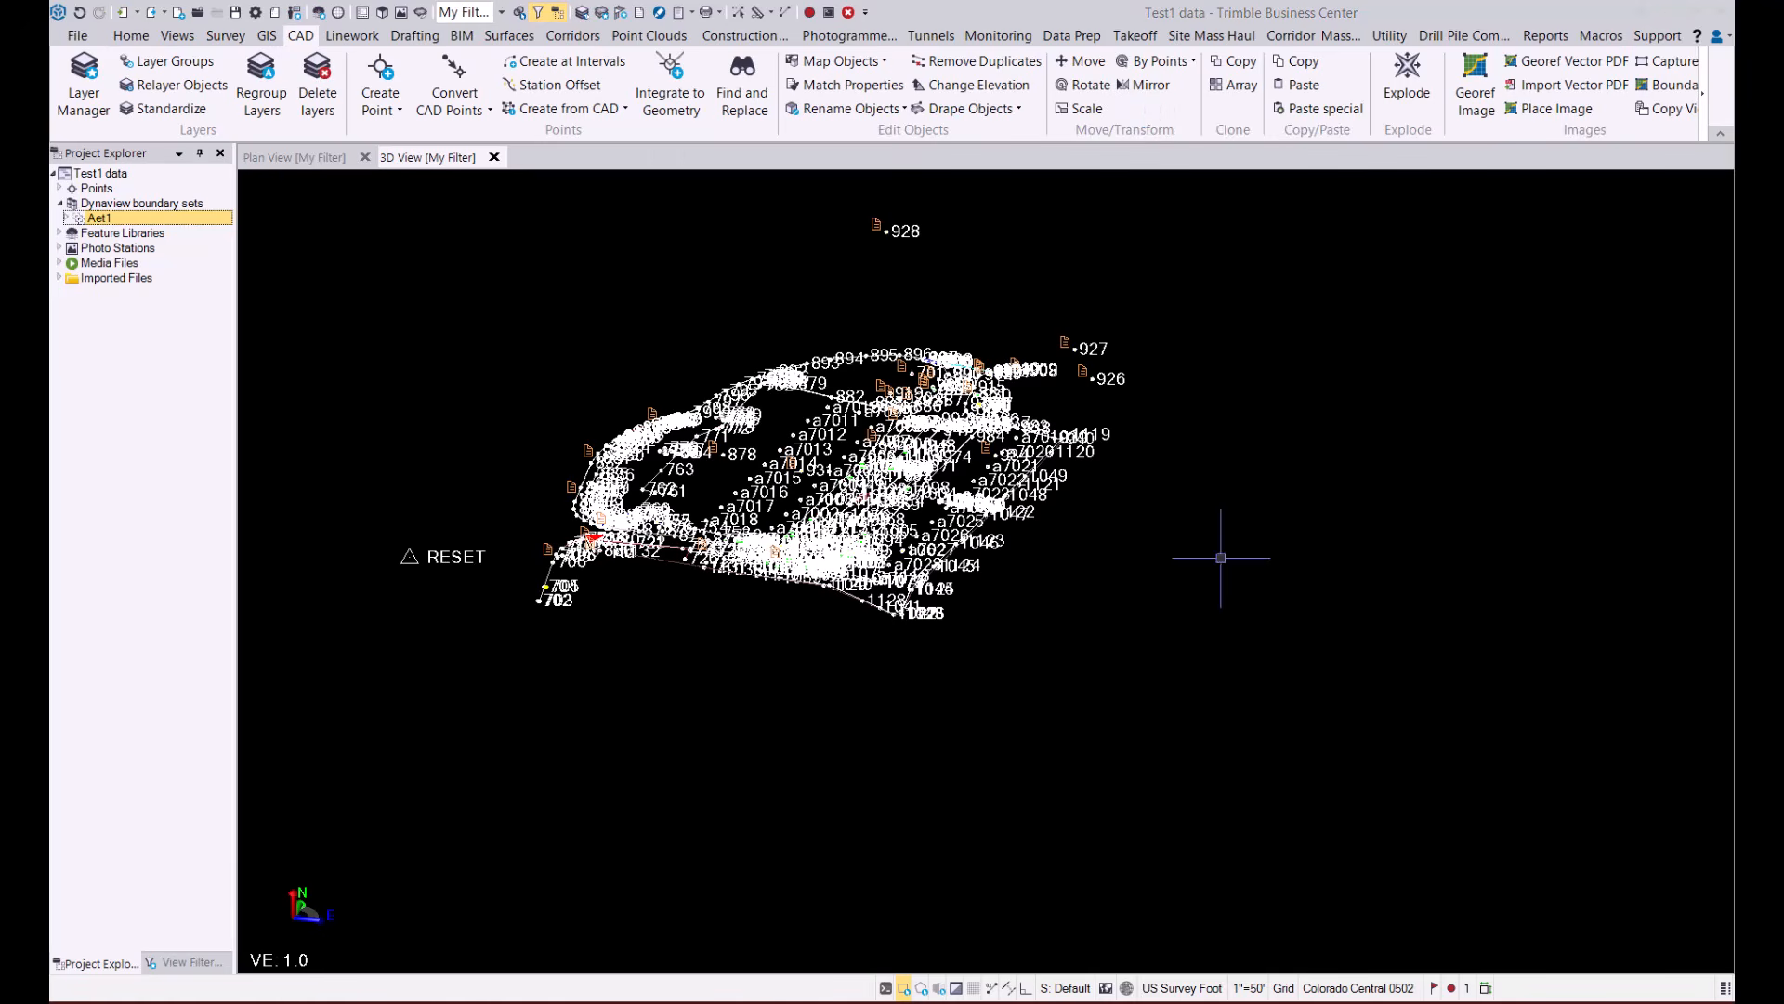
Return to the plan view and examine the Linestrings and MSI Manager custom fields in the project settings
{"action": "left_click", "coordinate": [302, 154]}
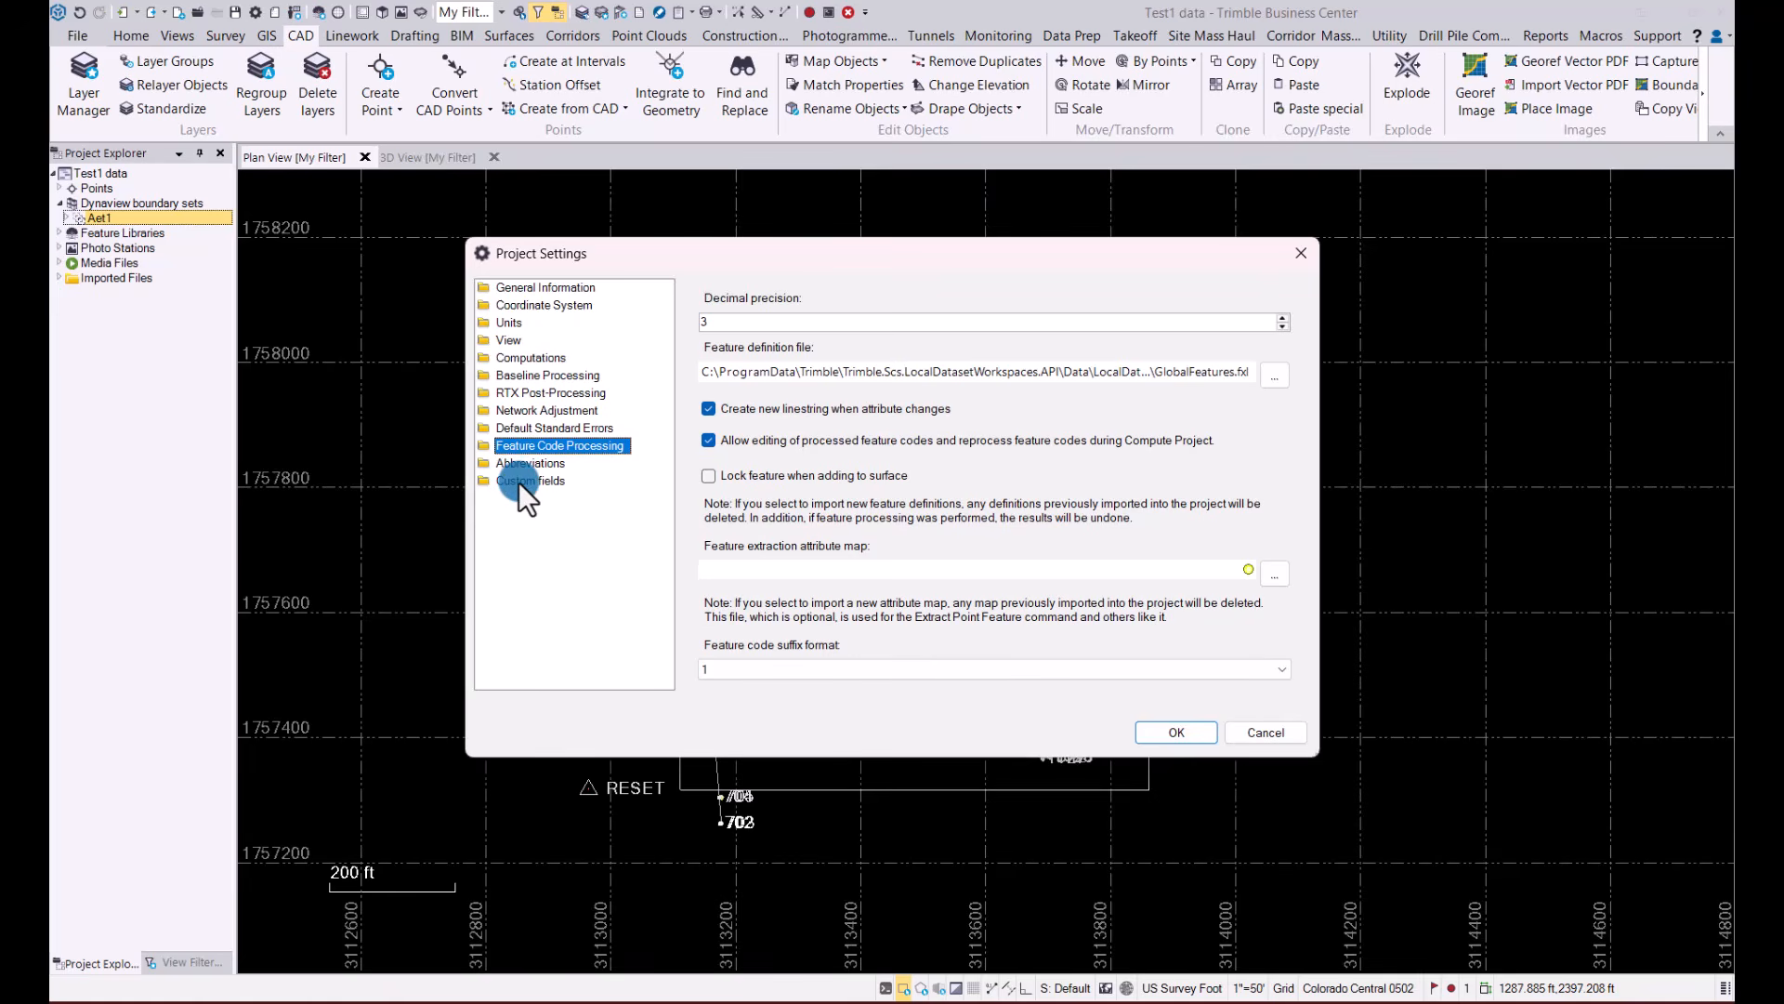
{"action": "left_click", "coordinate": [519, 481]}
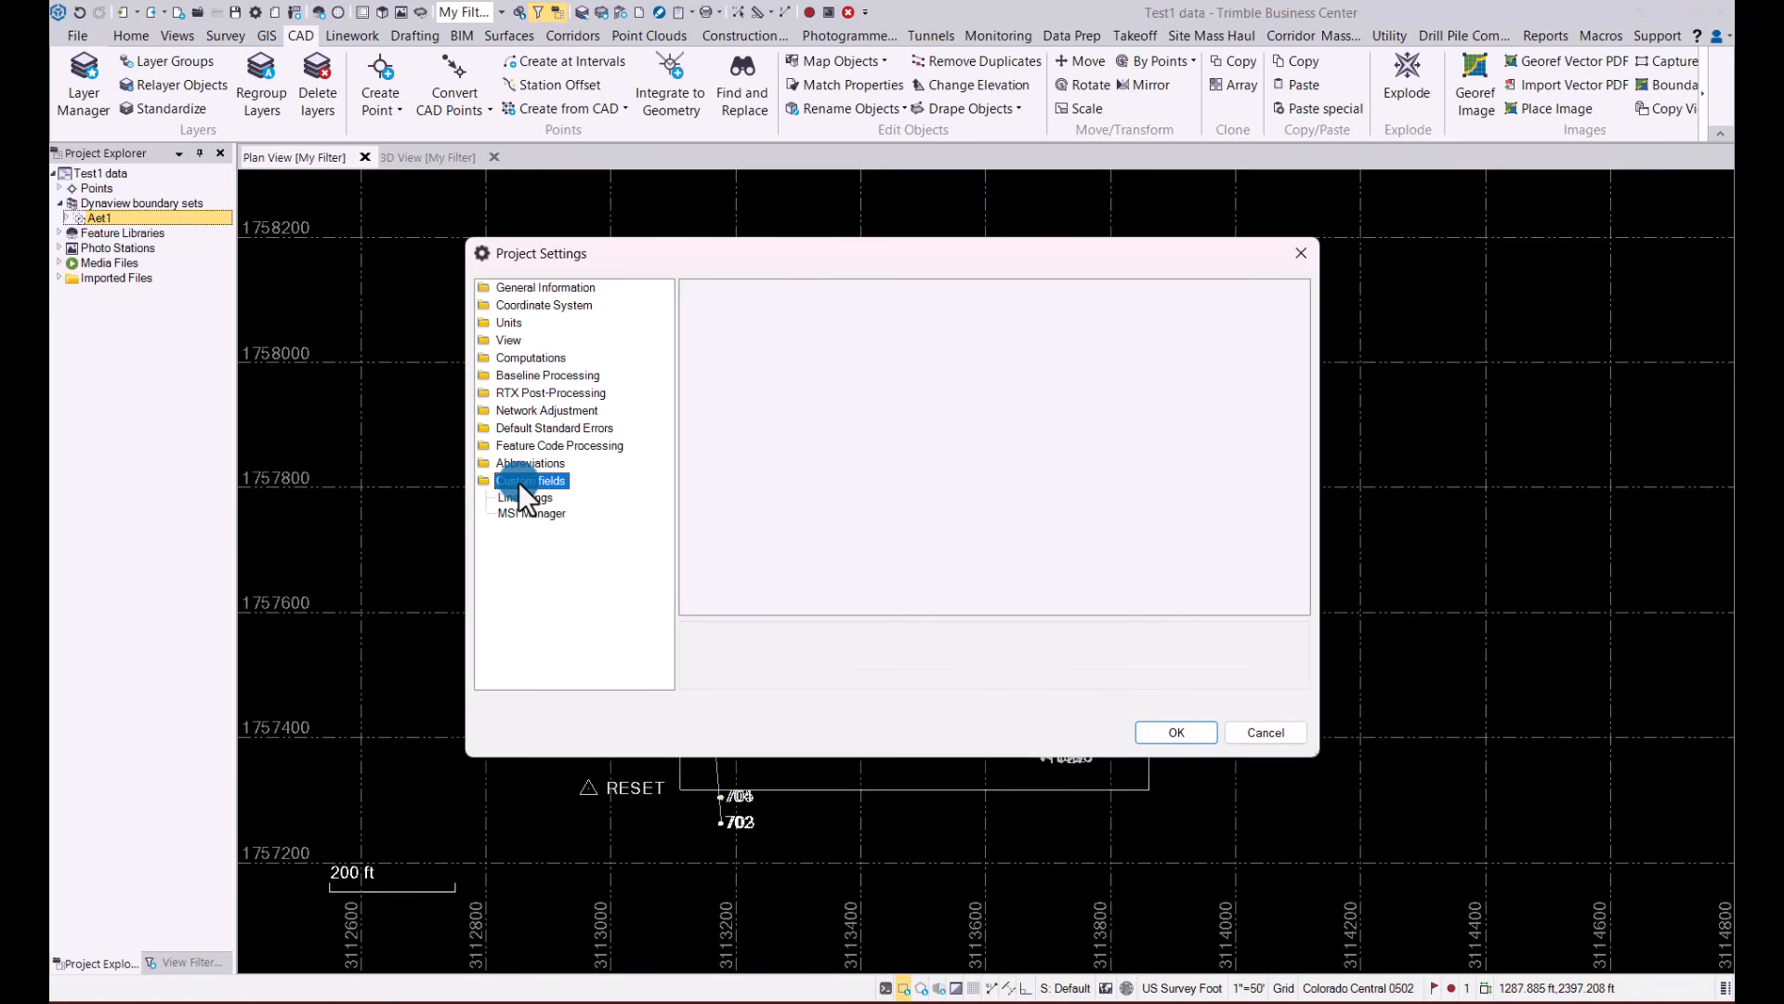
{"action": "left_click", "coordinate": [522, 498]}
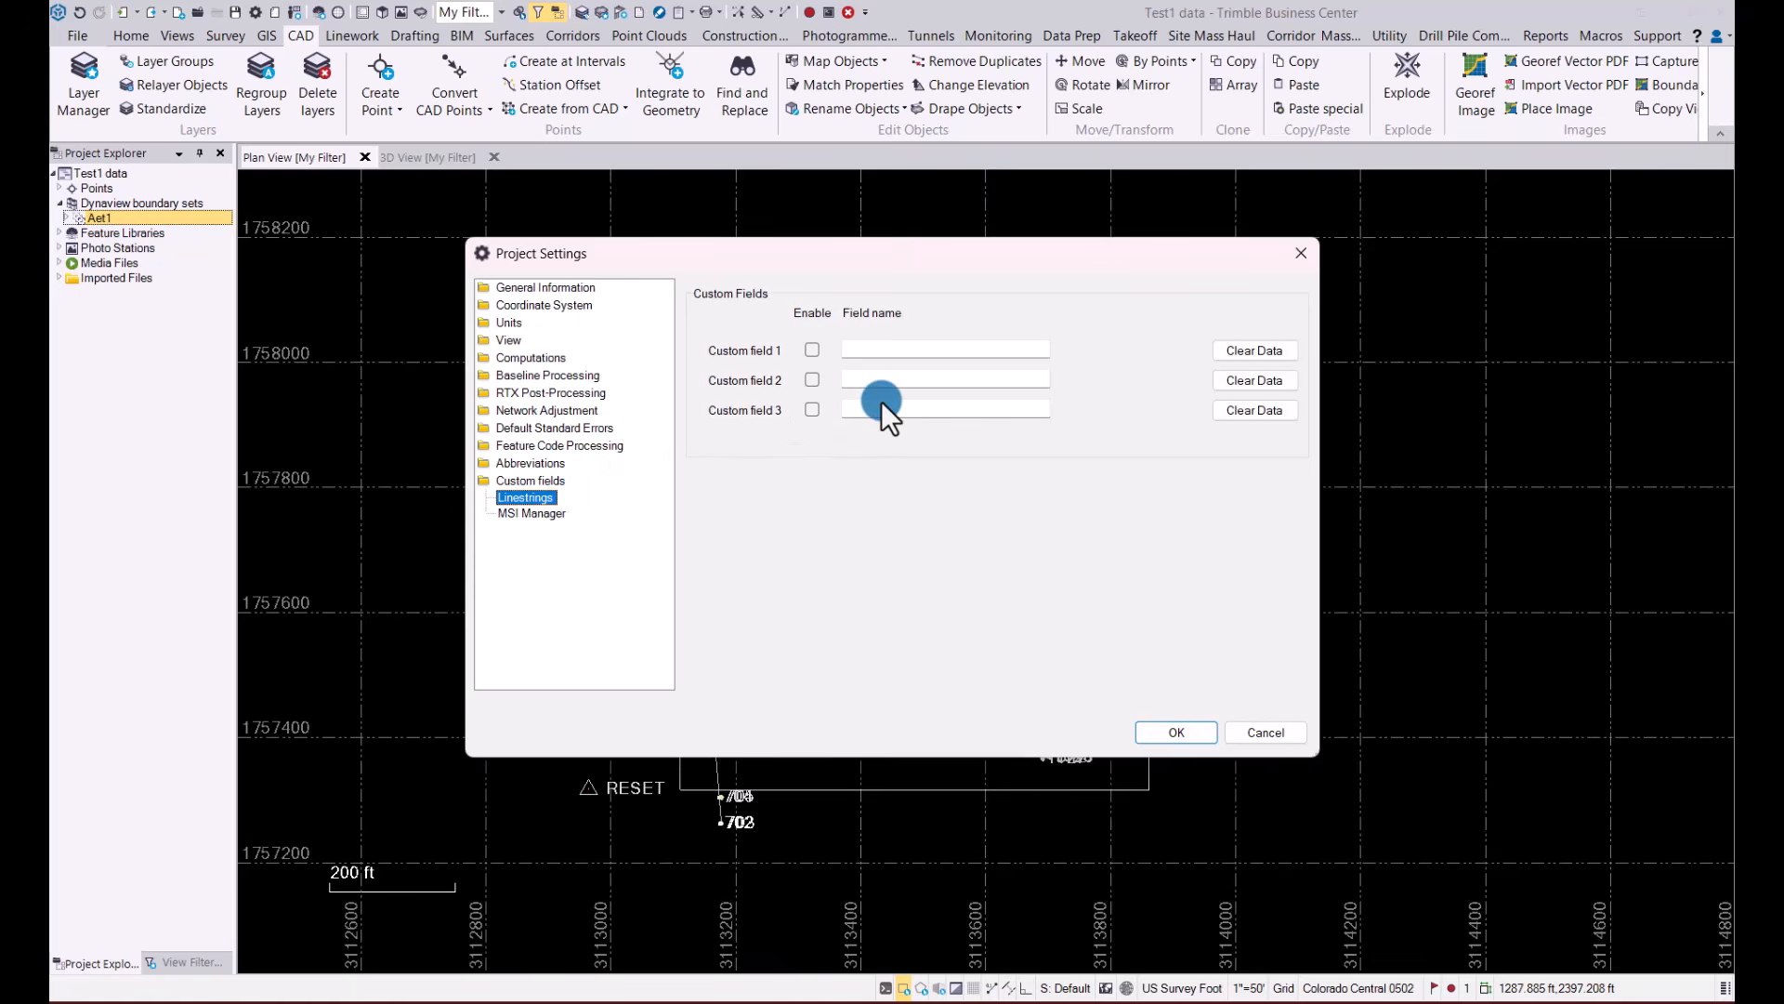
{"action": "left_click", "coordinate": [532, 514]}
{"action": "left_click", "coordinate": [811, 364]}
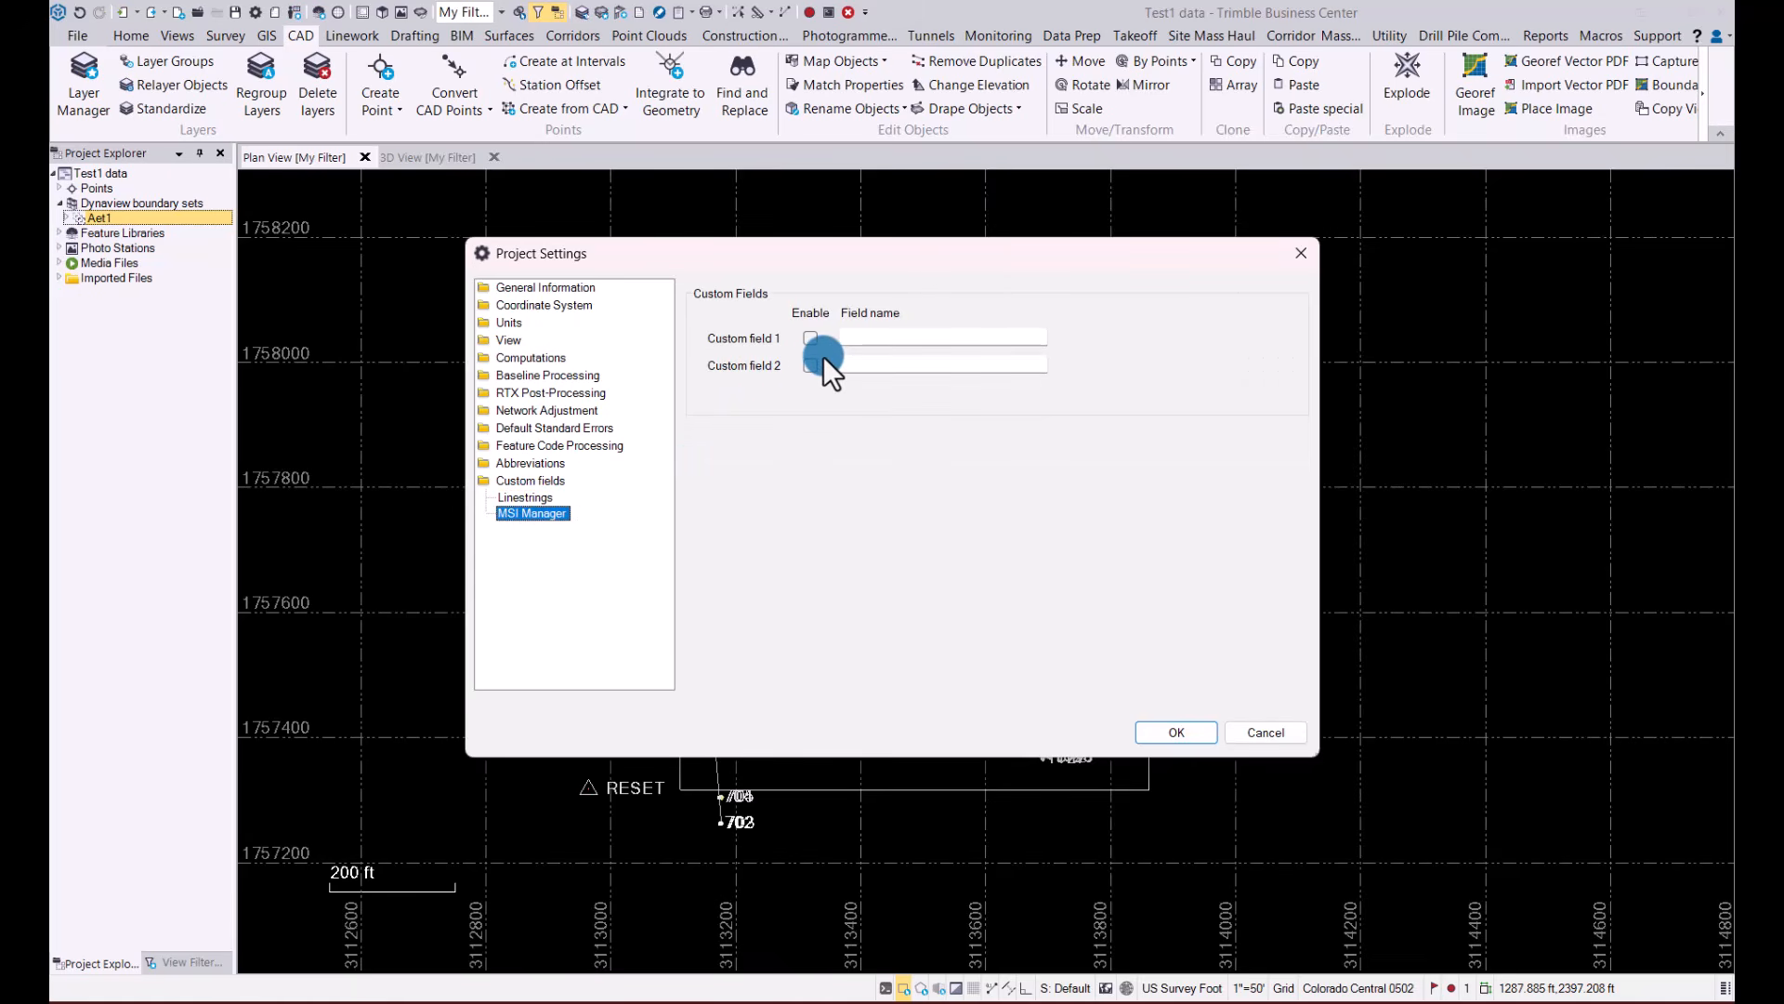